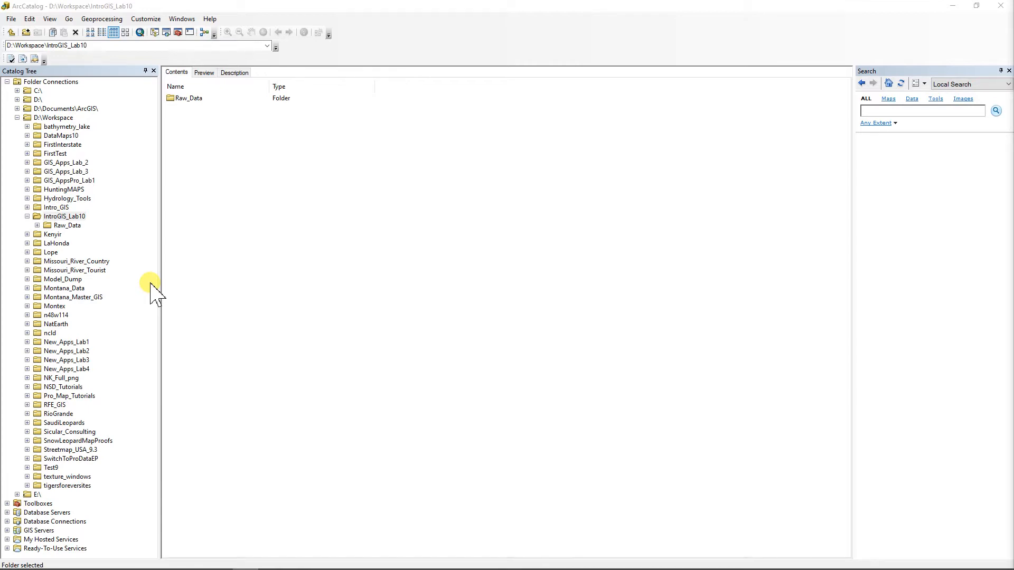
Preview the geography of the tl_2010_us_county10 shapefile inside the Raw_Data folder
click(37, 225)
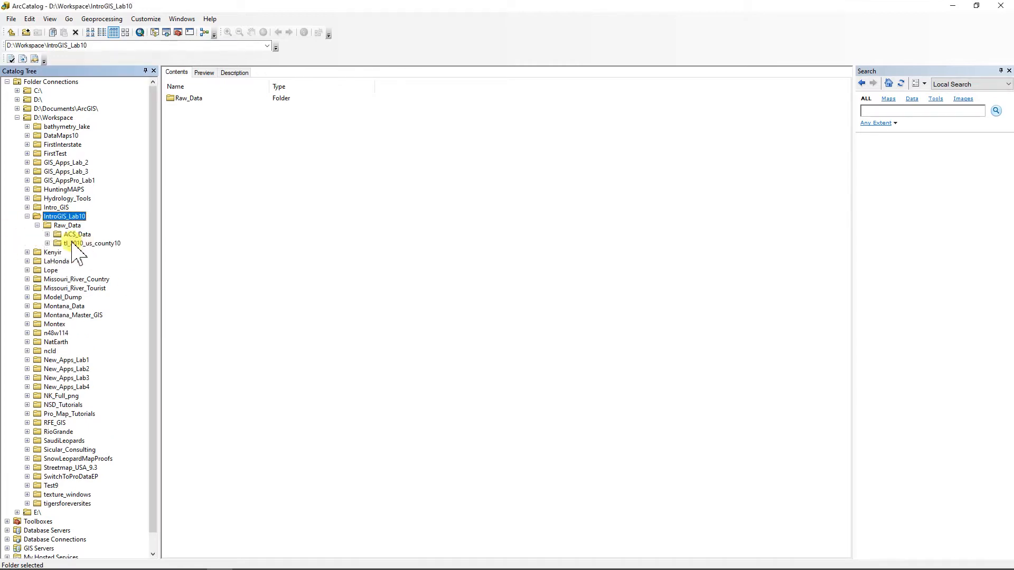
click(47, 244)
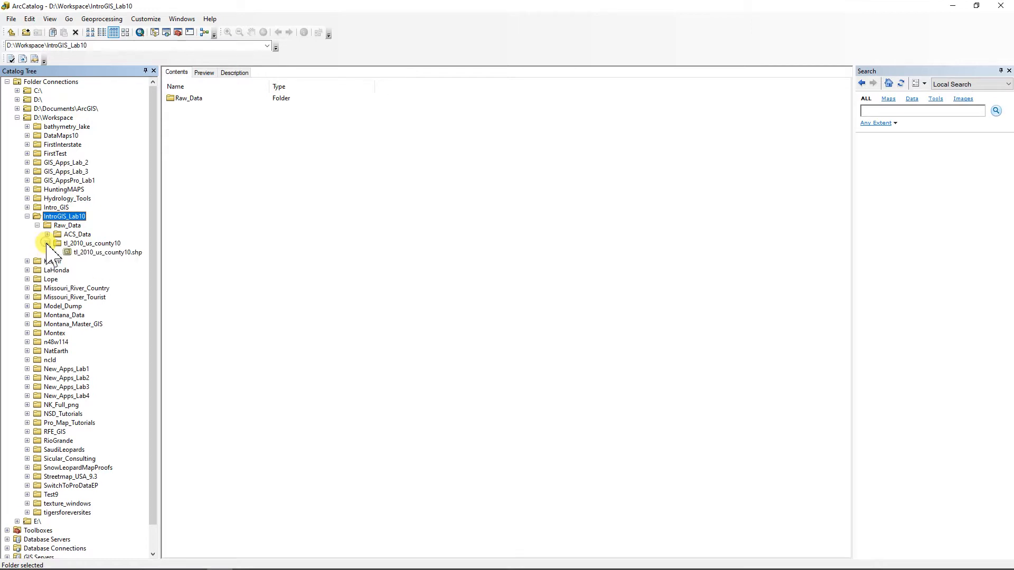
click(98, 251)
click(213, 74)
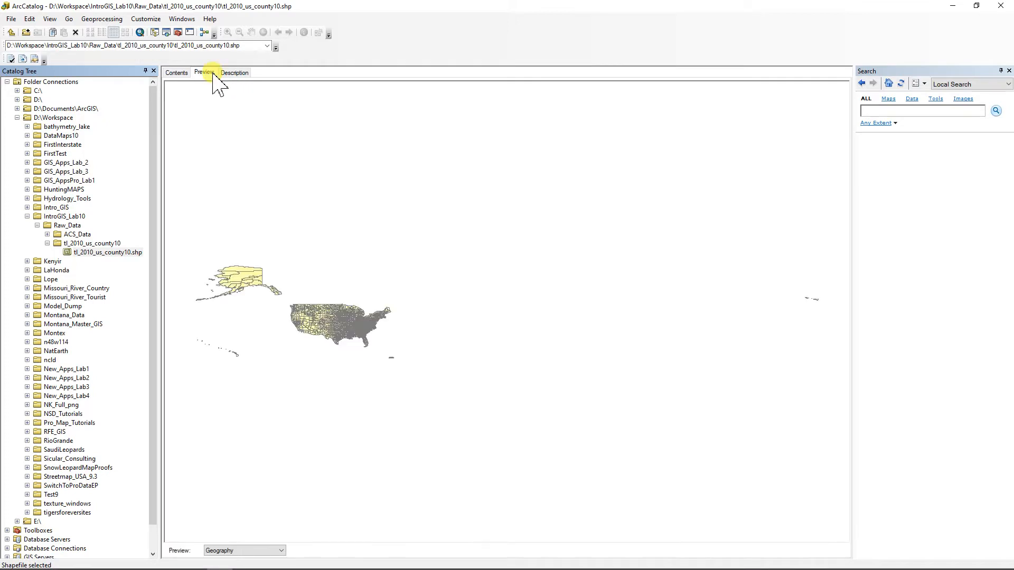
Check which files the ACS_Data folder in Raw_Data contains, leaving both raw data subfolders collapsed
click(47, 243)
click(47, 234)
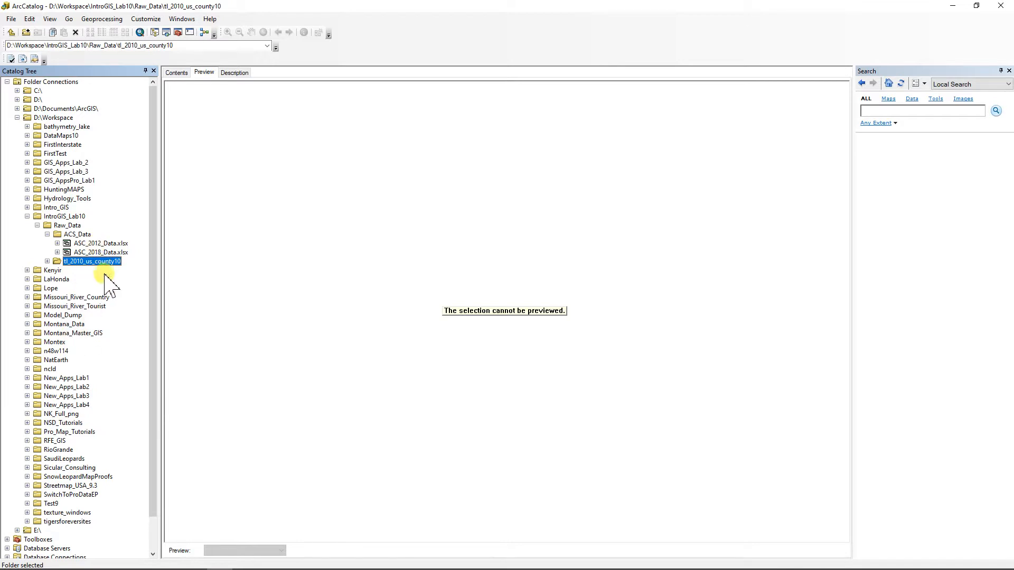
click(47, 234)
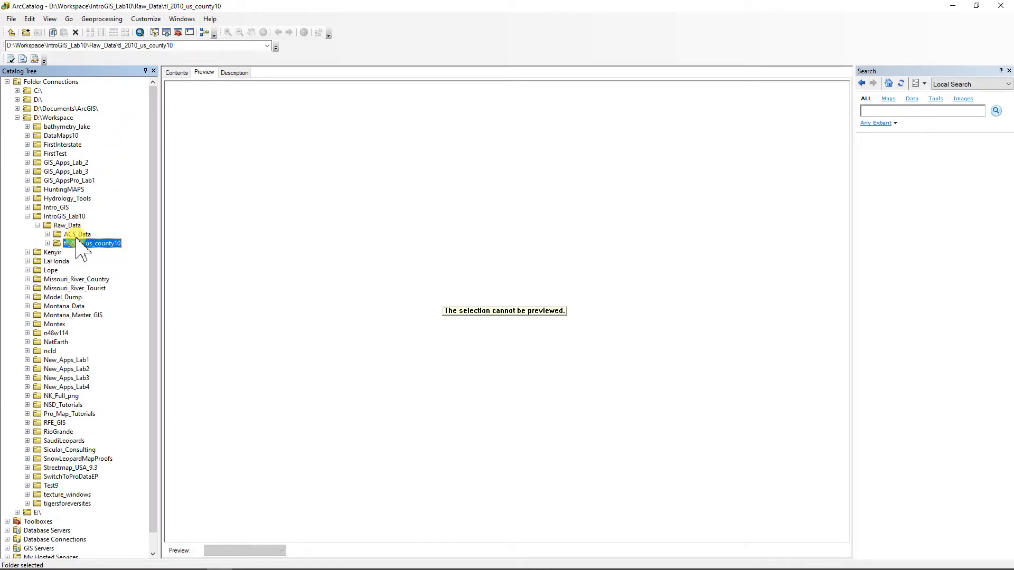
Create a file geodatabase in the IntroGIS_Lab10 folder, named with the author's surname followed by _Lab10
click(67, 217)
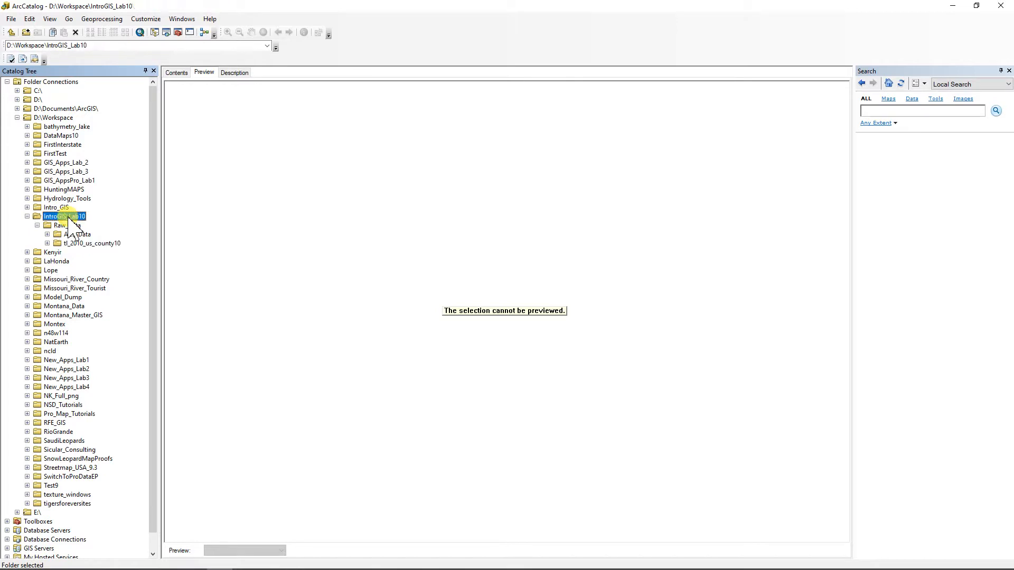
right_click(68, 218)
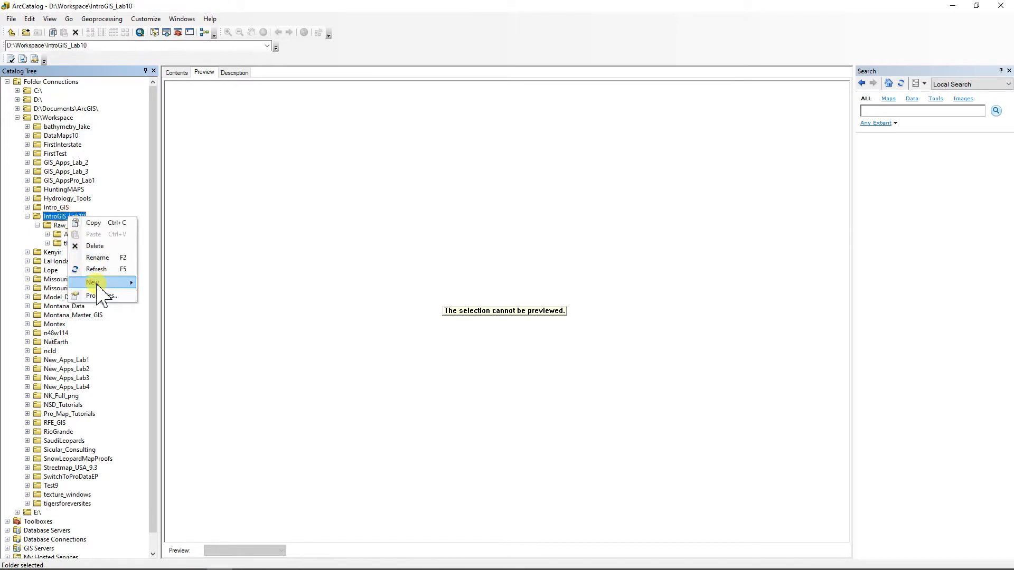
mouse_move(97, 284)
click(168, 295)
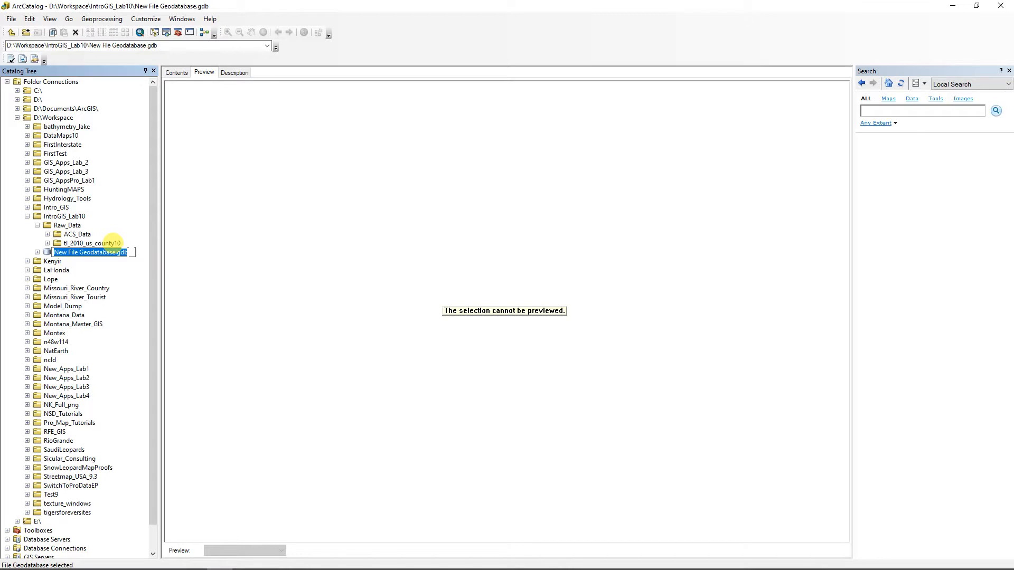
text(Ma)
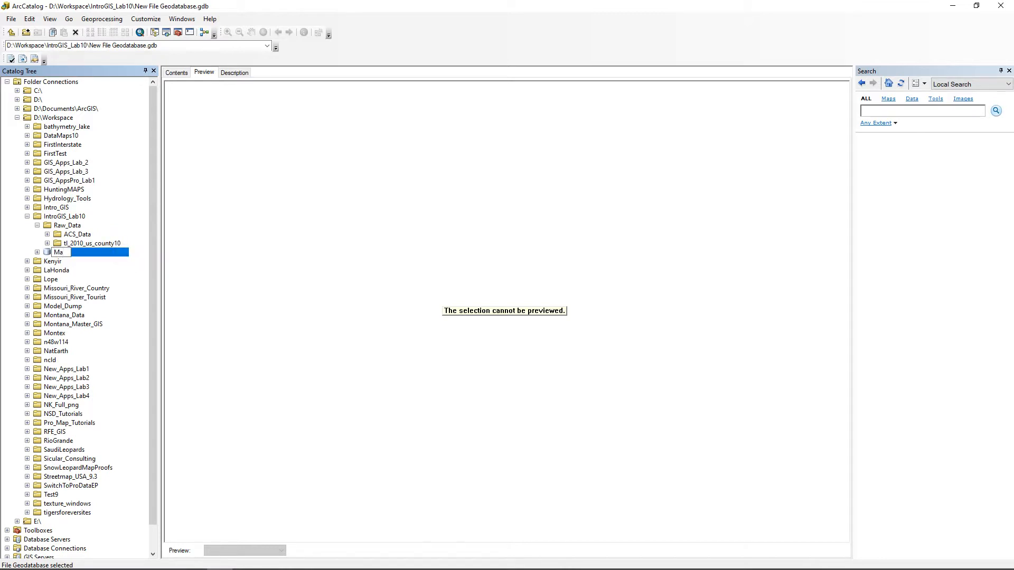
text(ontana_)
text(_La)
text(b10)
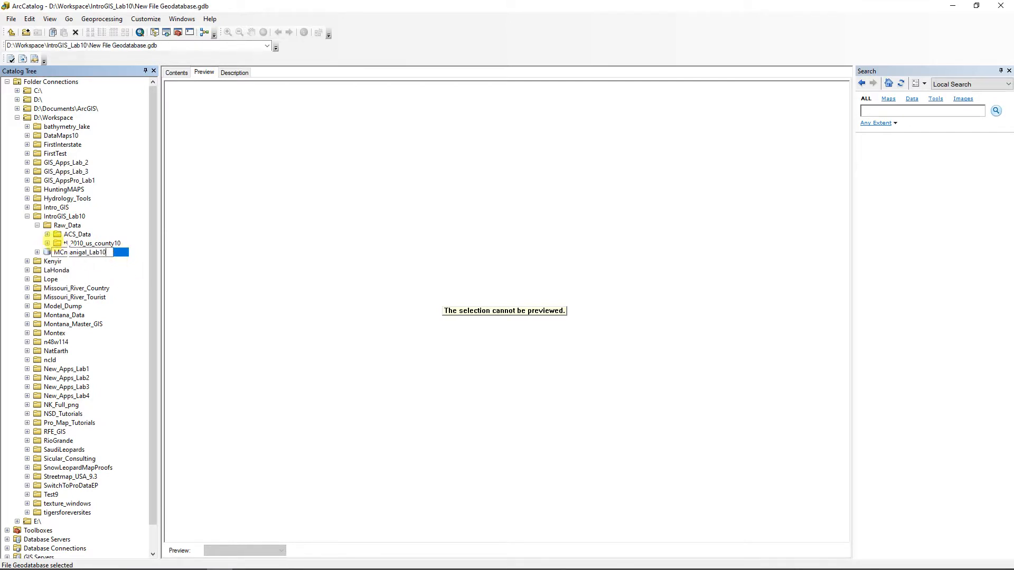
key(BackSpace)
text(c)
key(Delete)
text(M)
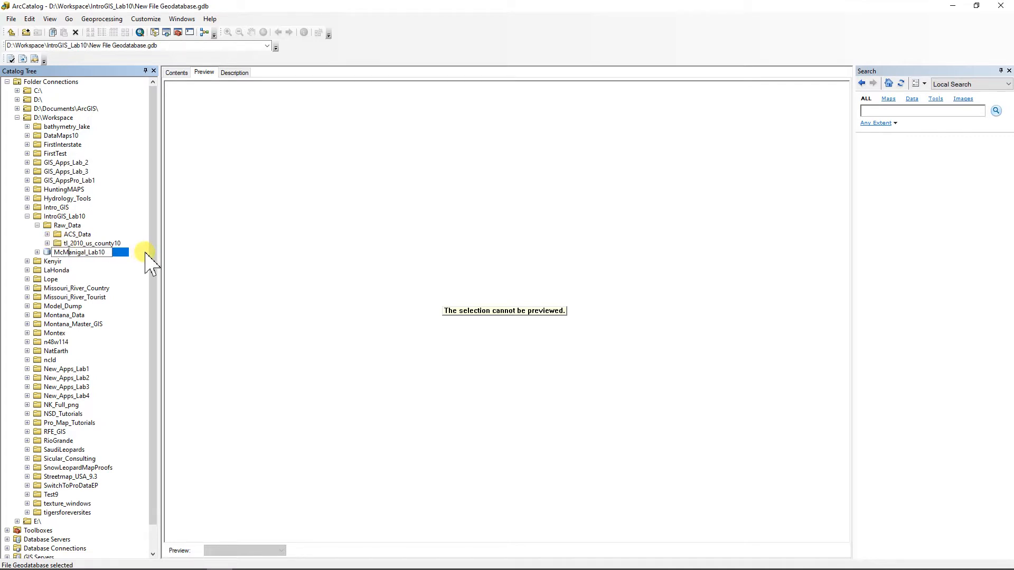
key(Return)
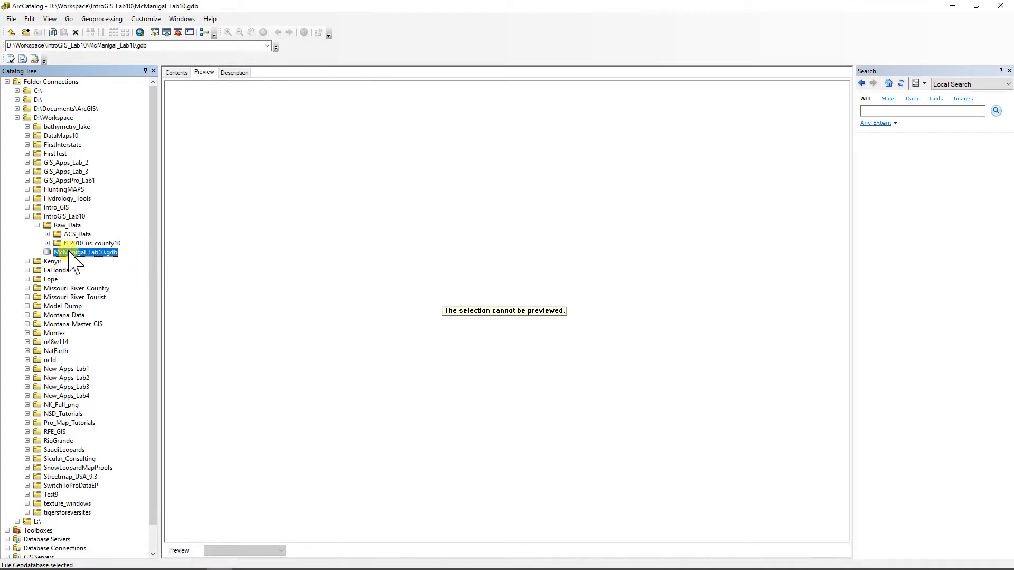
Create a feature dataset named US_Data in the new Lab10 geodatabase, using the NAD 1983 geographic coordinate system and no vertical coordinate system
right_click(68, 253)
mouse_move(117, 343)
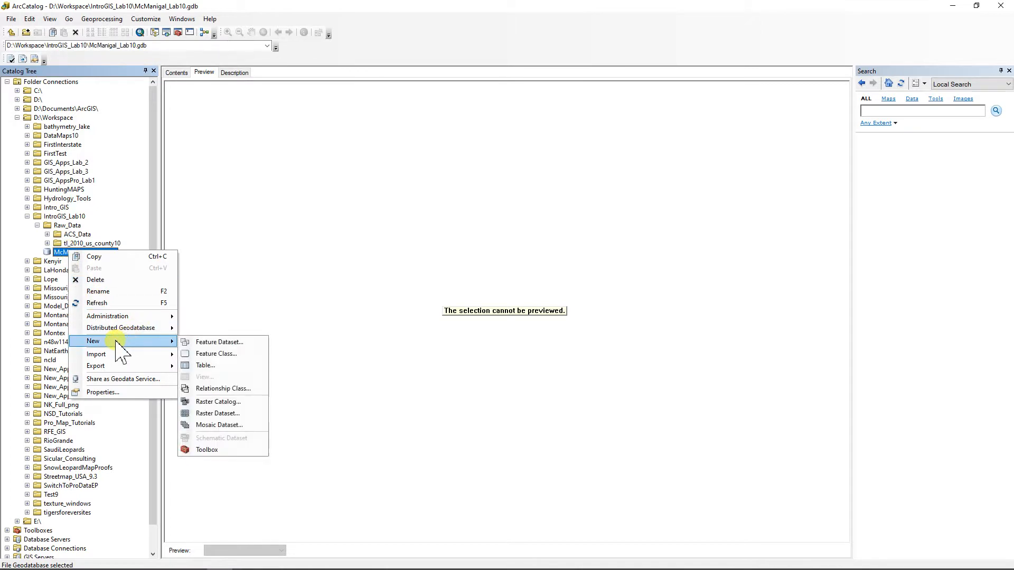
click(212, 343)
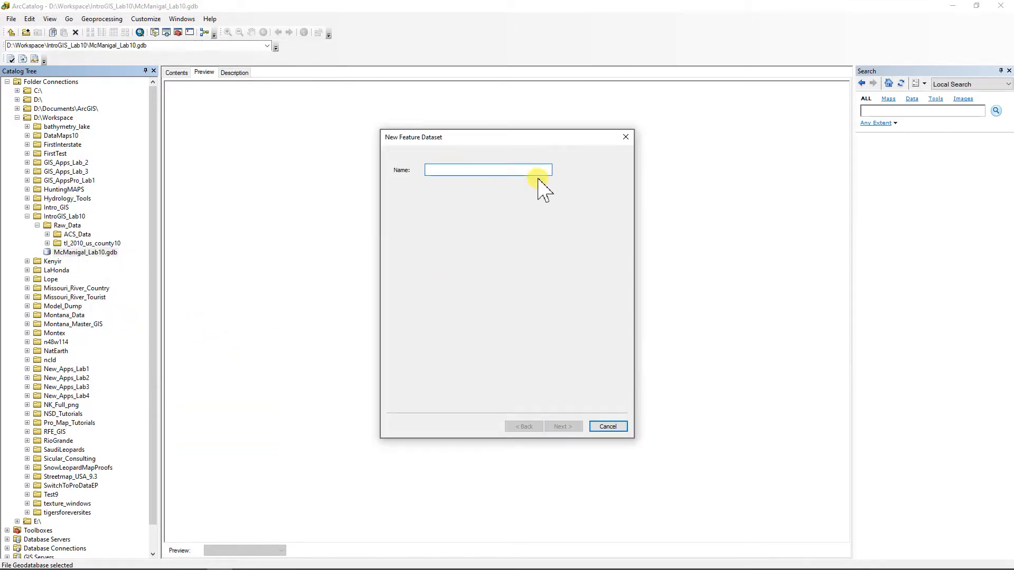
text(US-D)
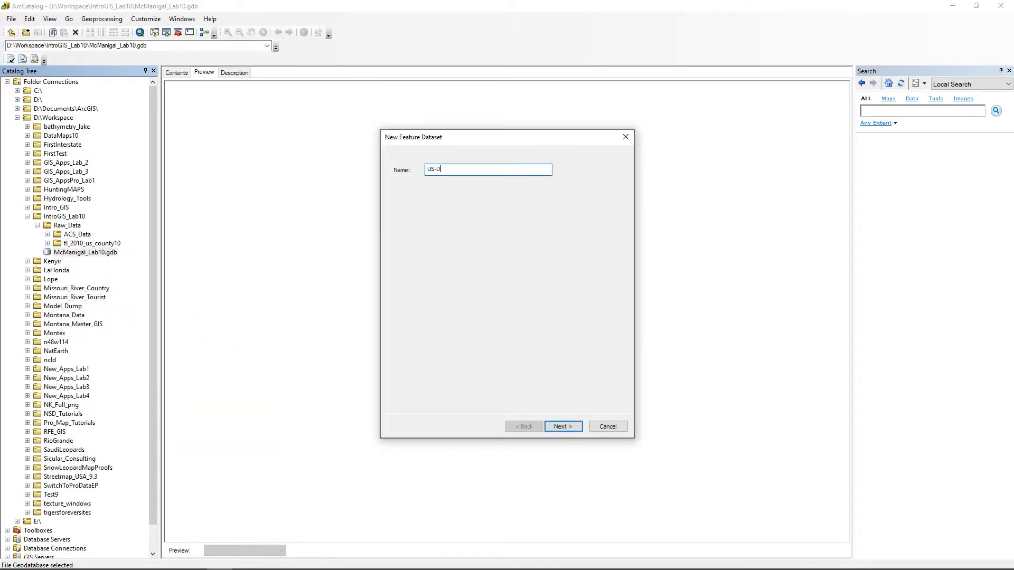
text(ata)
click(562, 427)
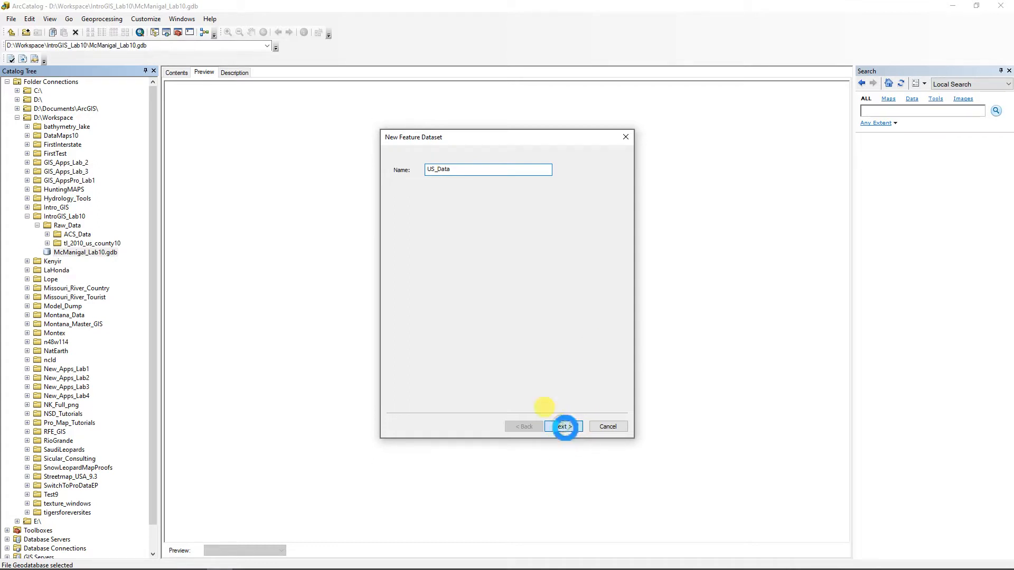
click(458, 275)
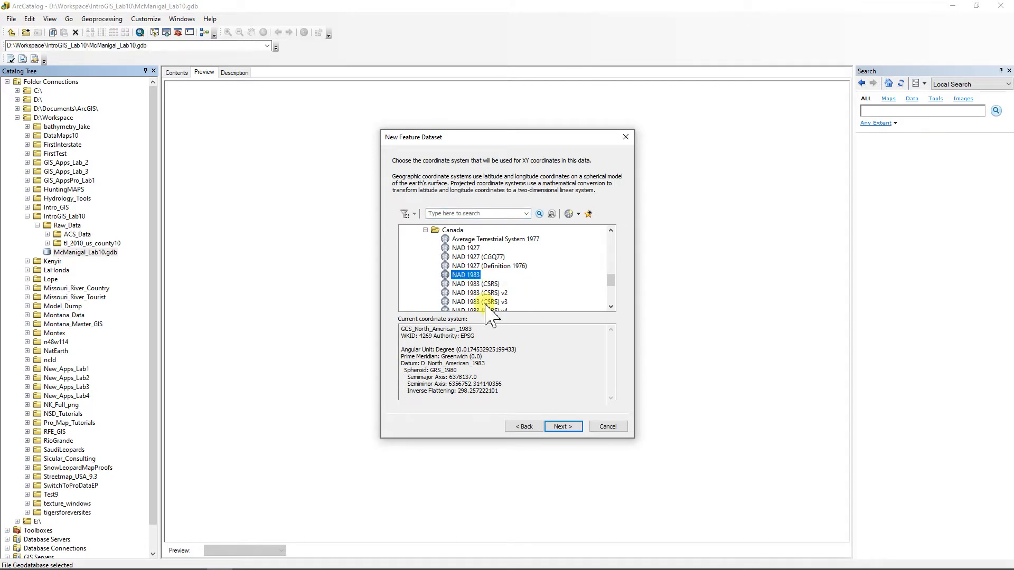
click(562, 426)
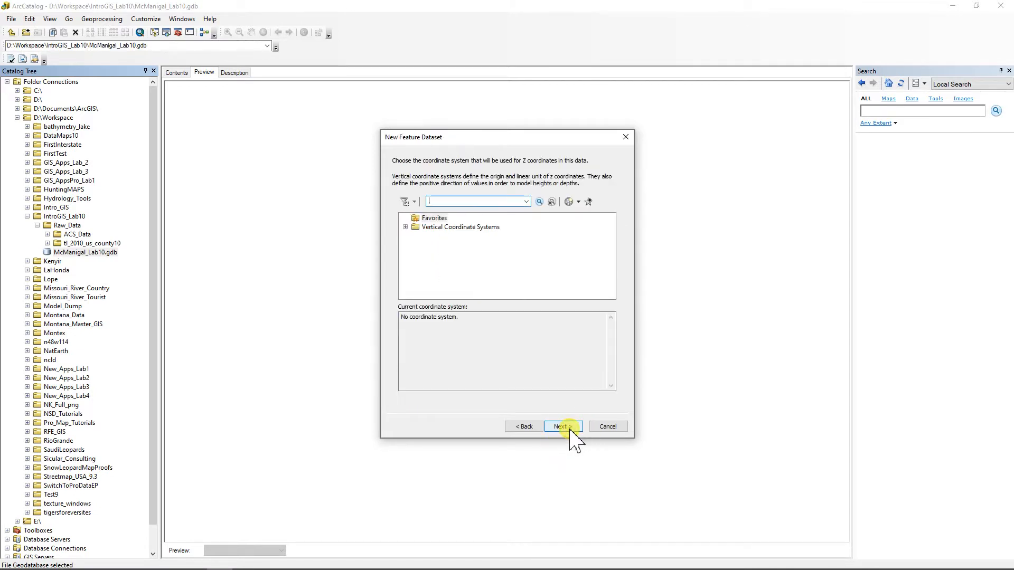
click(563, 426)
click(563, 426)
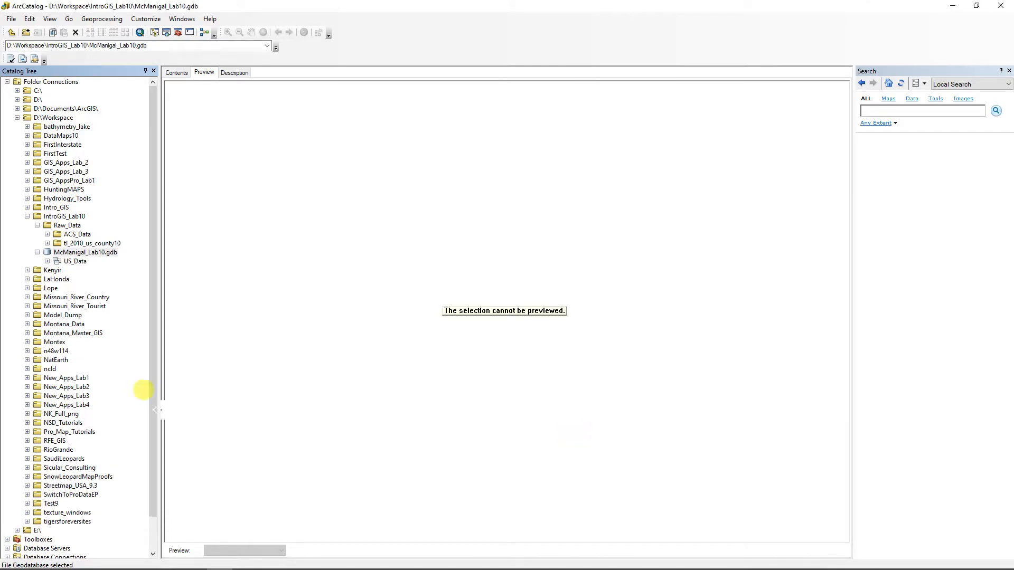
Import the tl_2010_us_county10 shapefile into the US_Data feature dataset as a single feature class named Counties
click(64, 262)
right_click(63, 262)
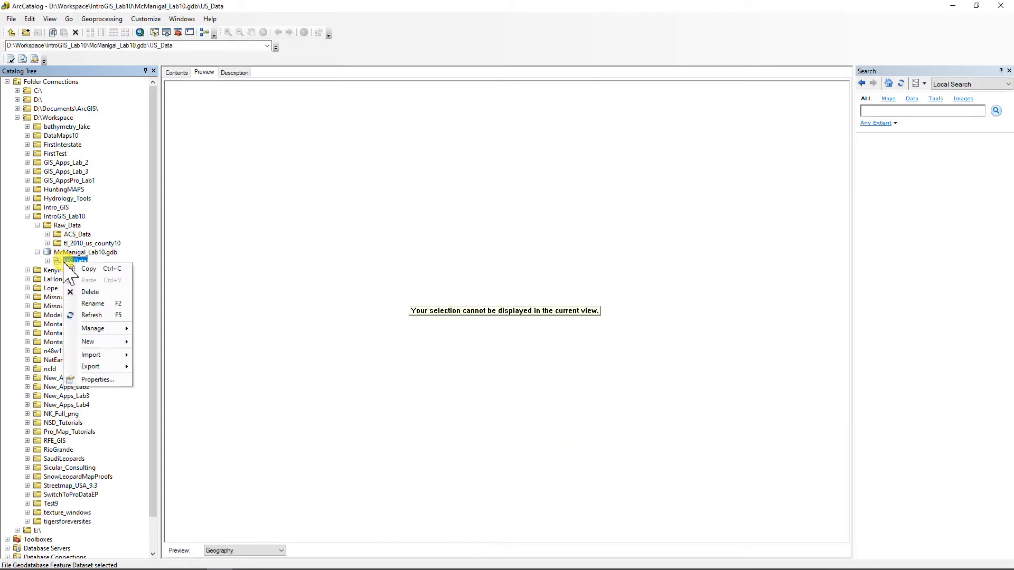
mouse_move(92, 357)
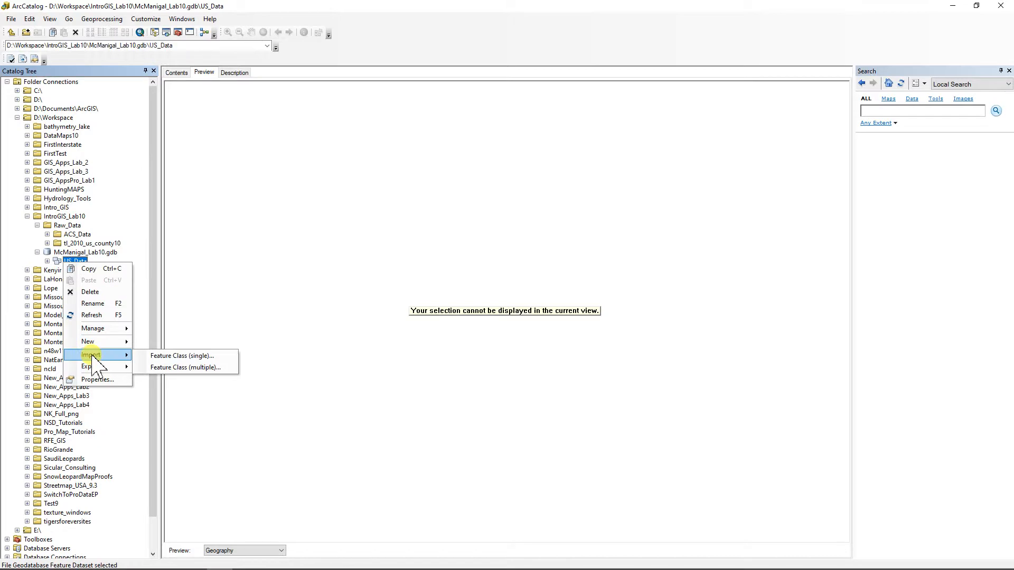
click(174, 368)
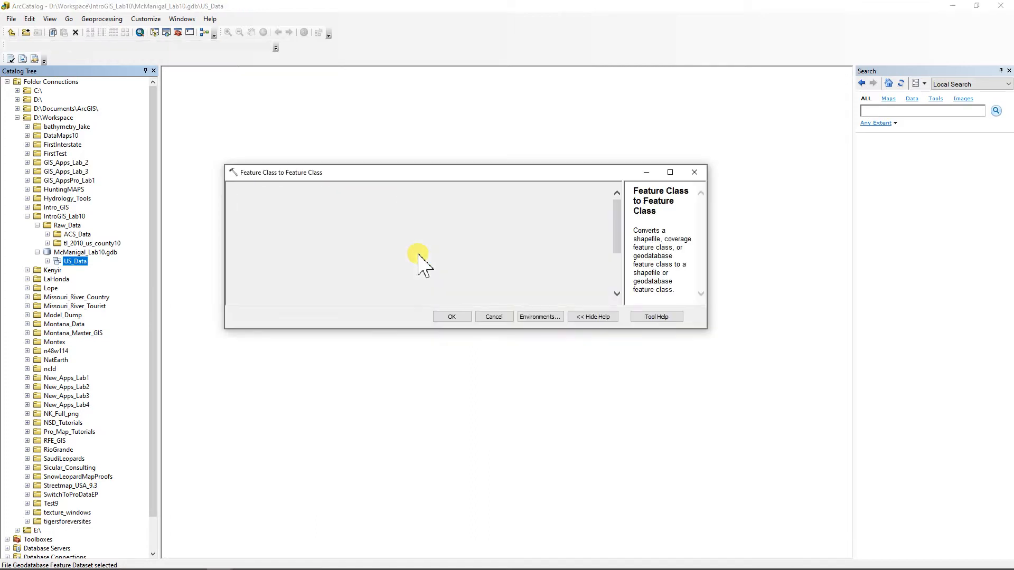
click(47, 244)
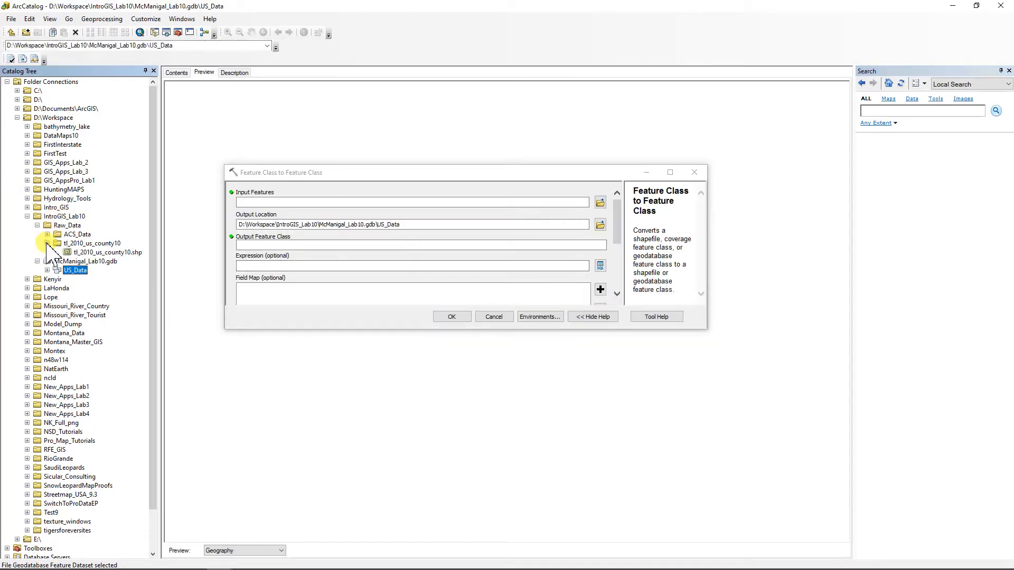
drag(106, 253, 350, 205)
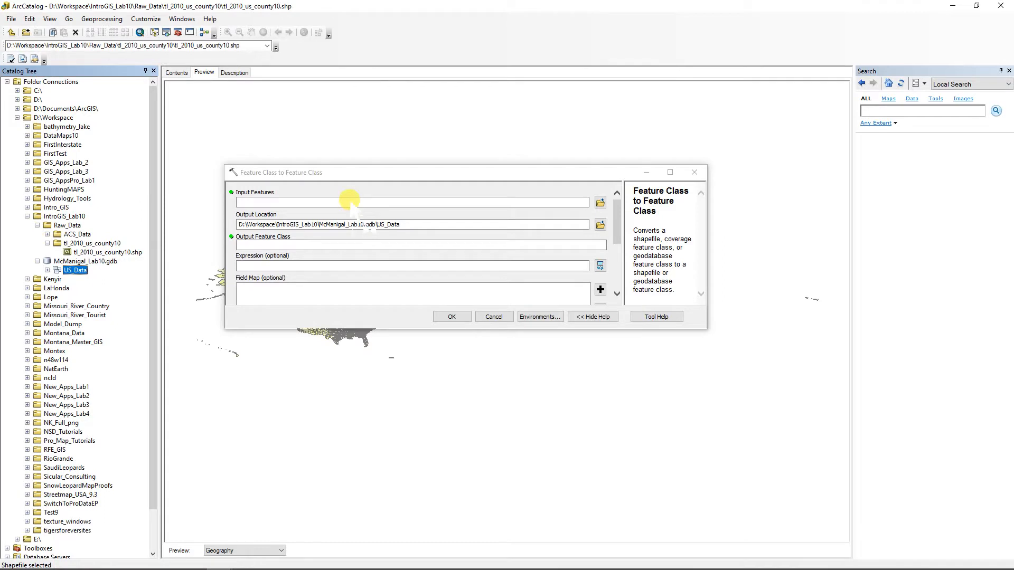
click(285, 244)
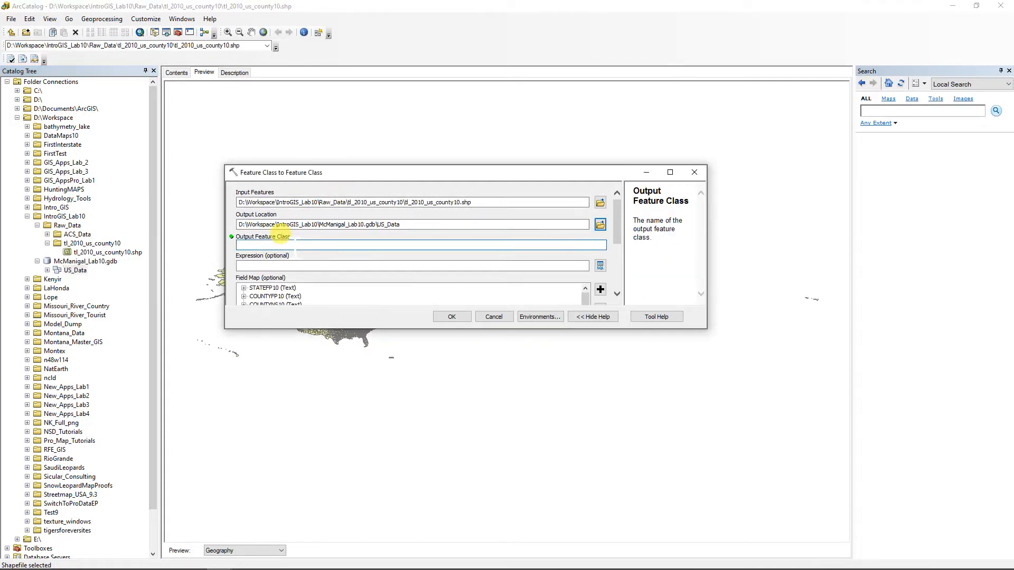
text(Counties)
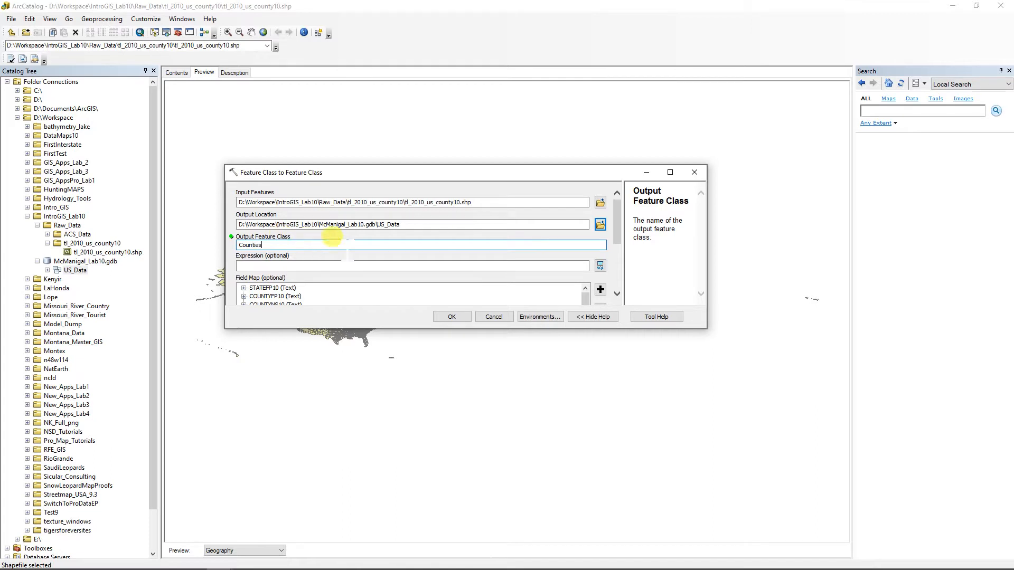
click(453, 317)
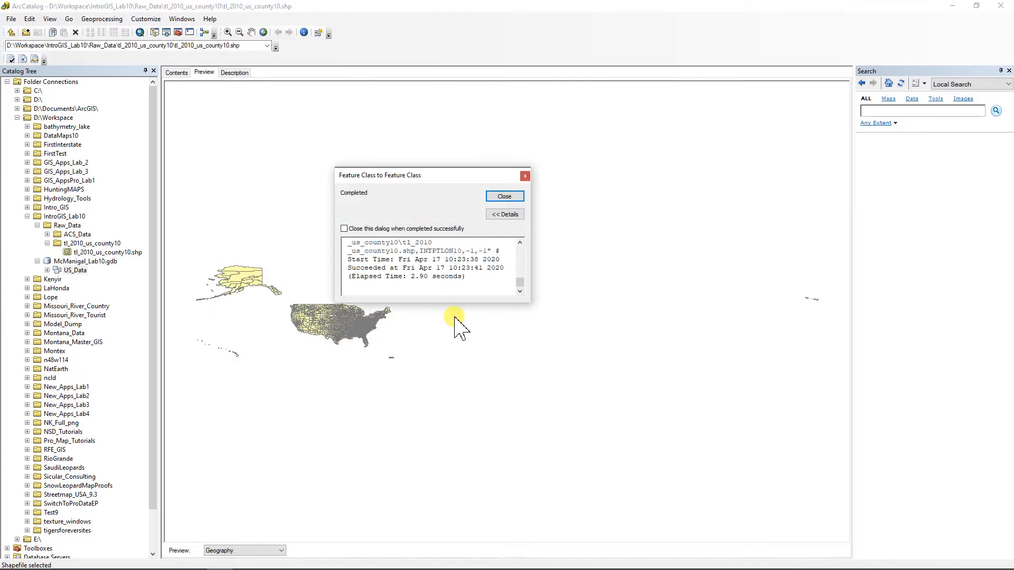
click(507, 198)
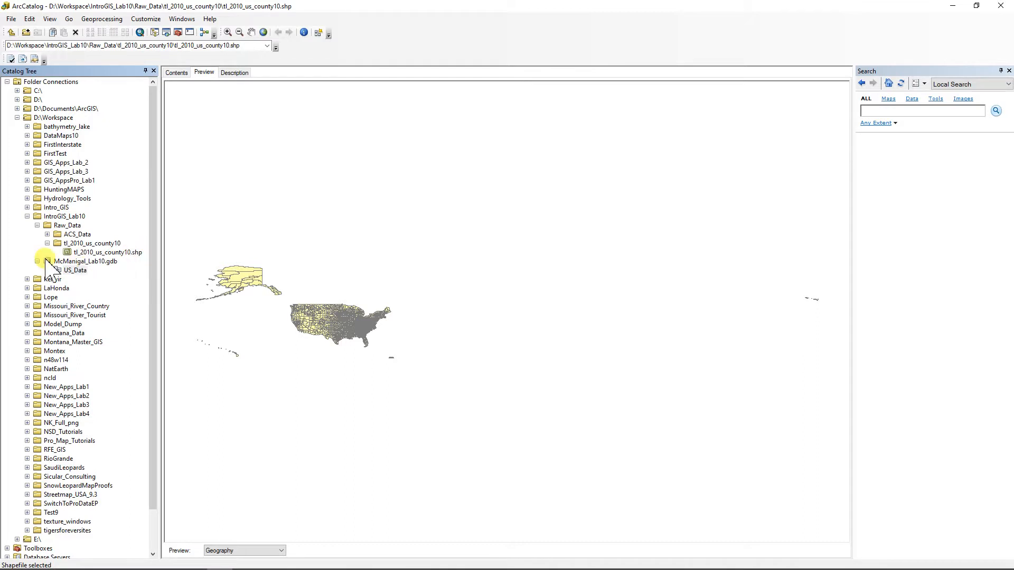
List the Excel files in the ACS_Data folder, then search for "Excel" and open the Excel To Table conversion tool
click(47, 233)
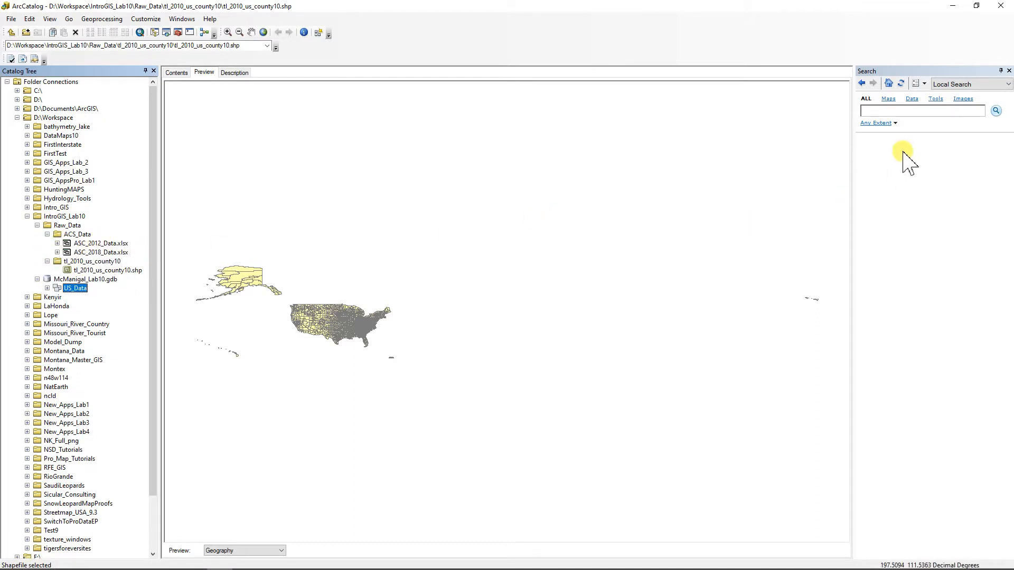
click(864, 109)
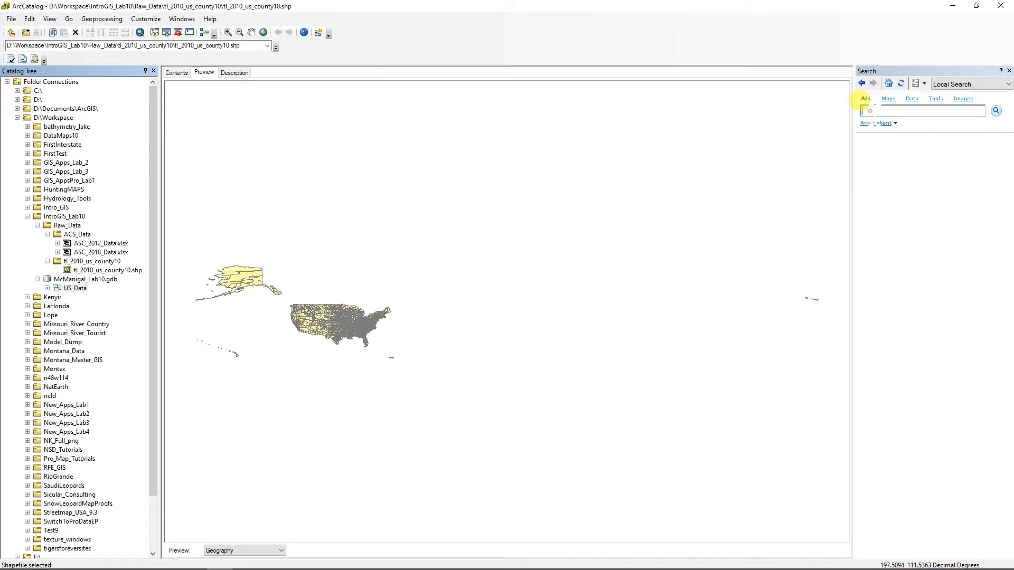
text(Exc)
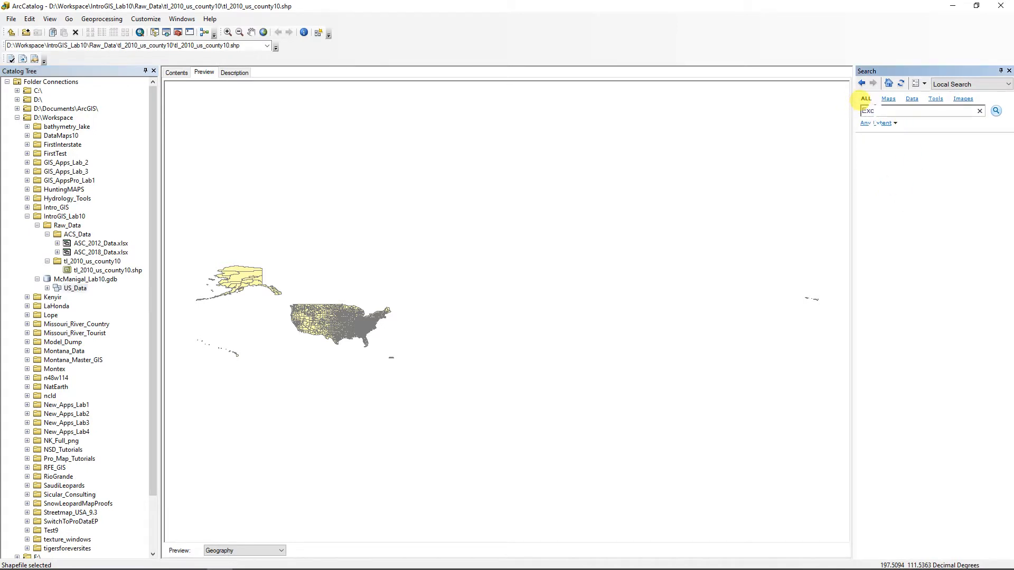
text(el)
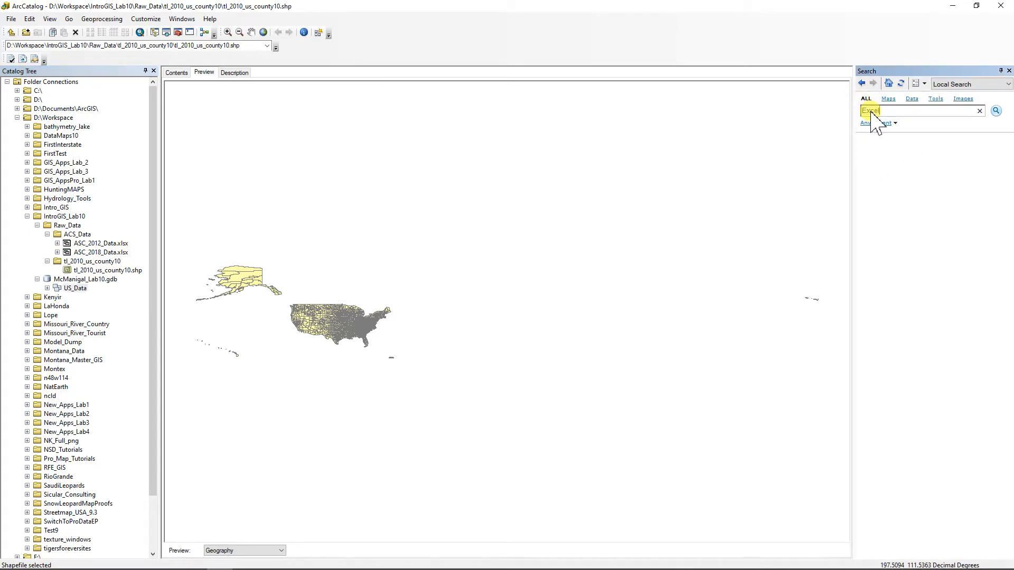
key(Return)
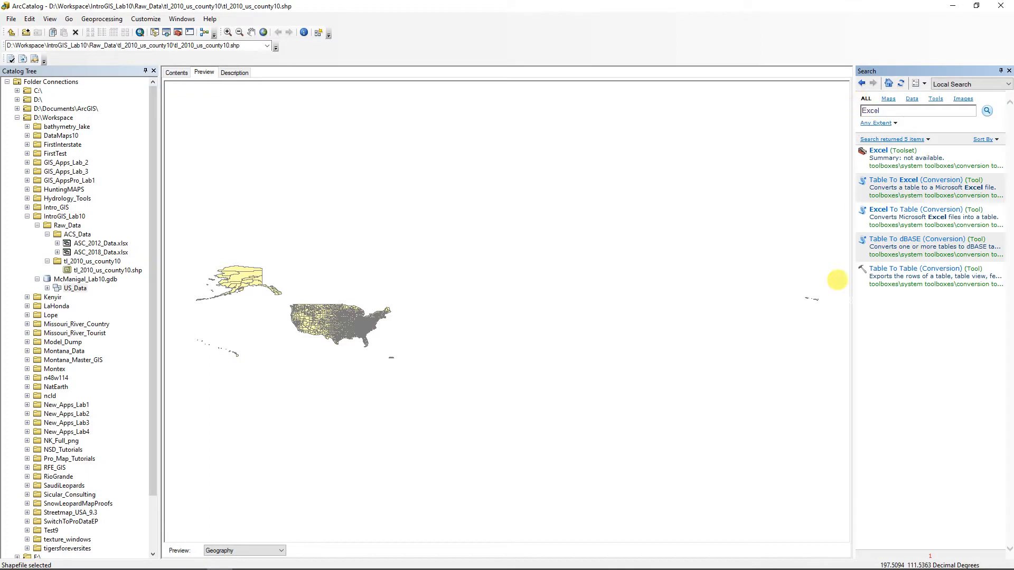
click(903, 209)
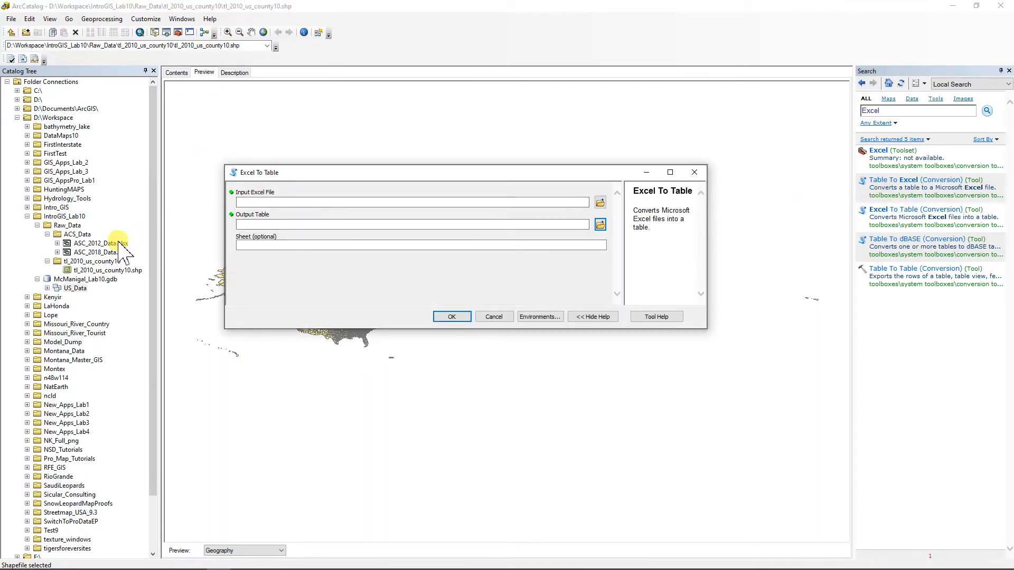
Set ASC_2012_Data.xlsx from the IntroGIS_Lab10 Raw_Data\ACS_Data folder as the input Excel file
drag(104, 244, 293, 206)
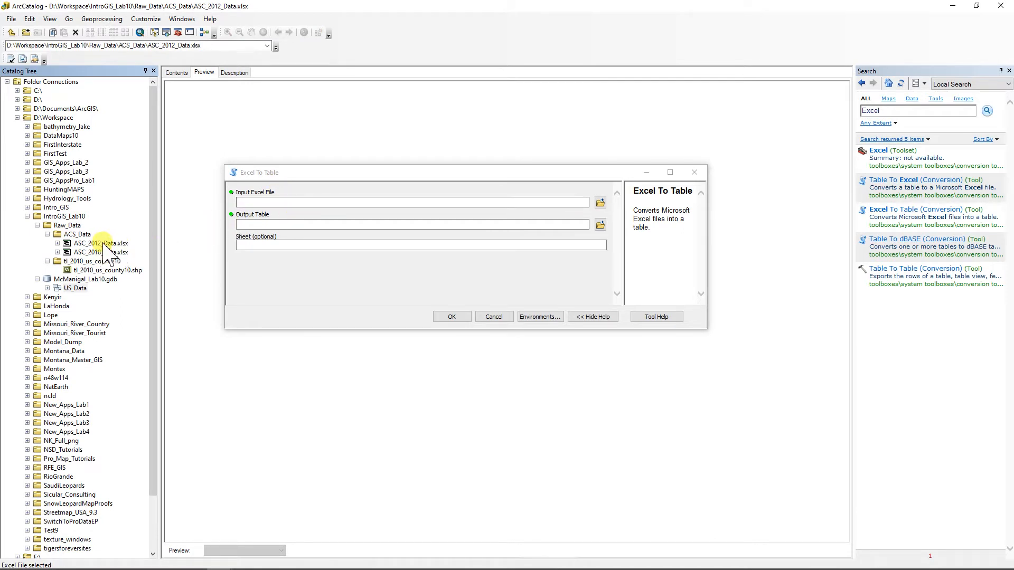
drag(105, 243, 259, 195)
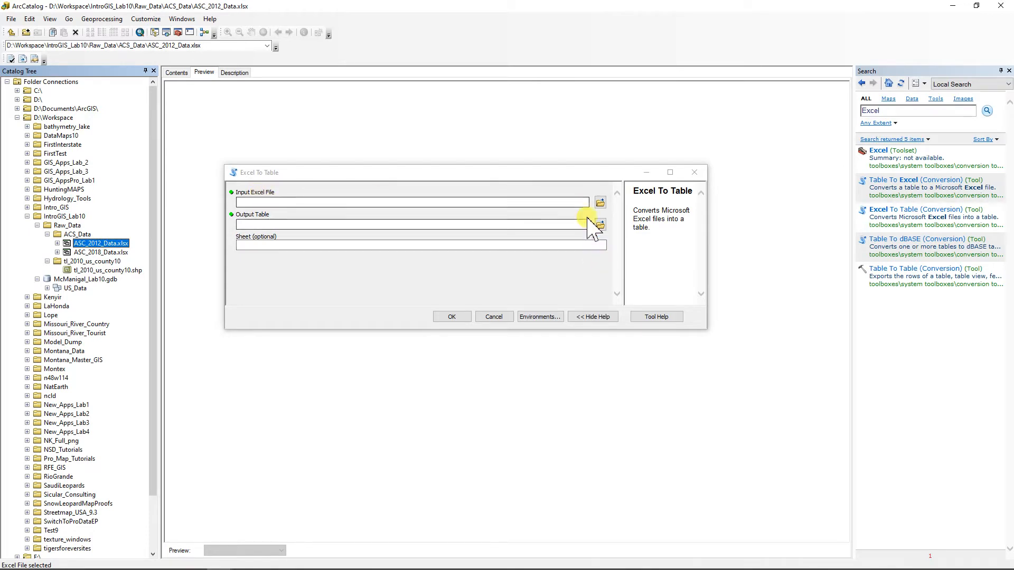
click(599, 203)
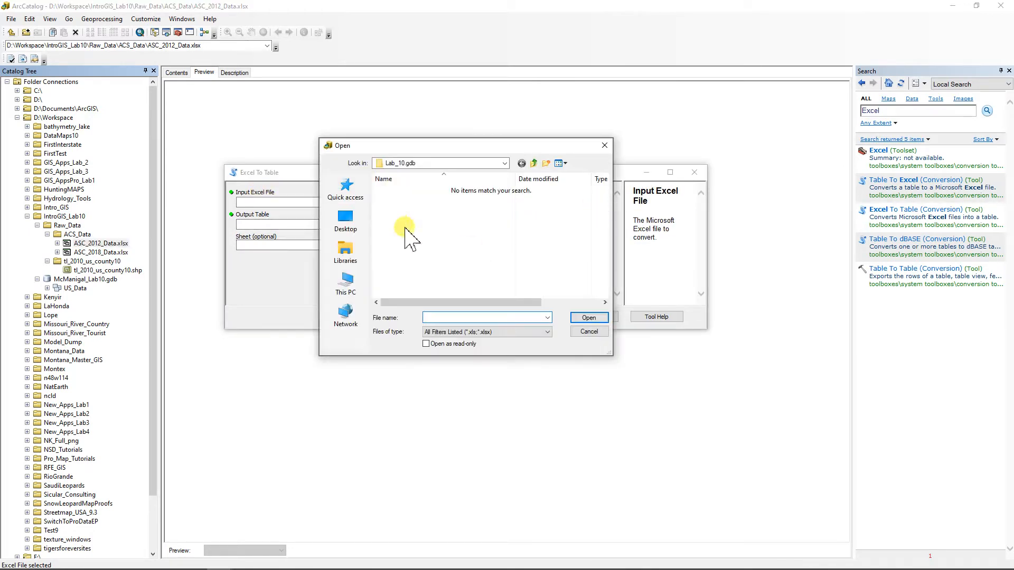
click(534, 164)
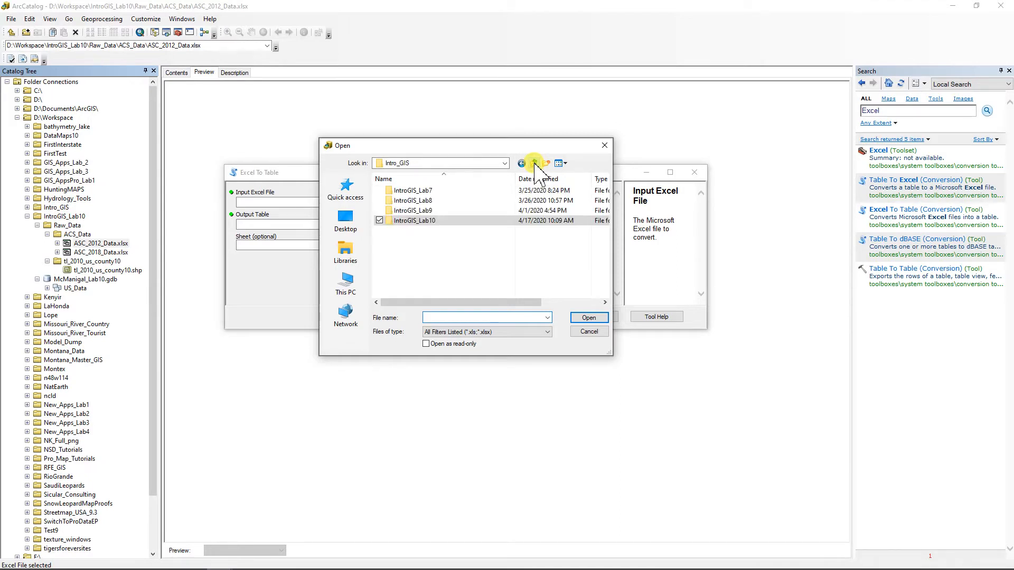
click(534, 163)
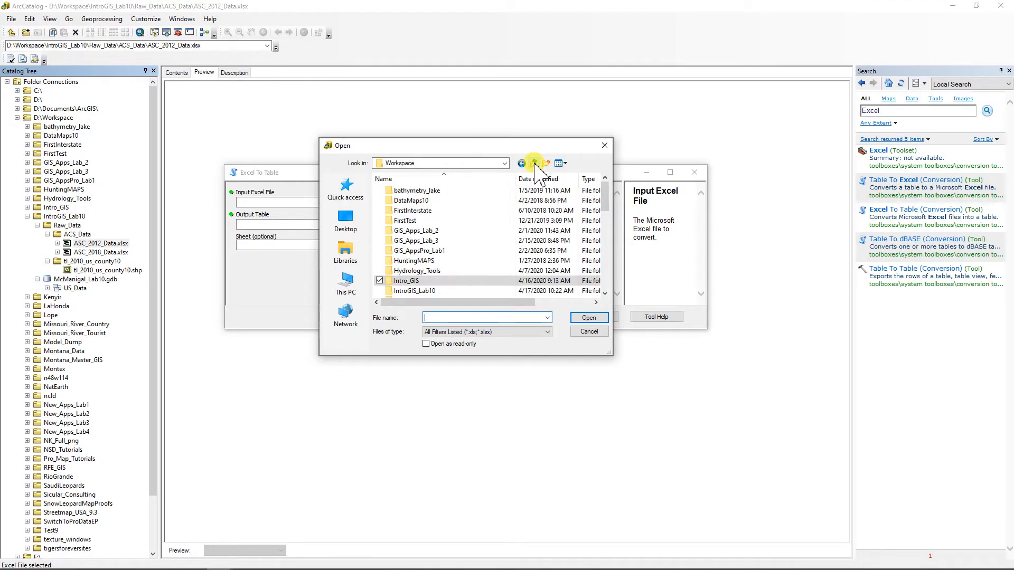
double_click(414, 290)
double_click(409, 202)
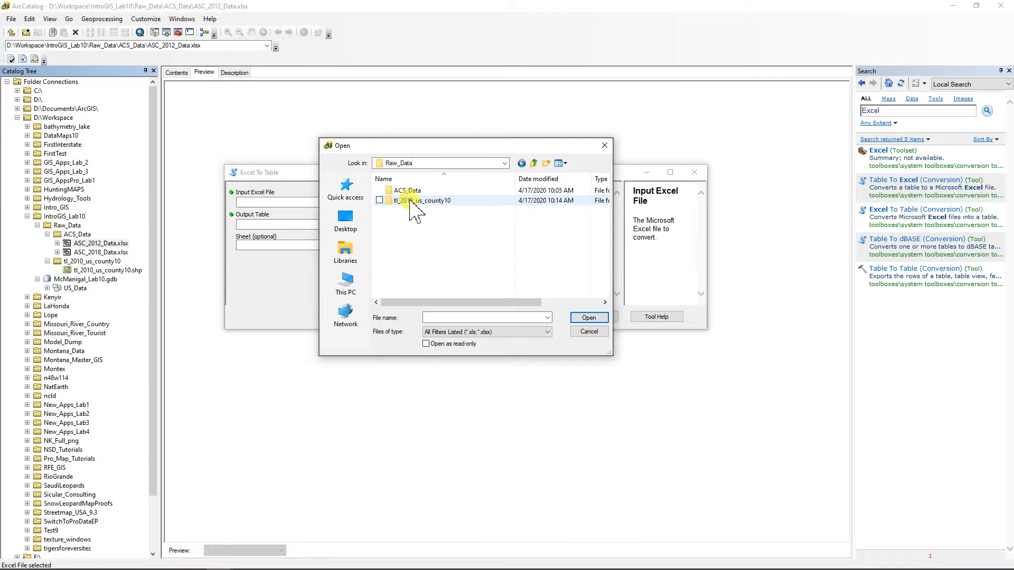
double_click(413, 190)
click(415, 190)
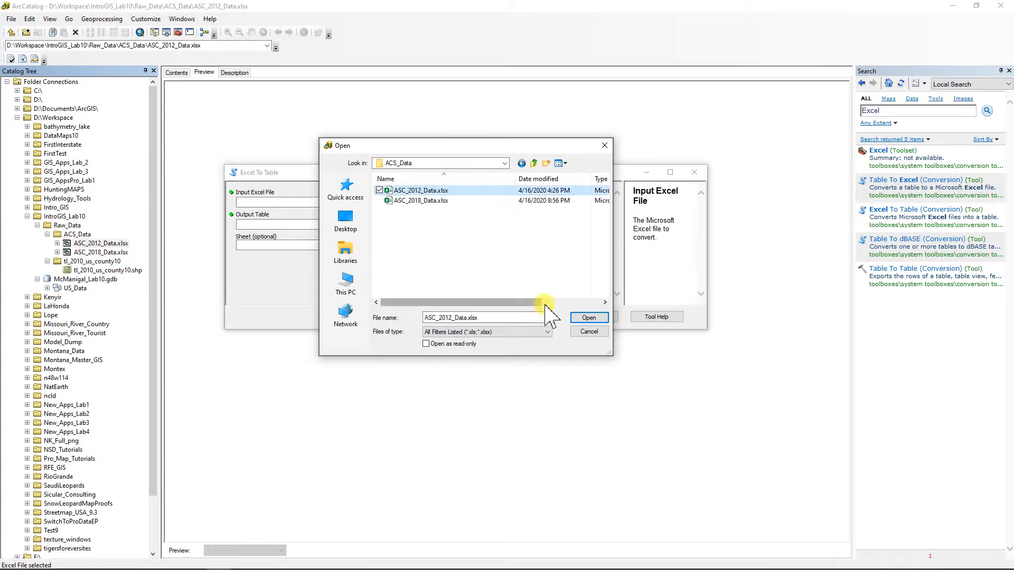
click(586, 317)
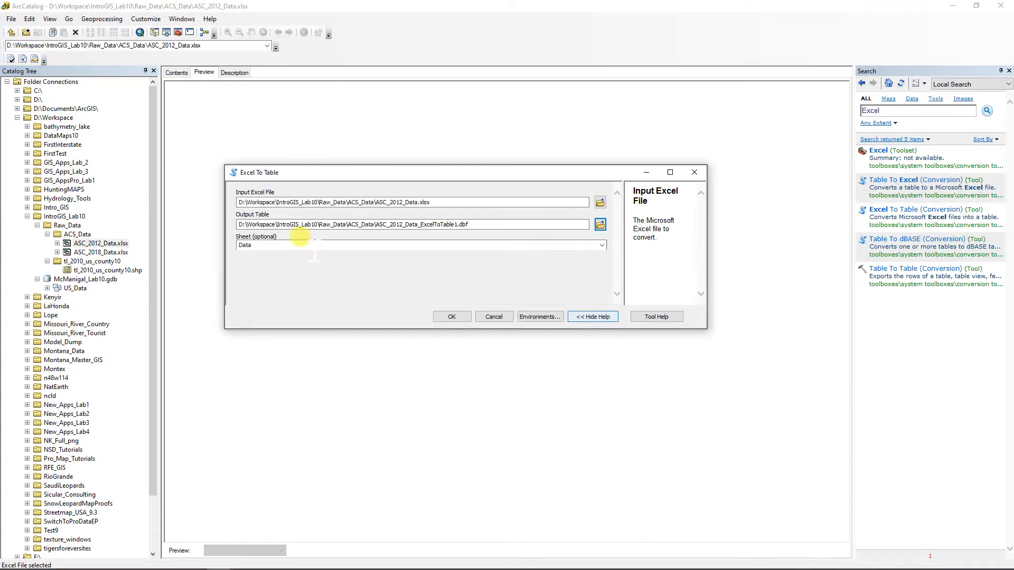
Shorten the output table name to ASC_2012_Data.dbf in the ACS_Data folder, keep the Data sheet, and run the conversion
click(472, 224)
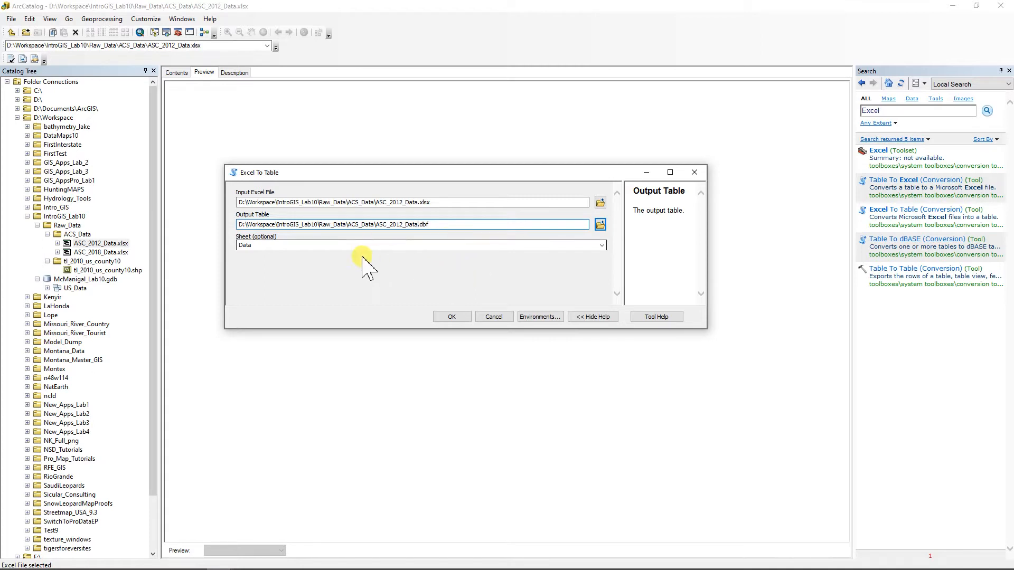
click(601, 246)
click(521, 287)
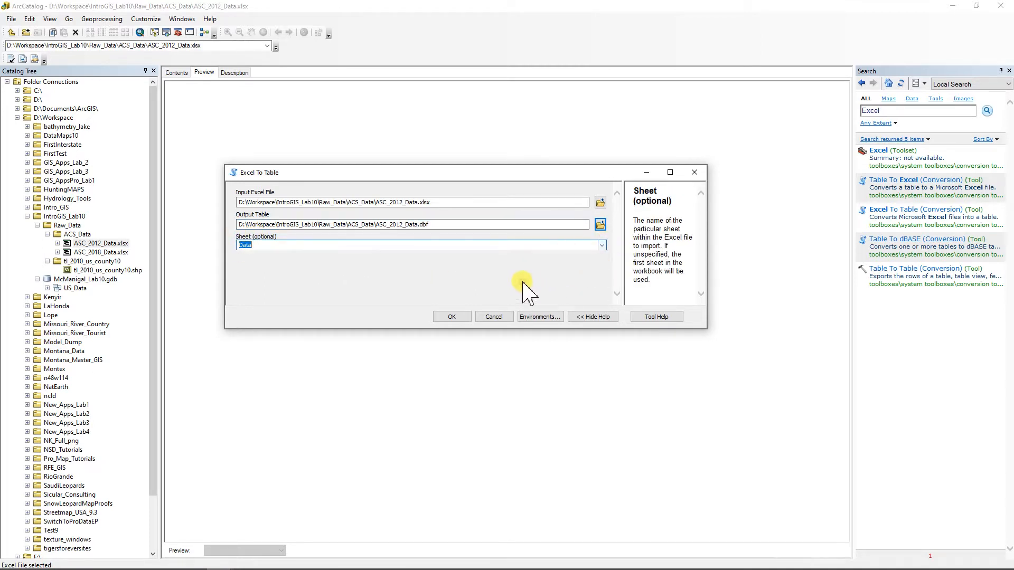
click(451, 317)
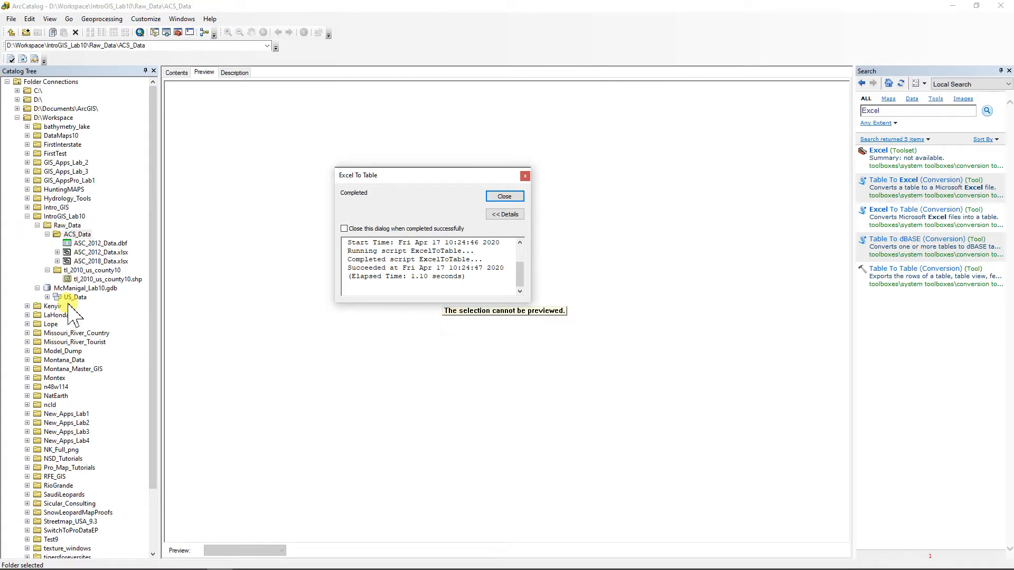
click(37, 288)
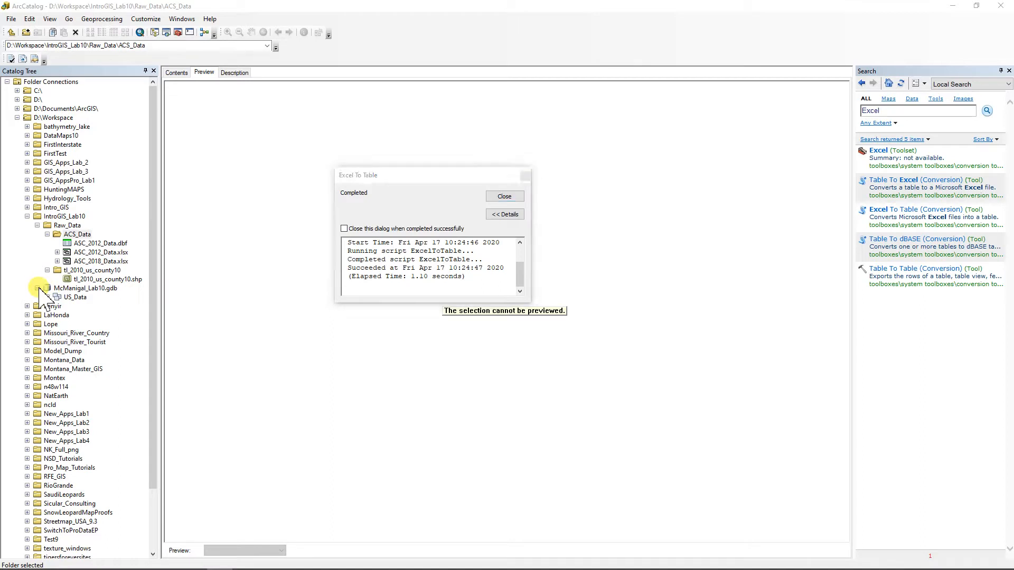
click(511, 200)
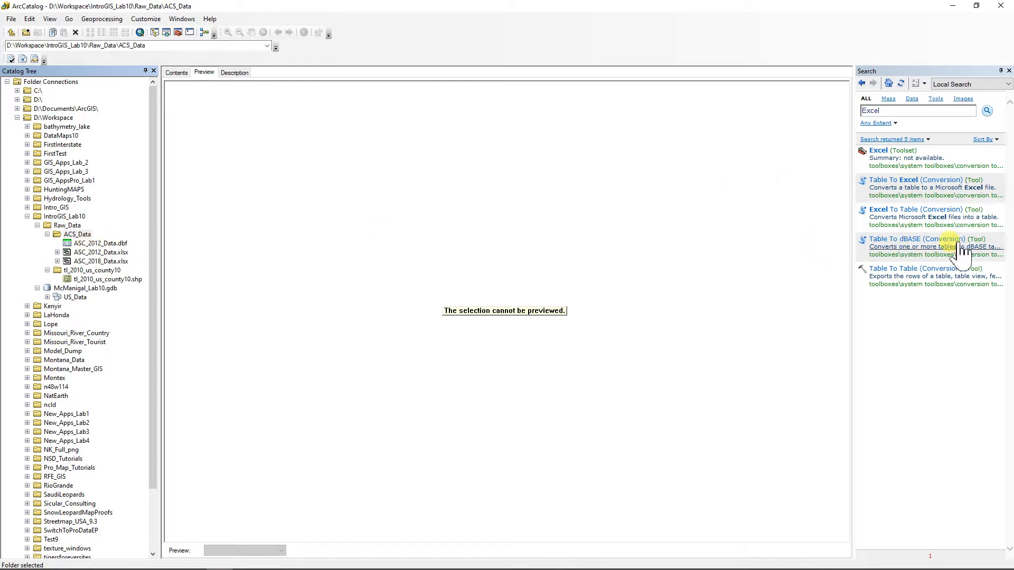
Start another Excel To Table conversion with ASC_2012_Data.xlsx from Raw_Data\ACS_Data as its input file
click(894, 213)
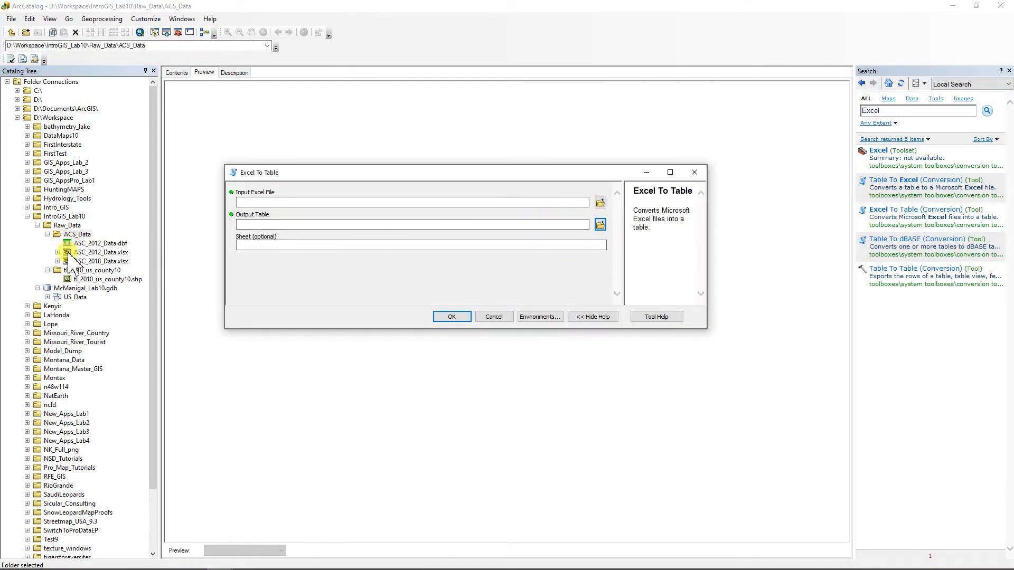
drag(98, 253, 327, 203)
click(600, 204)
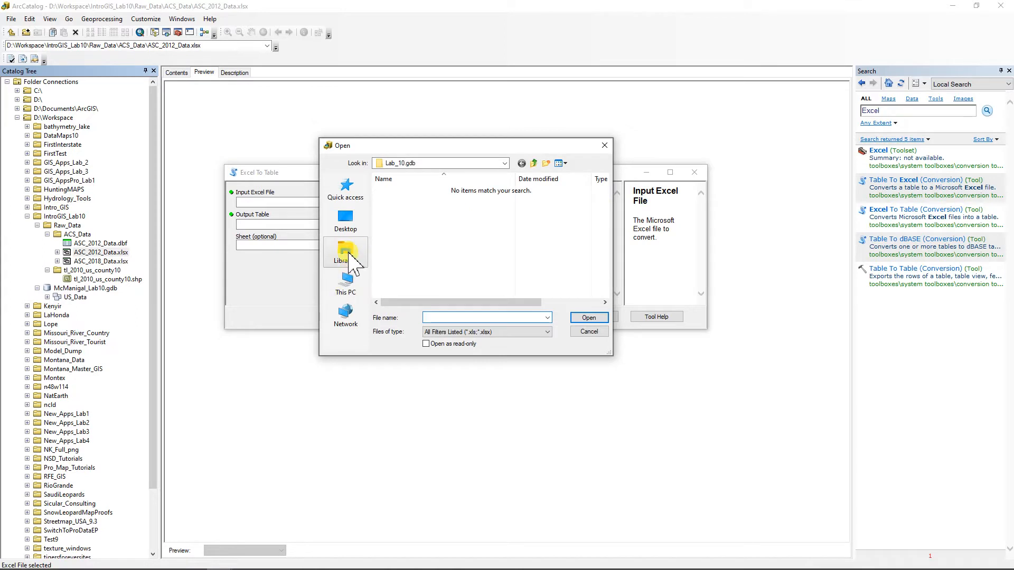
click(534, 164)
click(534, 163)
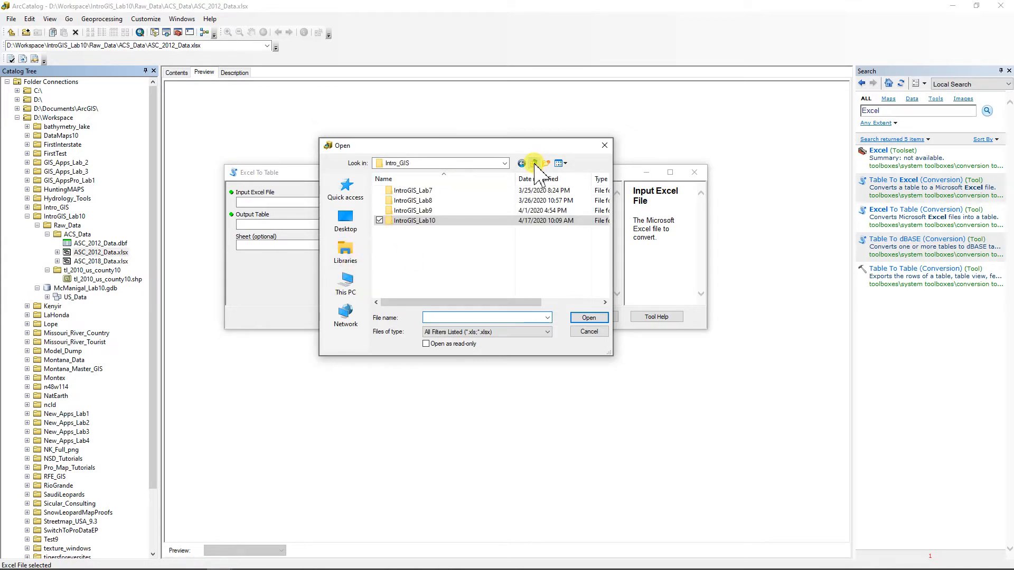
click(534, 163)
double_click(410, 289)
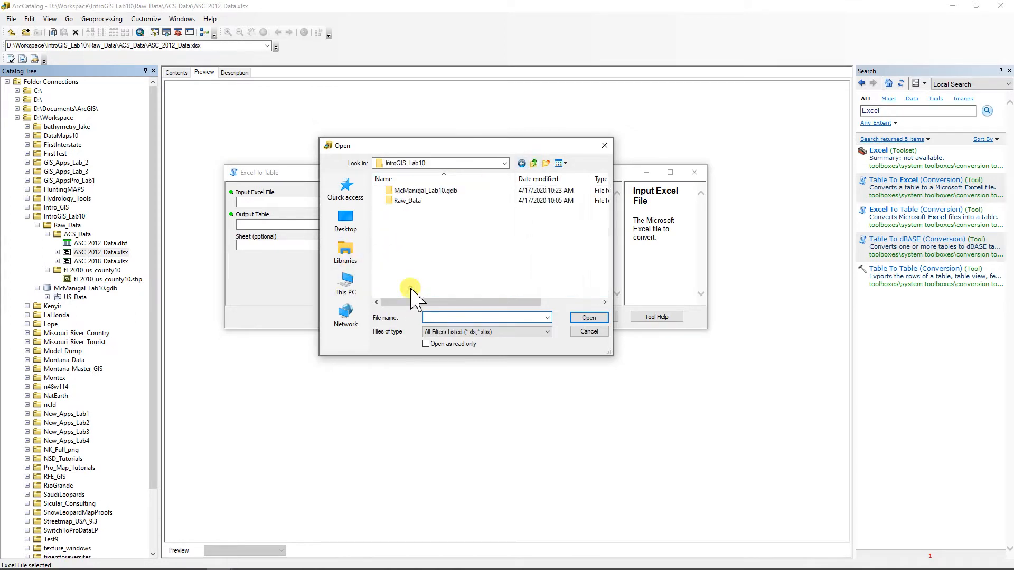
double_click(409, 201)
click(410, 190)
double_click(411, 190)
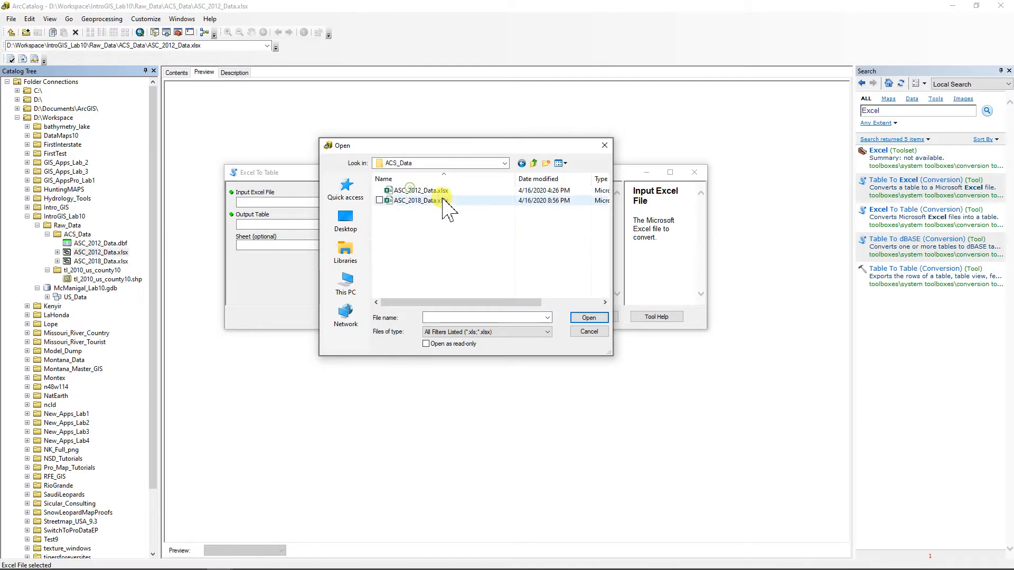
click(417, 191)
click(588, 317)
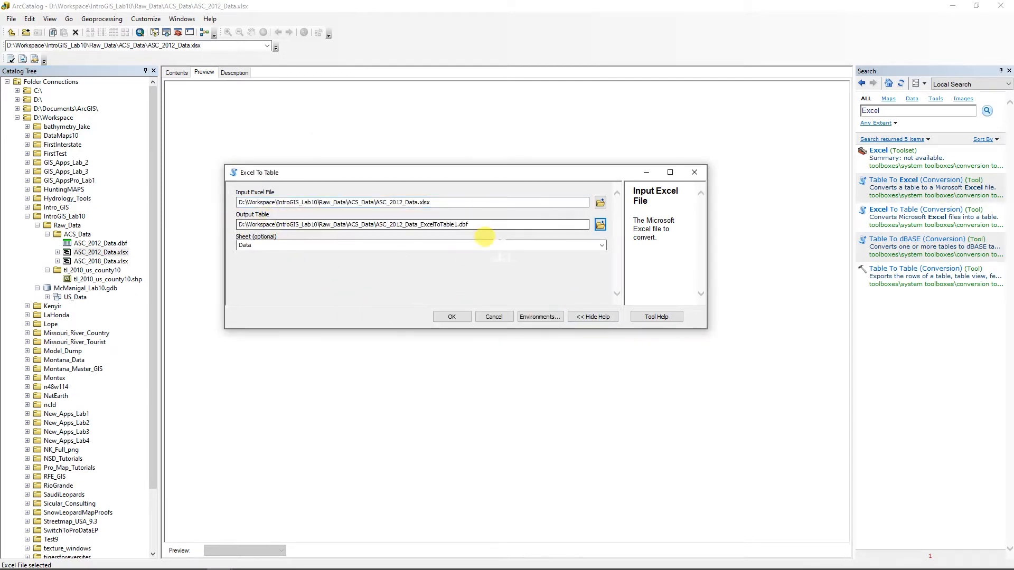
Set the output table to ACS_2012_Data inside the new Lab10 file geodatabase and run the conversion
click(600, 224)
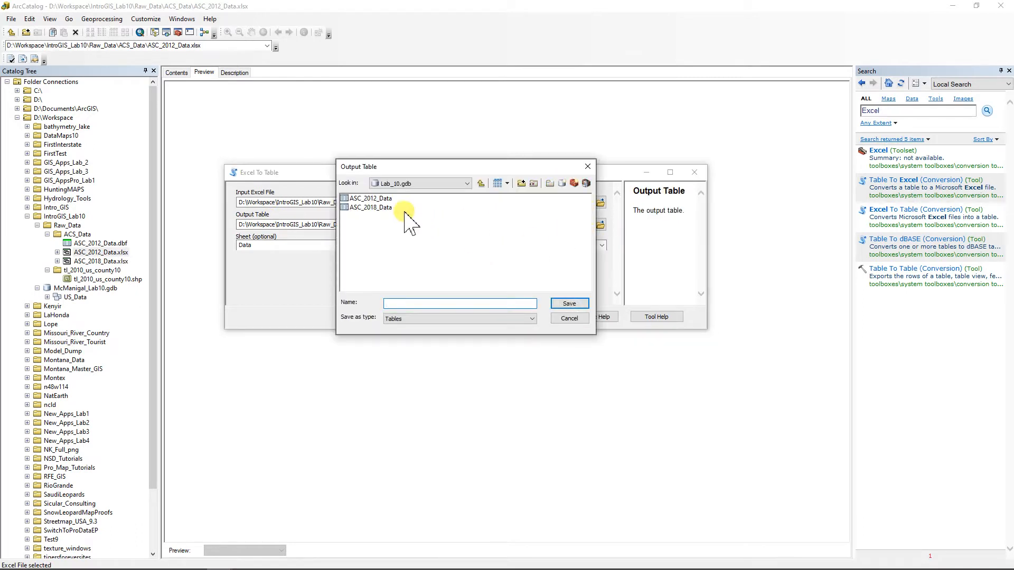
click(481, 184)
click(481, 183)
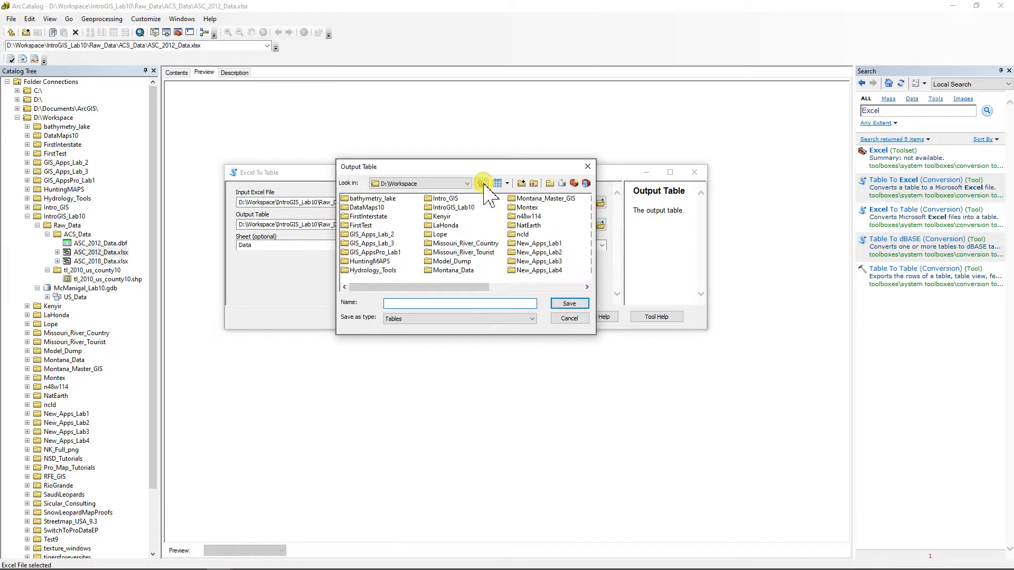
double_click(448, 207)
double_click(359, 207)
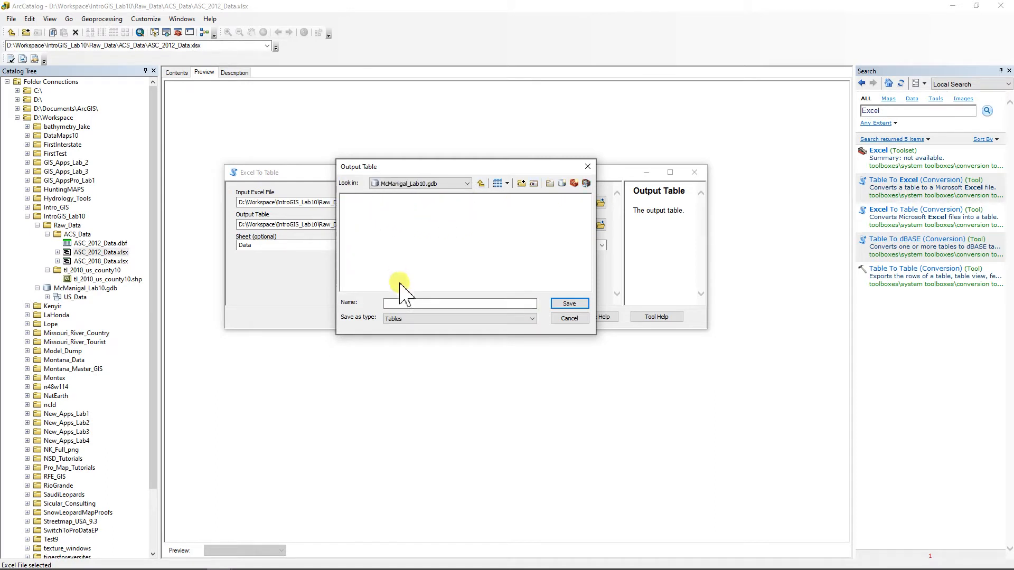
click(403, 304)
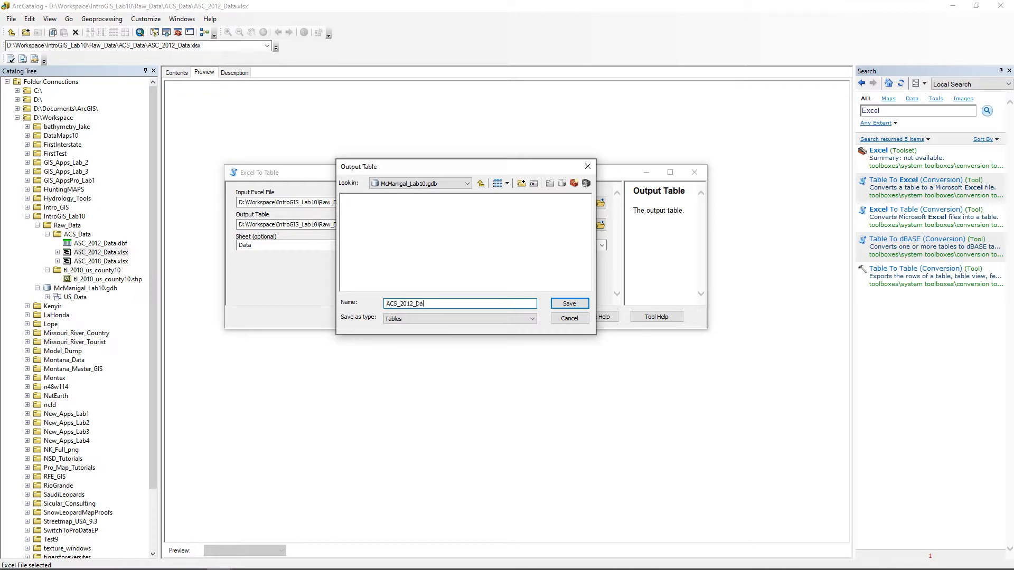
click(577, 305)
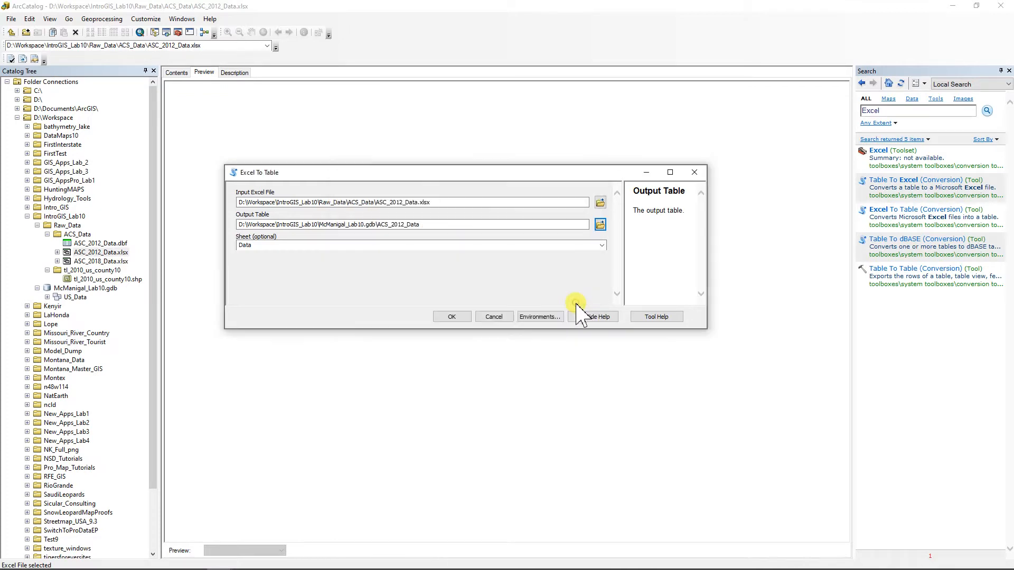
click(451, 316)
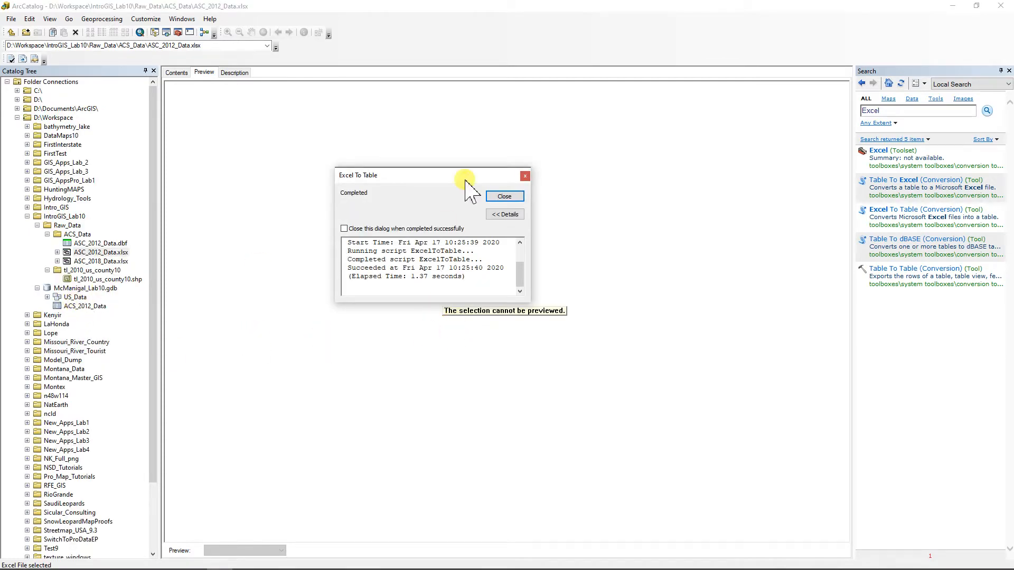
click(505, 197)
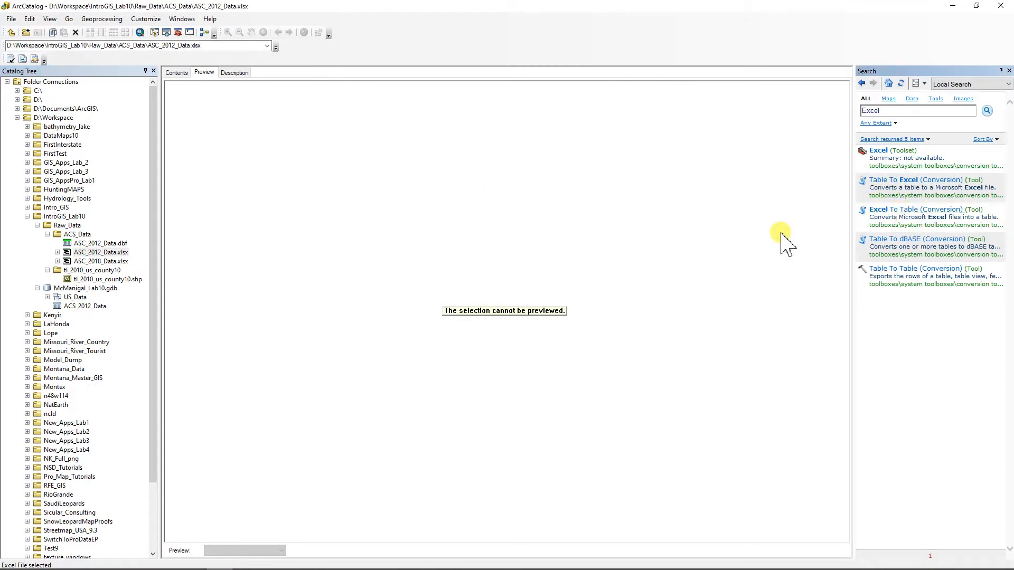
Start another Excel To Table conversion with ASC_2018_Data.xlsx from IntroGIS_Lab10\Raw_Data\ACS_Data as the input Excel file
click(892, 211)
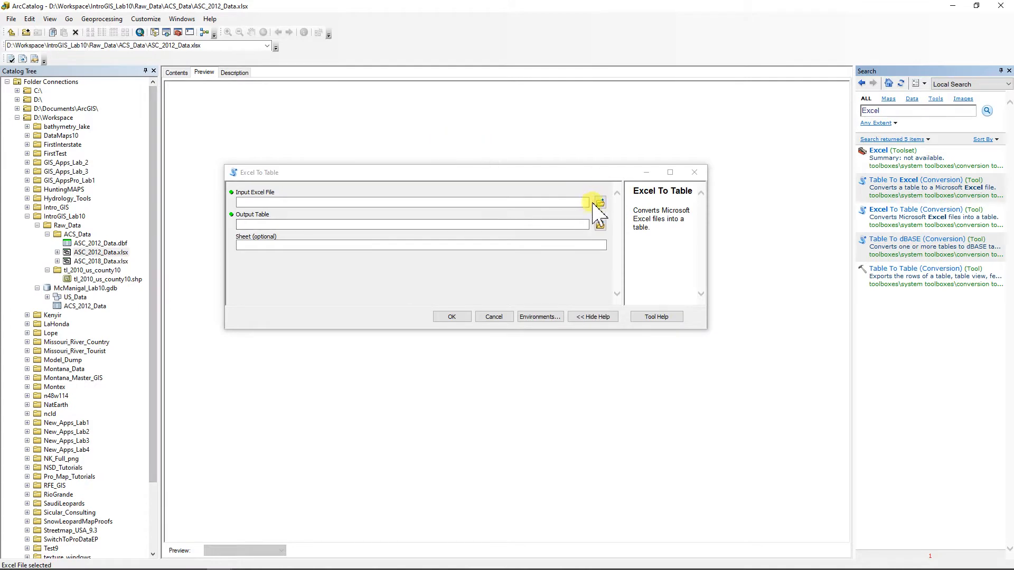
click(601, 203)
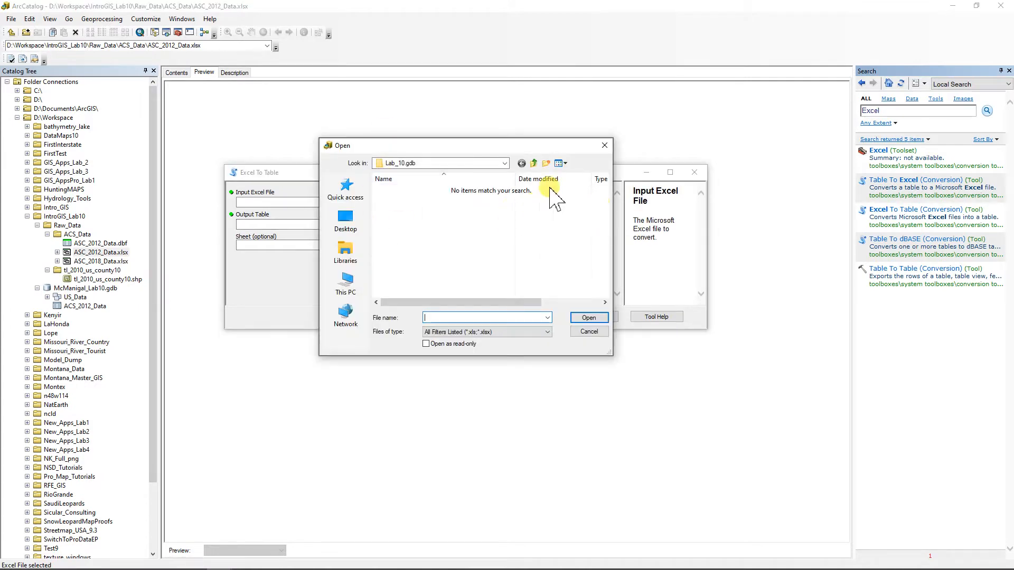
click(534, 163)
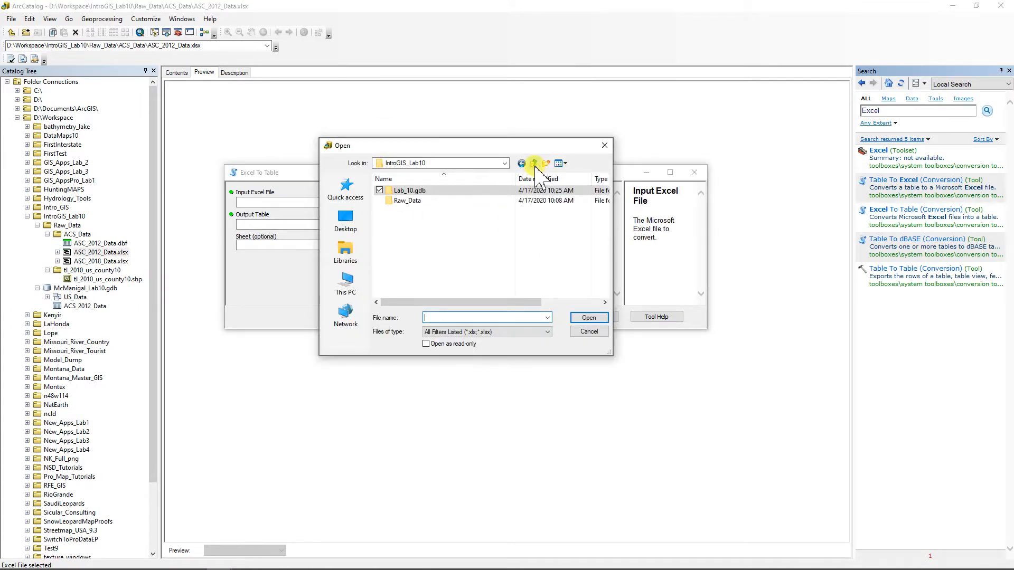
click(534, 164)
click(534, 164)
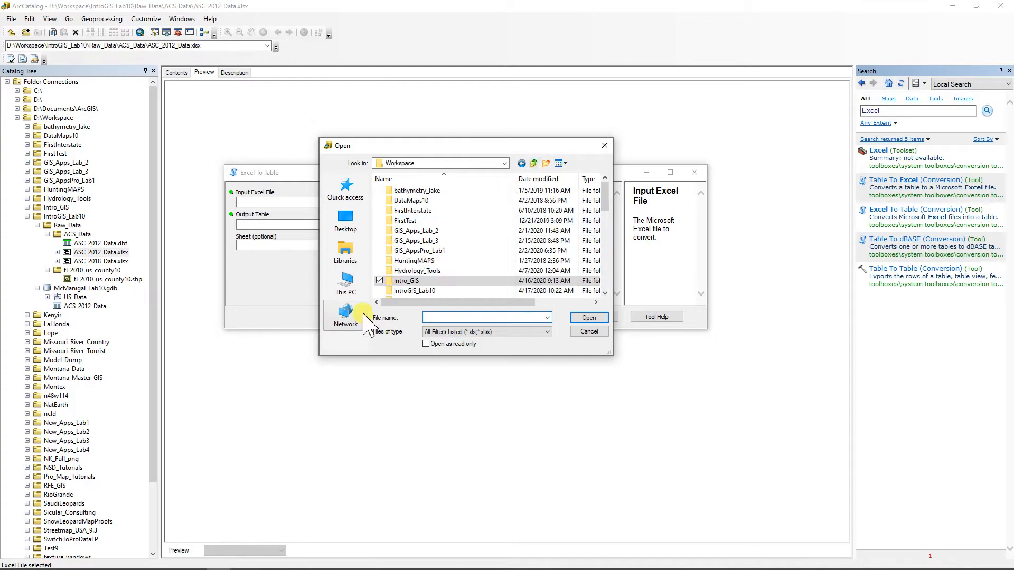
double_click(408, 290)
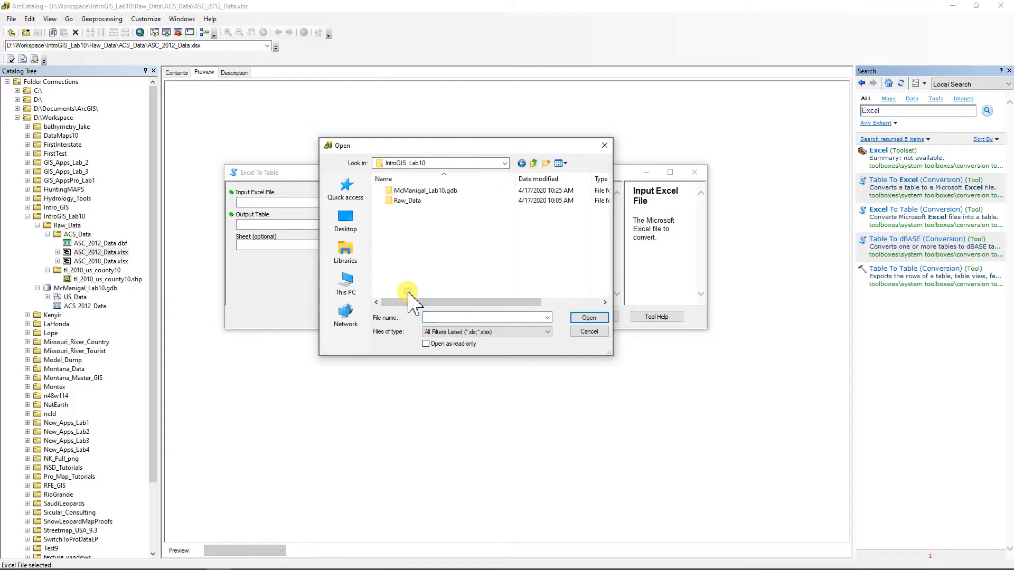
double_click(400, 200)
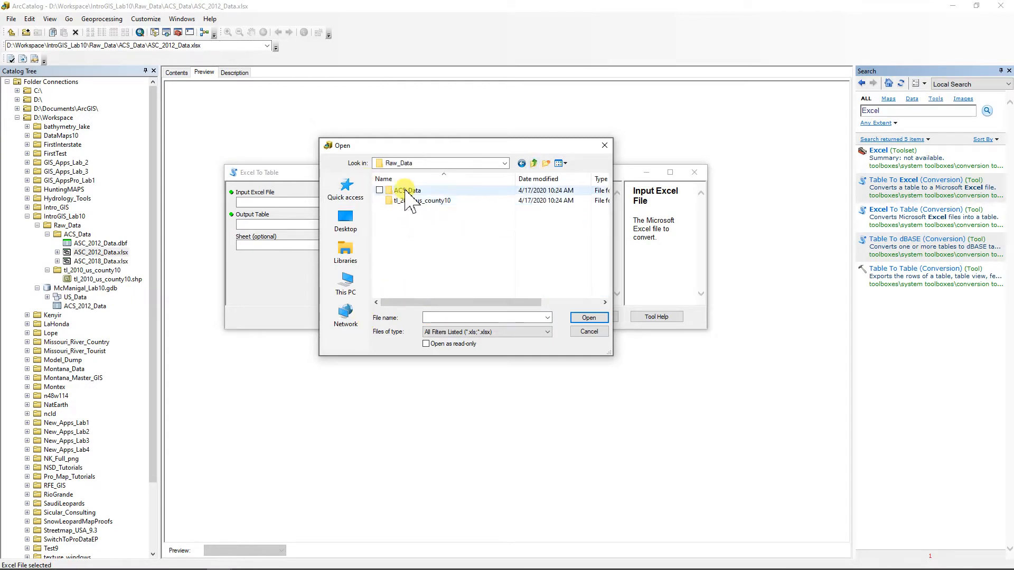
double_click(399, 190)
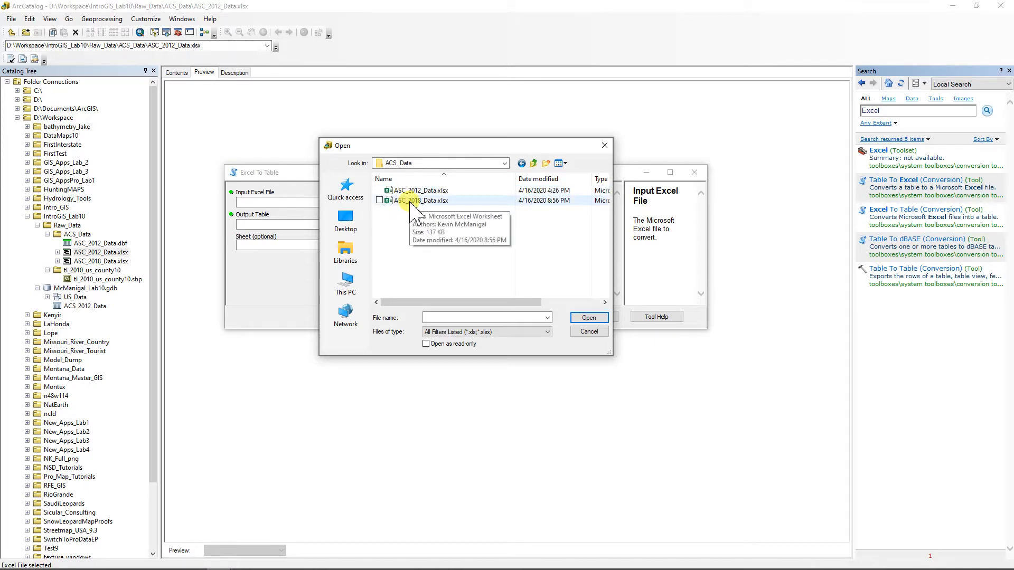
click(410, 203)
click(592, 318)
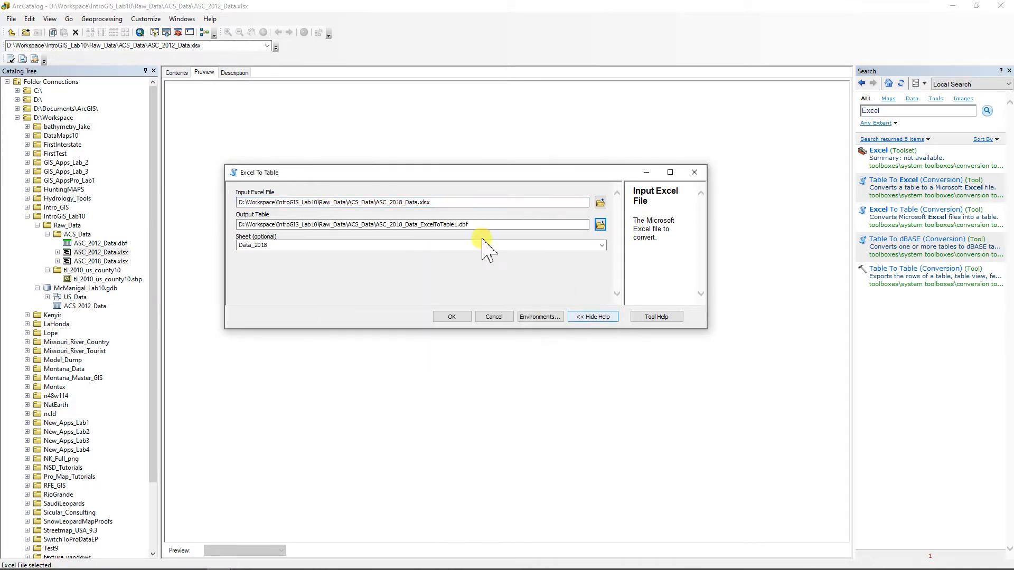
Set the output table to ACS_2018_Data in the Lab10 file geodatabase, keep the Data_2018 sheet, and run the conversion
click(600, 224)
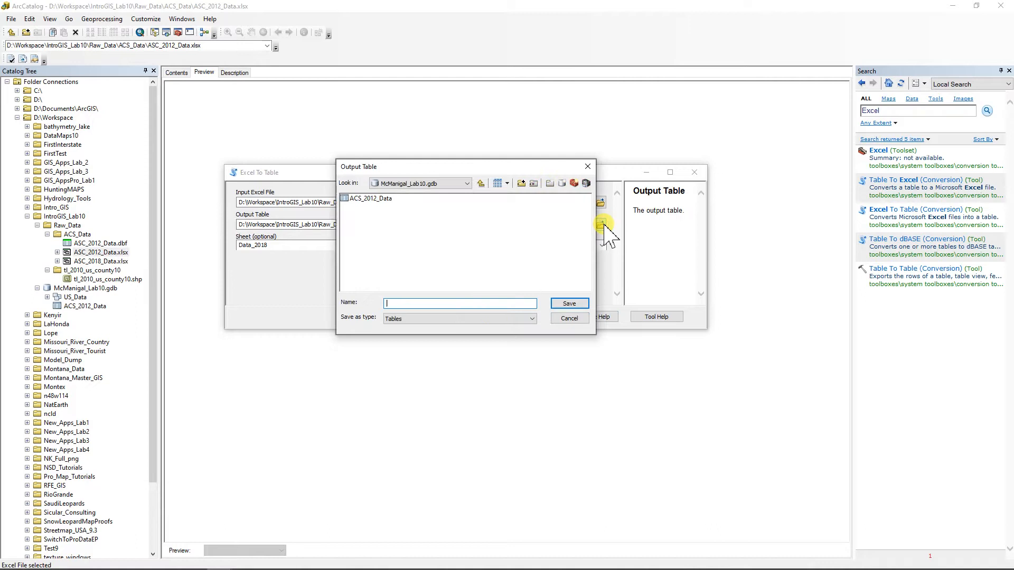
click(375, 202)
click(415, 304)
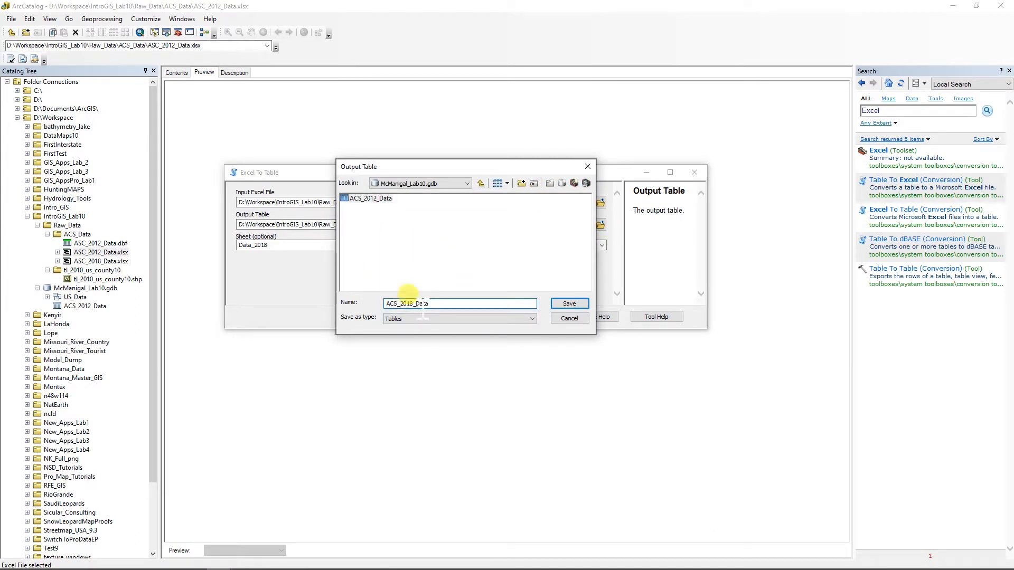
click(569, 304)
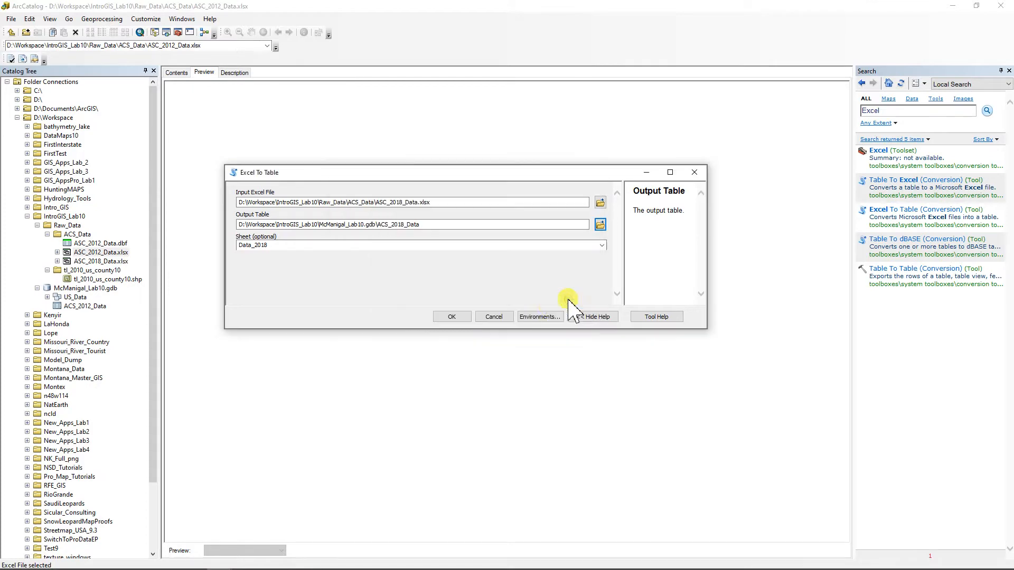
click(451, 316)
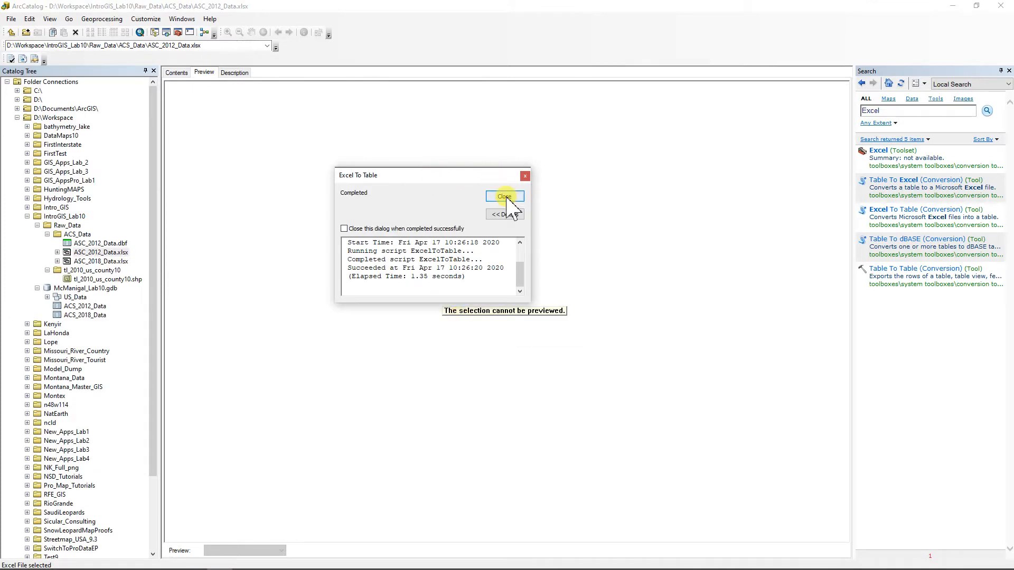
click(504, 197)
Check the contents of the Lab10 geodatabase and its US_Data feature dataset, collapsing the ACS_Data folder and the geodatabase
click(47, 234)
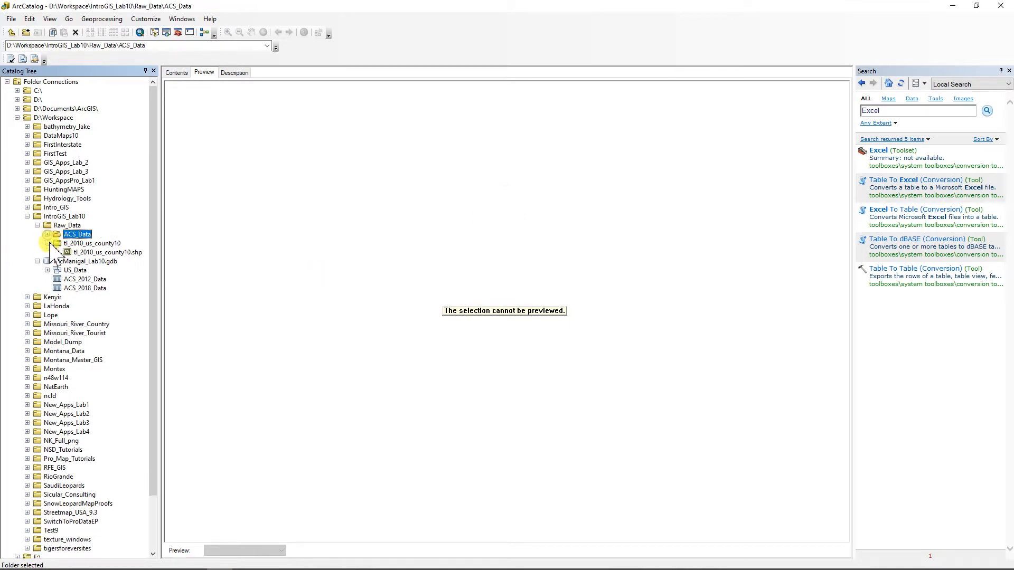
click(47, 270)
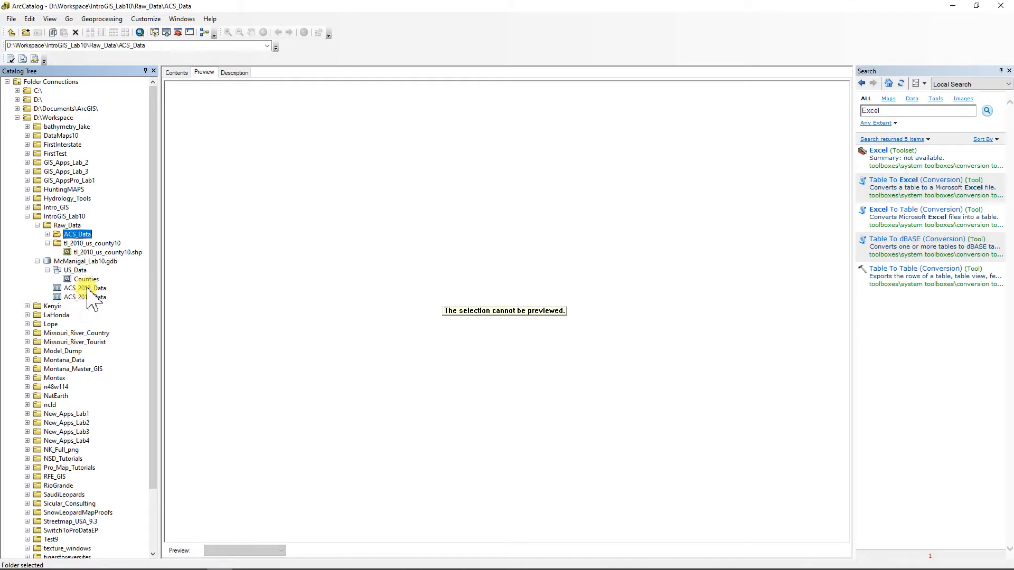
click(37, 261)
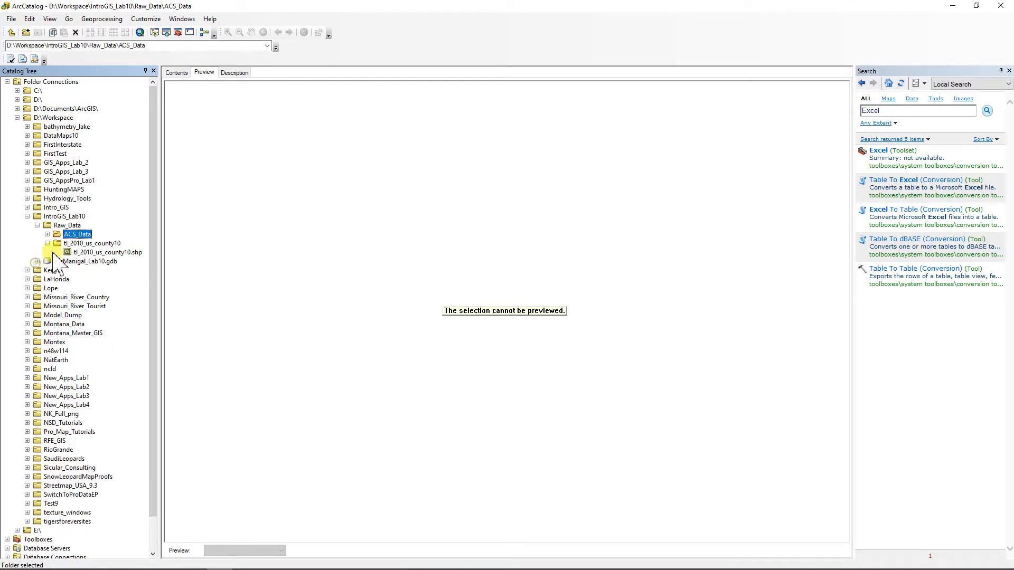
Launch ArcMap and close ArcCatalog
click(156, 33)
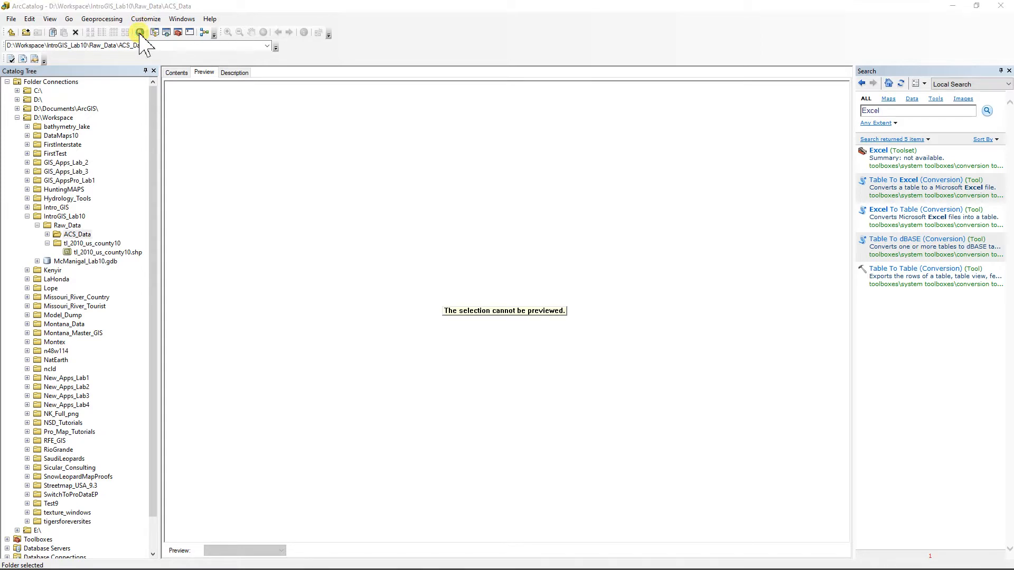
click(157, 33)
click(1000, 6)
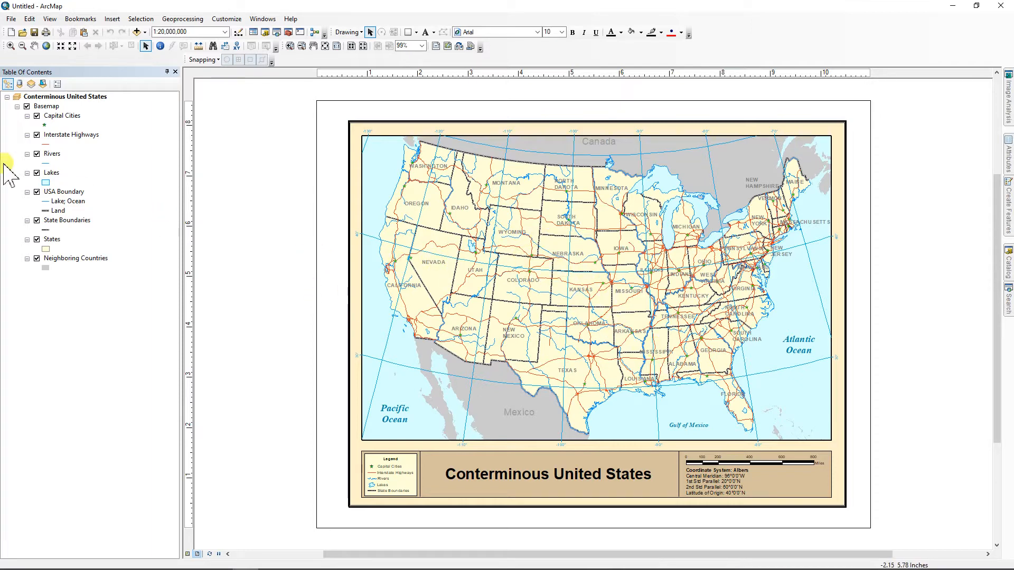
Hide the Capital Cities, Interstate Highways, Rivers, Lakes and States layers, and collapse the Basemap group
click(37, 116)
click(37, 136)
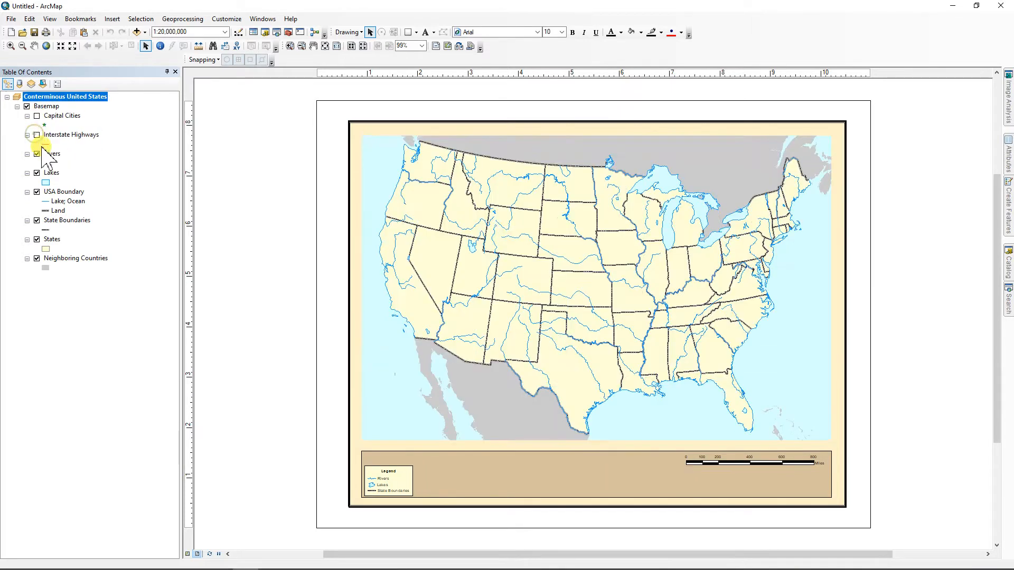
click(37, 155)
click(37, 173)
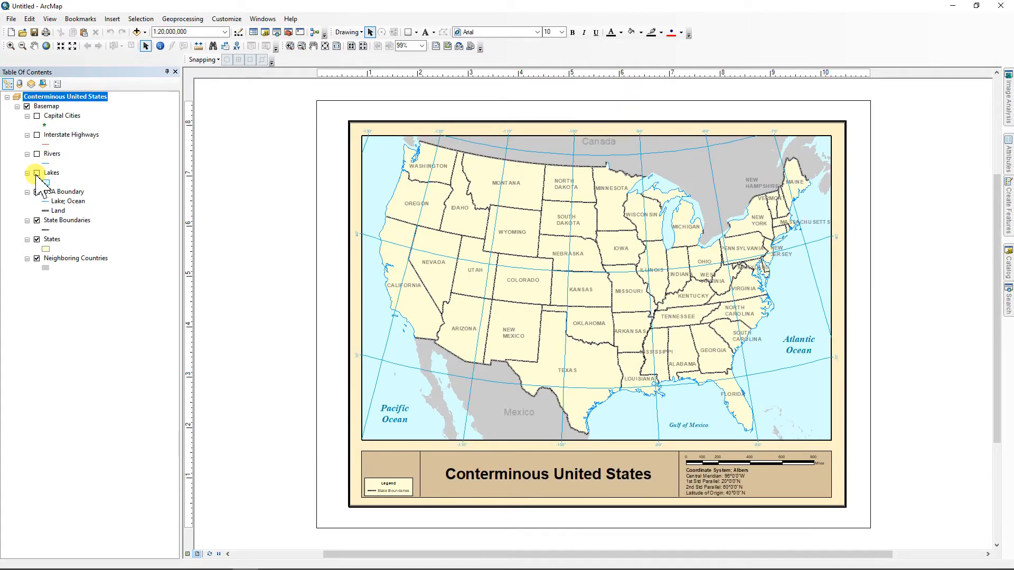
click(37, 239)
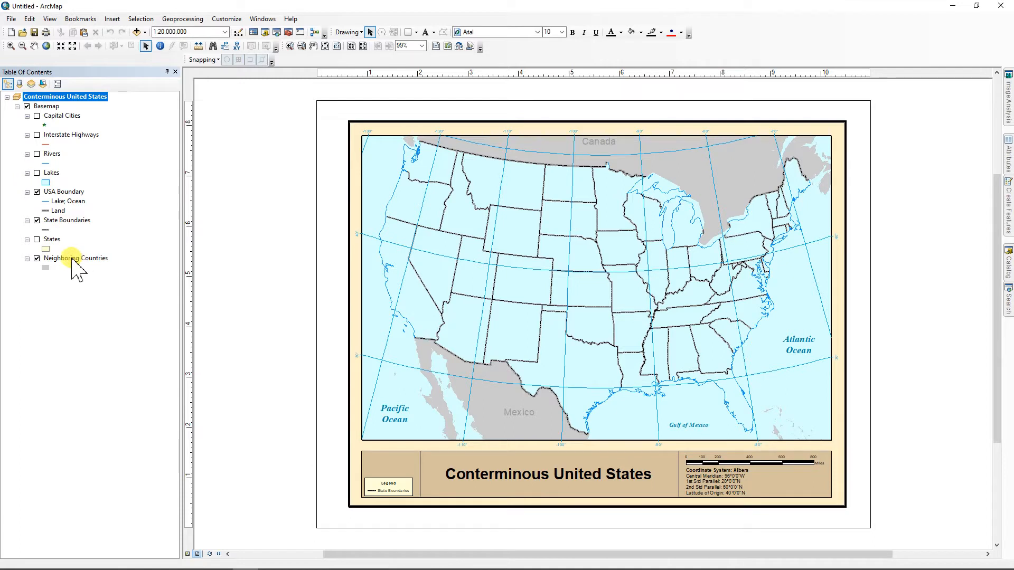
click(17, 106)
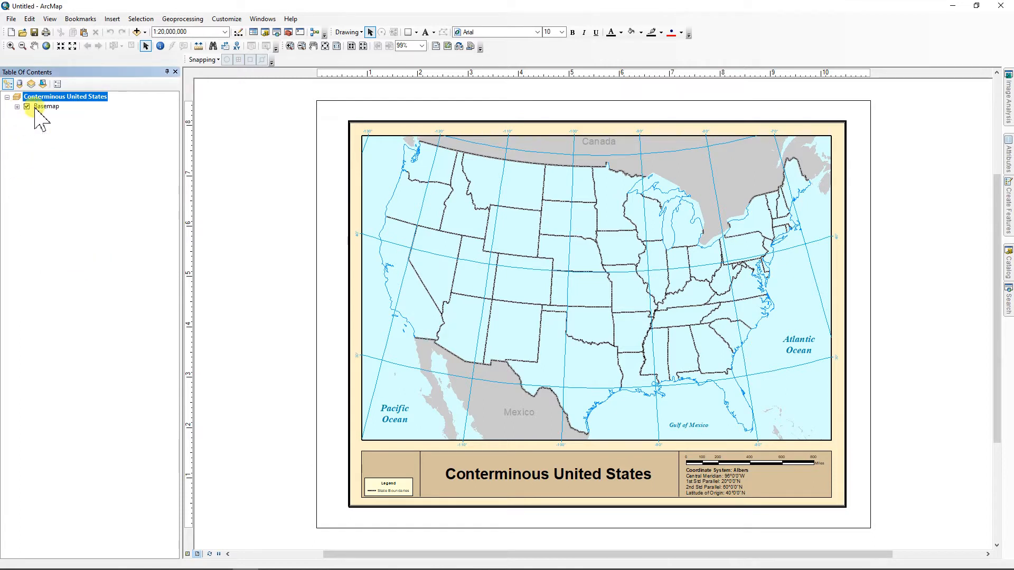
Add the Counties feature class from the US_Data feature dataset in the Lab10 geodatabase to the map
click(138, 33)
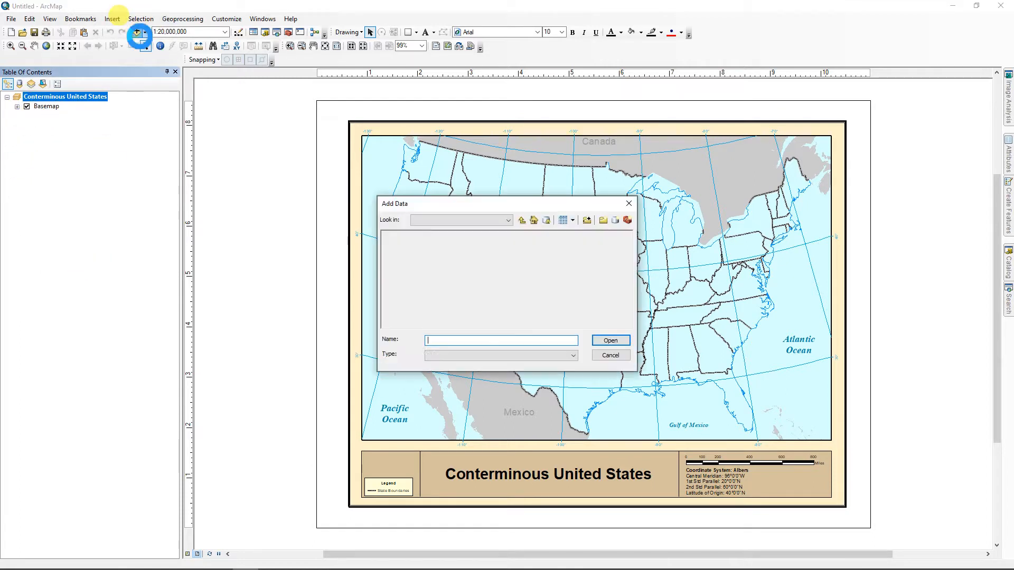
click(522, 220)
click(521, 220)
click(521, 220)
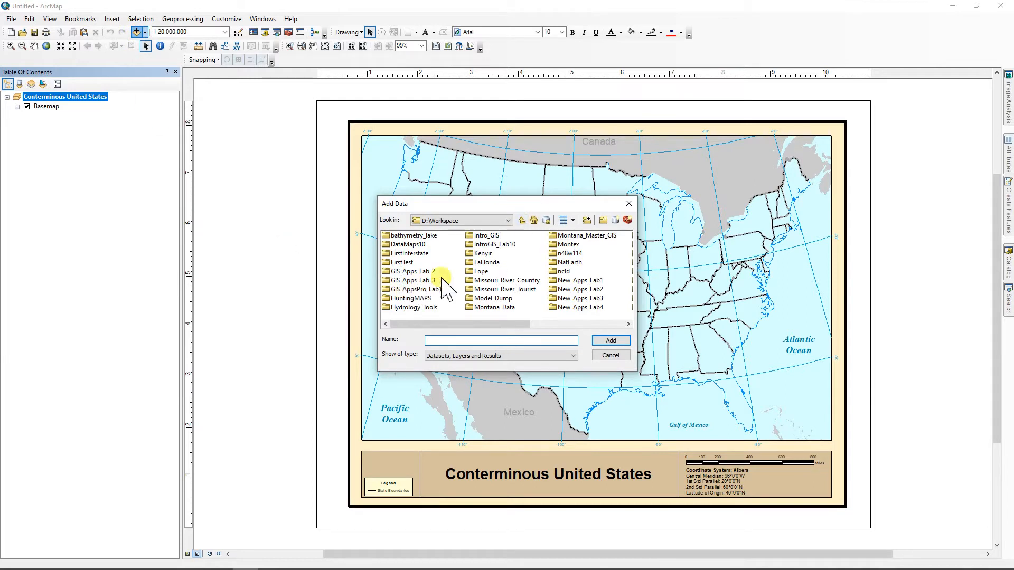
double_click(494, 246)
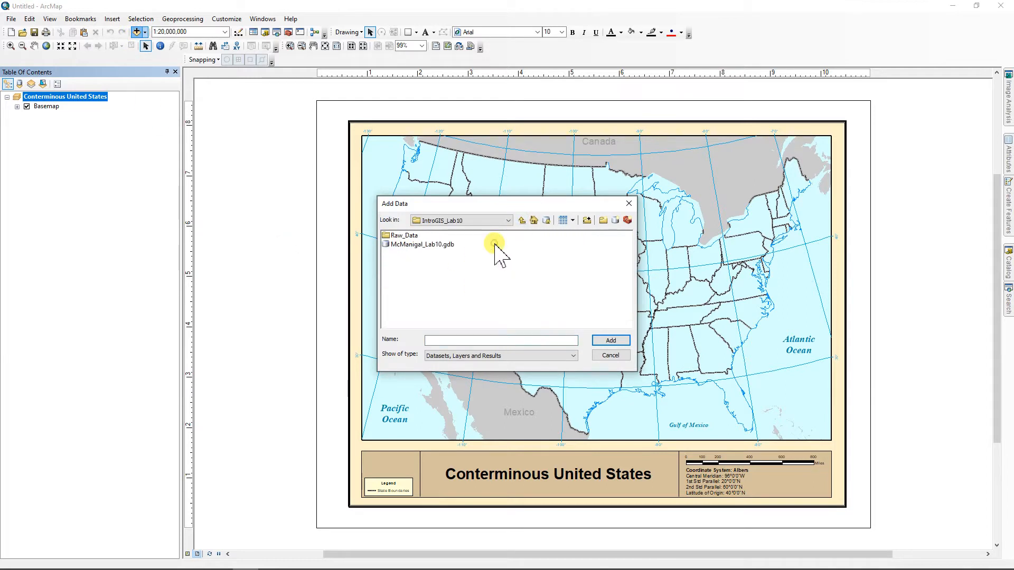
double_click(414, 244)
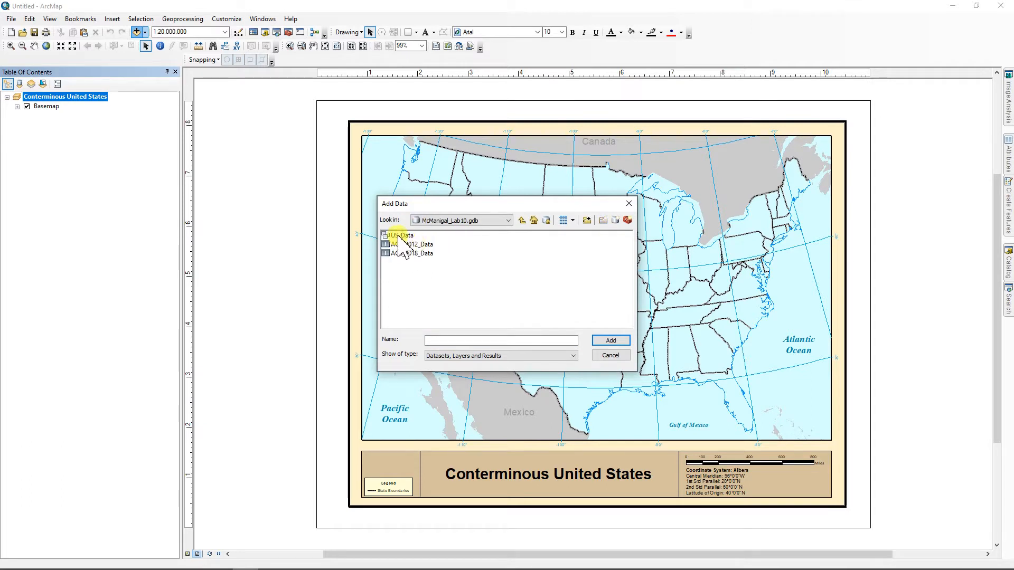
double_click(398, 235)
click(402, 236)
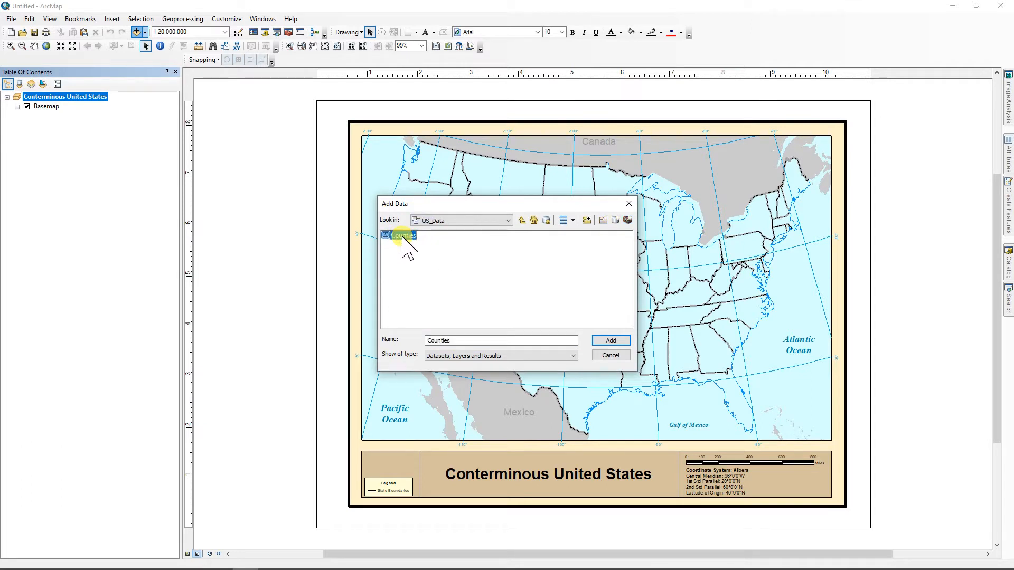
click(607, 341)
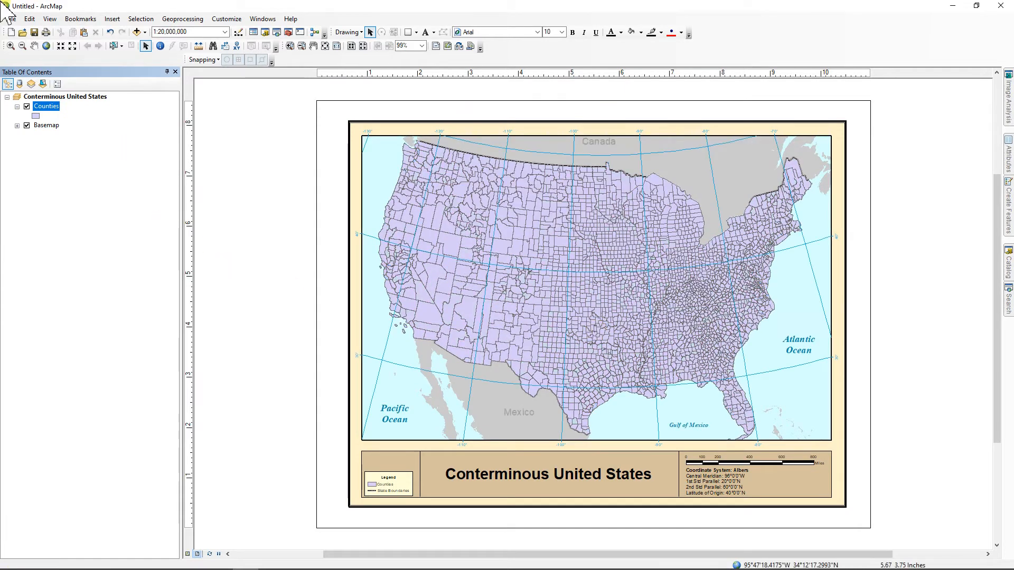
Set the map document's default geodatabase to the Lab10 file geodatabase and store relative pathnames to data sources
click(11, 19)
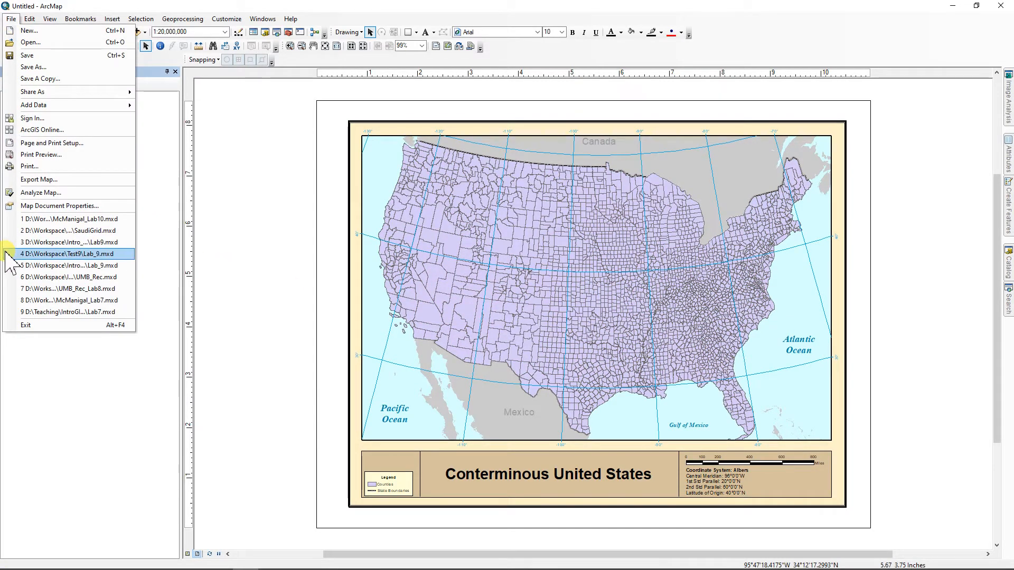
click(38, 201)
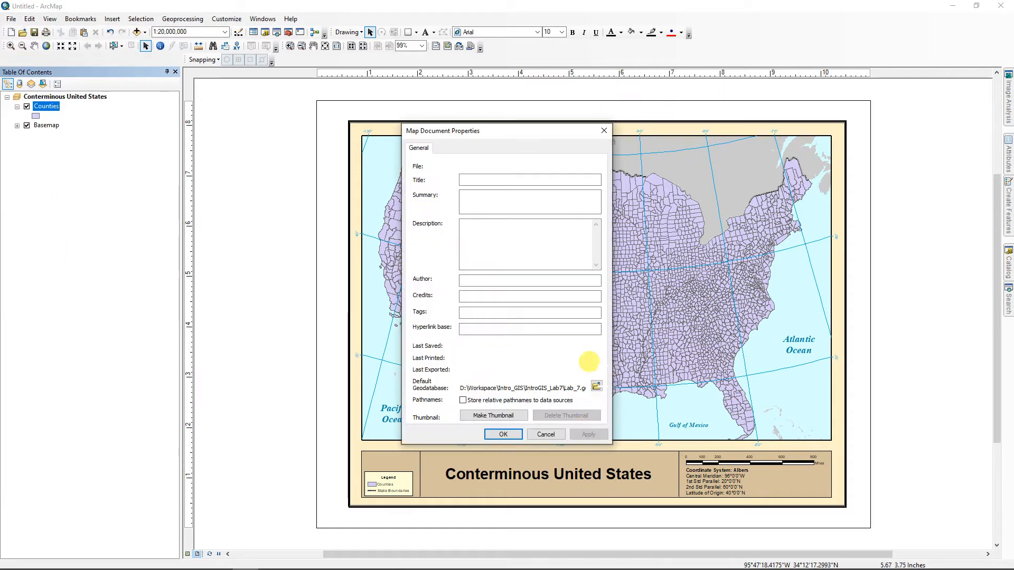
click(596, 387)
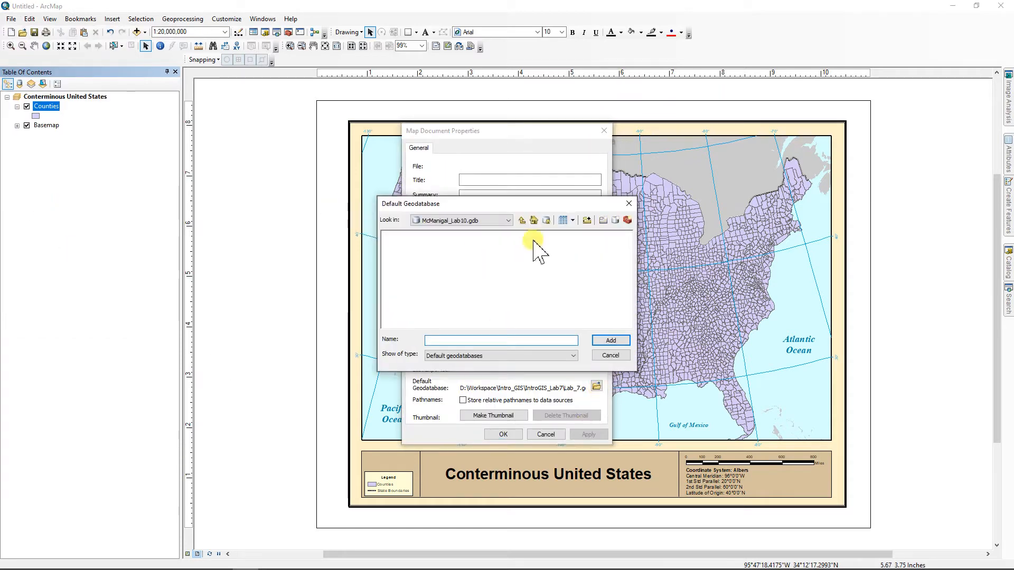
click(522, 220)
click(522, 220)
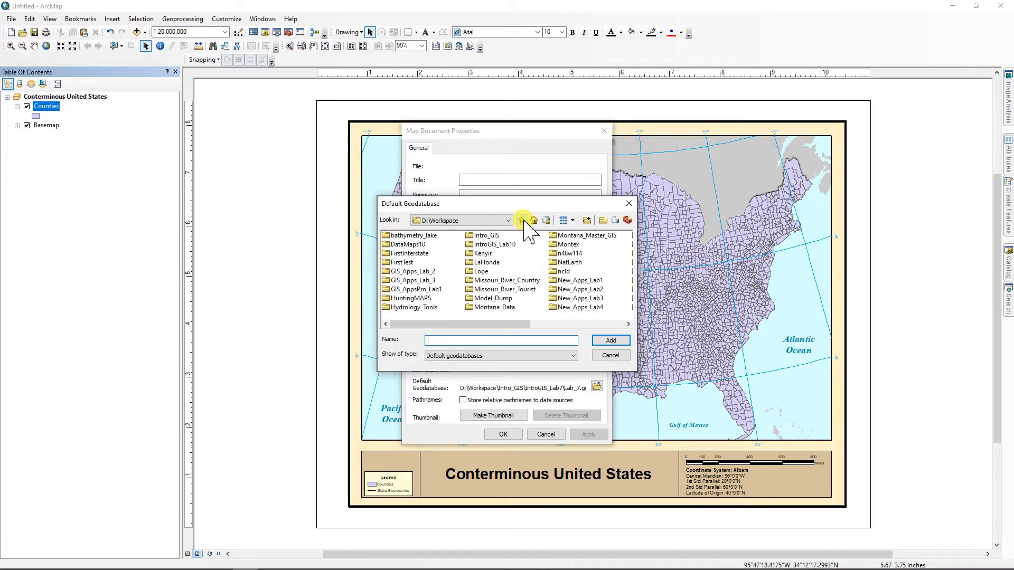
double_click(501, 245)
click(430, 245)
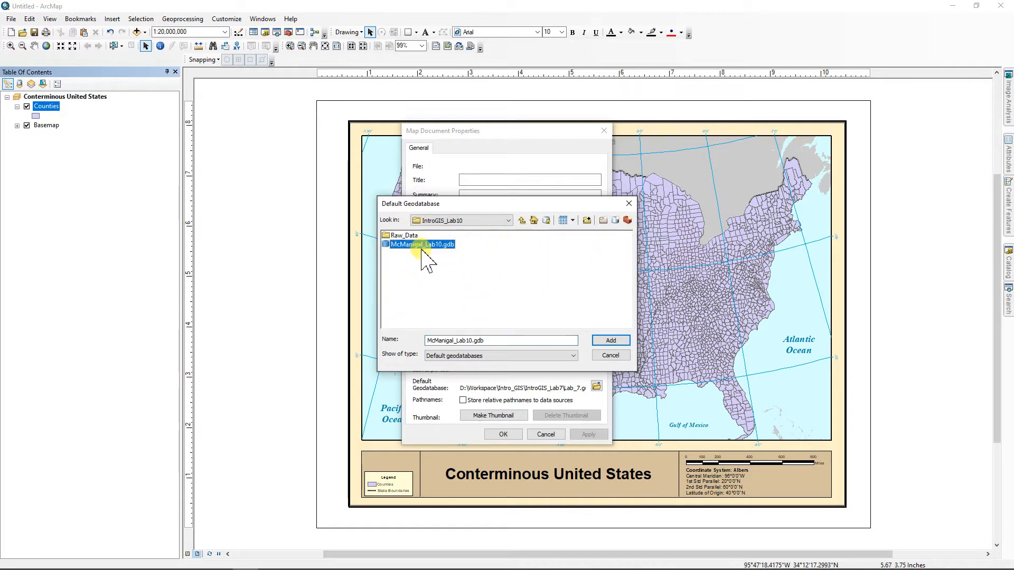
click(610, 341)
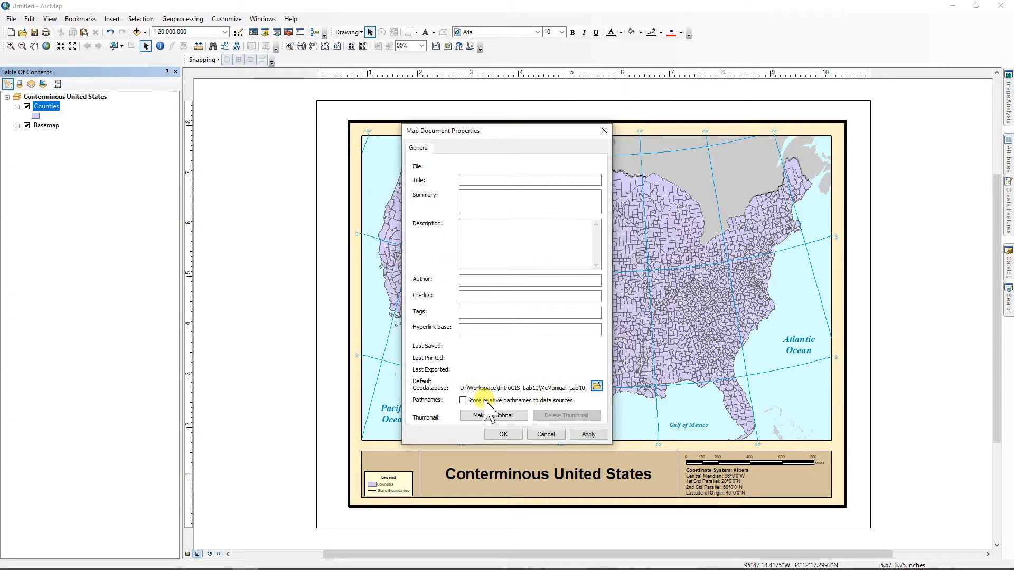
click(462, 400)
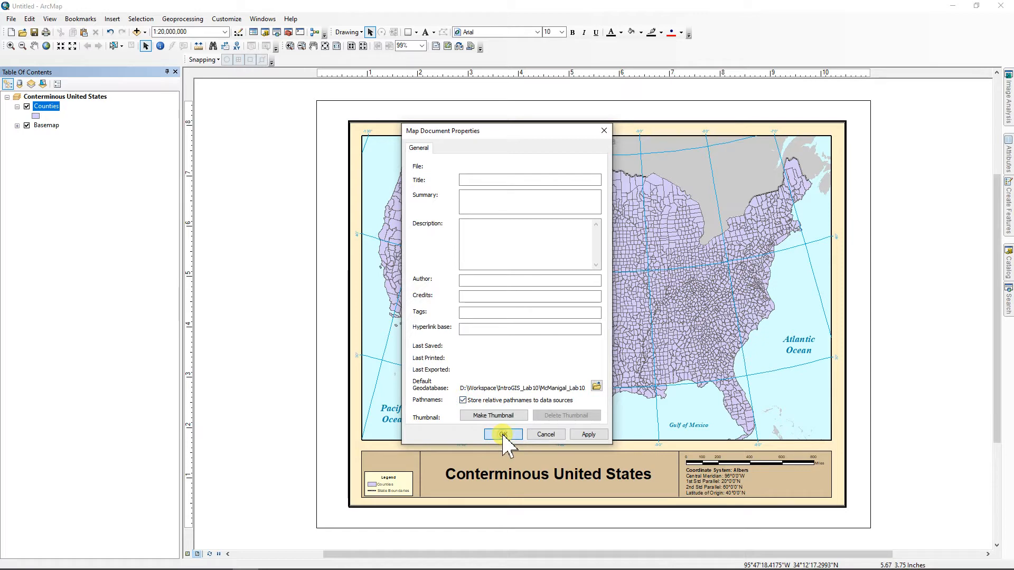
click(504, 434)
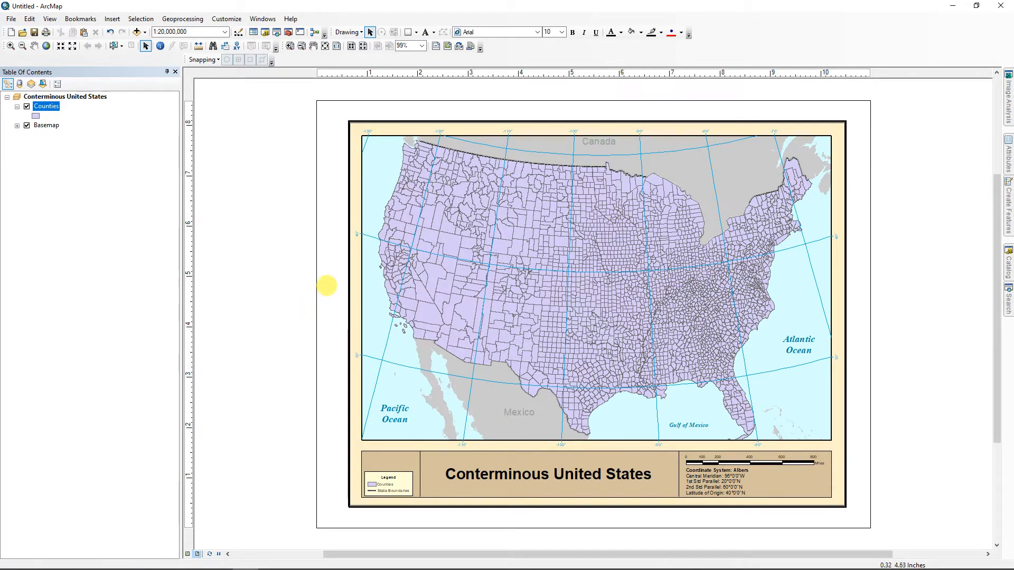
Move the Counties layer below the Basemap group and give it the Beige fill symbol
drag(48, 107, 39, 144)
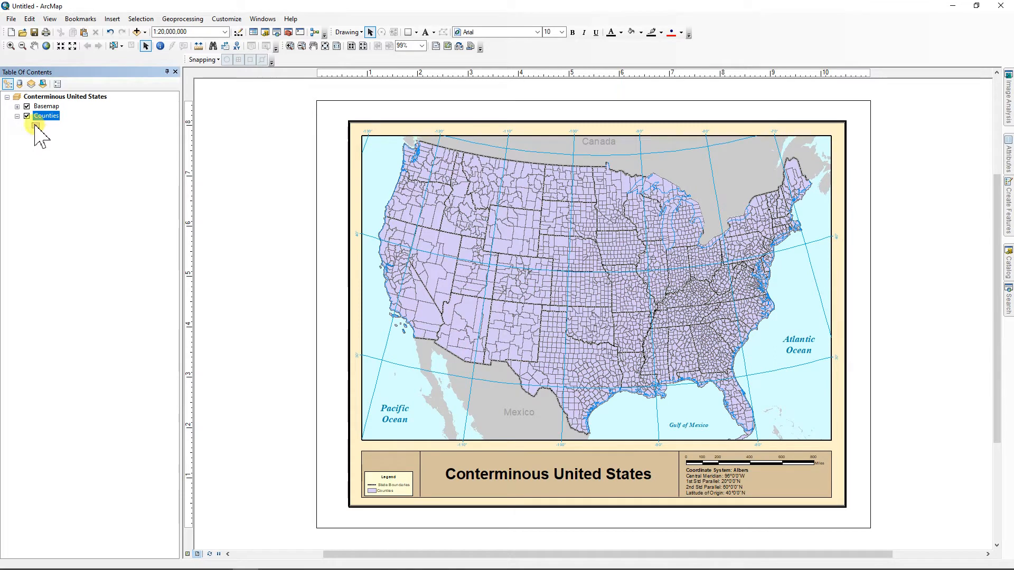
click(36, 126)
click(701, 316)
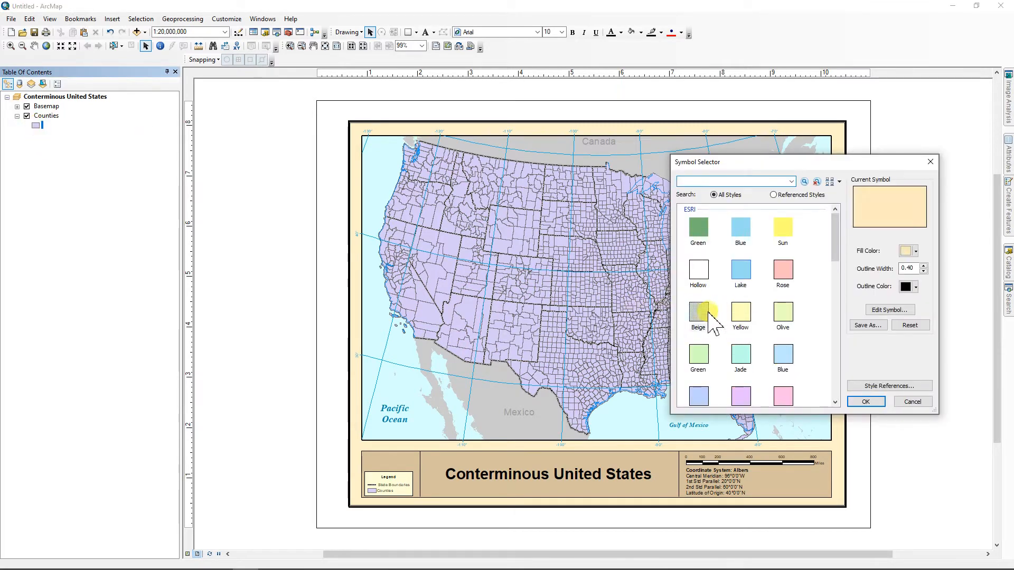
click(867, 402)
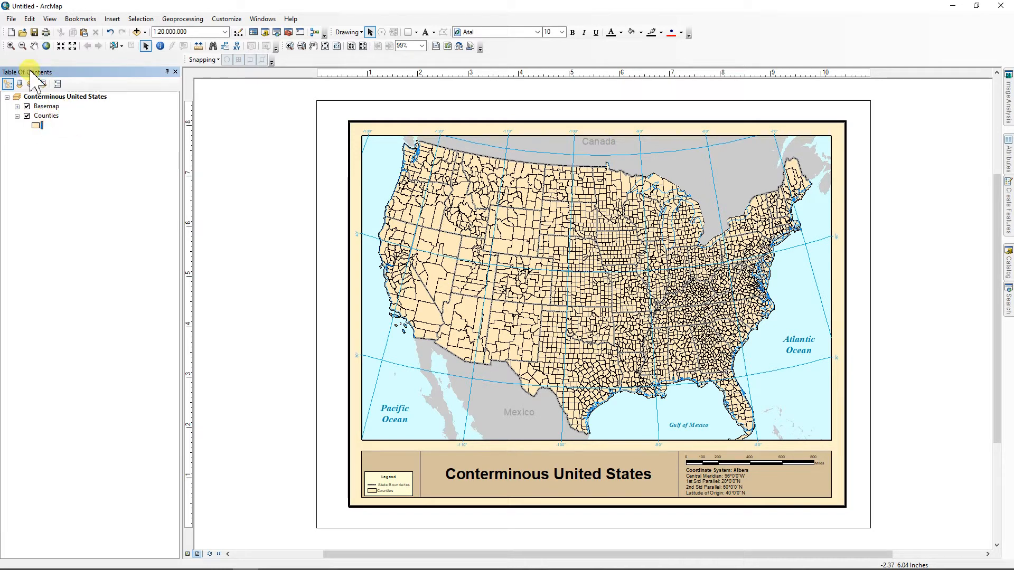
Save the map document as Intro_Lab10 in the IntroGIS_Lab10 folder directly under Workspace
click(35, 32)
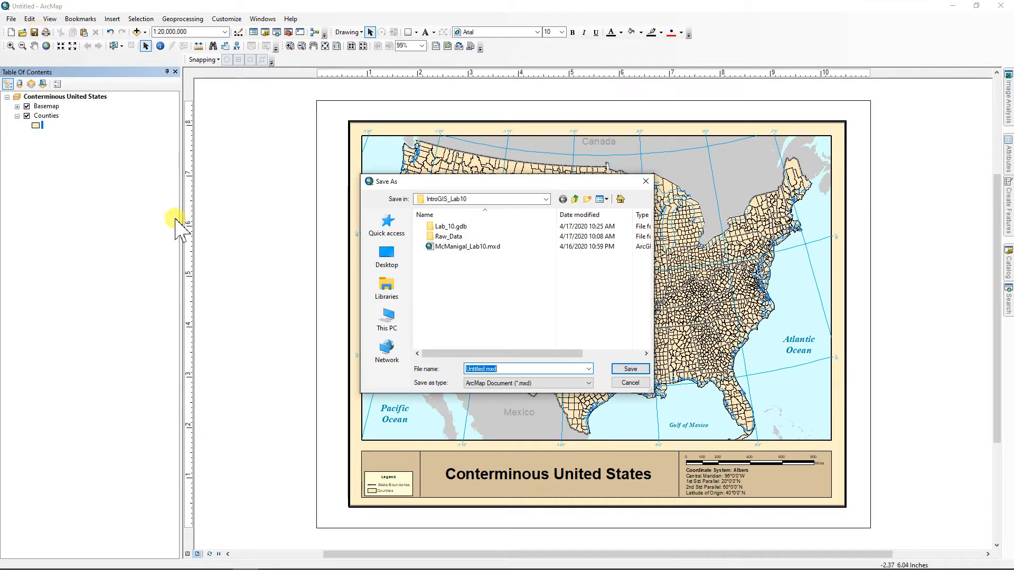
click(575, 199)
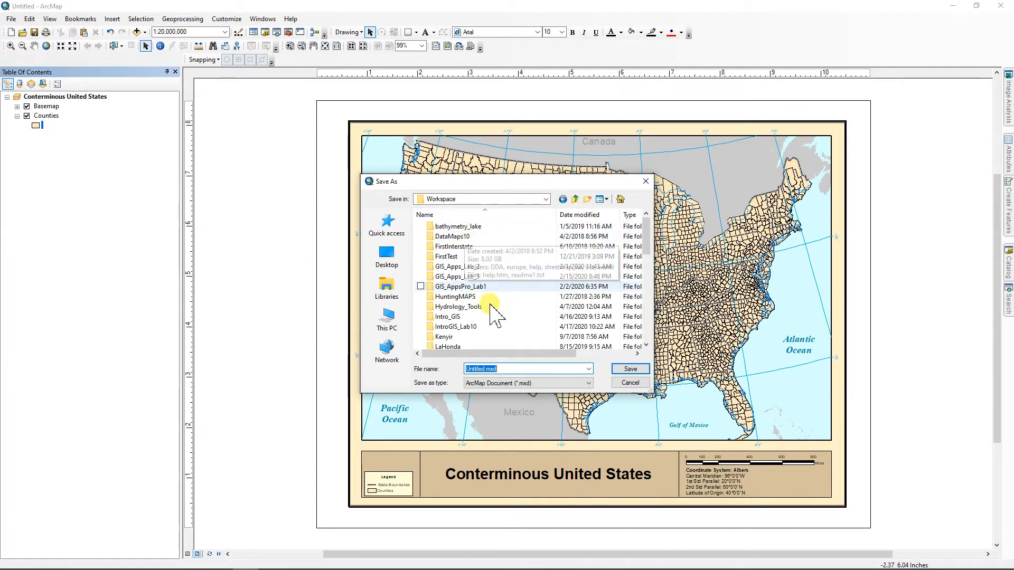
scroll(483, 311, down, 1)
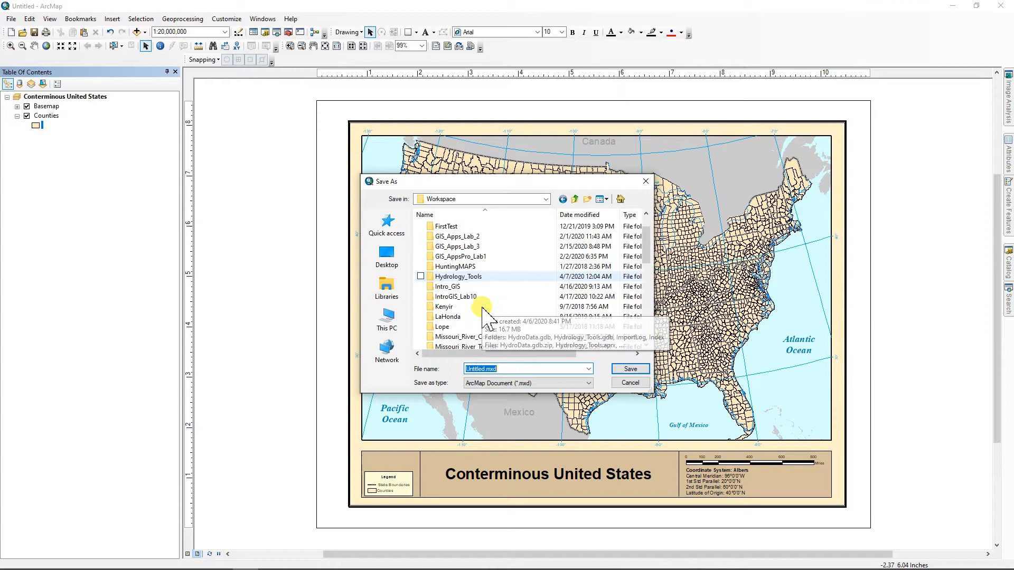
double_click(455, 297)
double_click(499, 369)
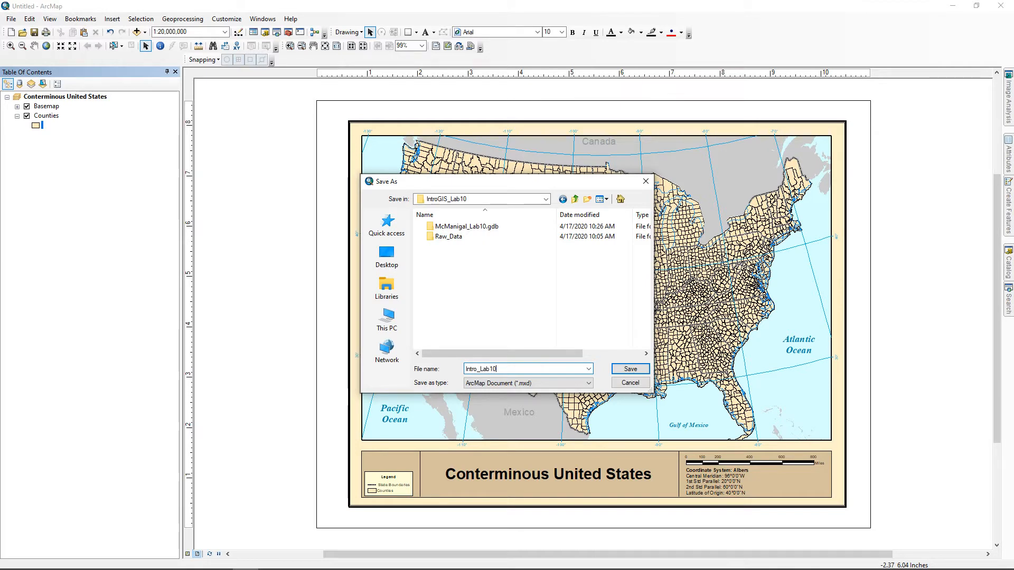
click(630, 368)
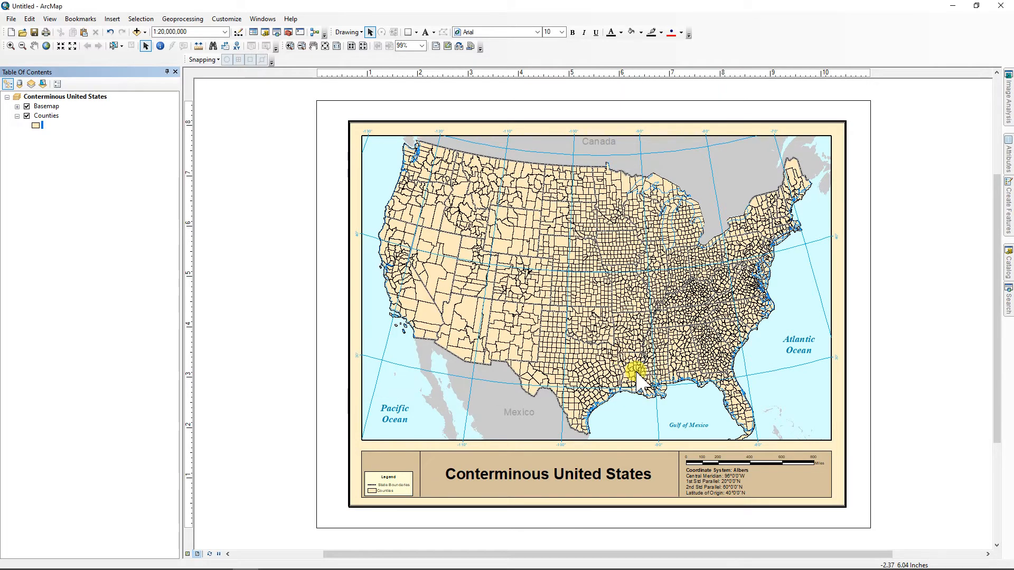
Join the ACS_2012_Data table from the Lab10 geodatabase to Counties, matching GEOID10 to GEO_ID and keeping all records
right_click(44, 118)
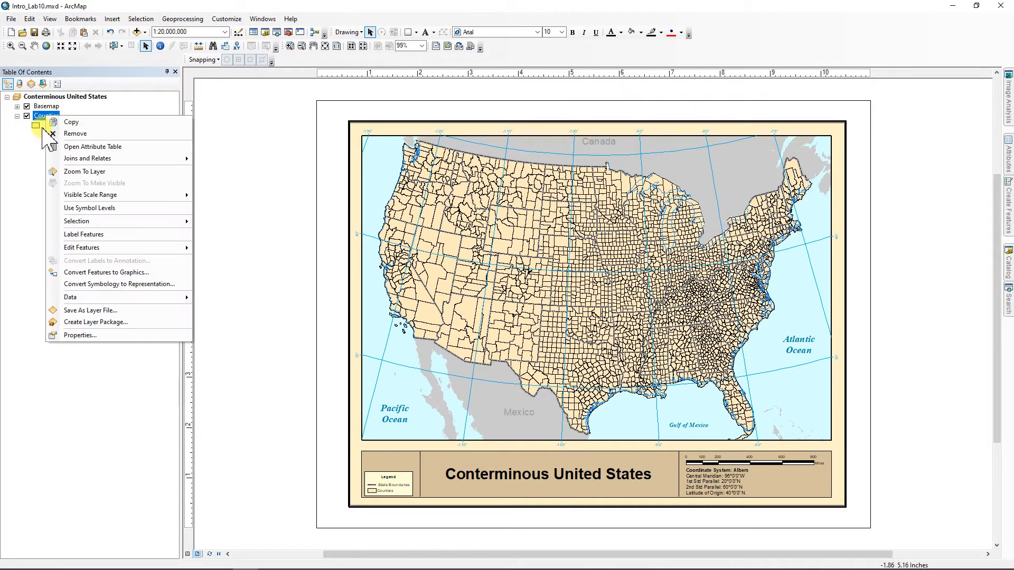
mouse_move(84, 160)
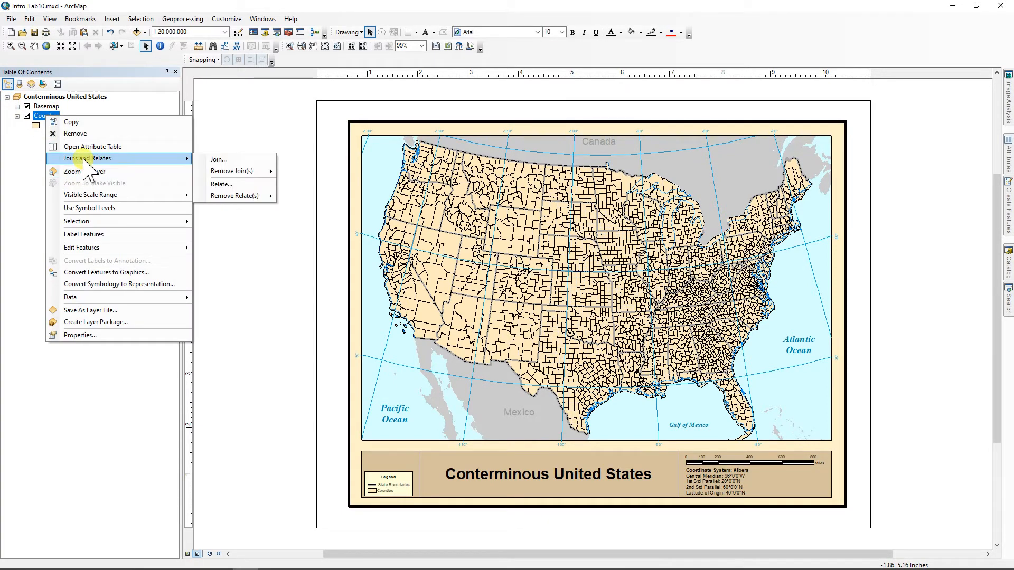
click(217, 159)
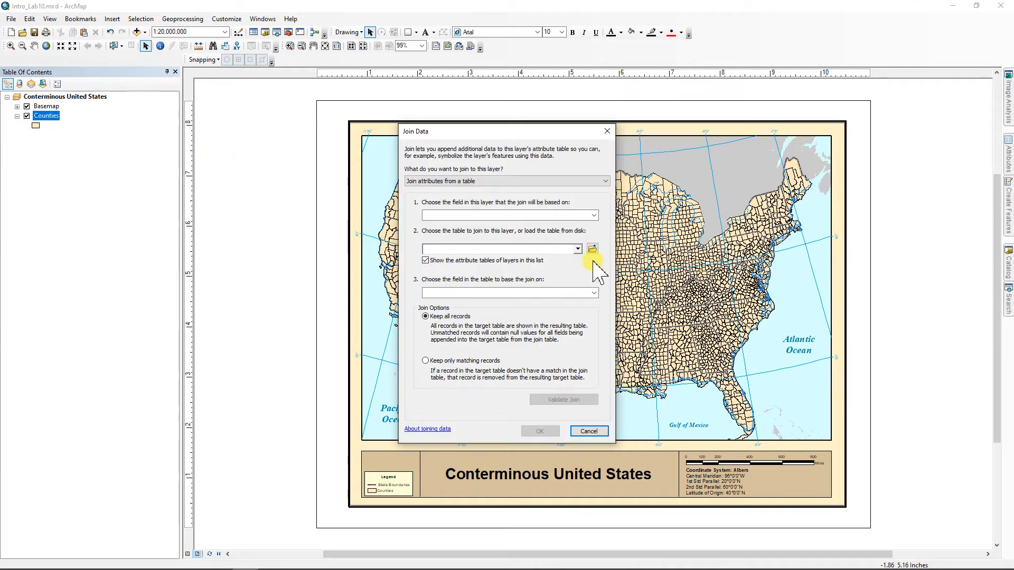
click(593, 248)
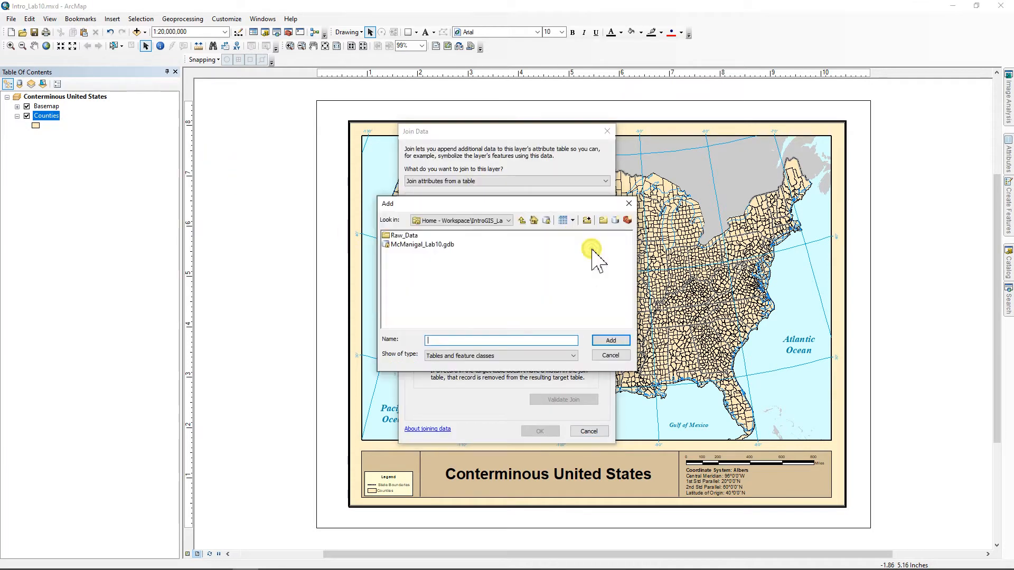
double_click(414, 244)
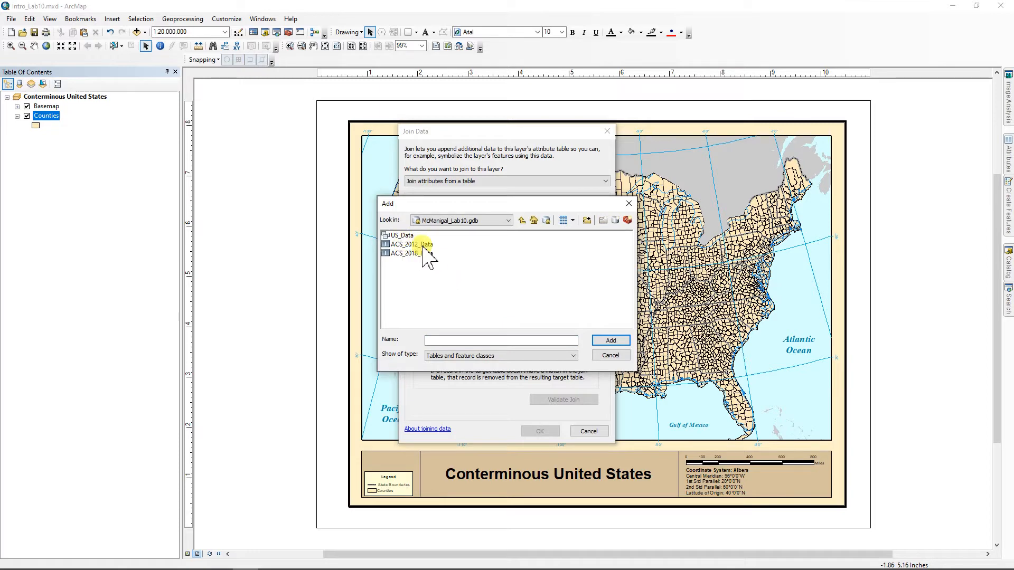
click(611, 340)
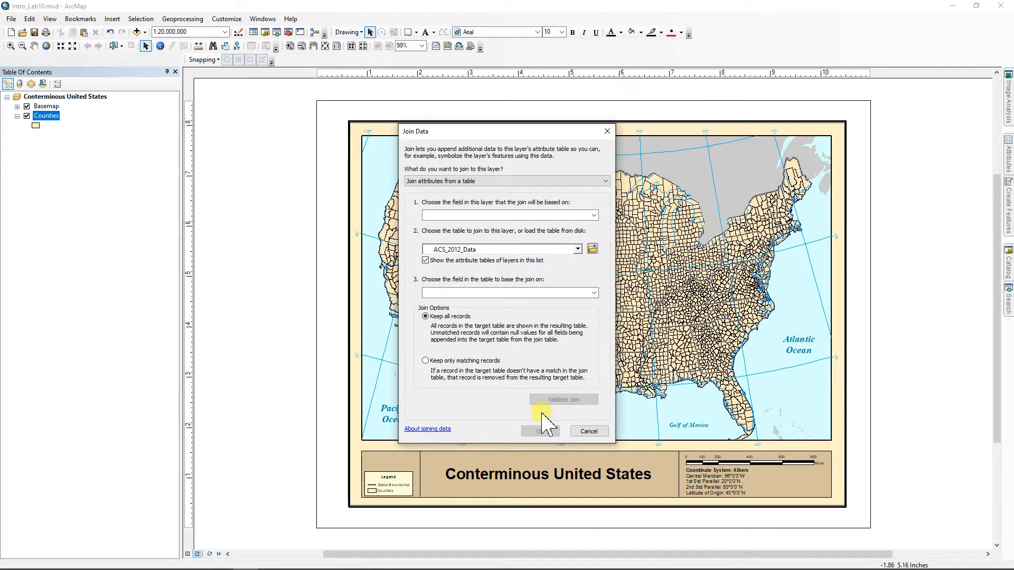
click(594, 215)
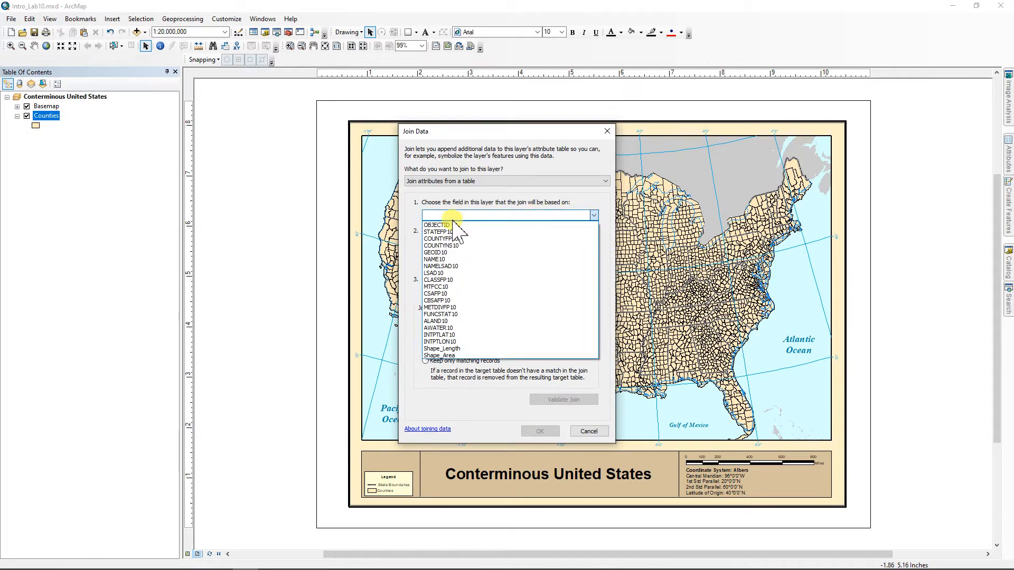
click(443, 253)
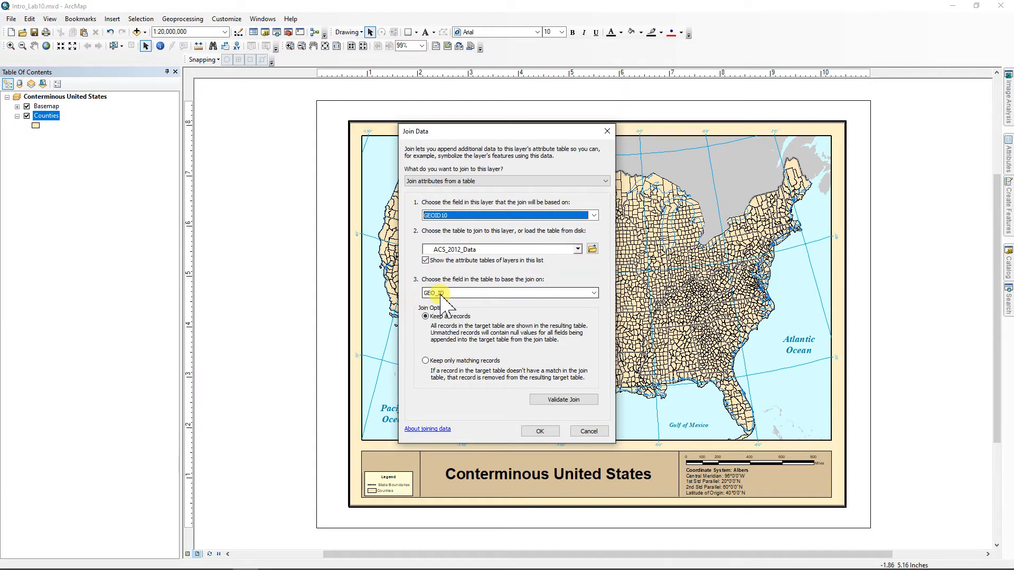
click(593, 293)
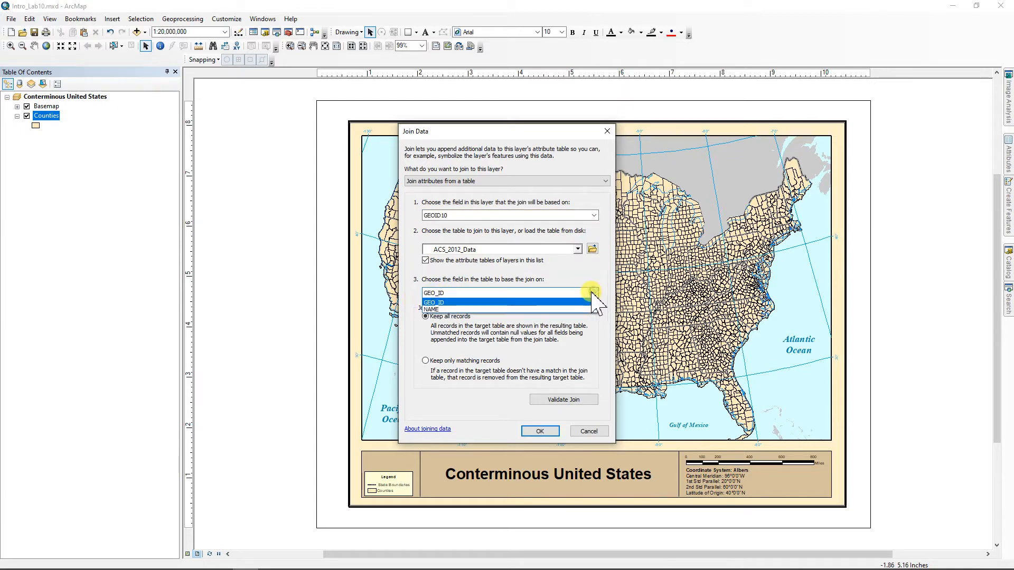
click(443, 302)
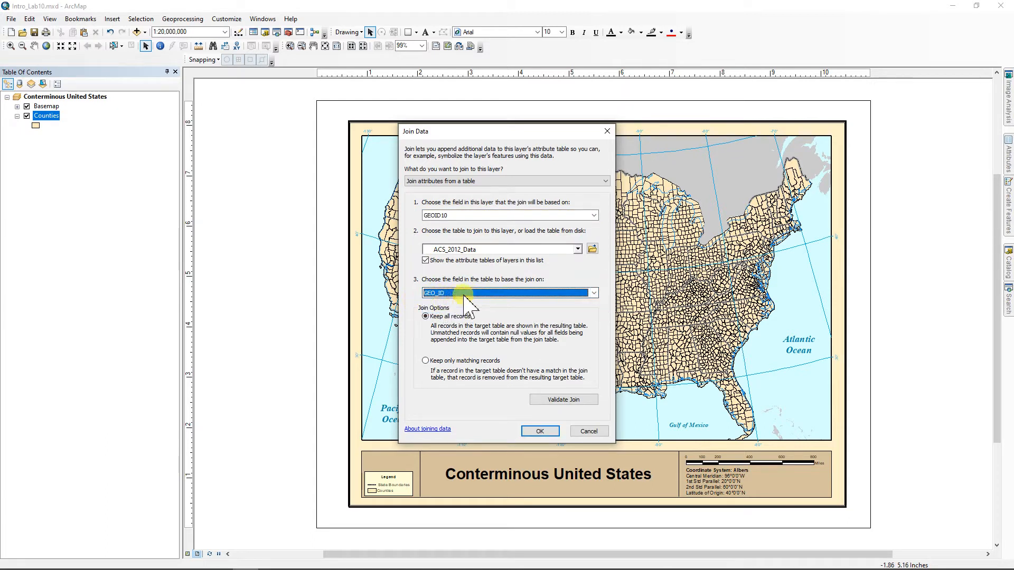
click(541, 431)
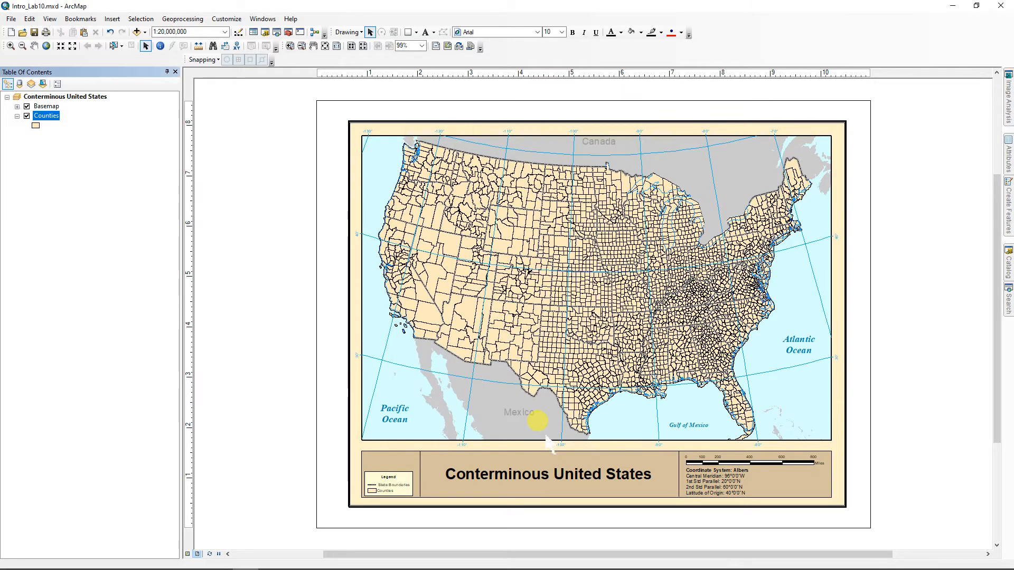
Check the joined ACS 2012 fields at the end of the Counties attribute table, and close the table
right_click(42, 113)
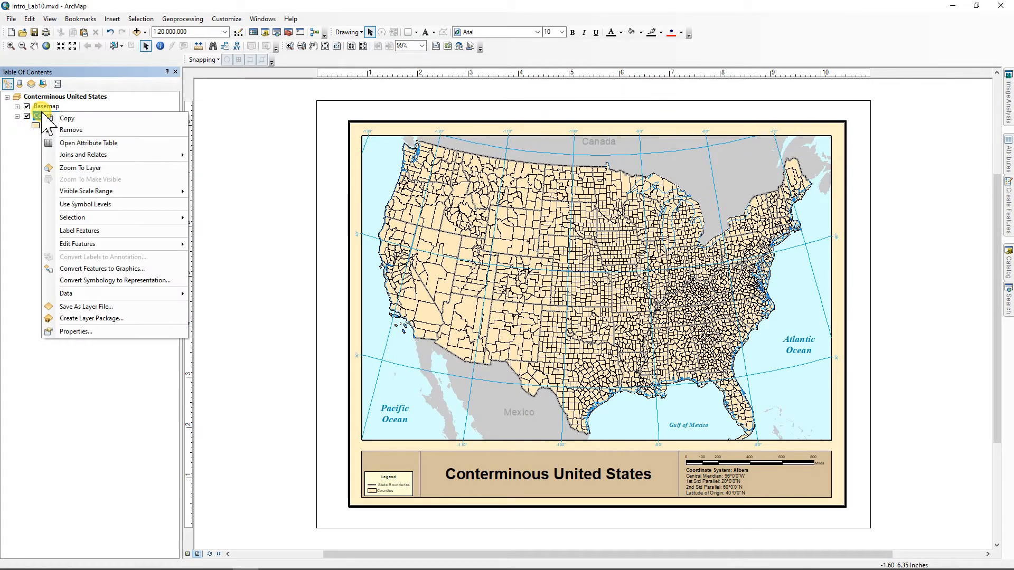
click(80, 145)
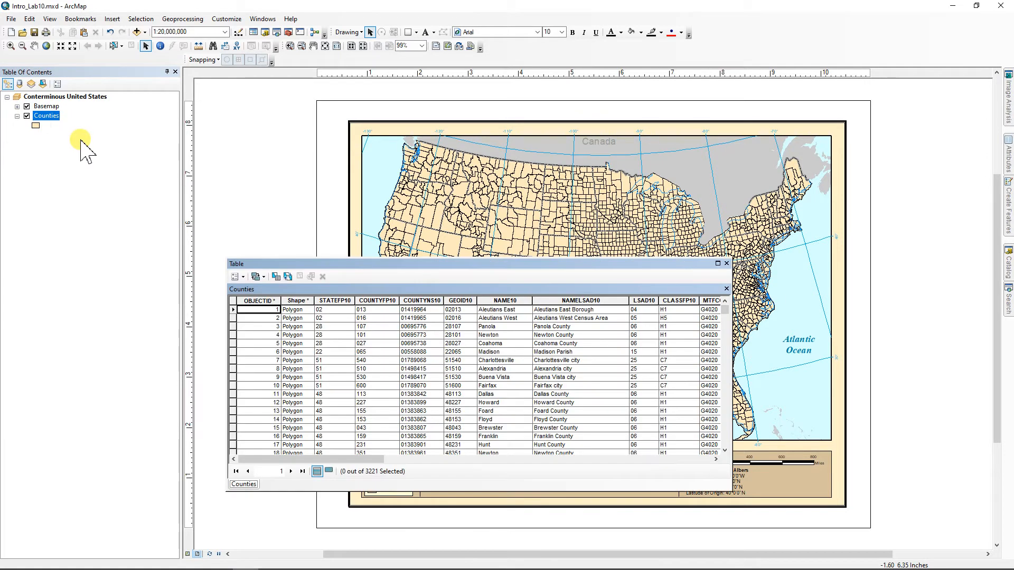
drag(340, 459, 669, 485)
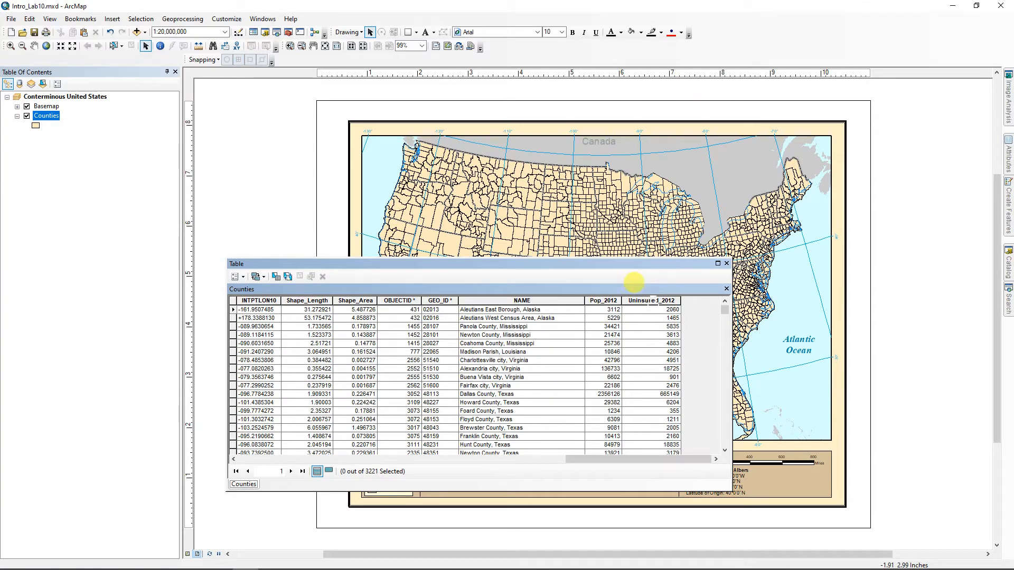
click(726, 263)
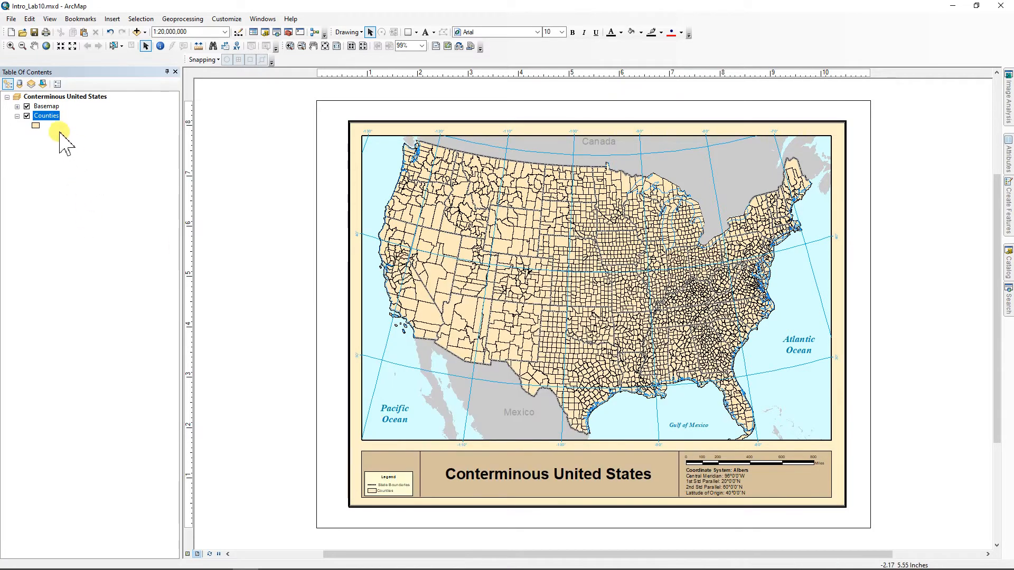
Export all Counties features as Uninsured_2012 into the Lab10 geodatabase's US_Data feature dataset and add the result to the map
right_click(43, 116)
mouse_move(69, 293)
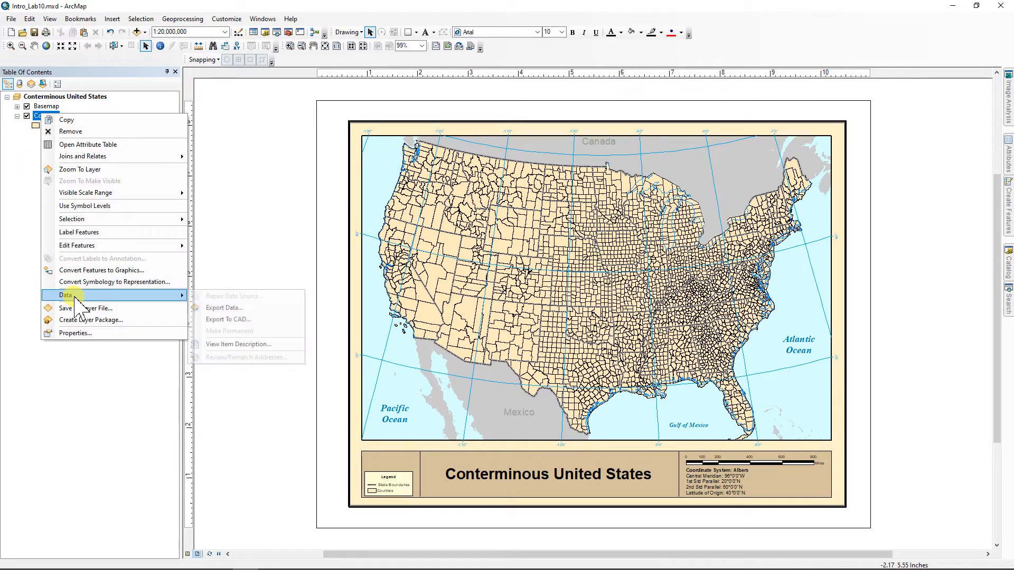
click(224, 308)
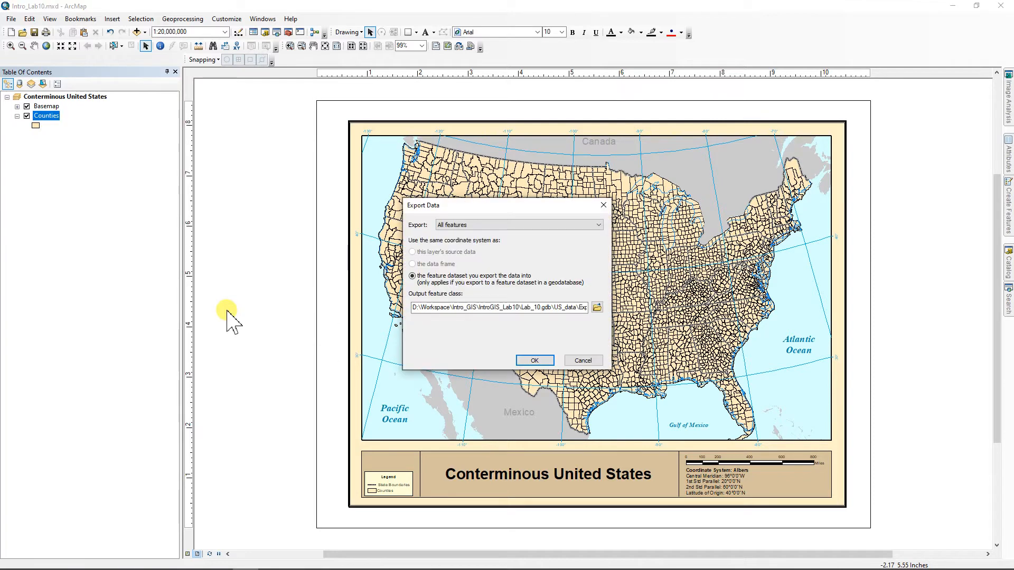
click(597, 308)
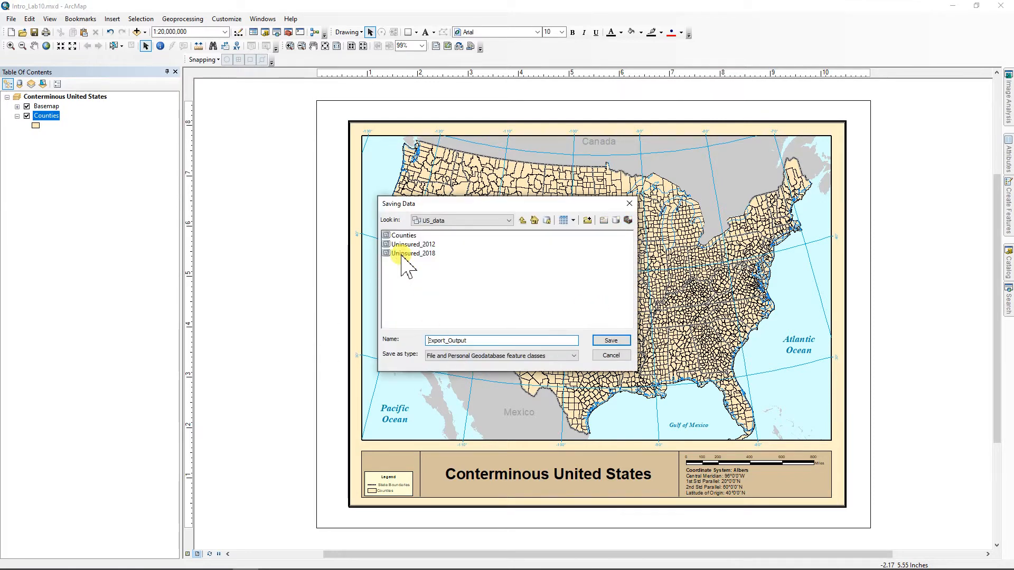
click(546, 220)
double_click(401, 237)
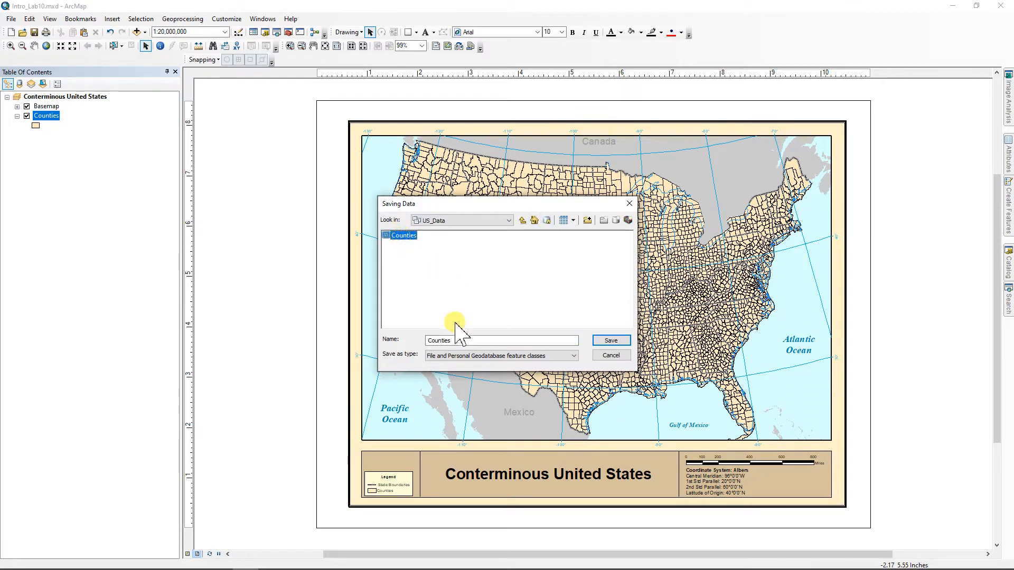
double_click(442, 340)
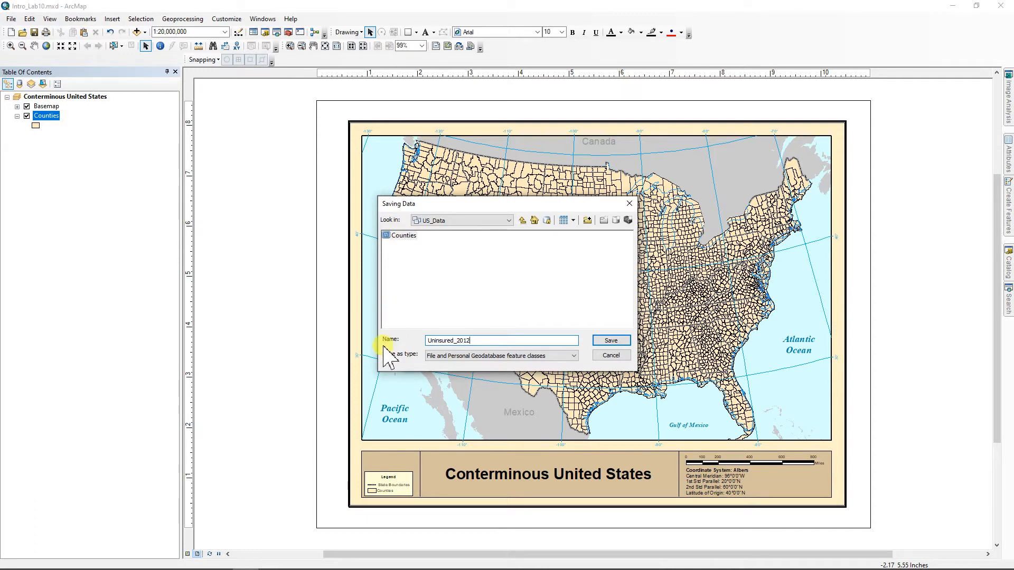
click(600, 346)
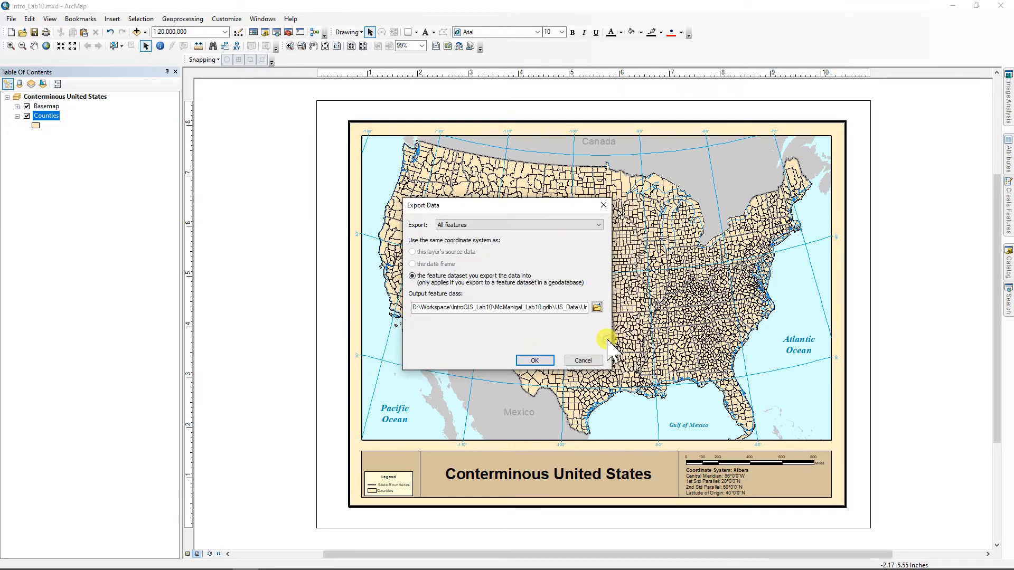
click(547, 360)
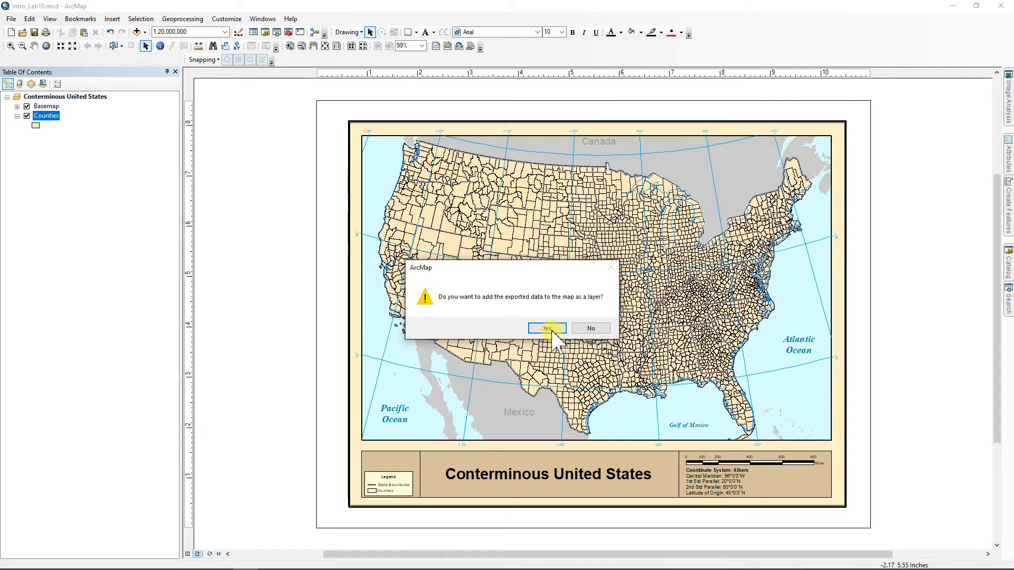
click(549, 329)
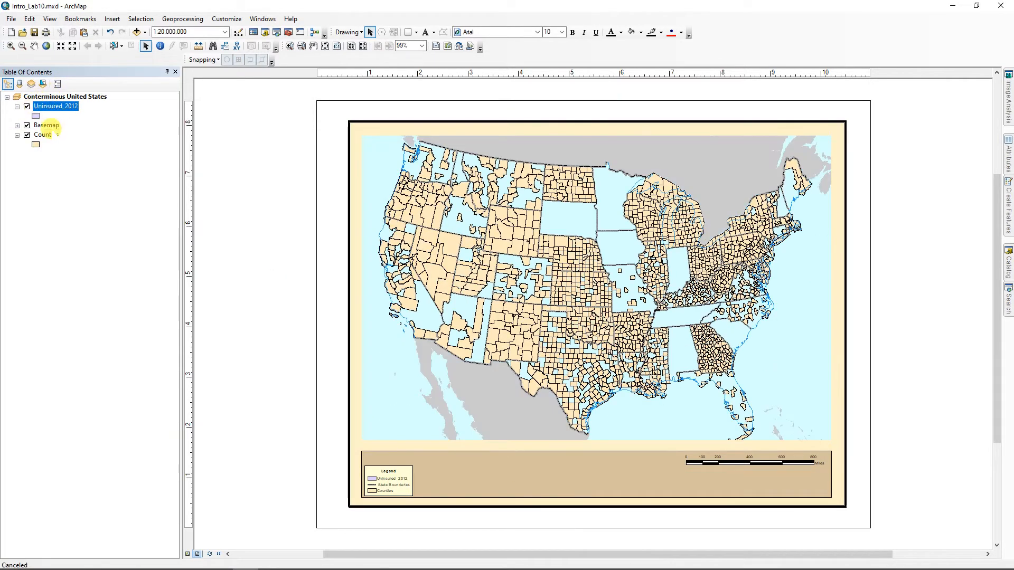
Place the Uninsured_2012 layer between the Basemap group and Counties, and hide it
drag(60, 126, 58, 129)
click(26, 115)
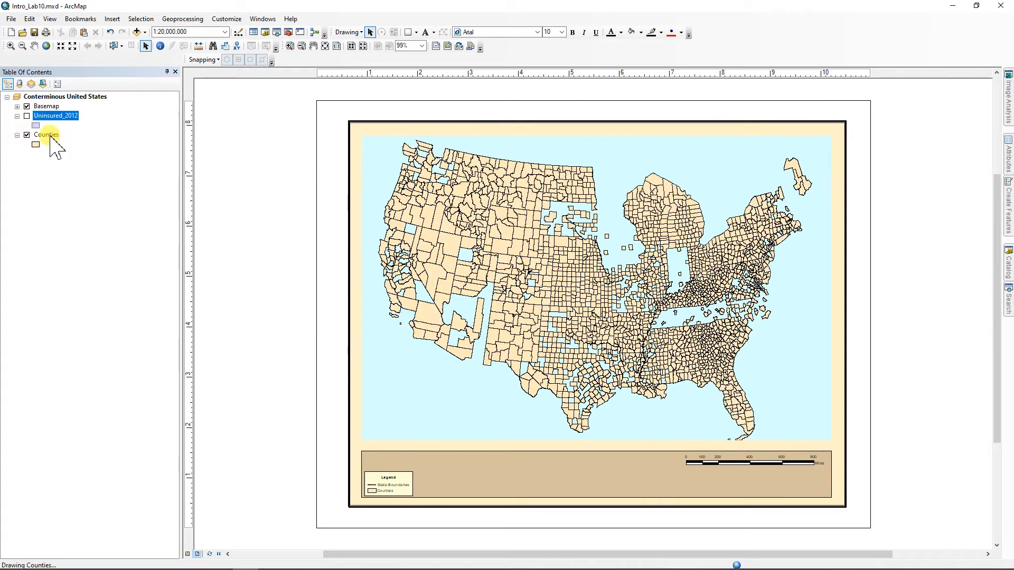
Remove all joins from the Counties layer
right_click(46, 135)
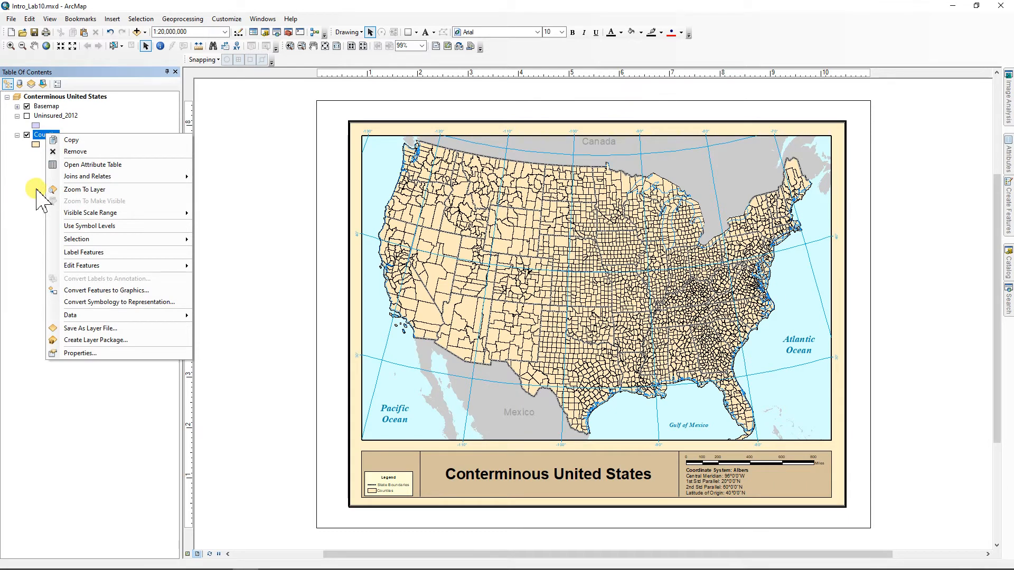
mouse_move(95, 177)
mouse_move(245, 190)
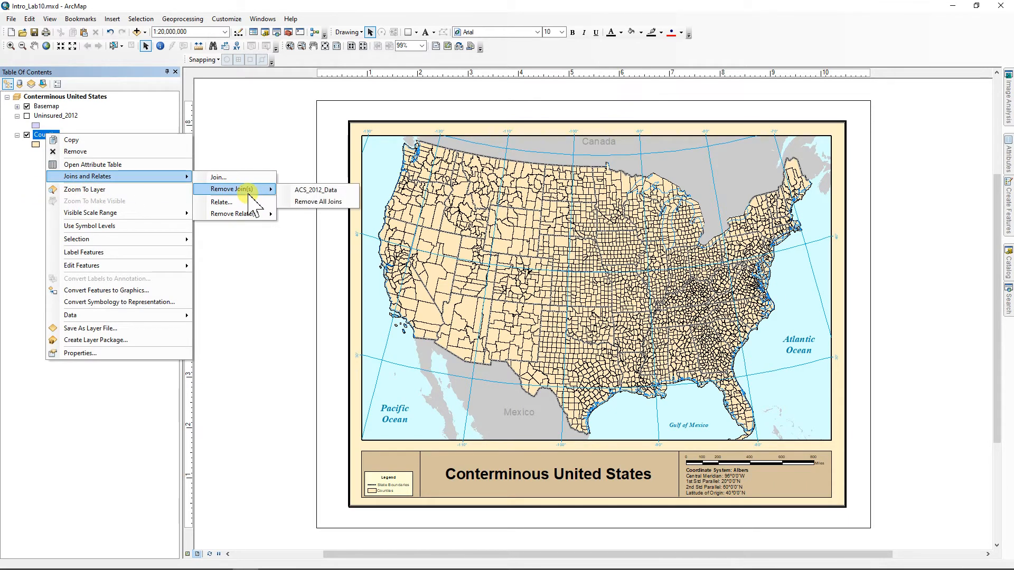
click(316, 202)
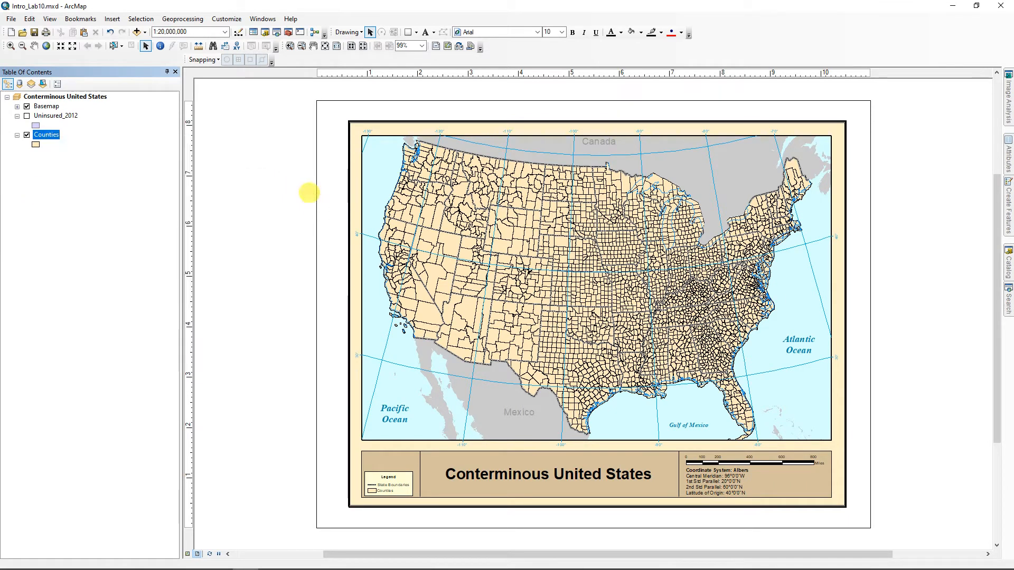
Join the ACS_2018_Data table from the Lab10 geodatabase to Counties, matching GEOID10 to GEO_ID and keeping all records
right_click(47, 135)
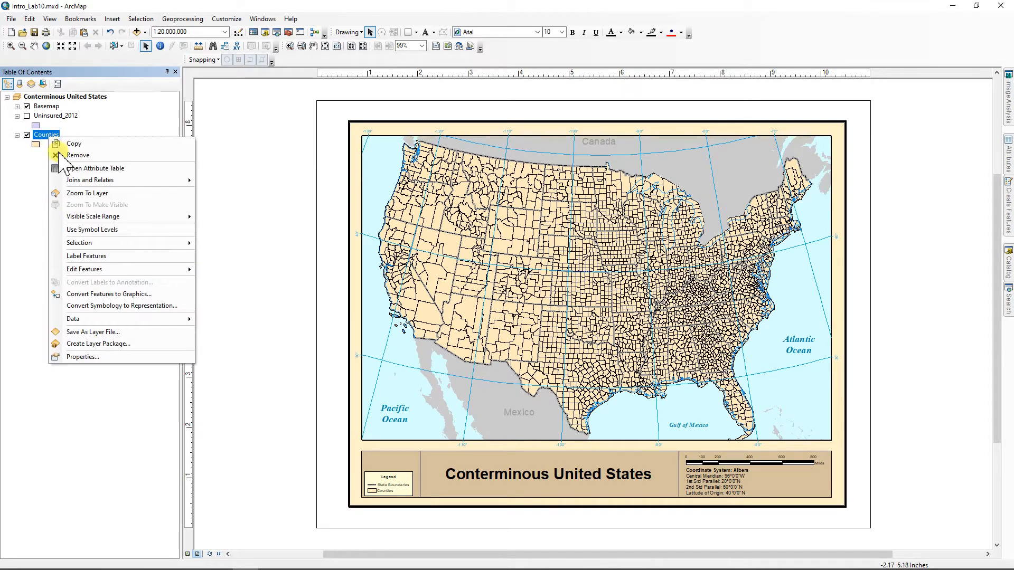
mouse_move(95, 180)
click(227, 179)
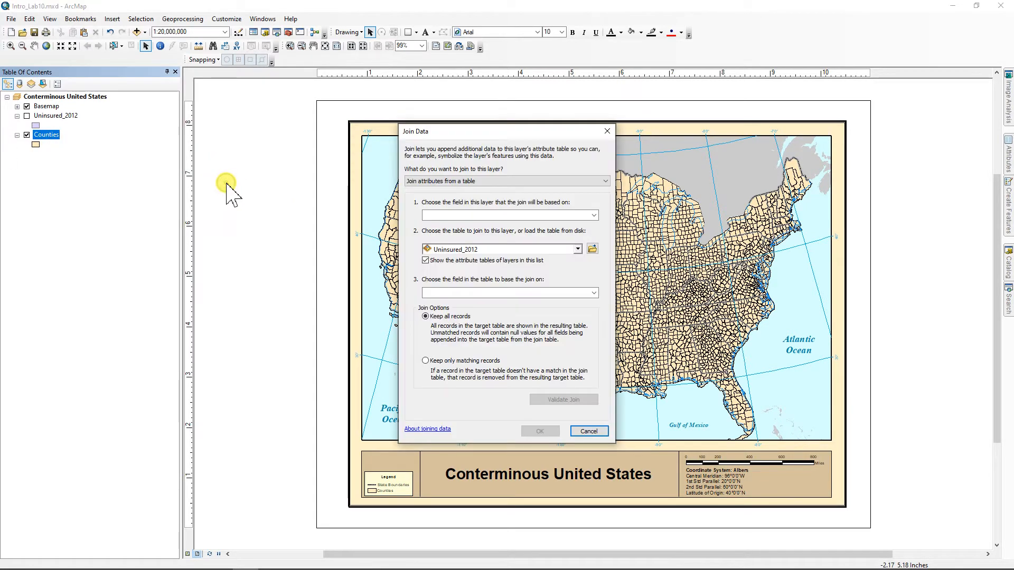
click(592, 248)
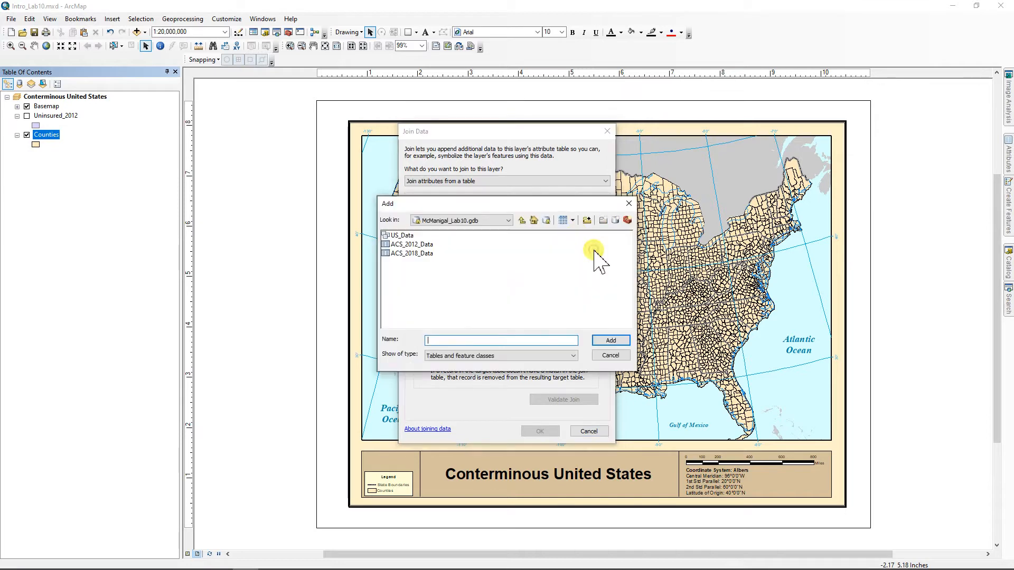
click(419, 254)
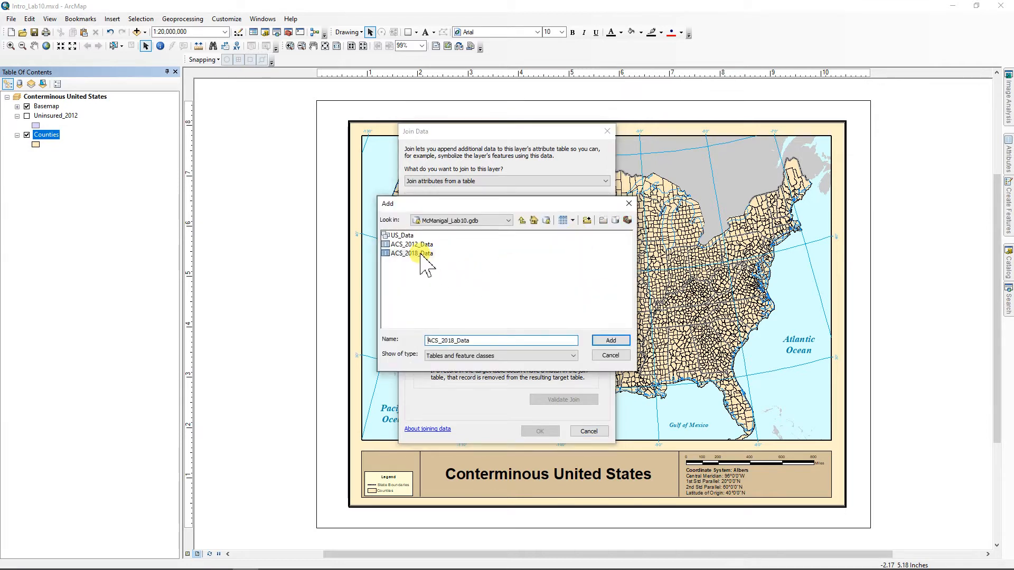
click(605, 340)
click(594, 215)
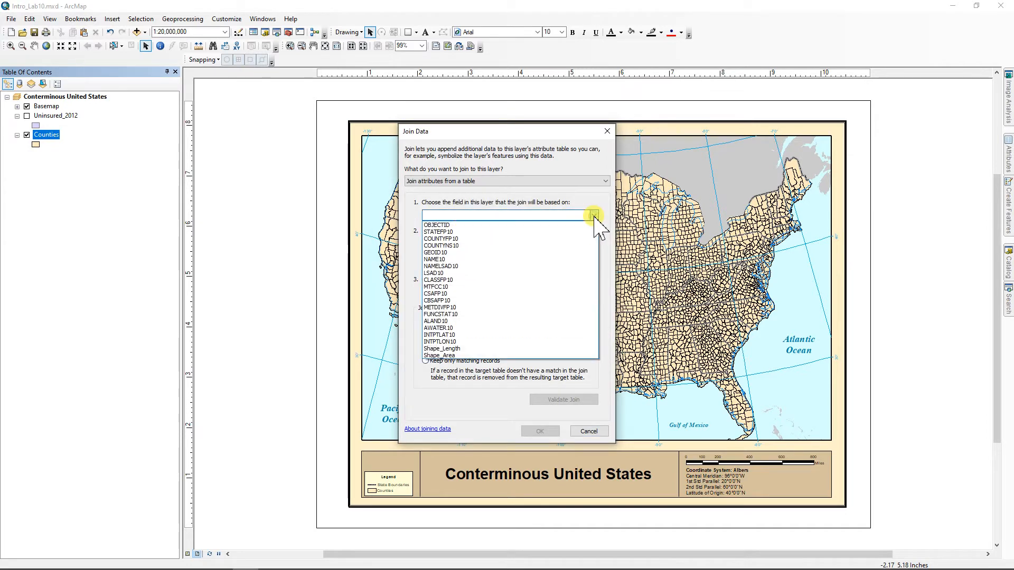
click(452, 252)
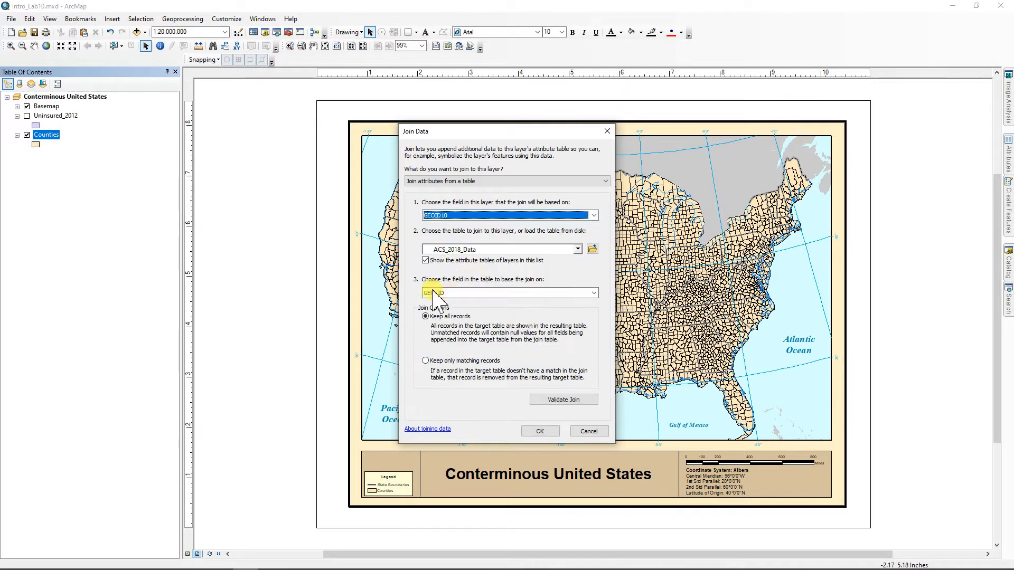
click(548, 430)
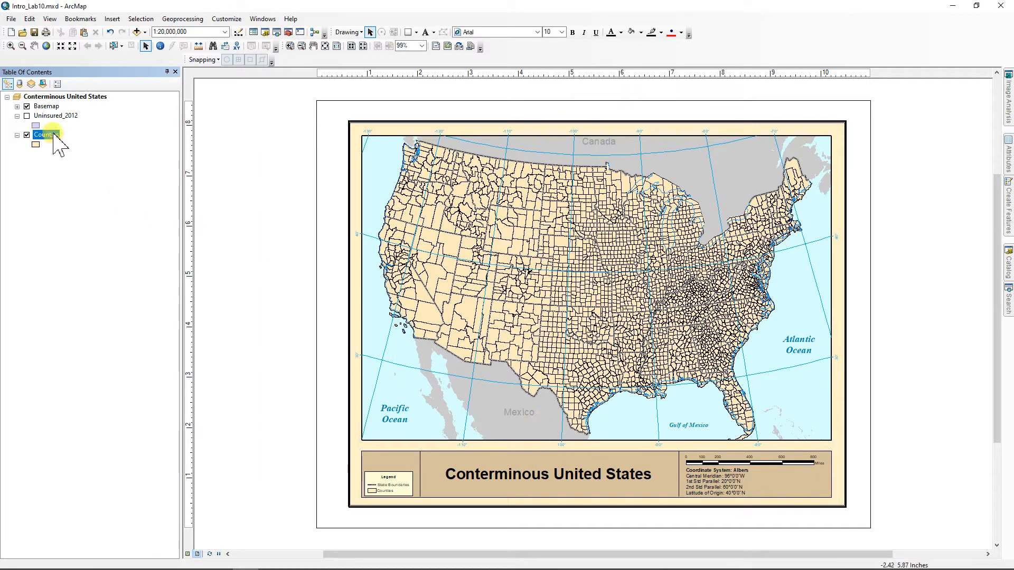
Check the joined ACS 2018 fields at the end of the Counties attribute table, and close the table
ctrl+double_click(46, 134)
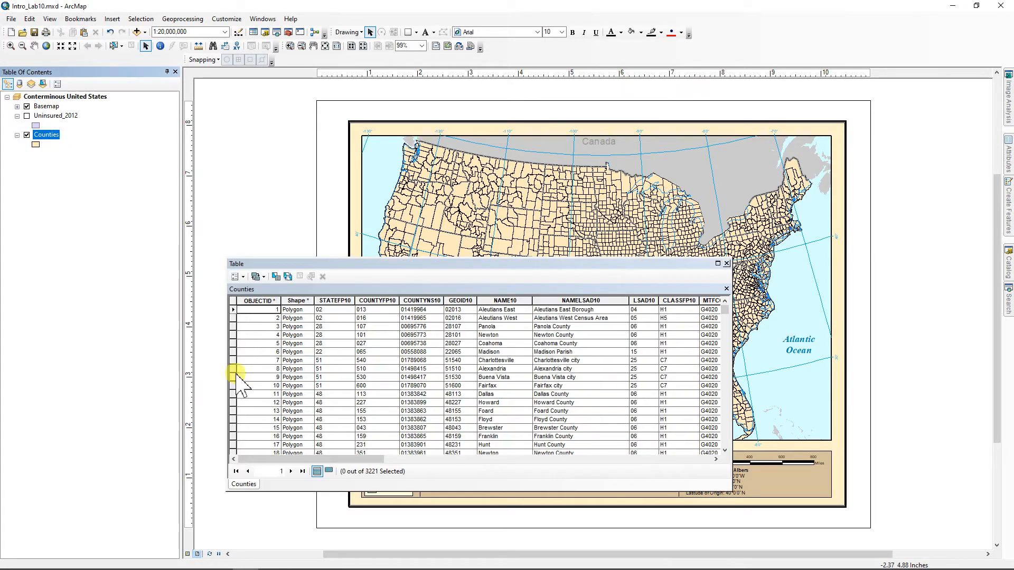
drag(320, 459, 672, 473)
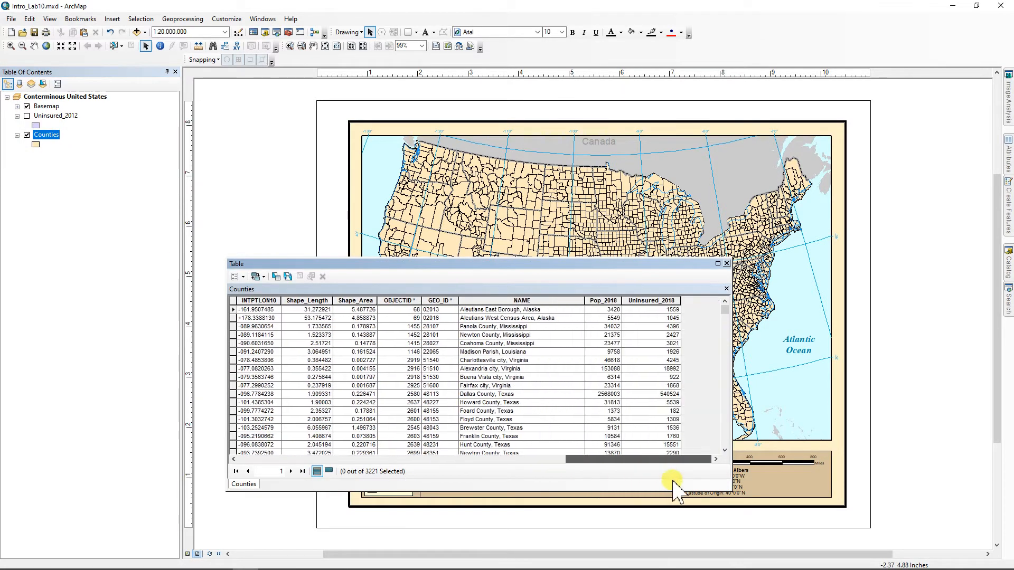
click(727, 263)
Export all Counties features as Uninsured_2018 into the Lab10 geodatabase's US_Data feature dataset and add the result to the map
right_click(52, 136)
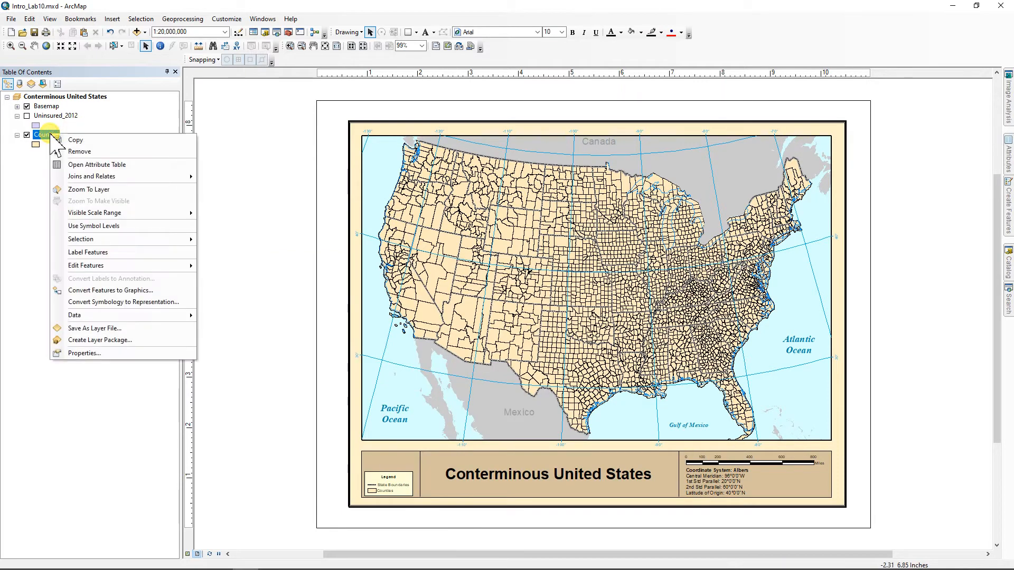
mouse_move(193, 315)
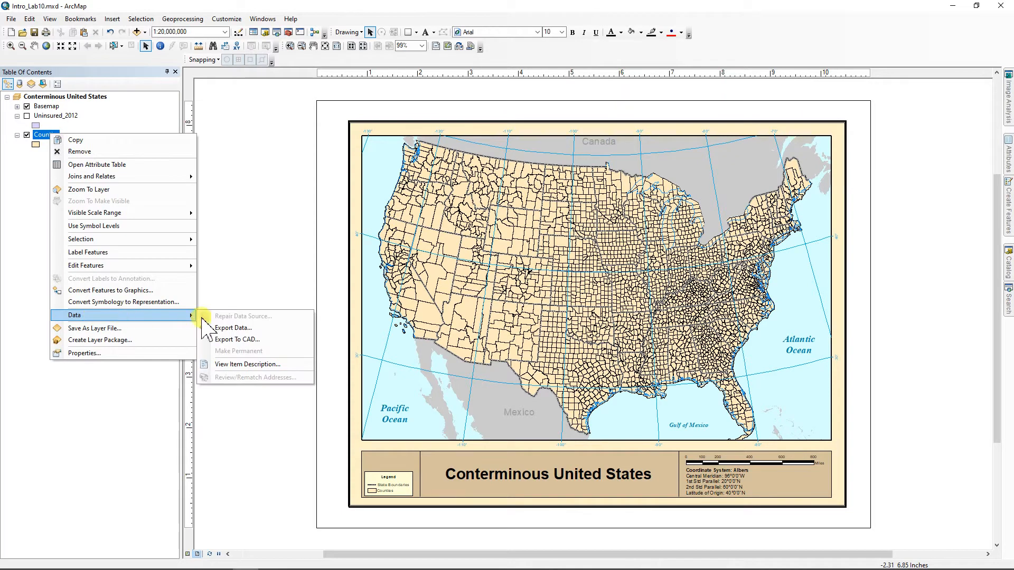
click(233, 328)
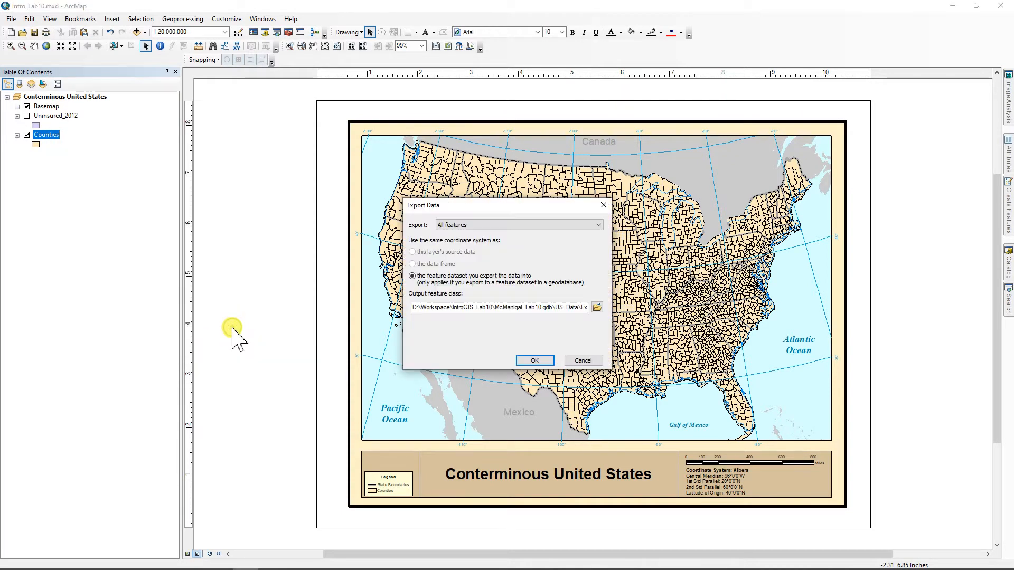
click(597, 308)
click(417, 245)
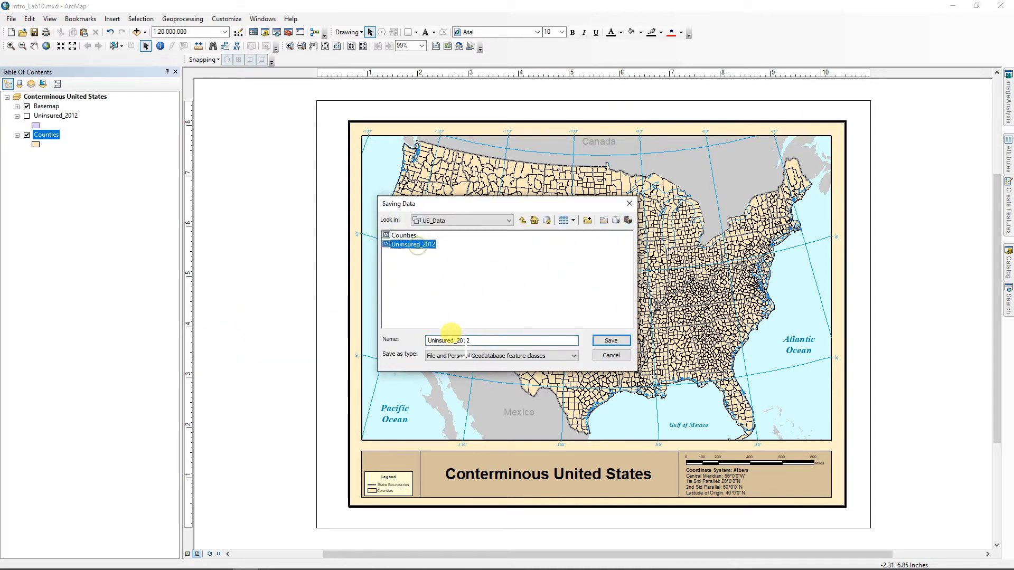
click(478, 341)
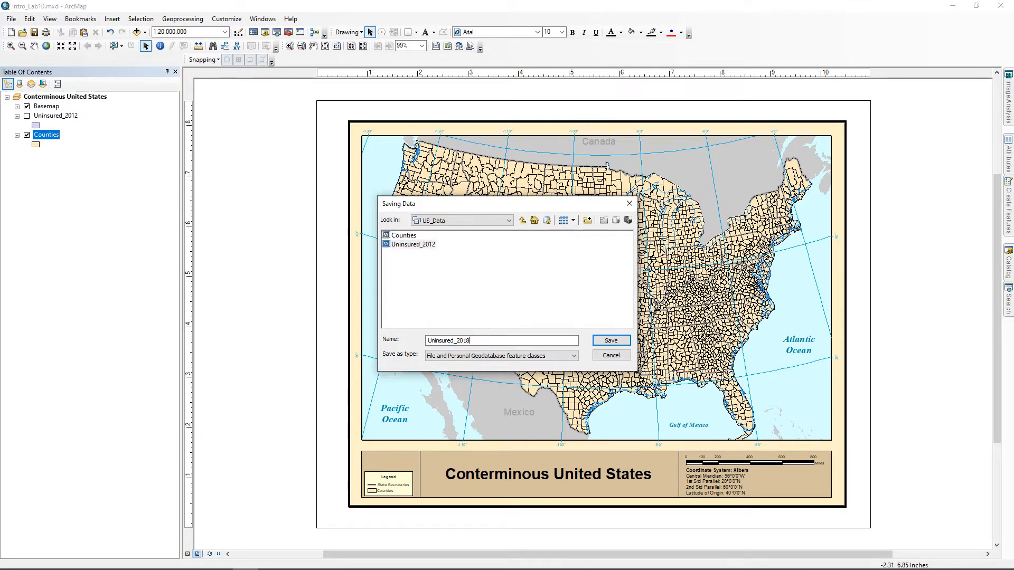
click(613, 340)
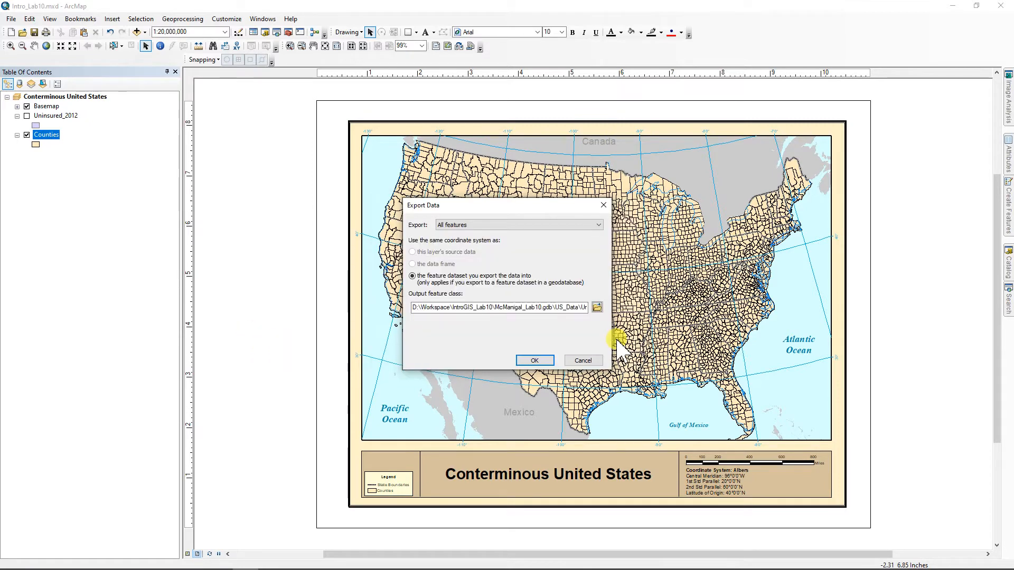
click(531, 360)
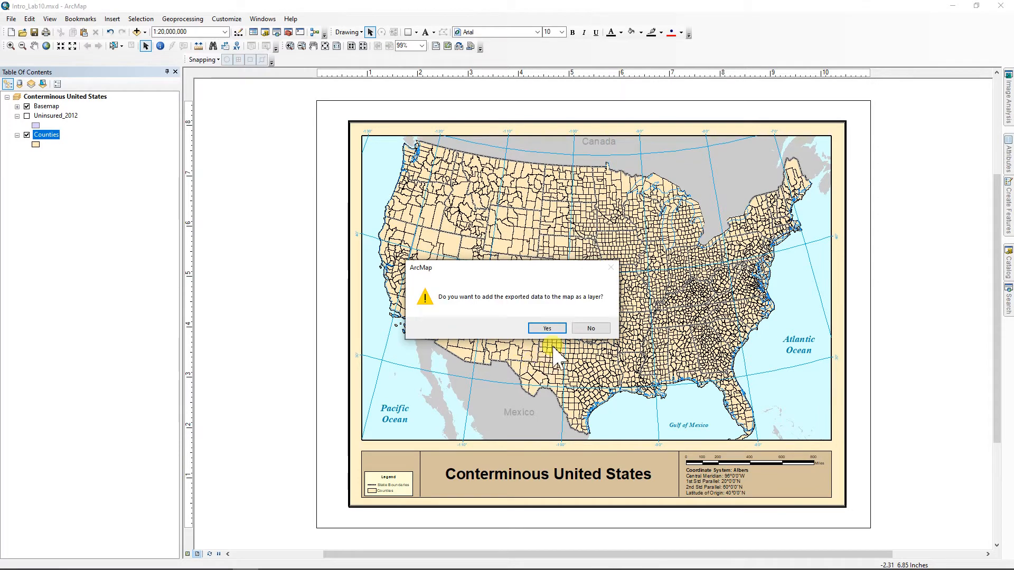
click(542, 323)
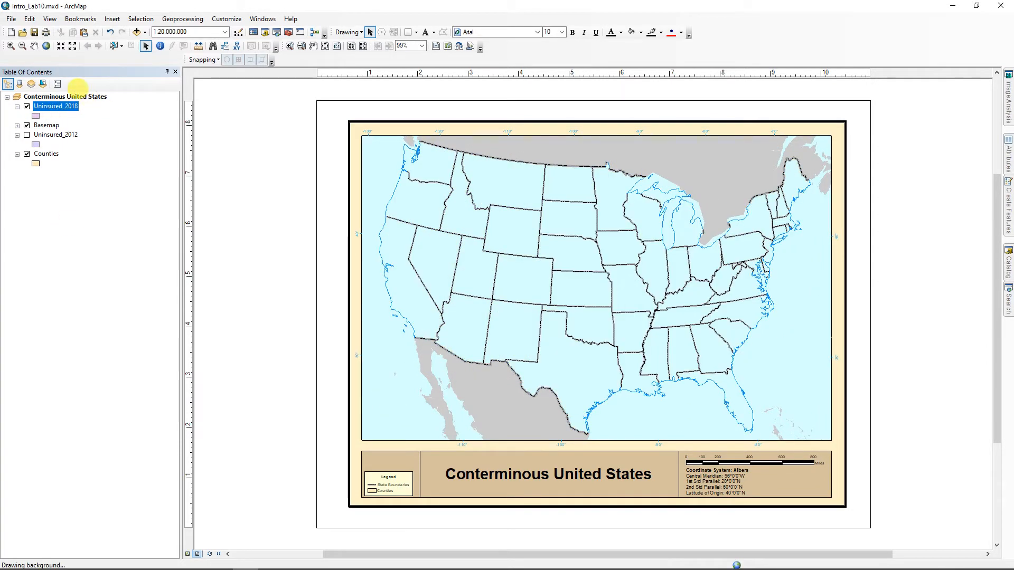
Place the Uninsured_2018 layer between the Basemap group and Uninsured_2012, and remove the Counties layer from the map
drag(64, 106, 63, 129)
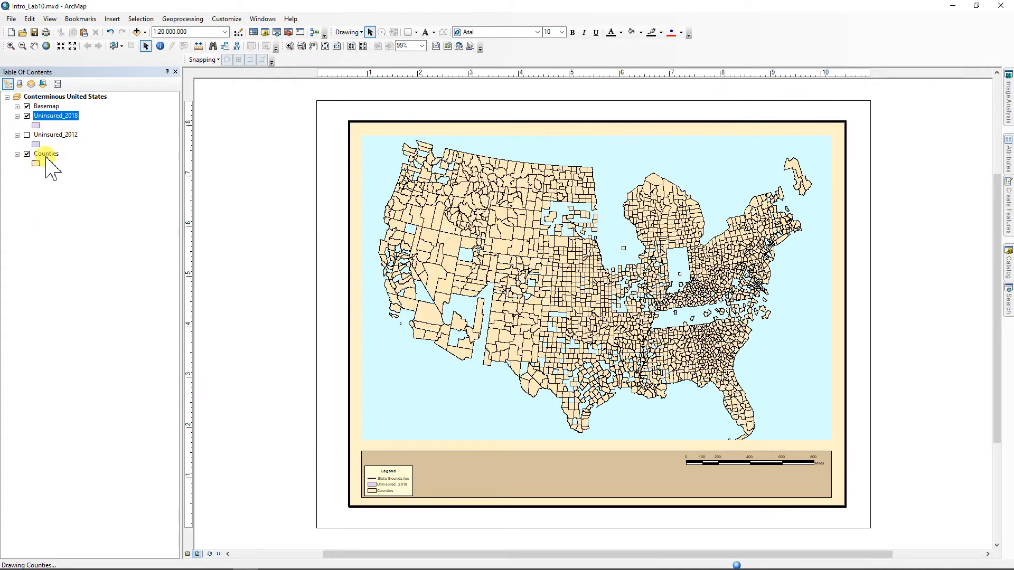
right_click(45, 154)
click(79, 175)
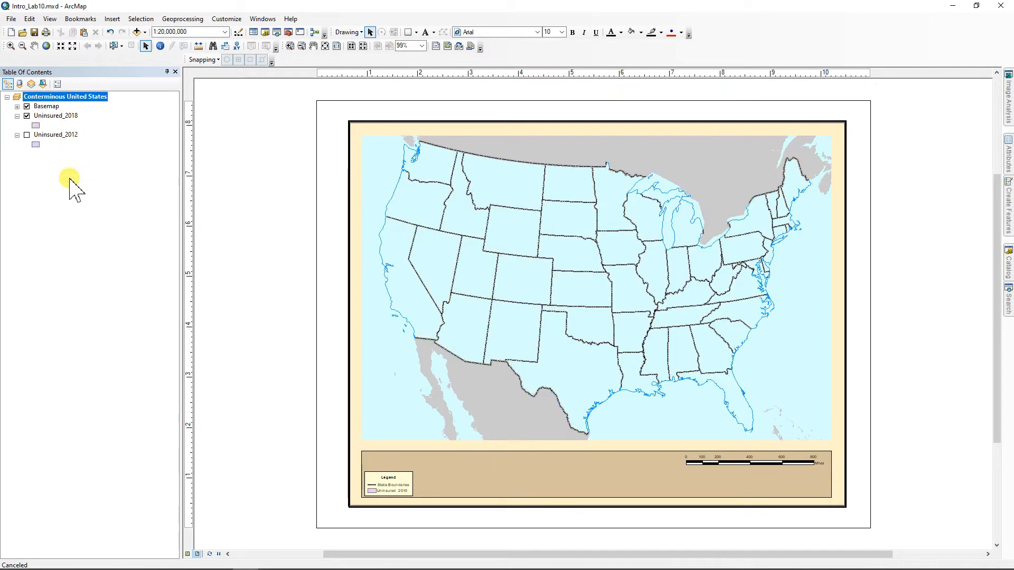
Show Uninsured_2012 instead of Uninsured_2018, and symbolize it with graduated colors based on the Uninsured_2012 field
click(27, 116)
click(26, 135)
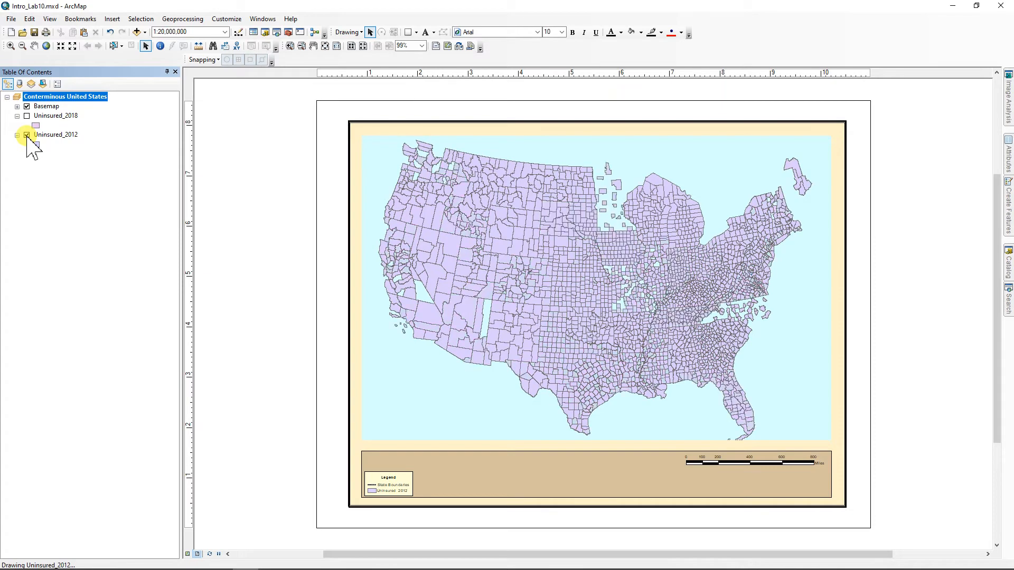
click(50, 137)
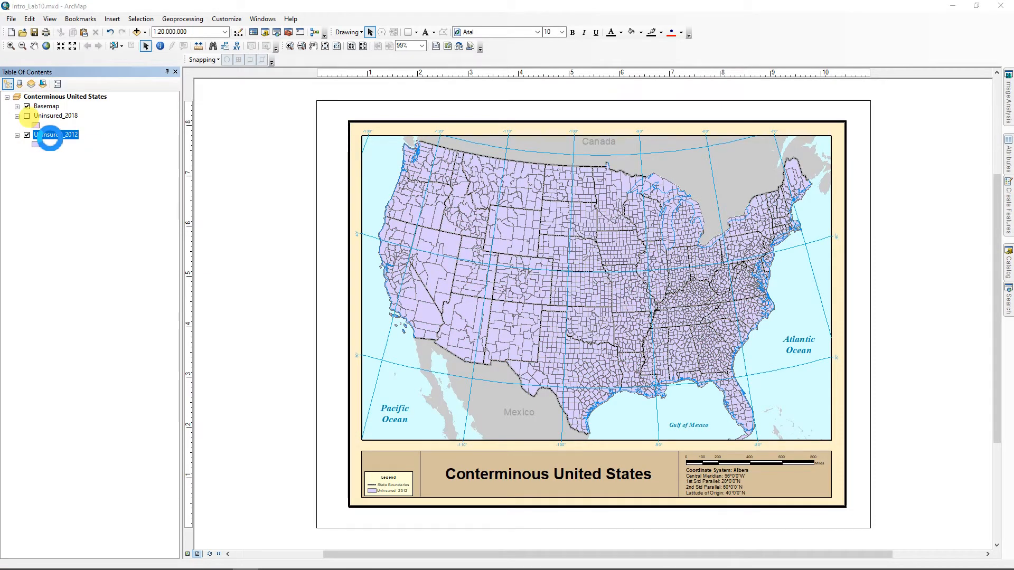
double_click(50, 139)
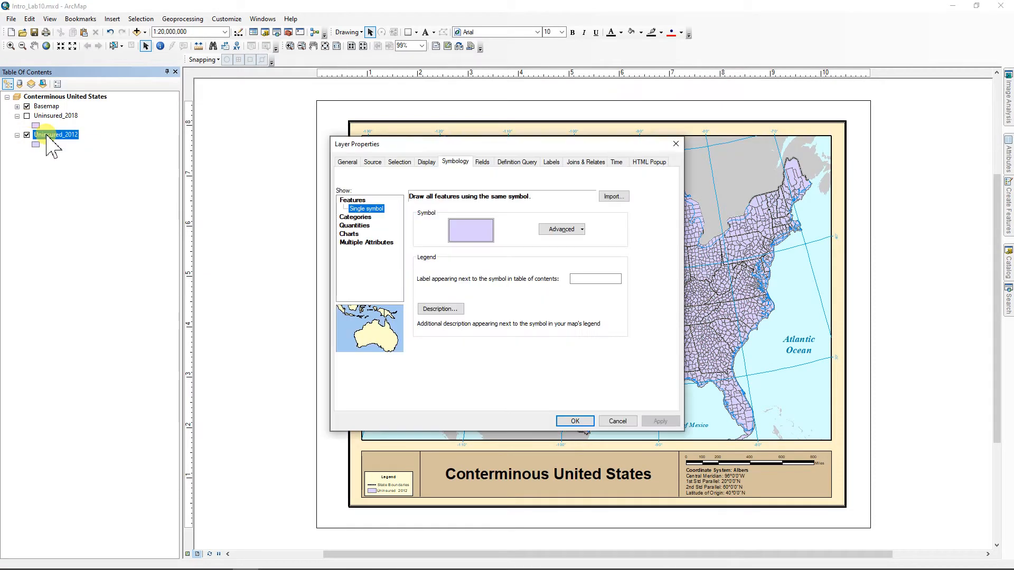
click(355, 226)
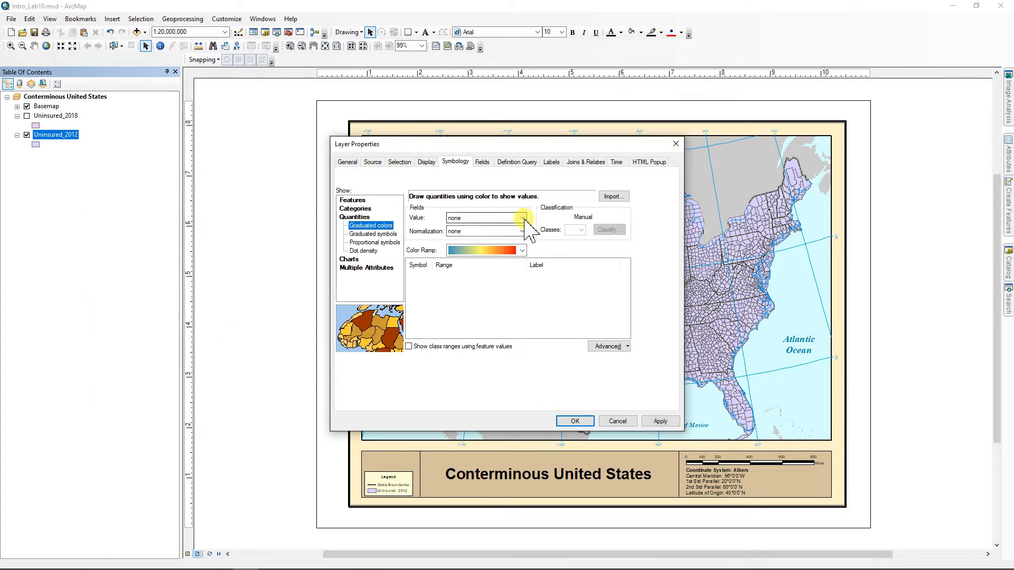
click(523, 218)
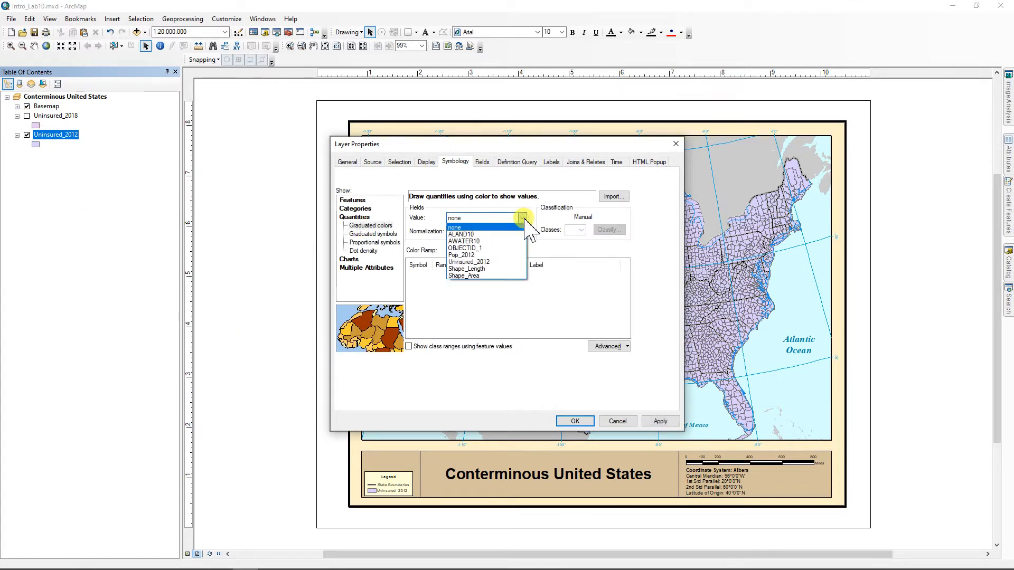
click(480, 263)
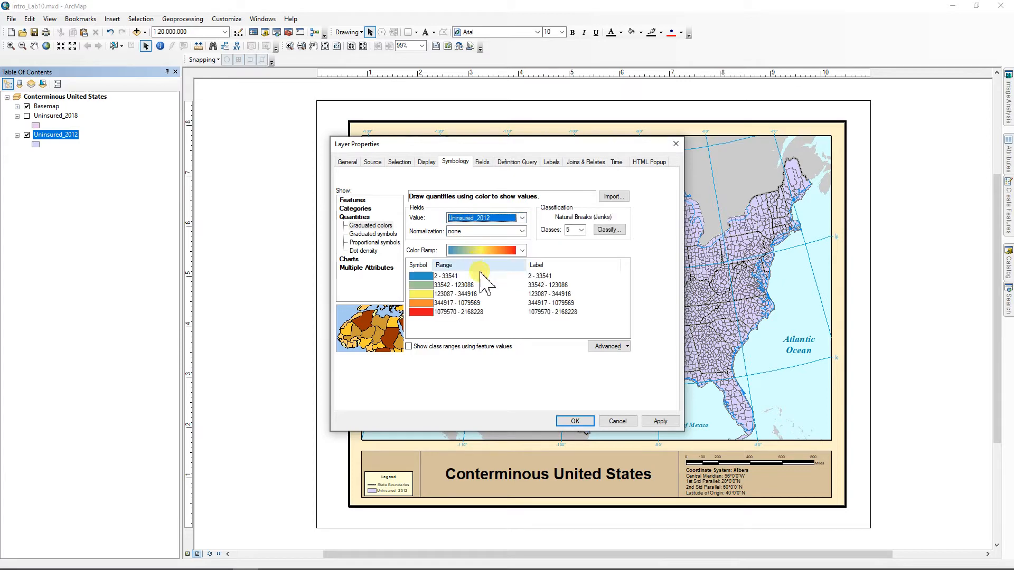
click(575, 421)
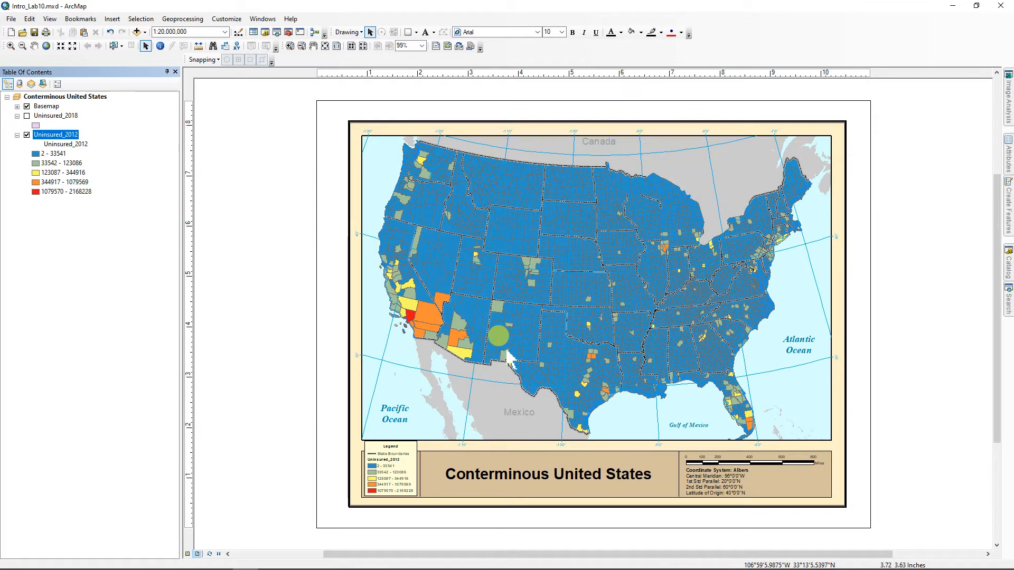
Add a field named Percent of type Double to the Uninsured_2012 attribute table
right_click(45, 135)
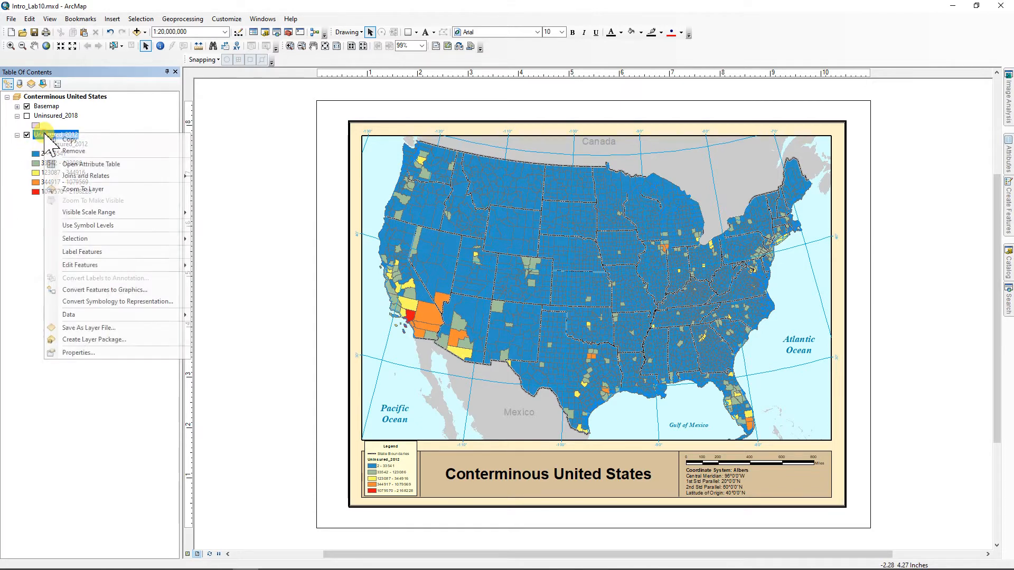
click(83, 168)
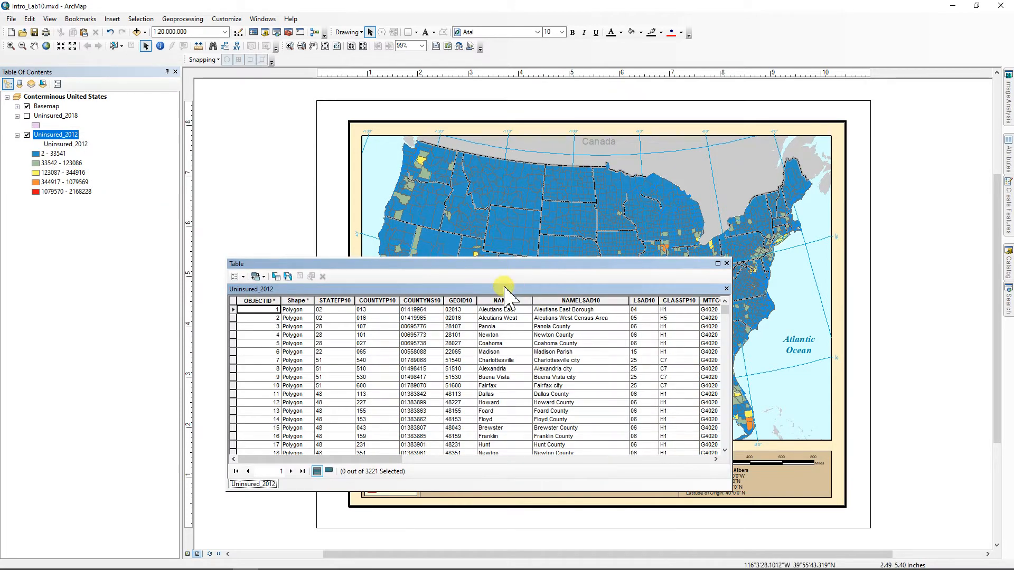
click(243, 278)
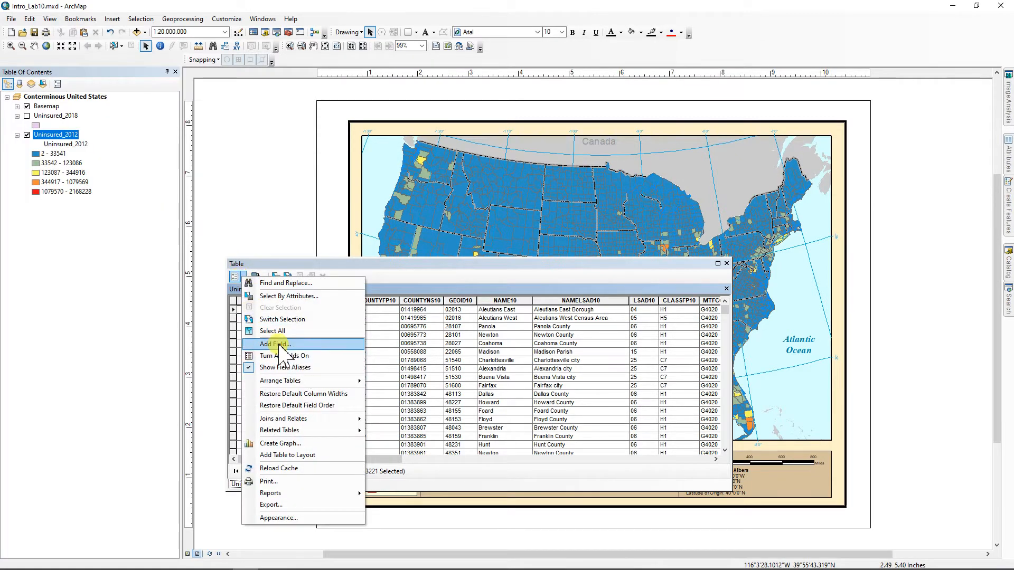
click(275, 345)
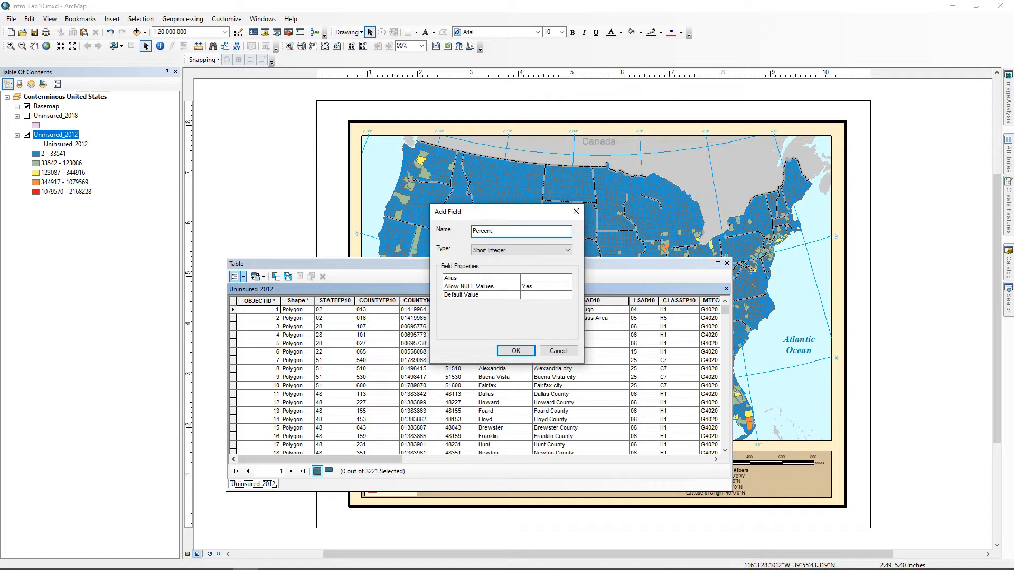
click(520, 250)
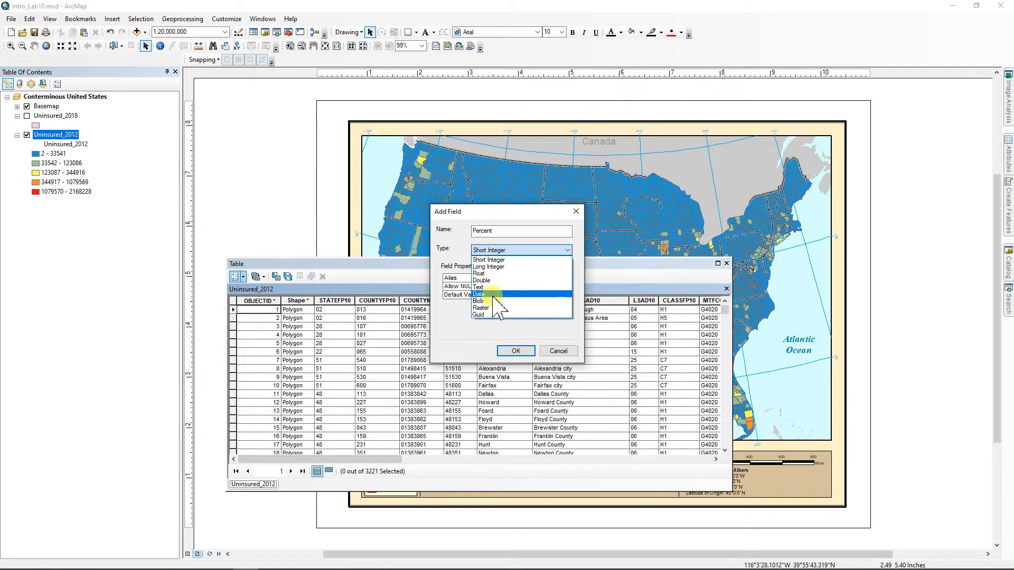
click(484, 281)
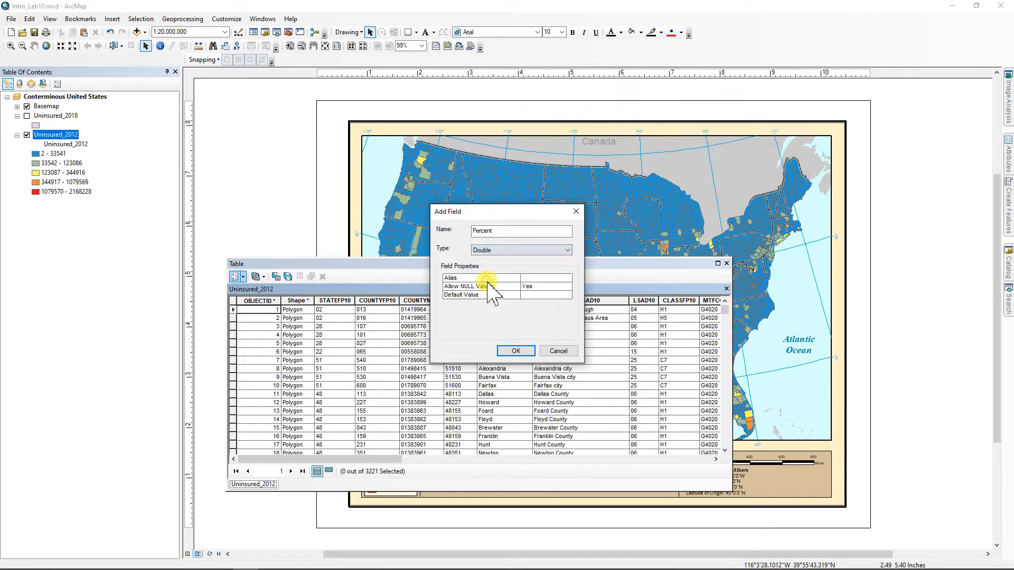
click(515, 352)
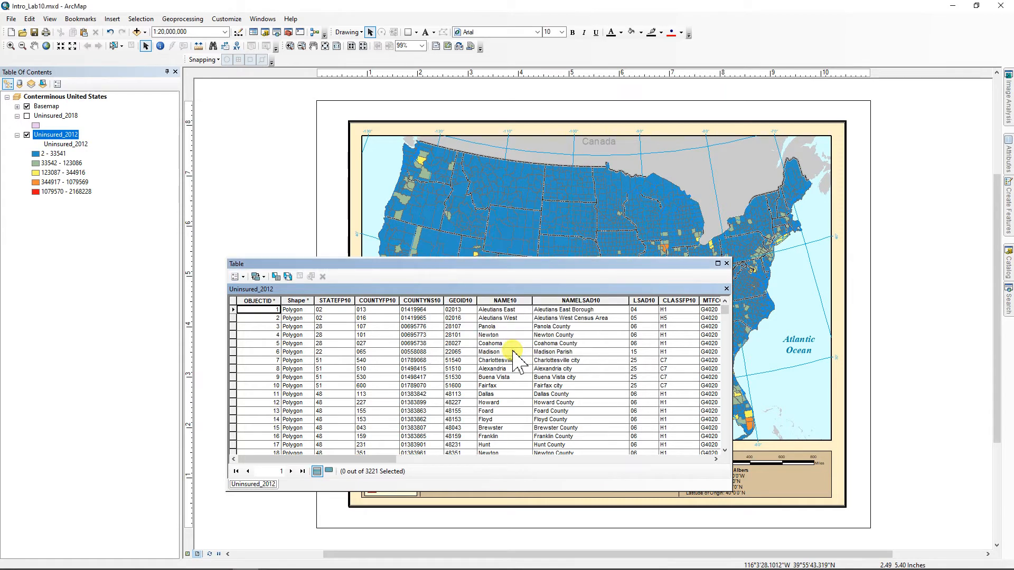
Calculate the Percent field of Uninsured_2012 as [Uninsured_2012] / [Pop_2012] *100, and close the attribute table
drag(335, 459, 662, 507)
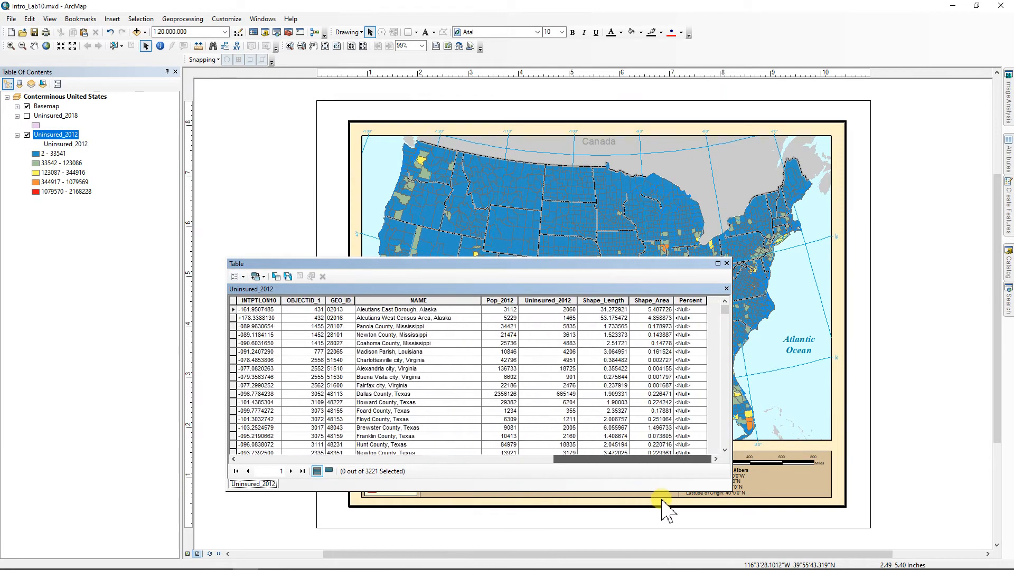
click(695, 301)
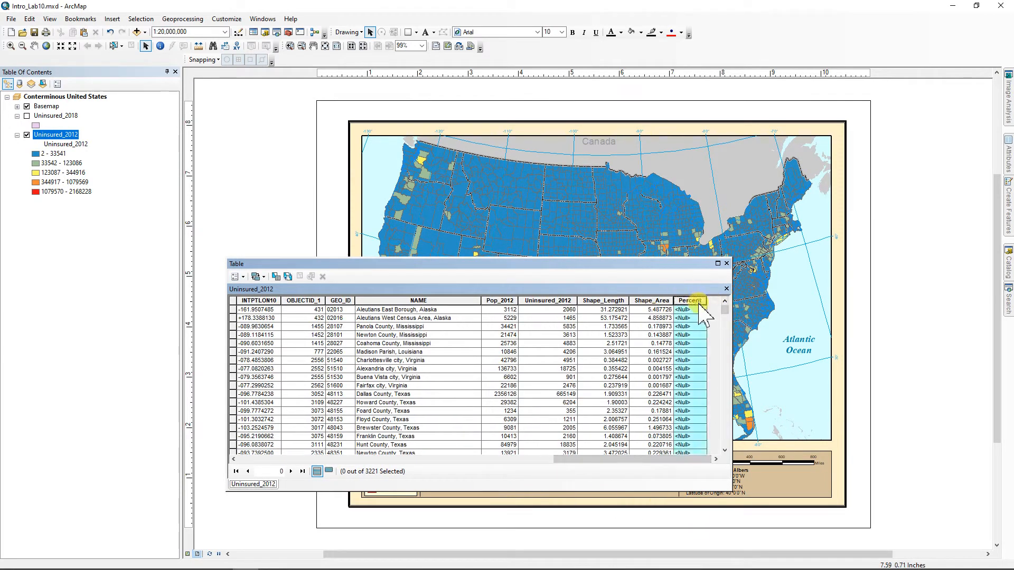
right_click(699, 306)
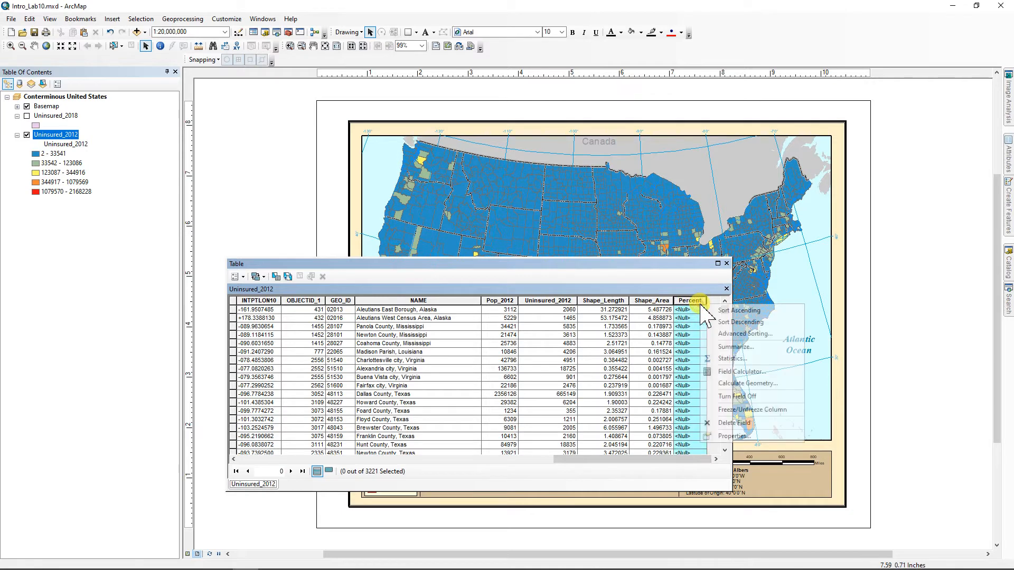
click(741, 372)
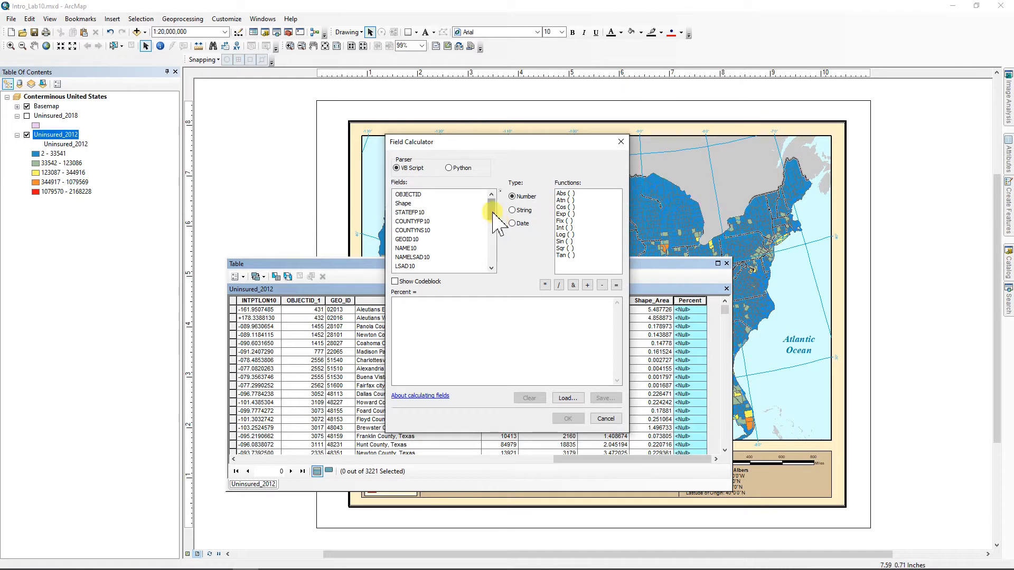
drag(492, 208, 492, 259)
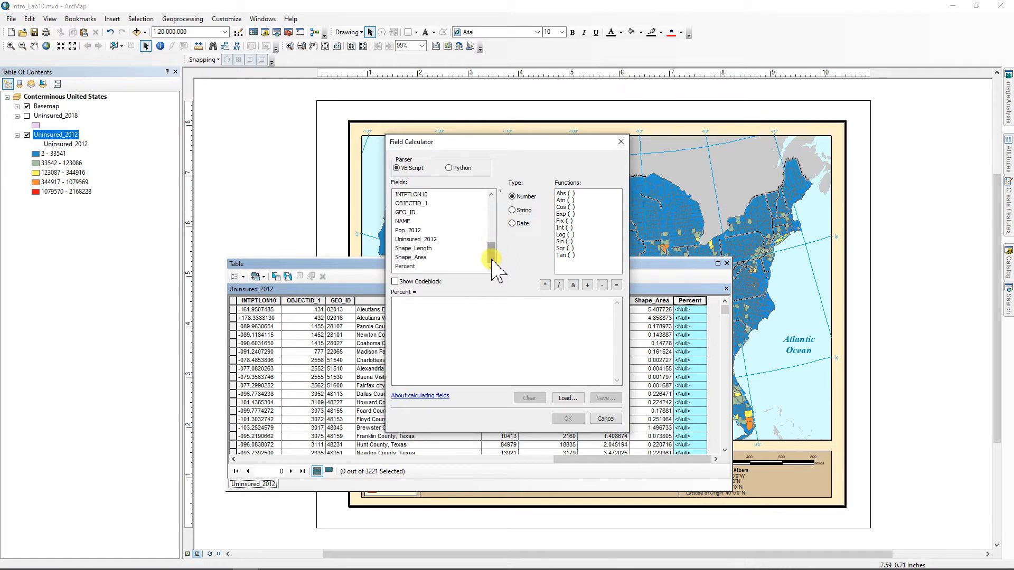
double_click(429, 240)
click(559, 286)
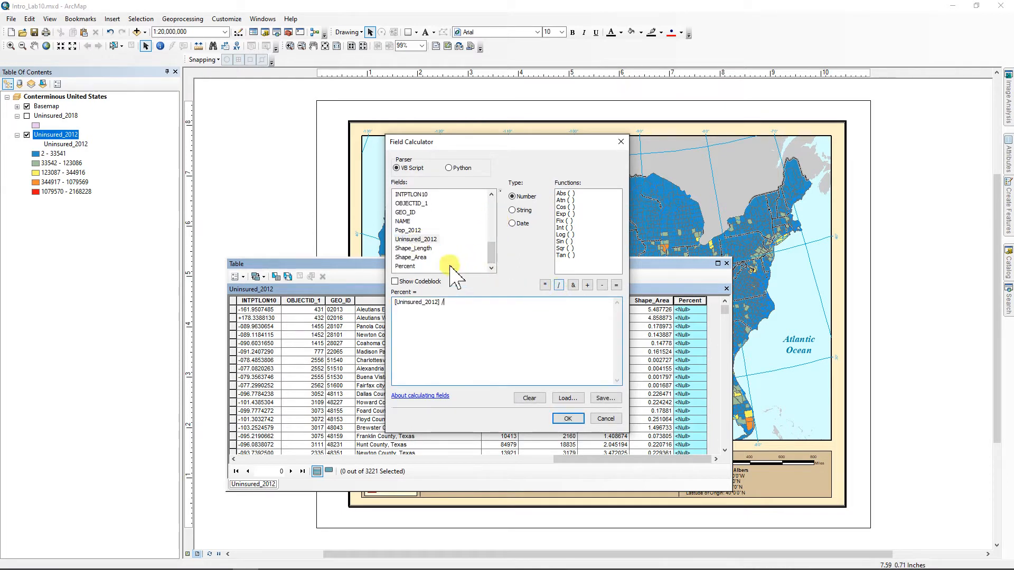
double_click(409, 231)
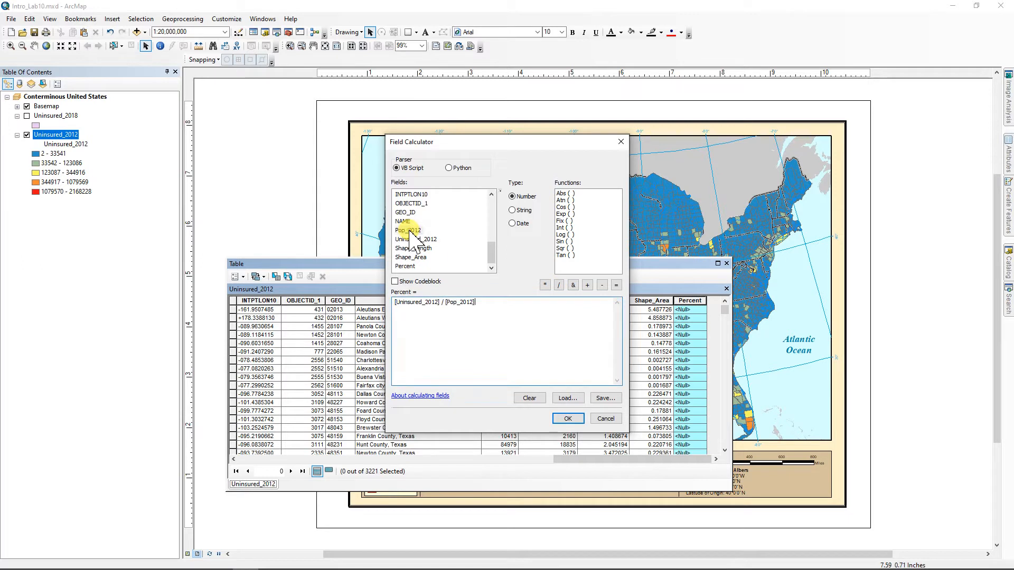
click(544, 285)
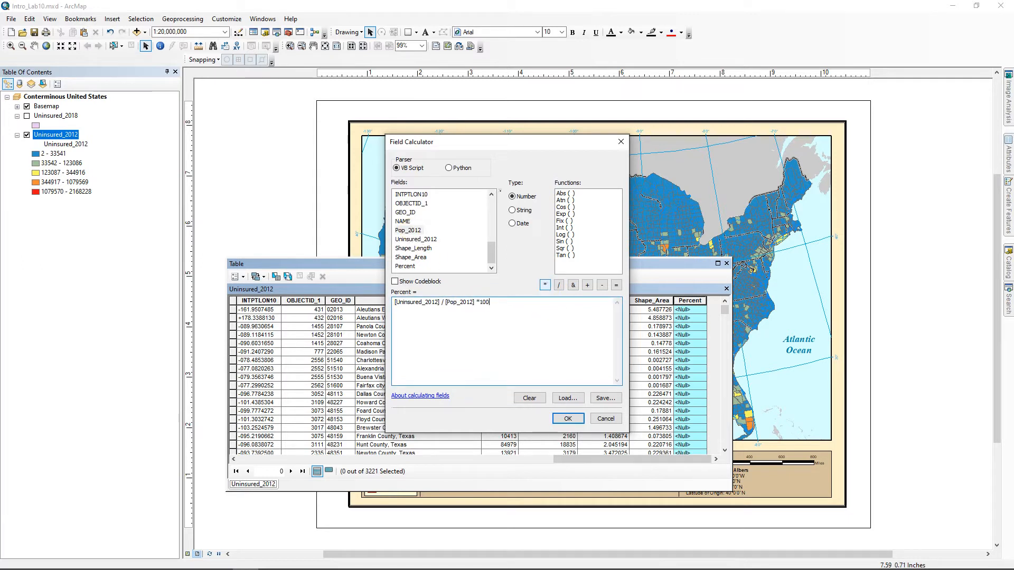
click(567, 418)
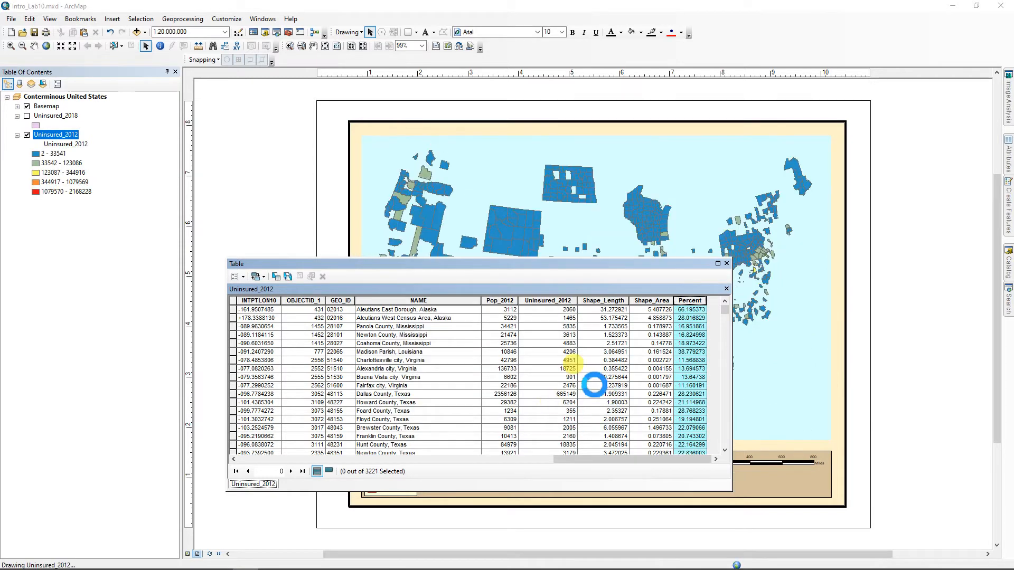
click(726, 264)
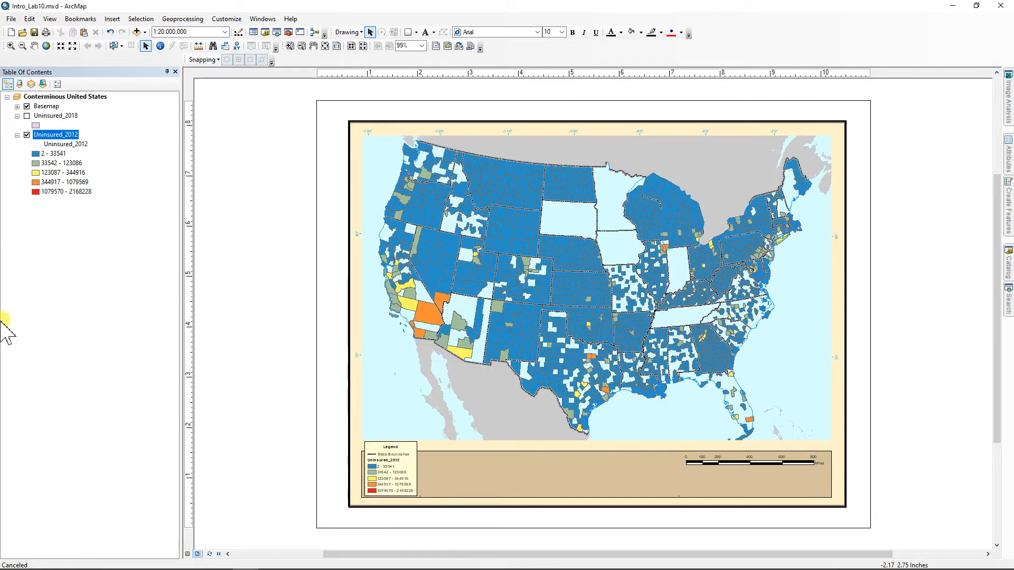
Set the Percent field as the value for the Uninsured_2012 layer's graduated colors symbology
double_click(54, 135)
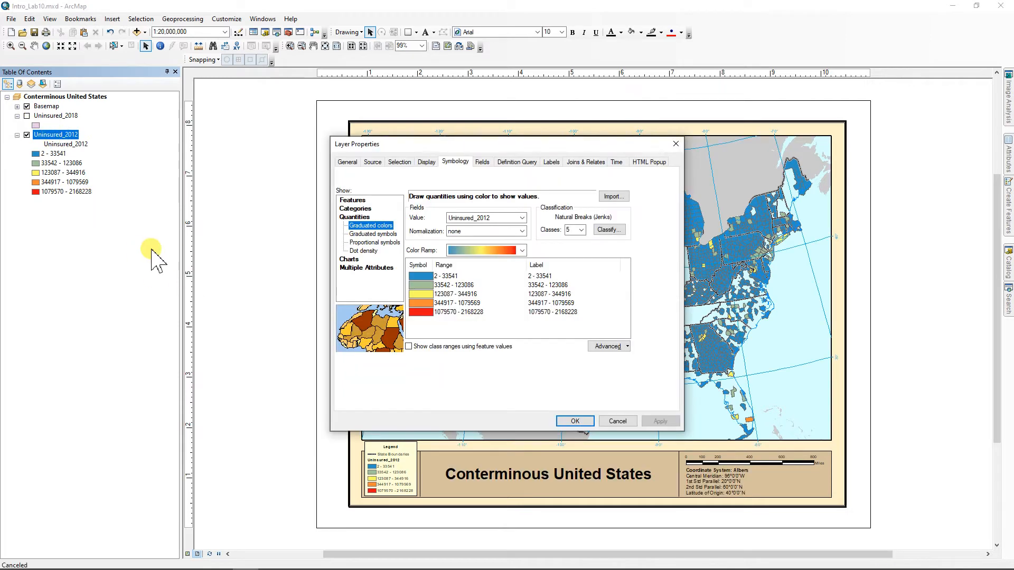
click(524, 217)
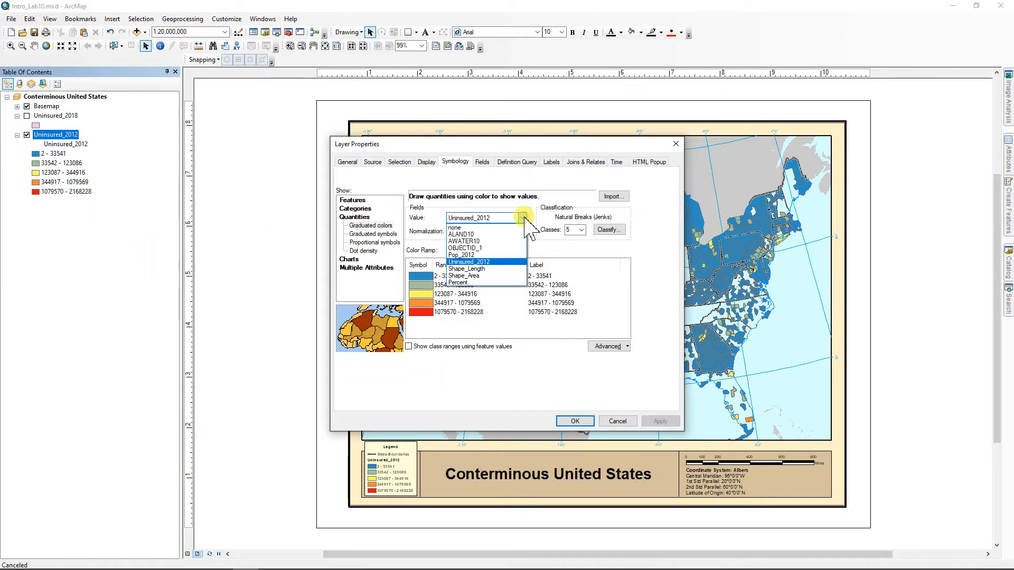
click(458, 279)
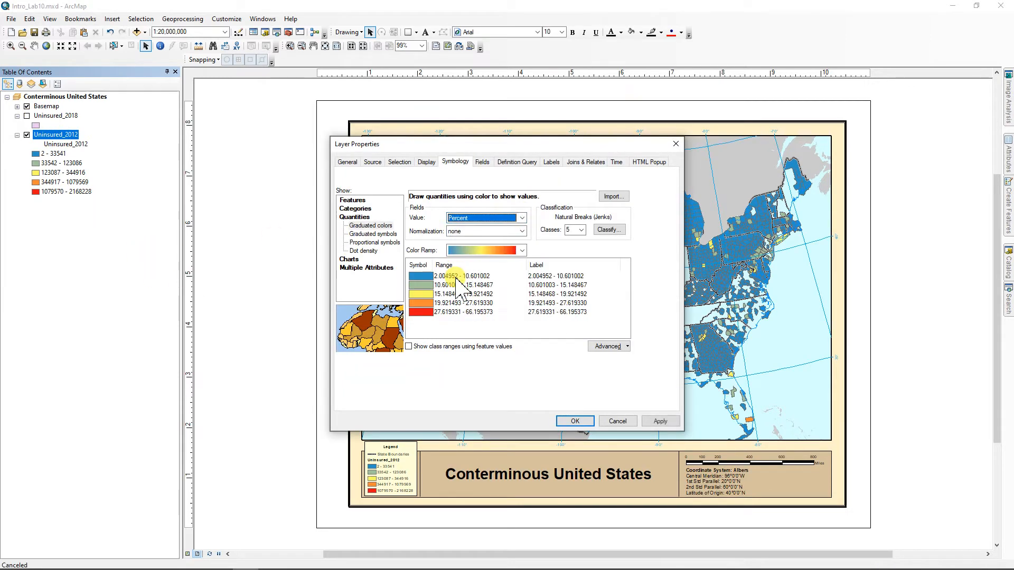
Format the Uninsured_2012 class labels as percentages with 1 decimal place, treating the numbers as already percentages, and apply the symbology
right_click(550, 294)
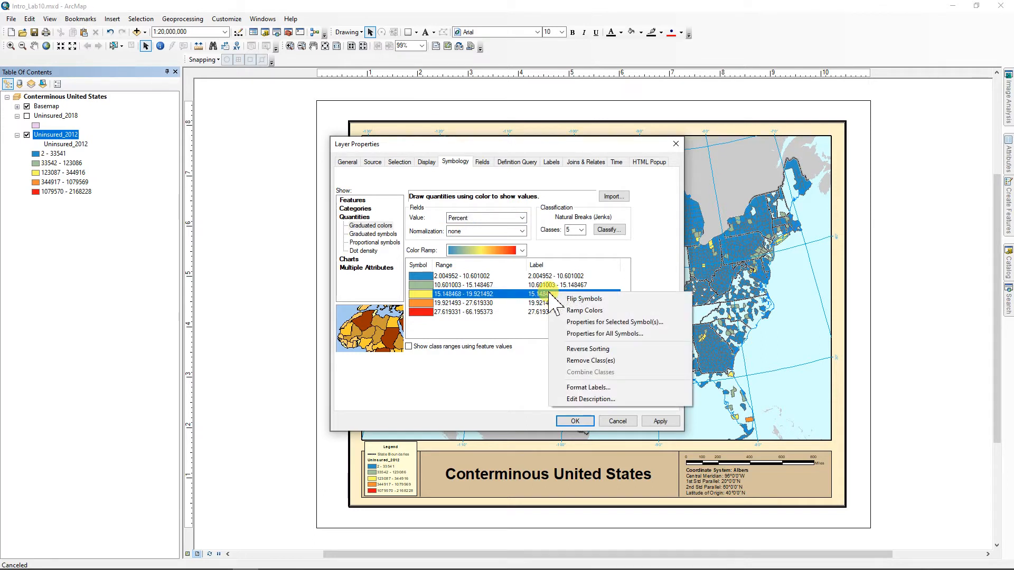
click(586, 388)
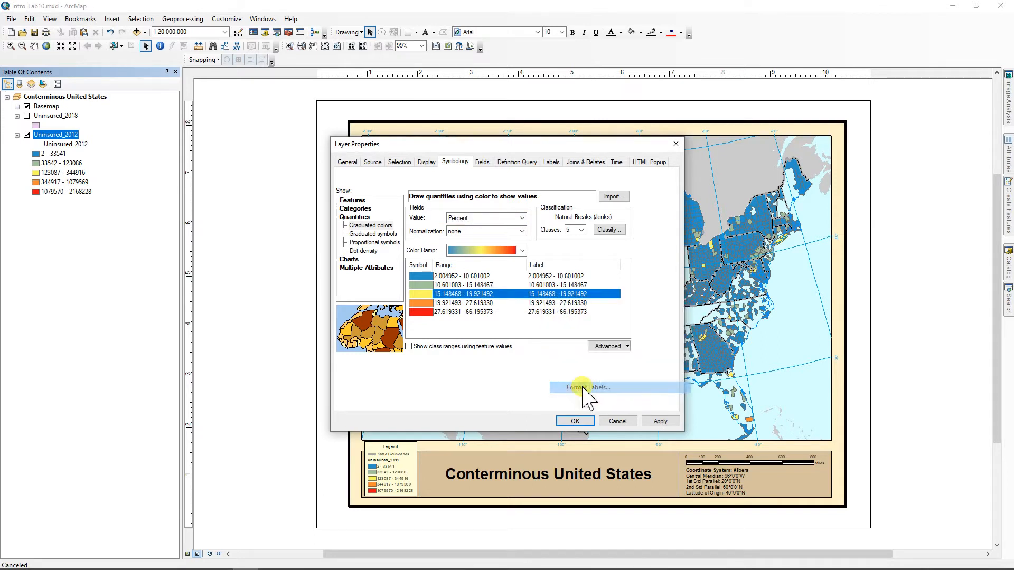
click(437, 247)
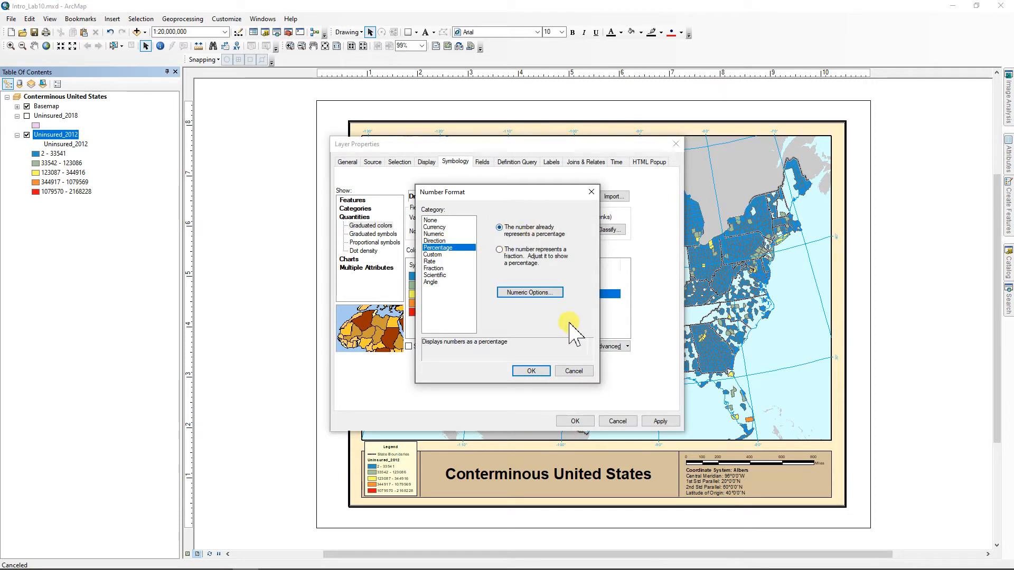
click(530, 293)
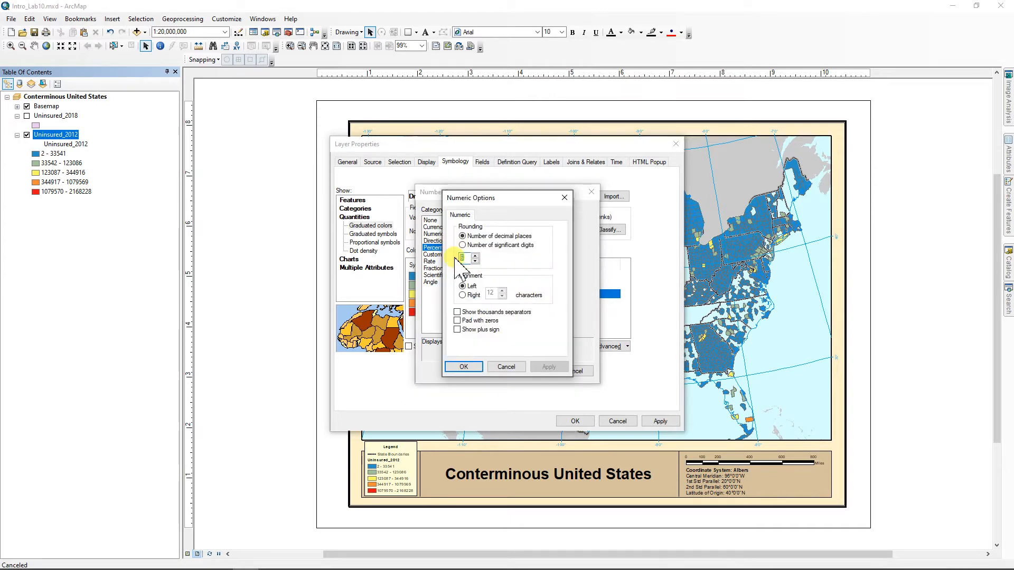
click(461, 367)
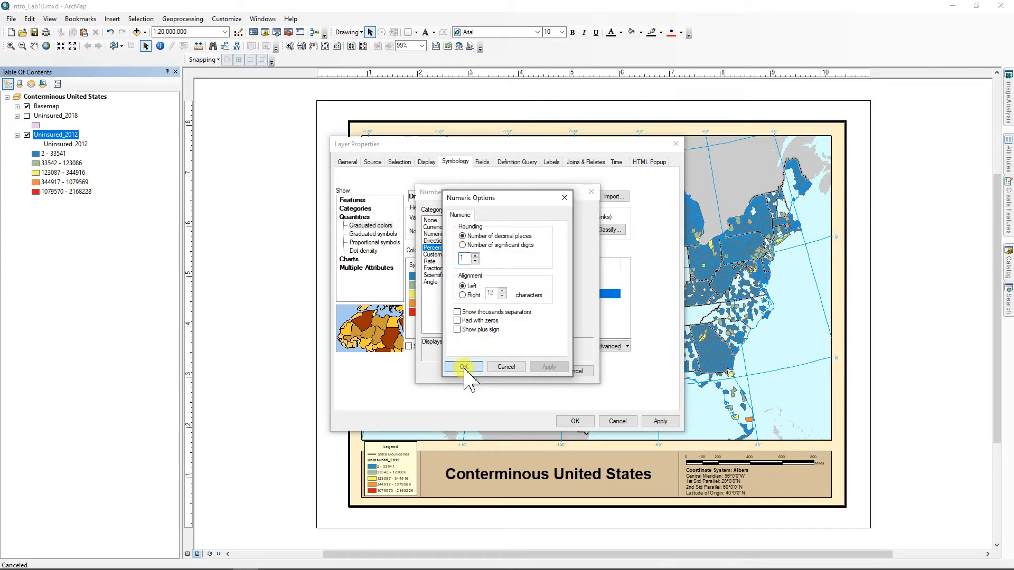
click(529, 371)
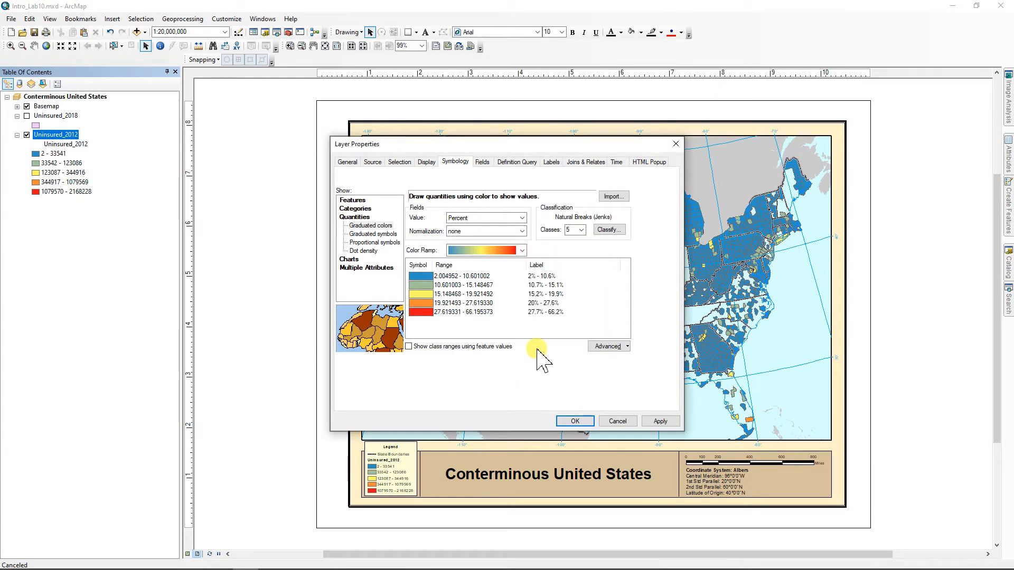
click(579, 422)
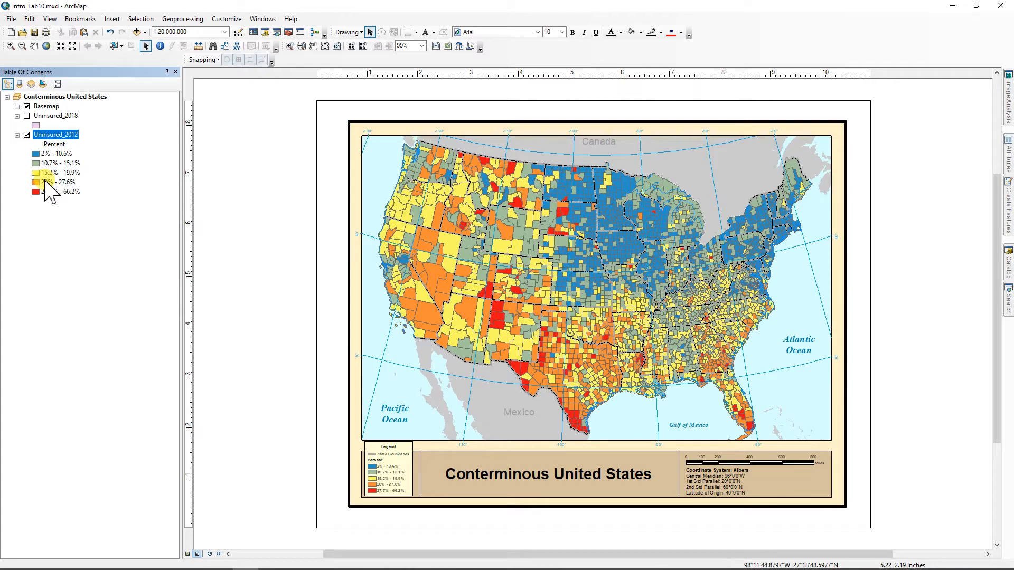
Turn on the Uninsured_2018 layer and add a field named Percent of type Double to its attribute table
click(26, 115)
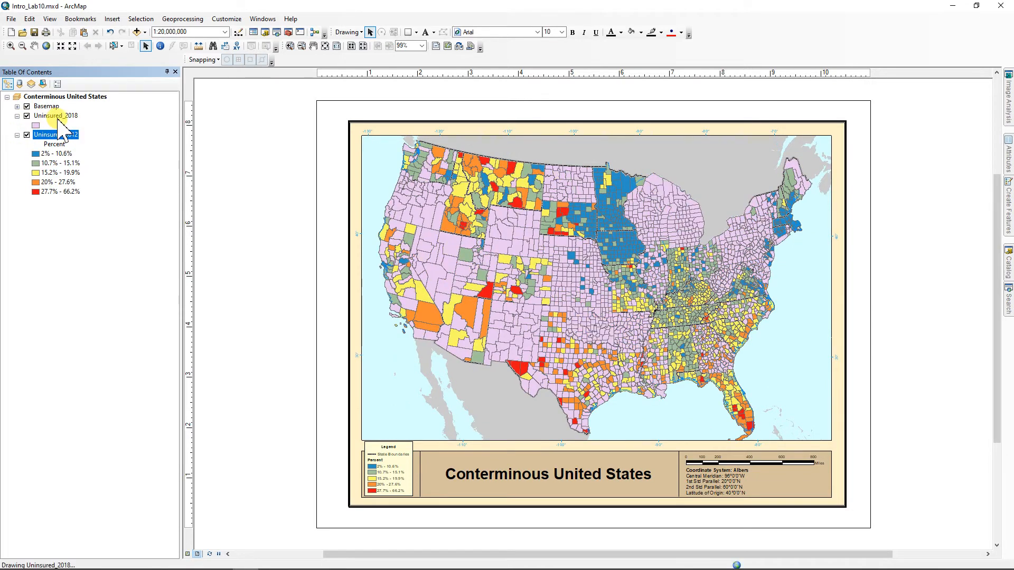
ctrl+double_click(57, 116)
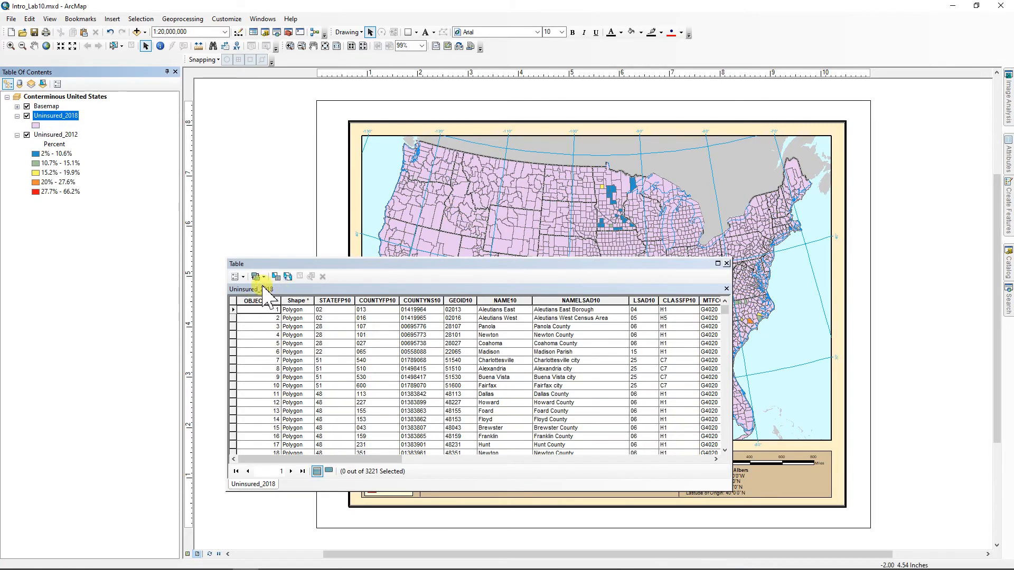
click(235, 276)
click(268, 343)
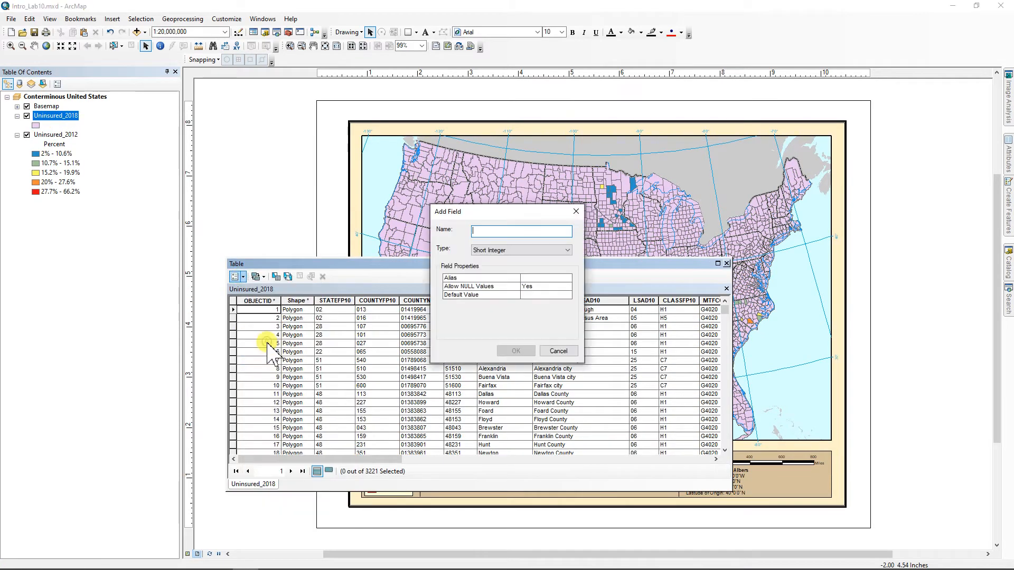
text(Percent)
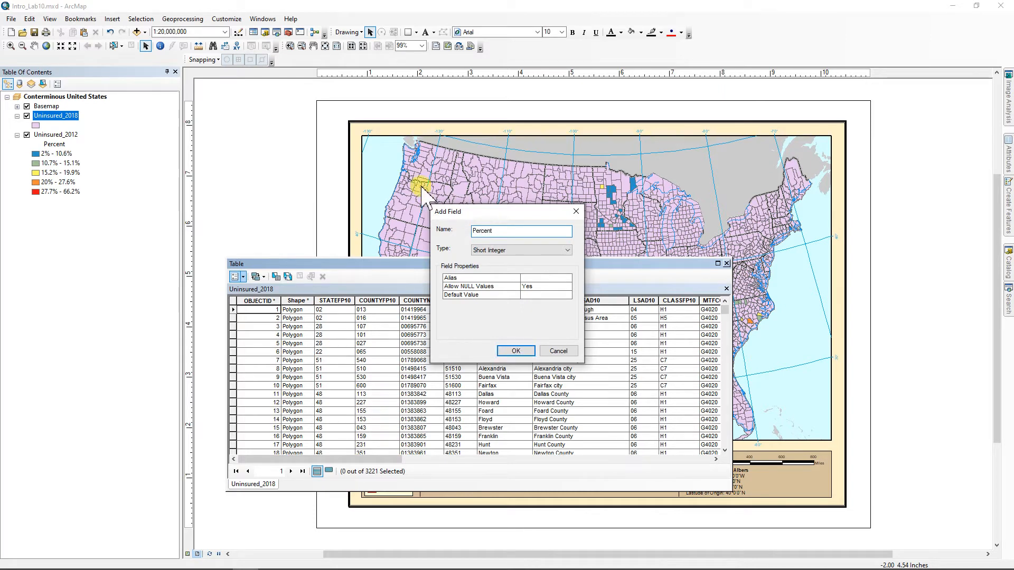
click(522, 251)
click(491, 278)
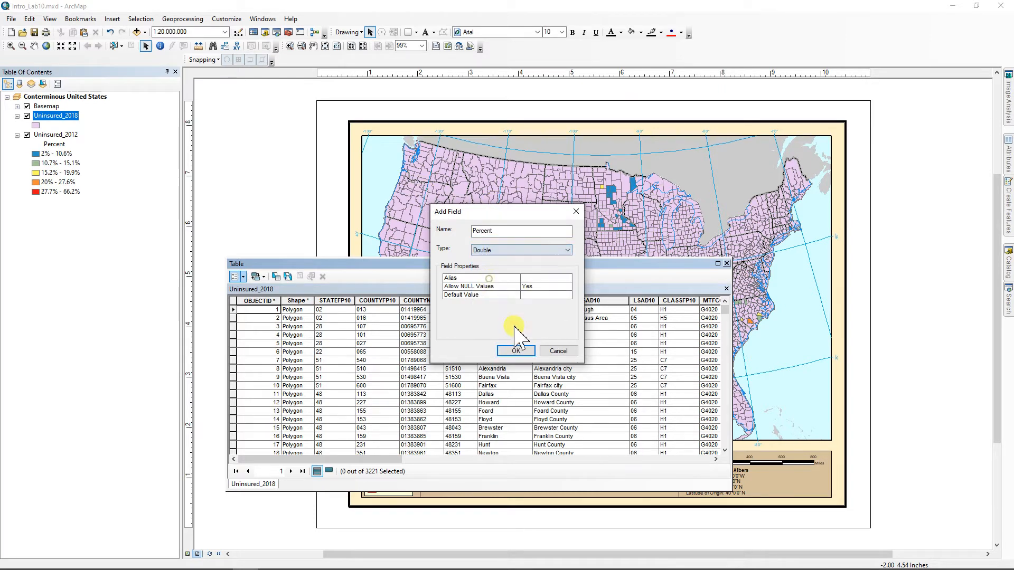
click(516, 351)
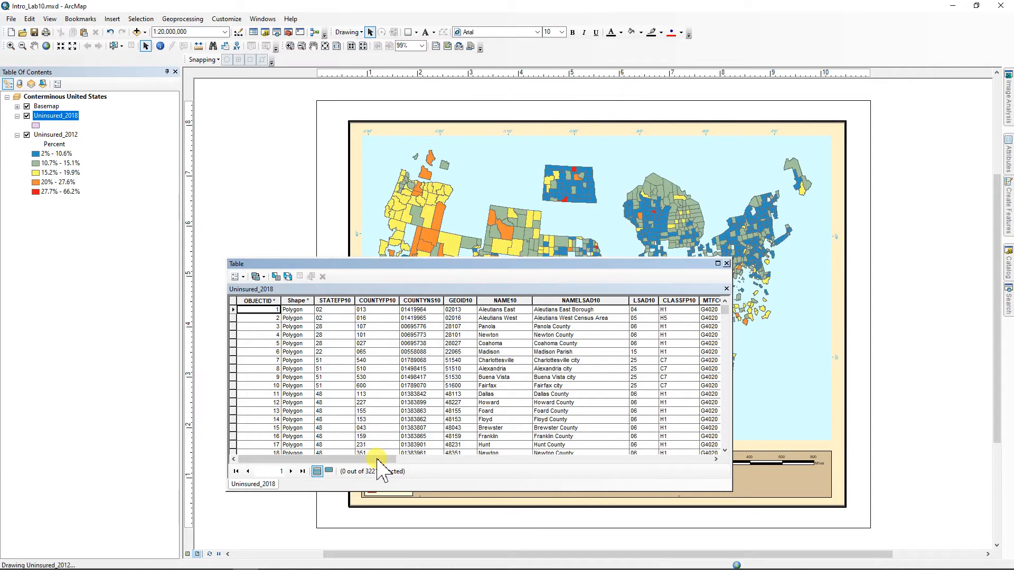
Calculate the Percent field of Uninsured_2018 as [Uninsured_2018] / [Pop_2018] *100, and close the attribute table
drag(377, 459, 702, 446)
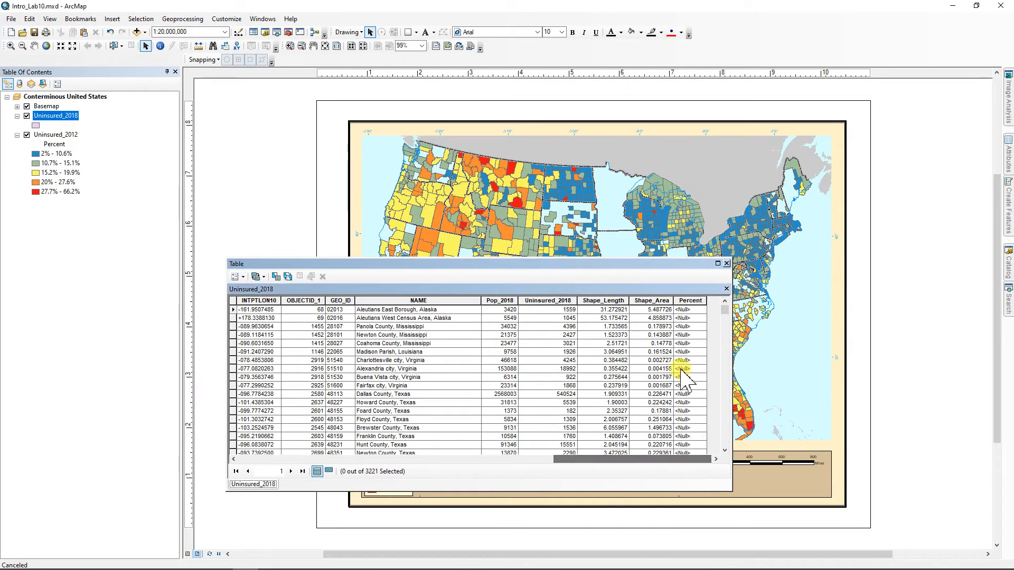
right_click(690, 300)
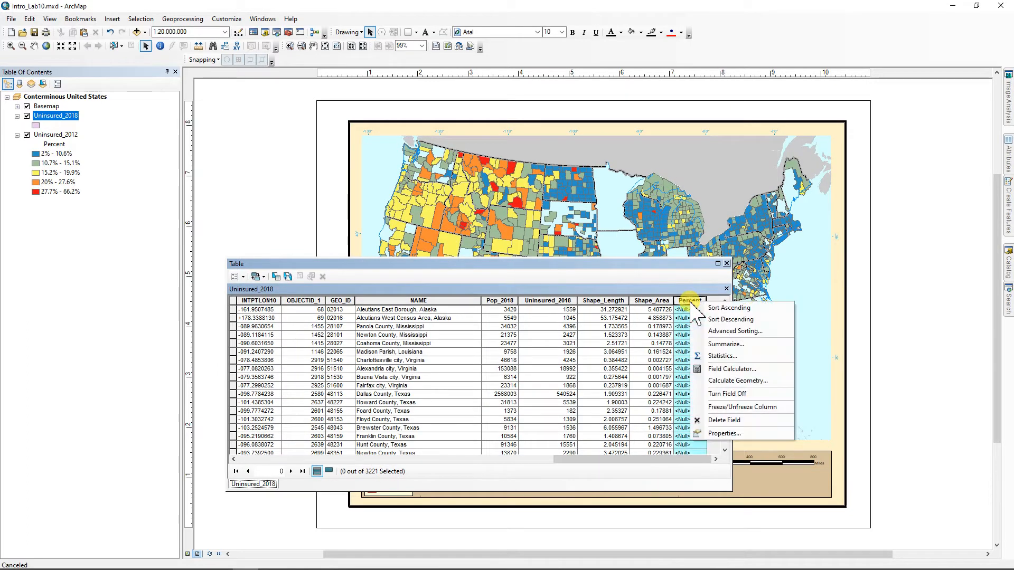
click(729, 370)
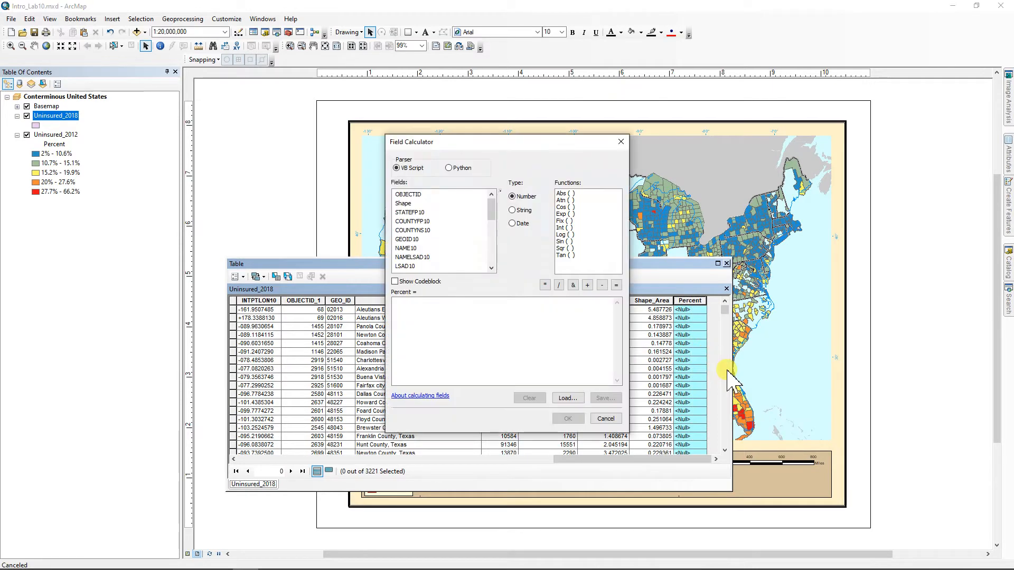
drag(491, 209, 494, 270)
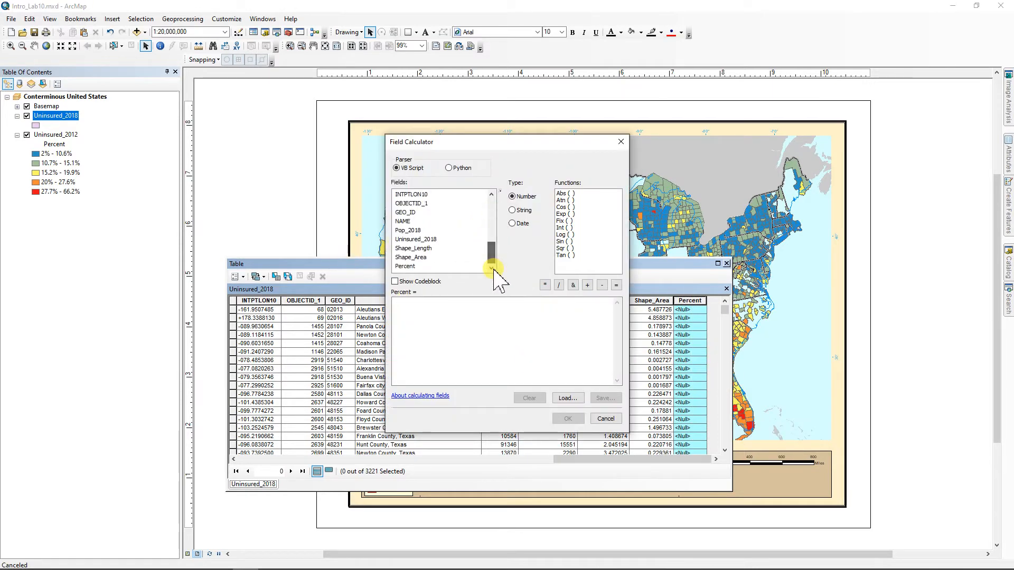
double_click(417, 239)
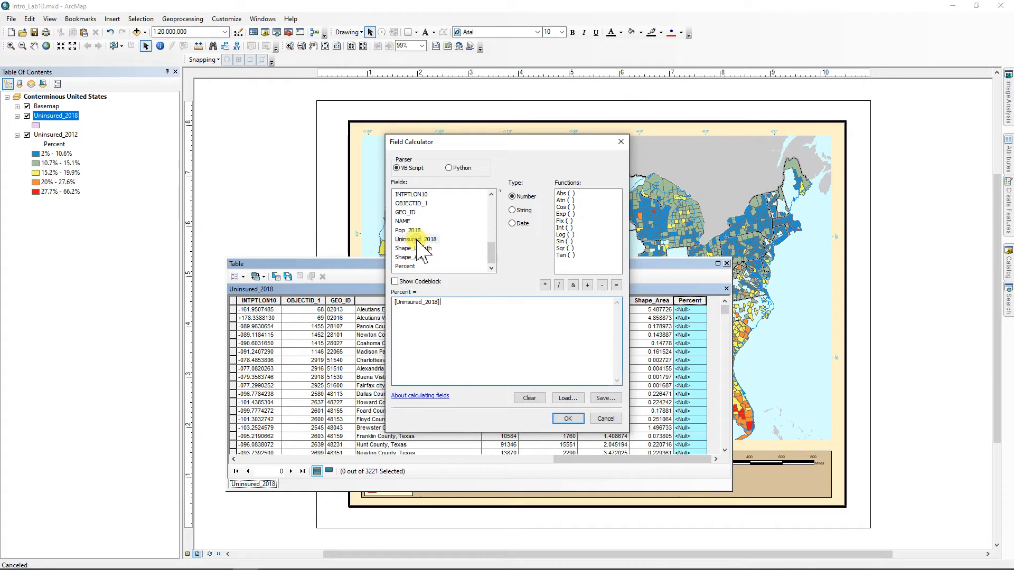
click(558, 285)
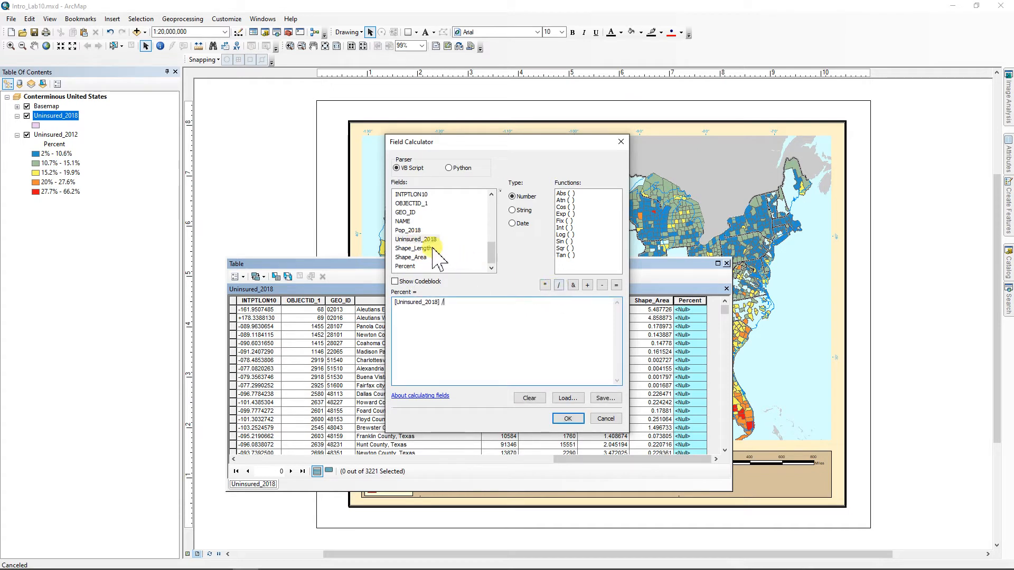
click(544, 286)
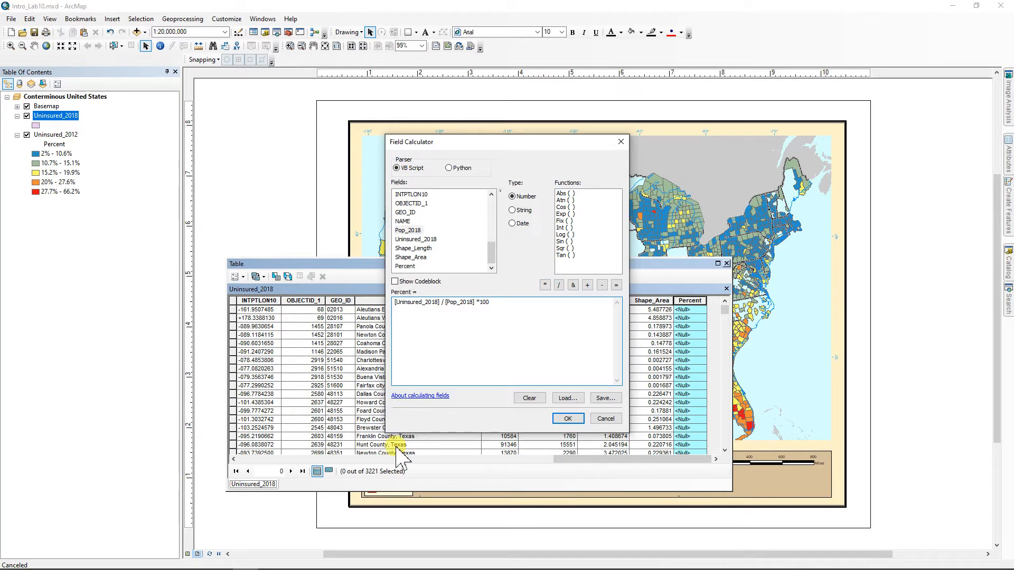
click(567, 418)
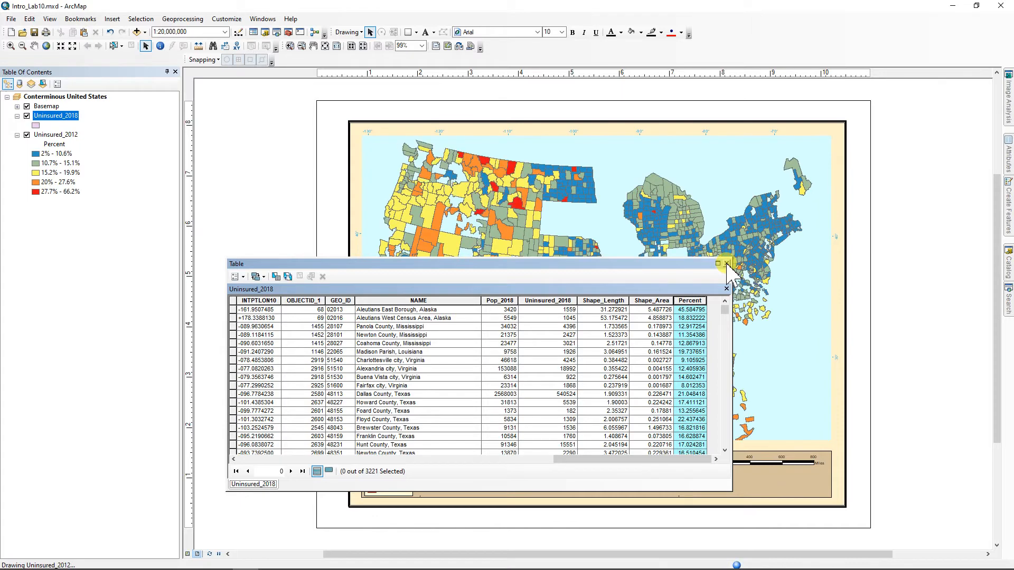
click(726, 263)
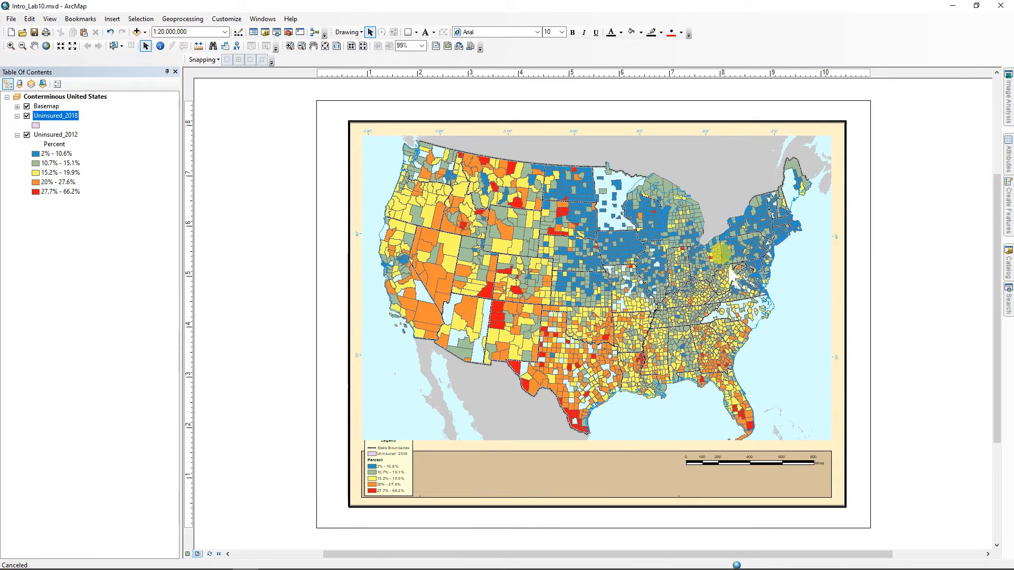
Hide the Uninsured_2012 layer and symbolize Uninsured_2018 with graduated colors using the Percent field as the value
click(27, 135)
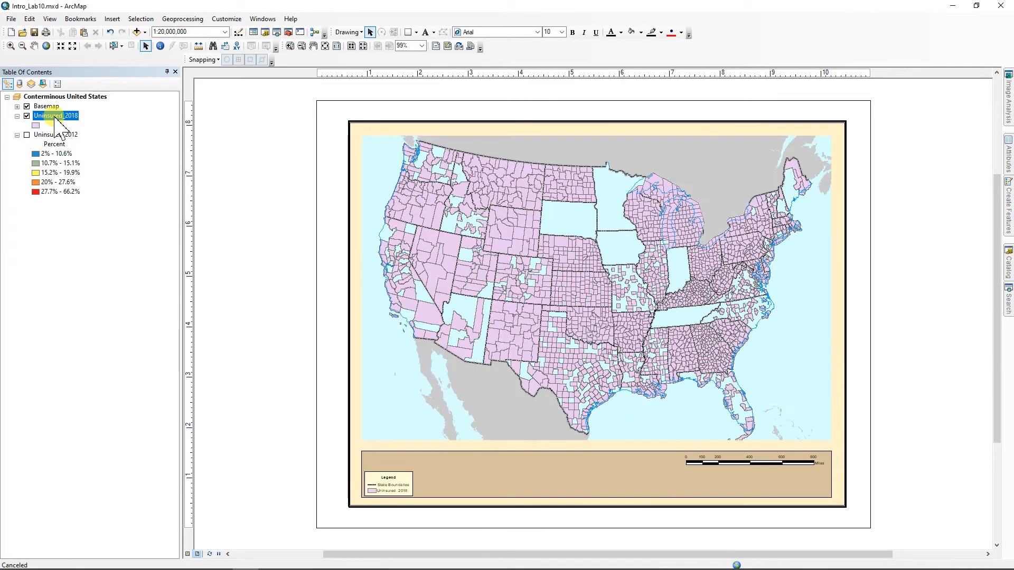
double_click(57, 121)
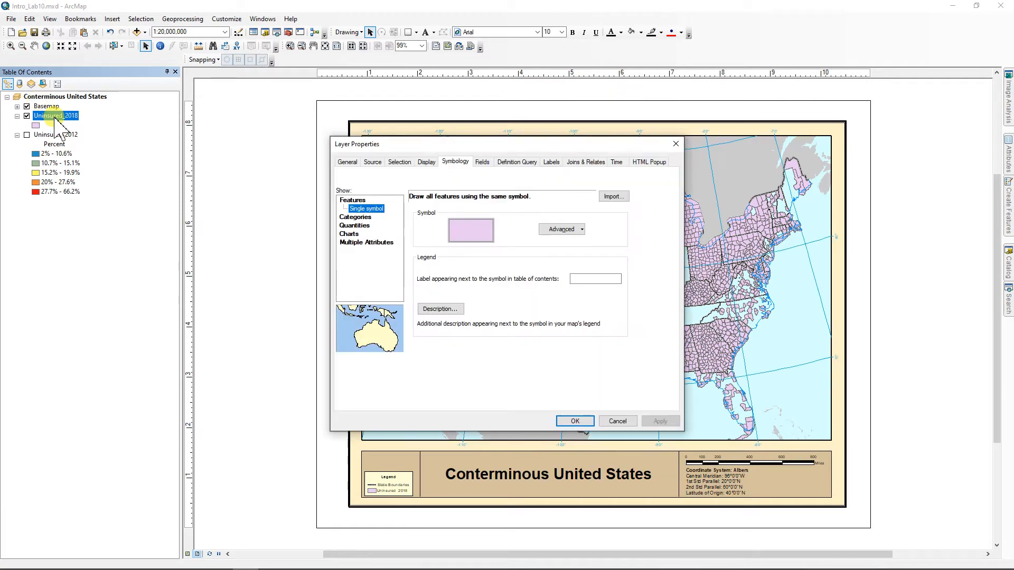
click(359, 228)
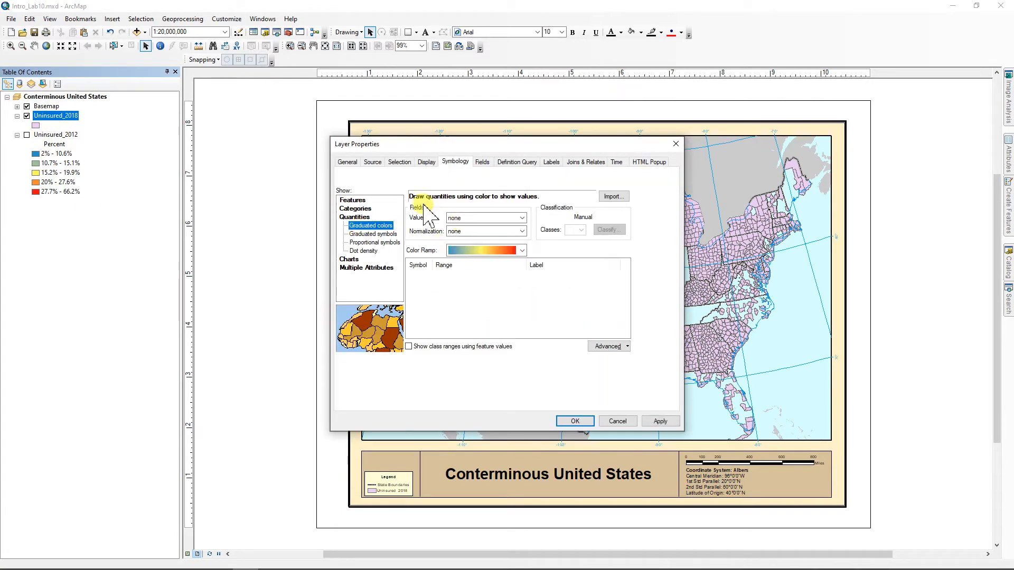
click(504, 218)
click(506, 221)
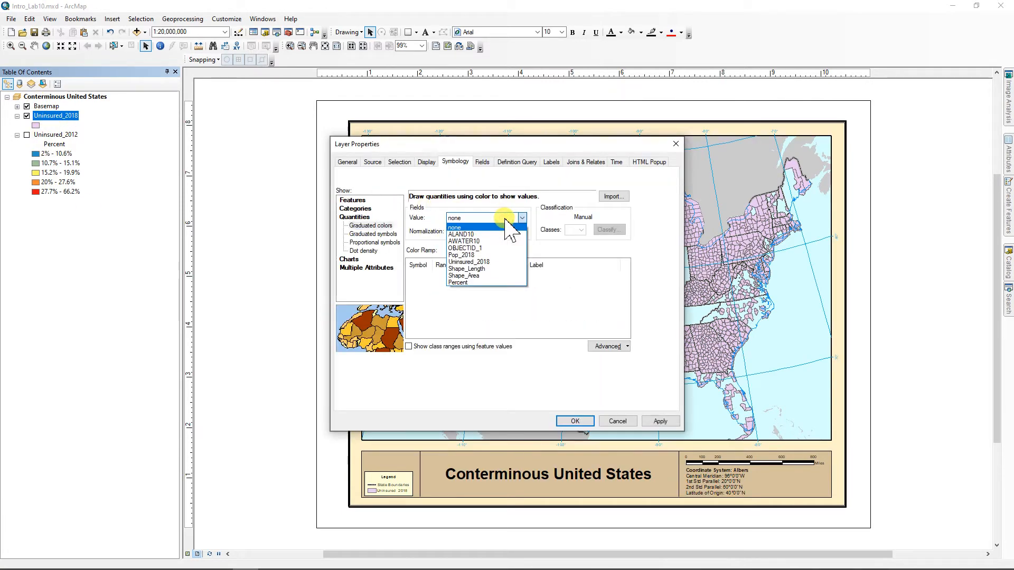
click(459, 287)
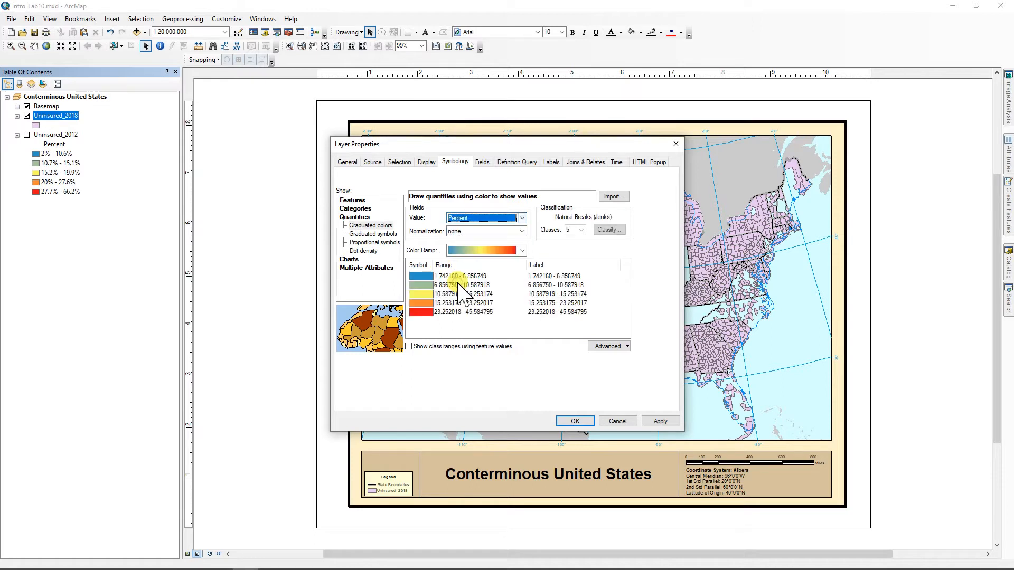
Format the Uninsured_2018 class labels as percentages with 1 decimal place, treating the numbers as already percentages, and apply the symbology
right_click(553, 302)
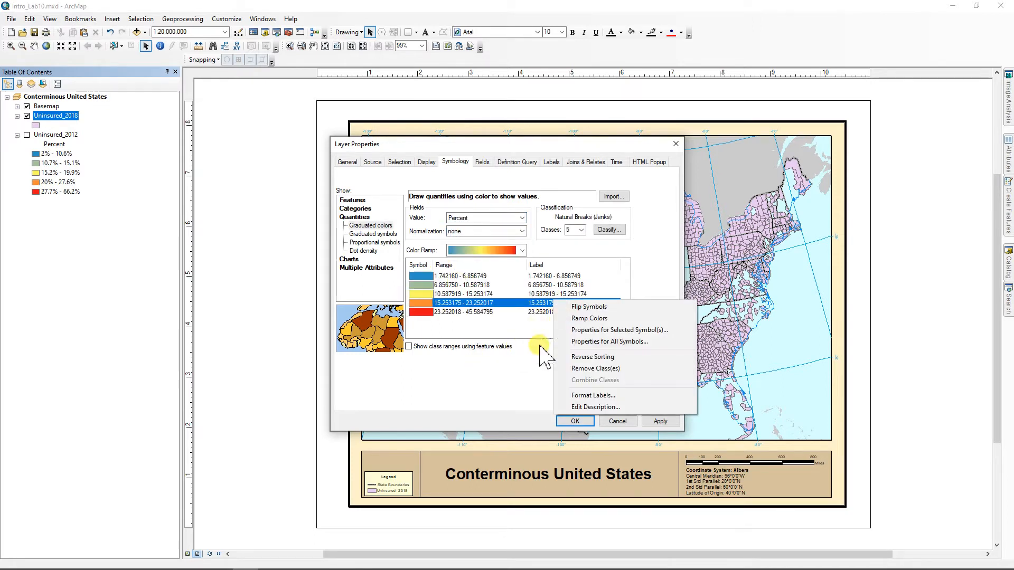
click(590, 395)
click(437, 248)
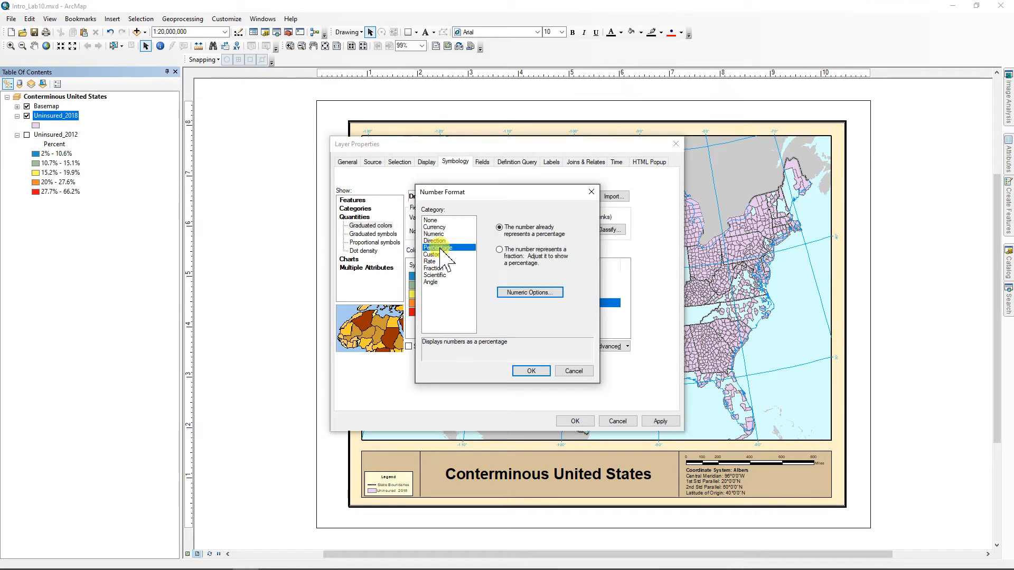
click(525, 290)
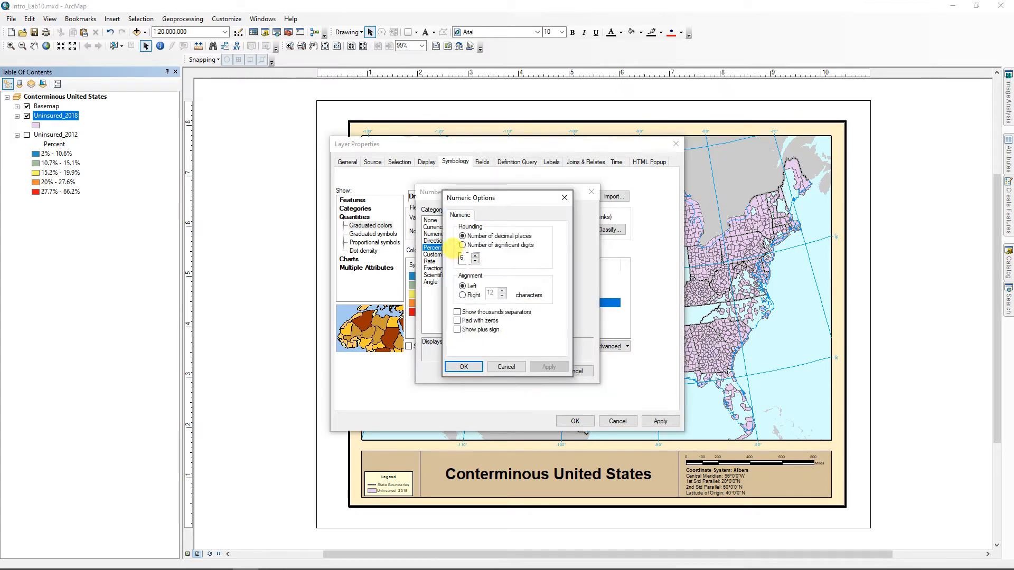
double_click(463, 258)
text(1)
click(463, 366)
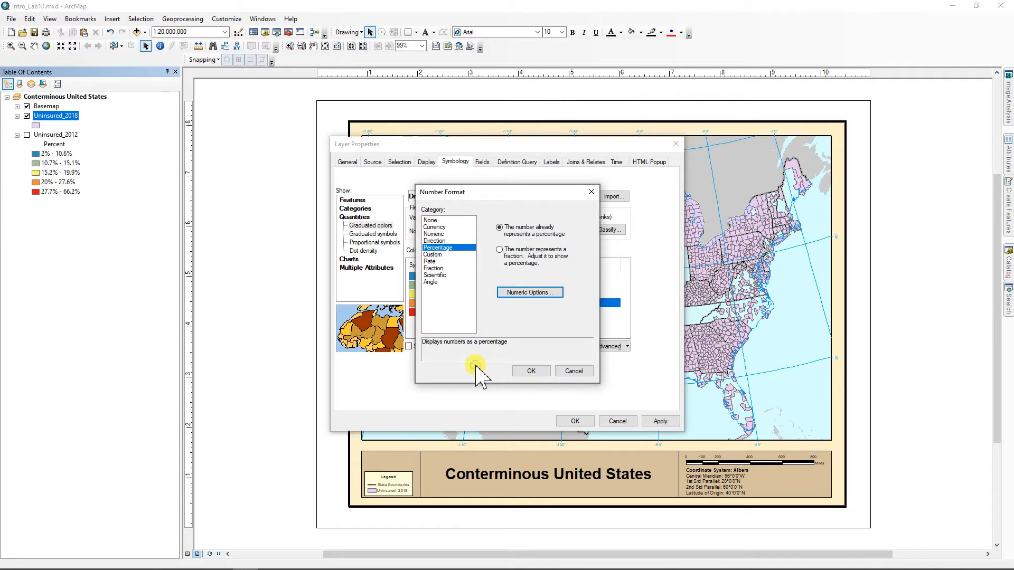
click(531, 371)
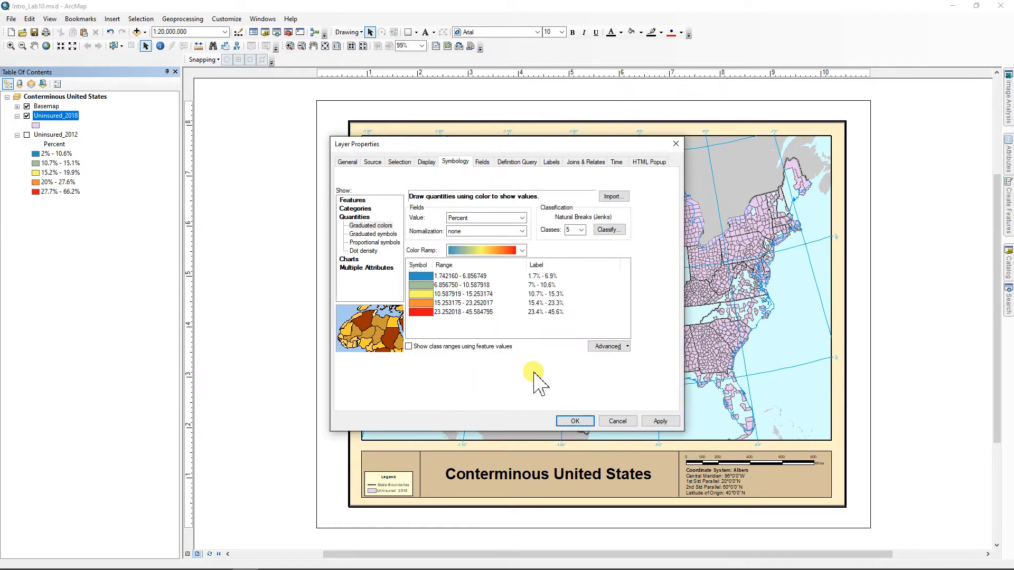
click(575, 420)
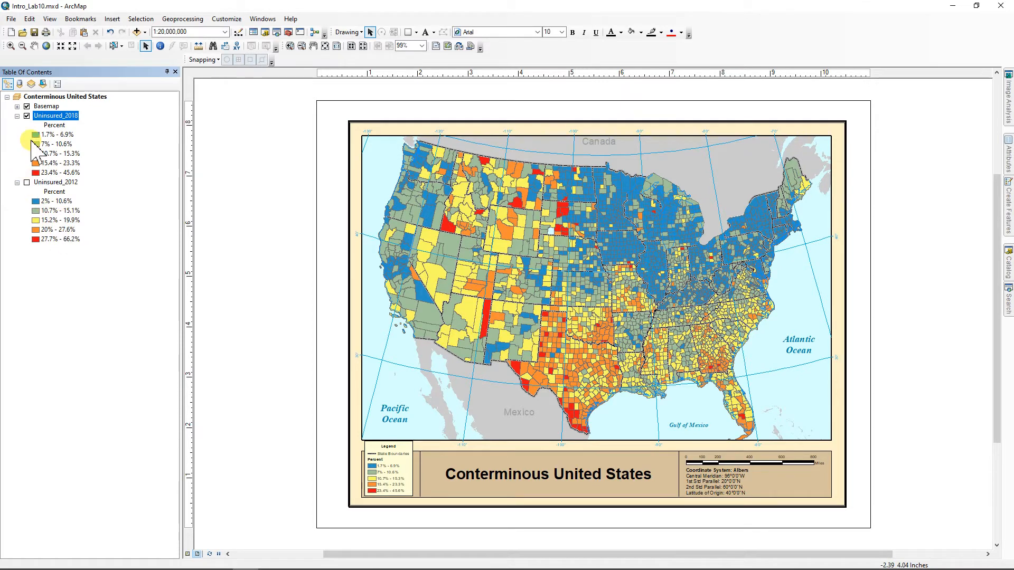
Turn off the Uninsured_2018 layer, then turn on and select the Uninsured_2012 layer
click(27, 115)
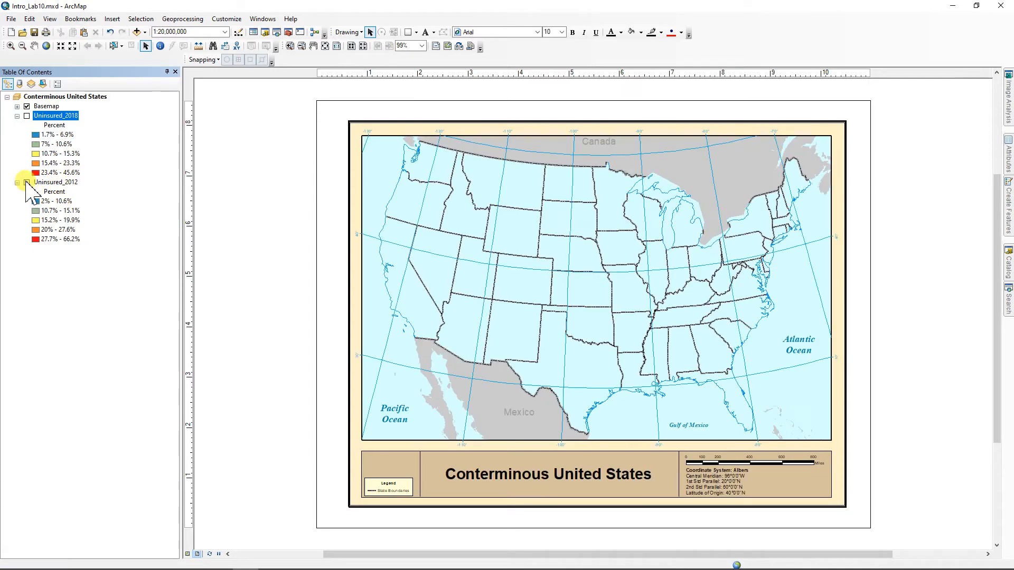
click(27, 182)
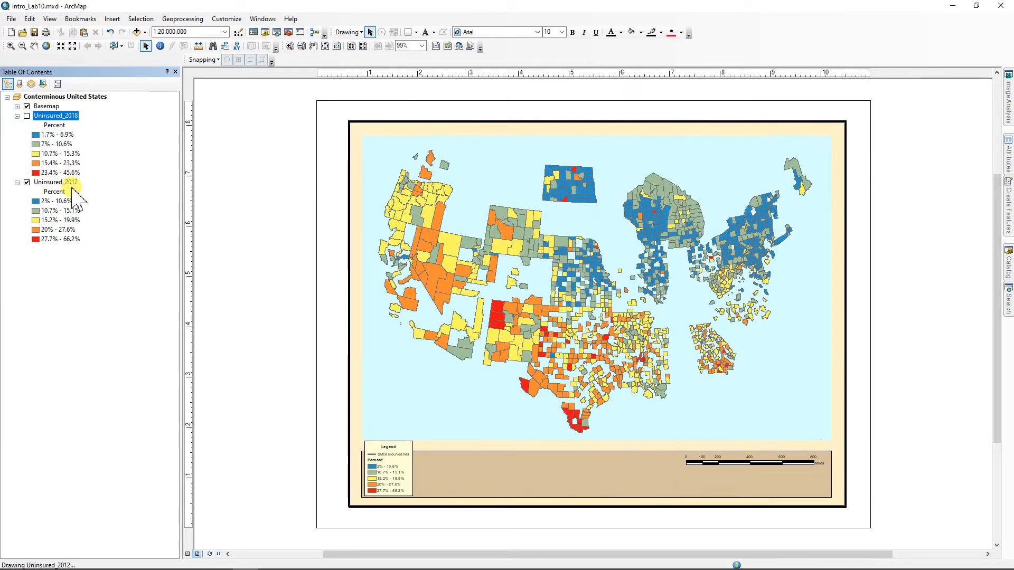
click(62, 184)
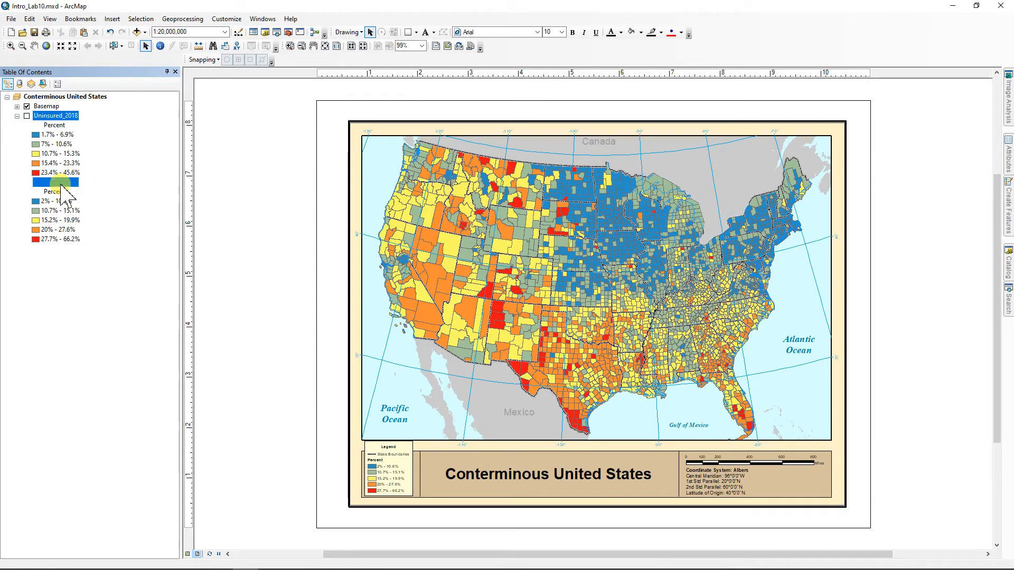
Classify the Uninsured_2012 layer's Percent values with the Geometrical Interval method in five classes and apply it to the map
double_click(61, 184)
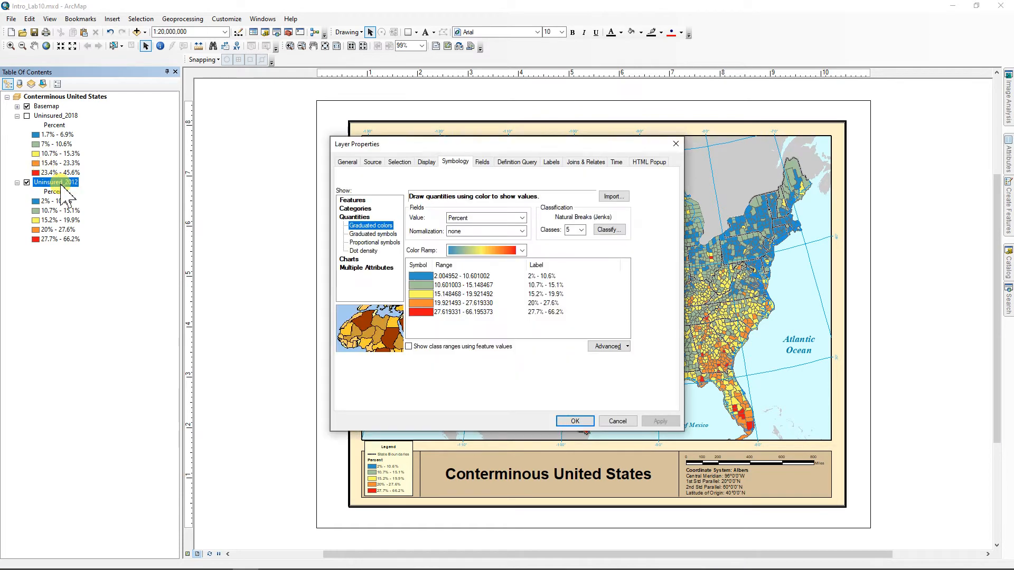
click(607, 230)
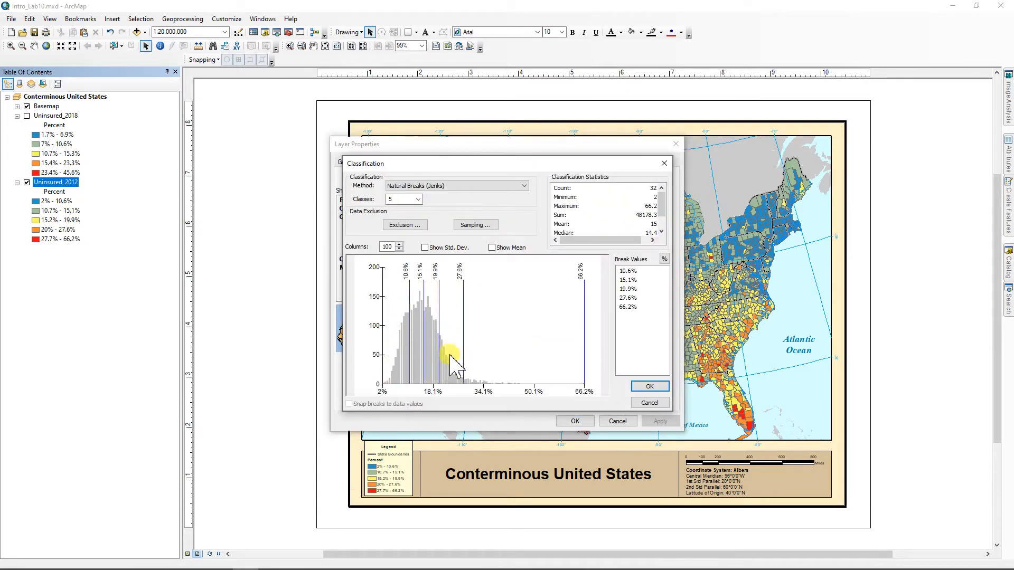
click(525, 186)
click(409, 229)
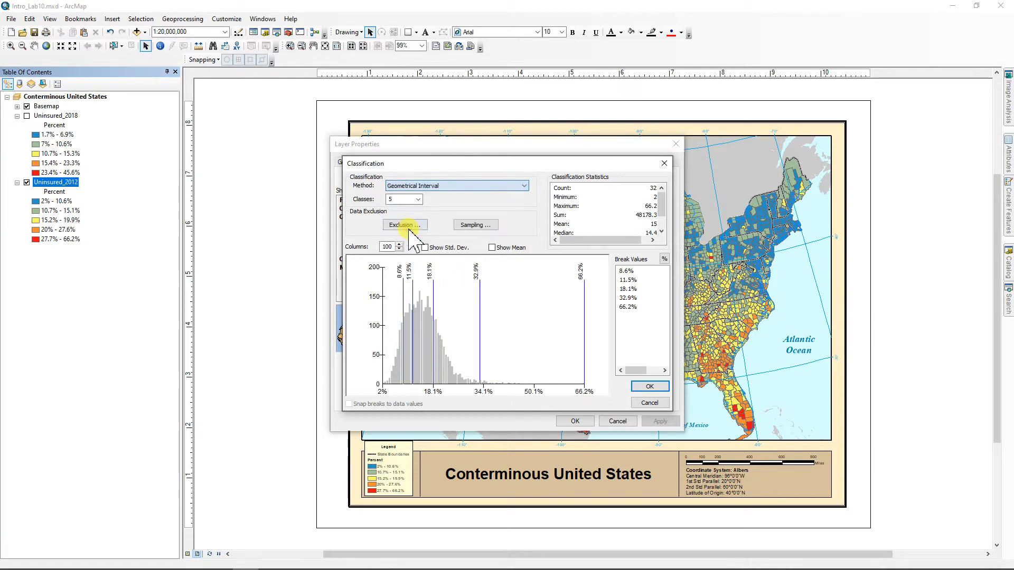
click(649, 387)
drag(549, 144, 245, 102)
click(365, 378)
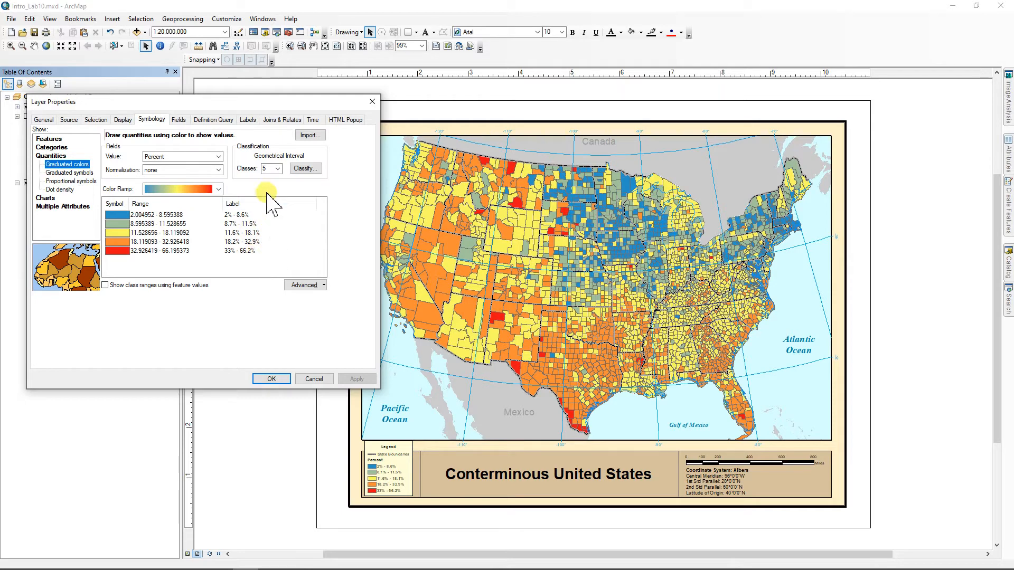
Set the two highest class breaks of the Uninsured_2012 layer manually to 67% and 30%
click(305, 168)
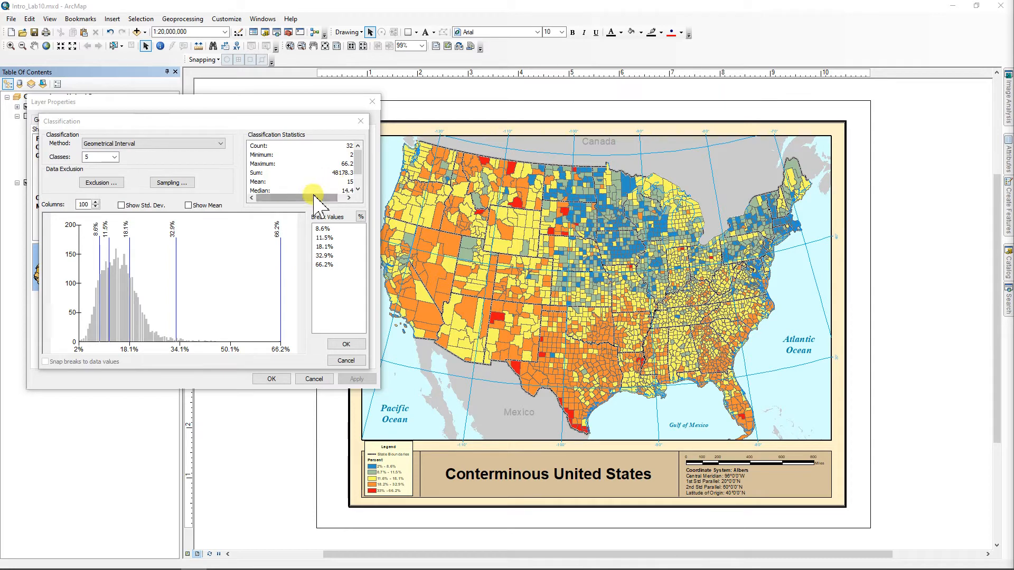
drag(316, 199, 323, 200)
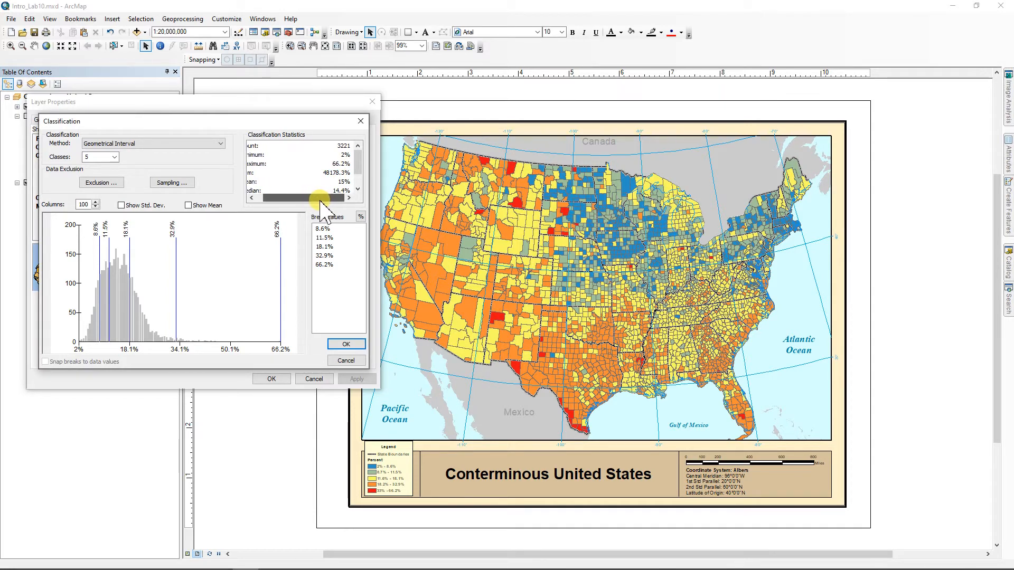
drag(320, 200, 314, 199)
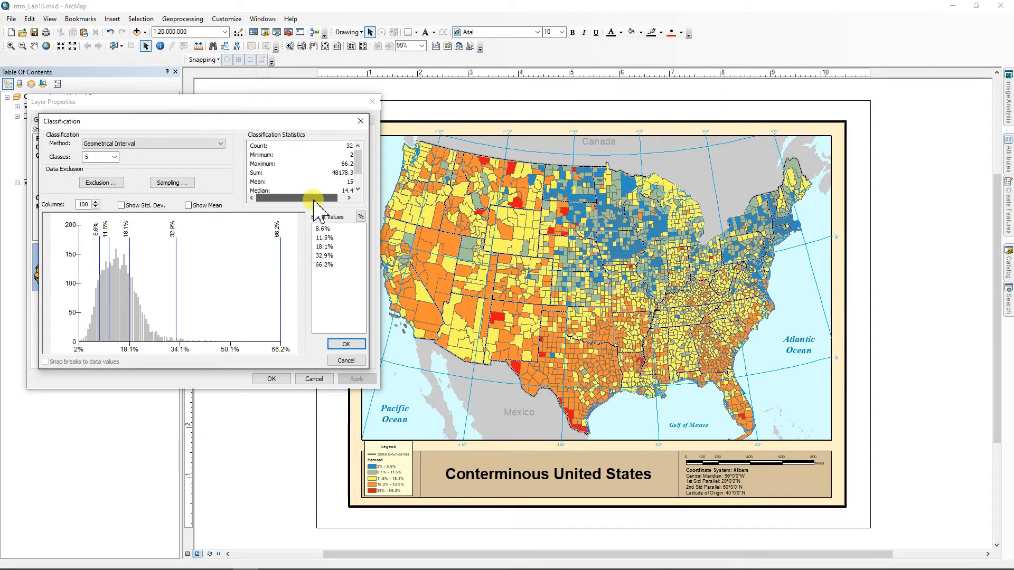
double_click(325, 264)
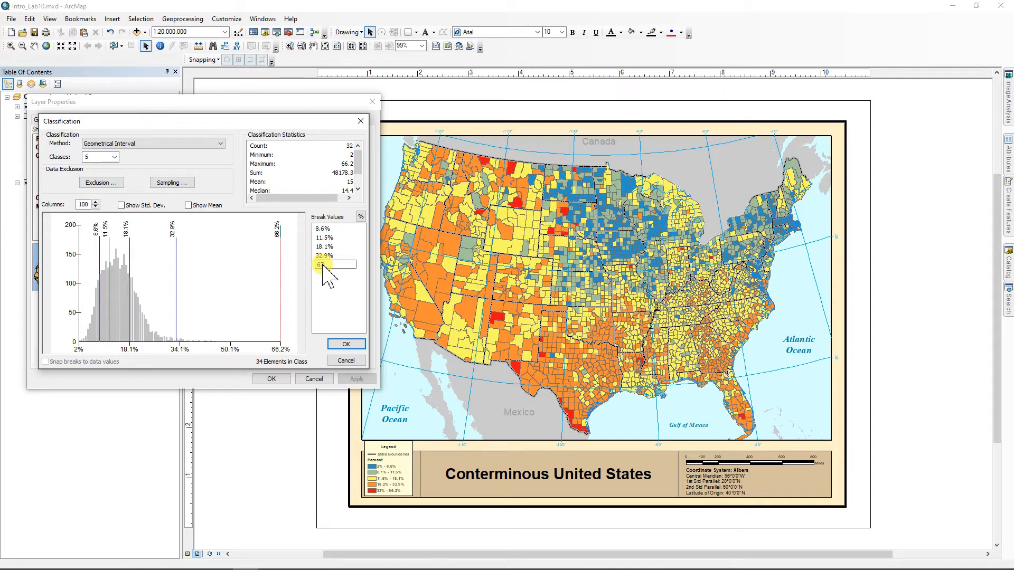
key(Up)
text(30)
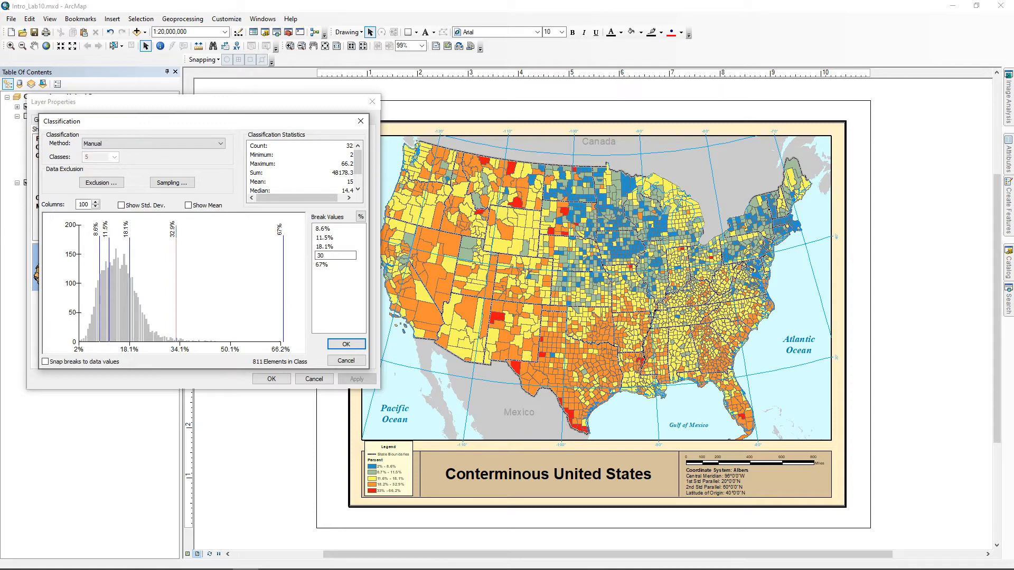
key(Up)
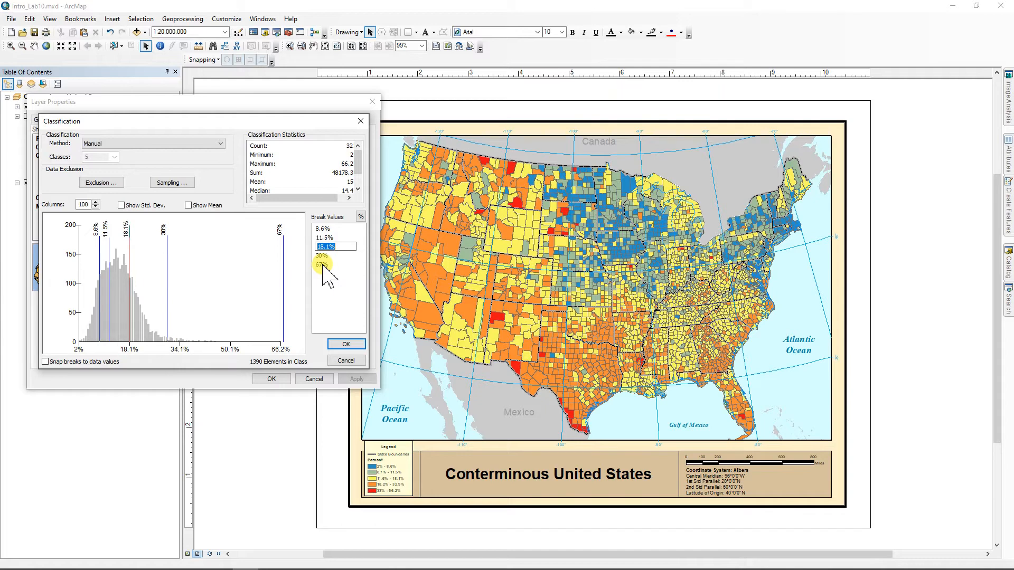
Set the remaining Uninsured_2012 class breaks to 20%, 15% and 10%, and apply the manual classification to the layer
text(20)
key(Up)
text(1)
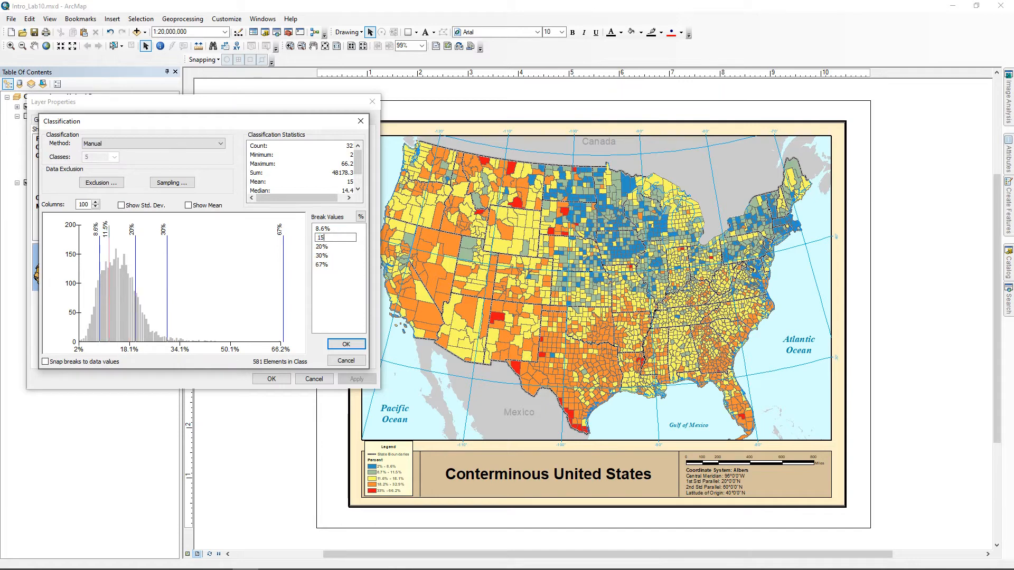
key(Up)
text(1)
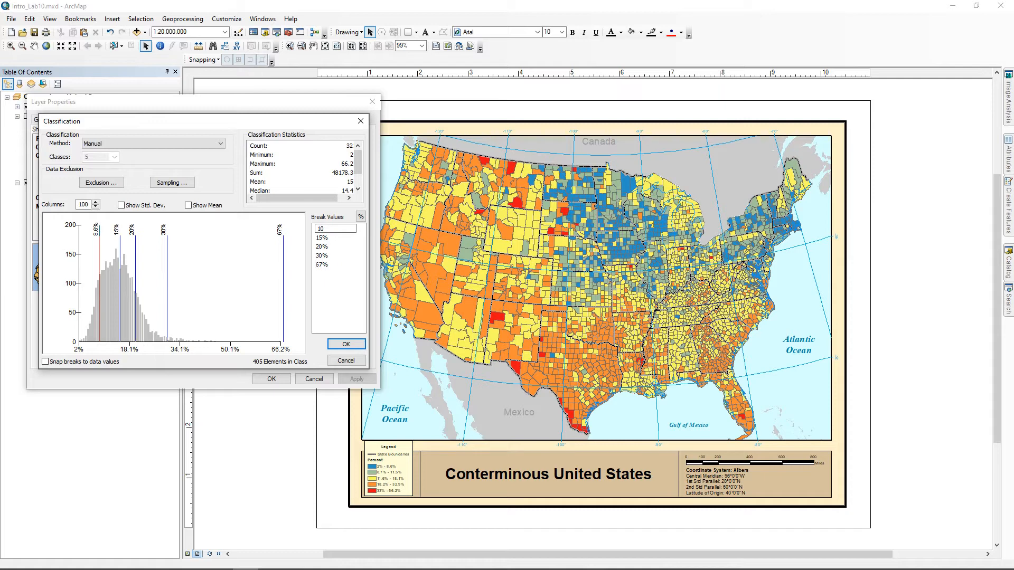
text(0)
click(346, 344)
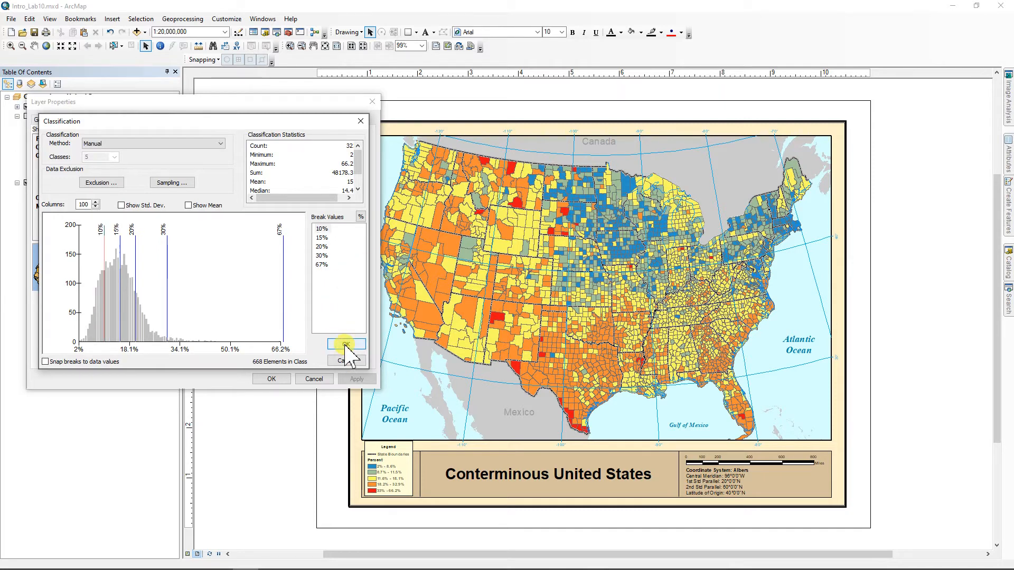
click(357, 379)
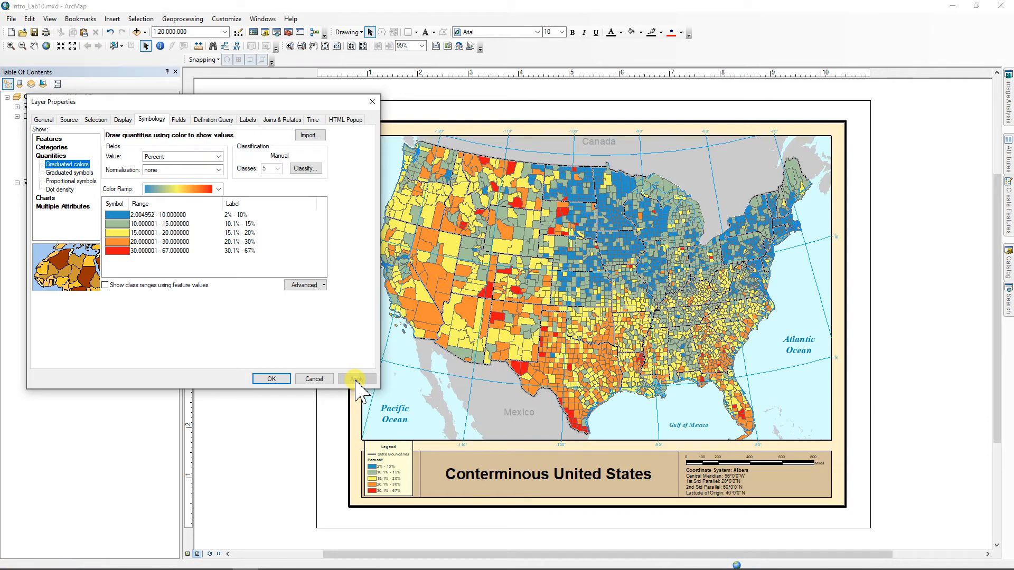
click(271, 379)
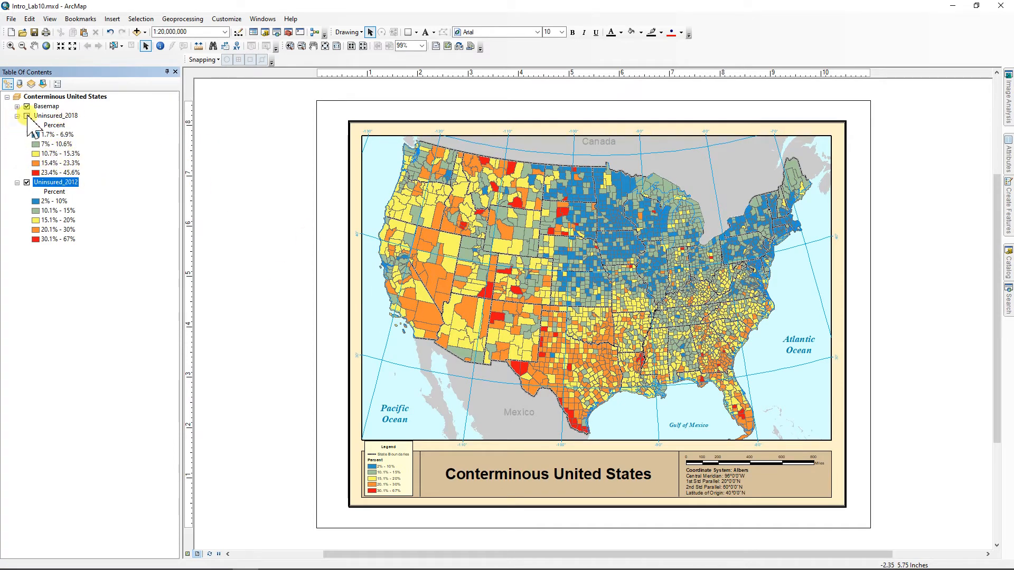
Turn on the Uninsured_2018 layer and import the complete symbology definition from Uninsured_2012, matched to the Percent field
ctrl+click(25, 117)
click(26, 116)
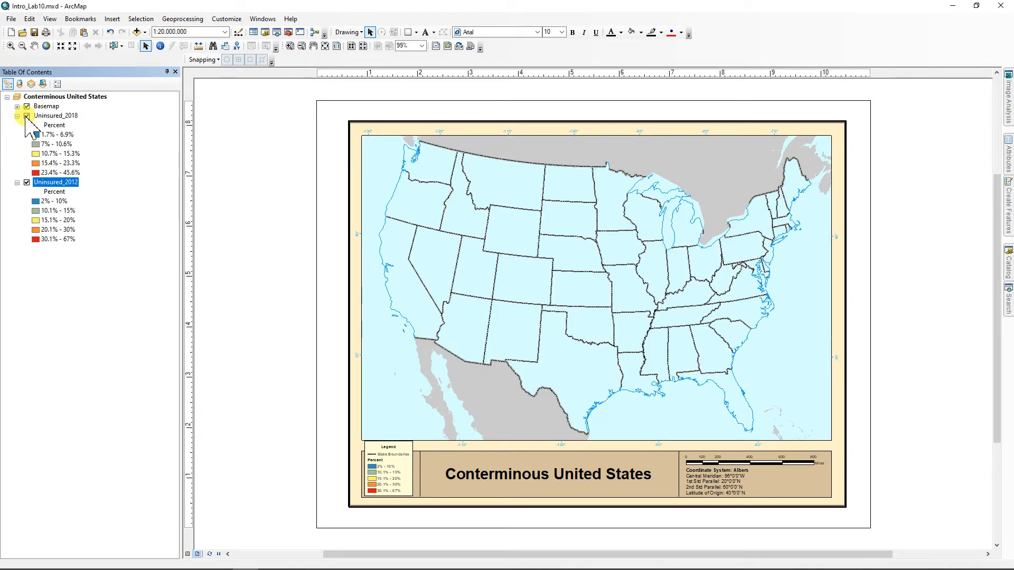
double_click(58, 117)
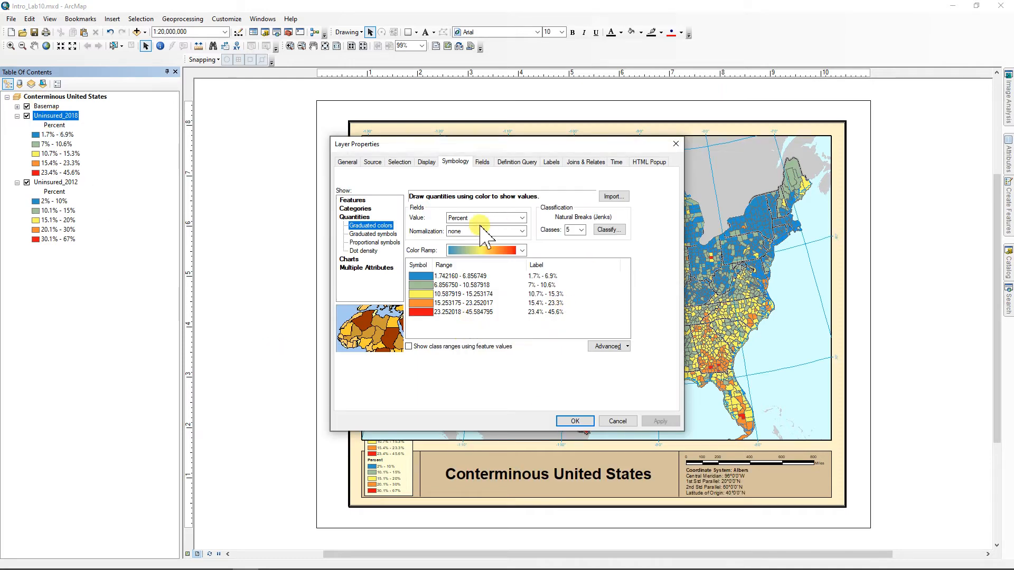
click(614, 196)
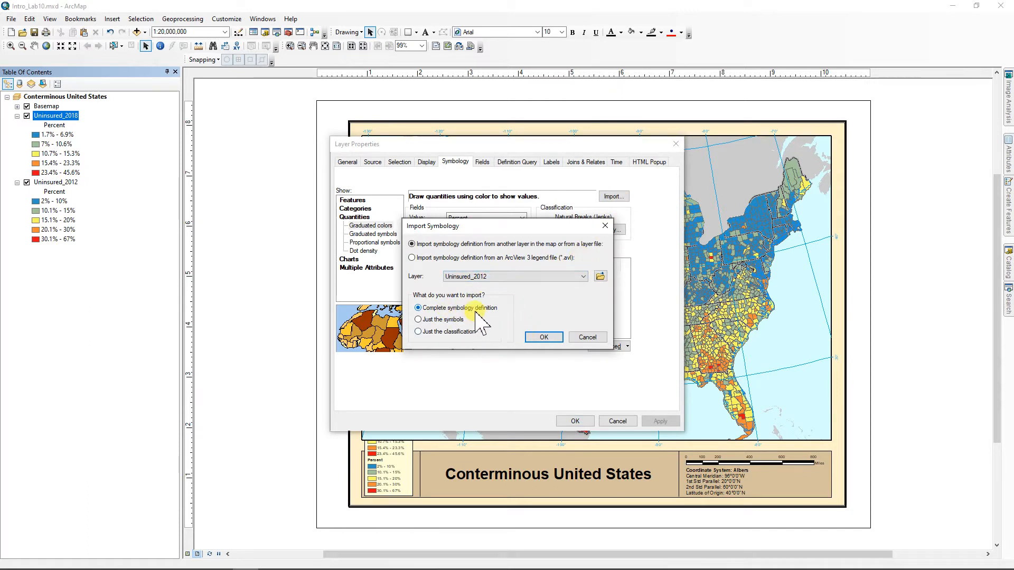
click(546, 337)
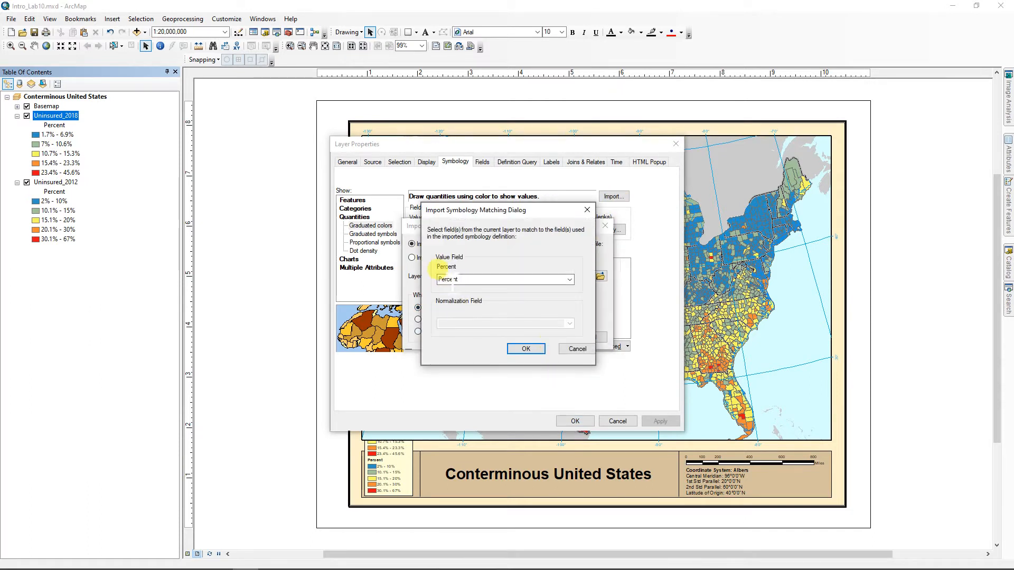
click(526, 349)
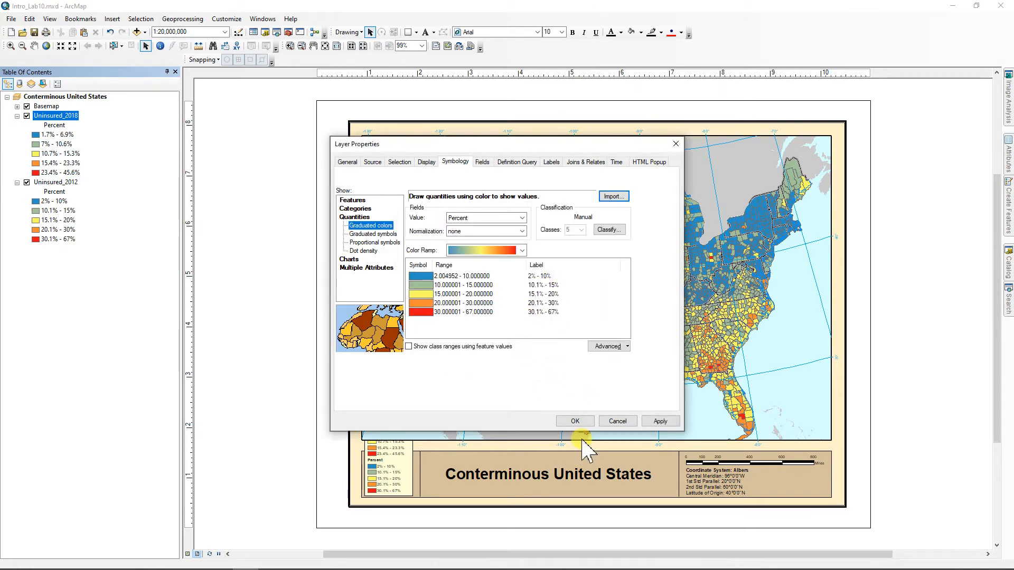
click(577, 422)
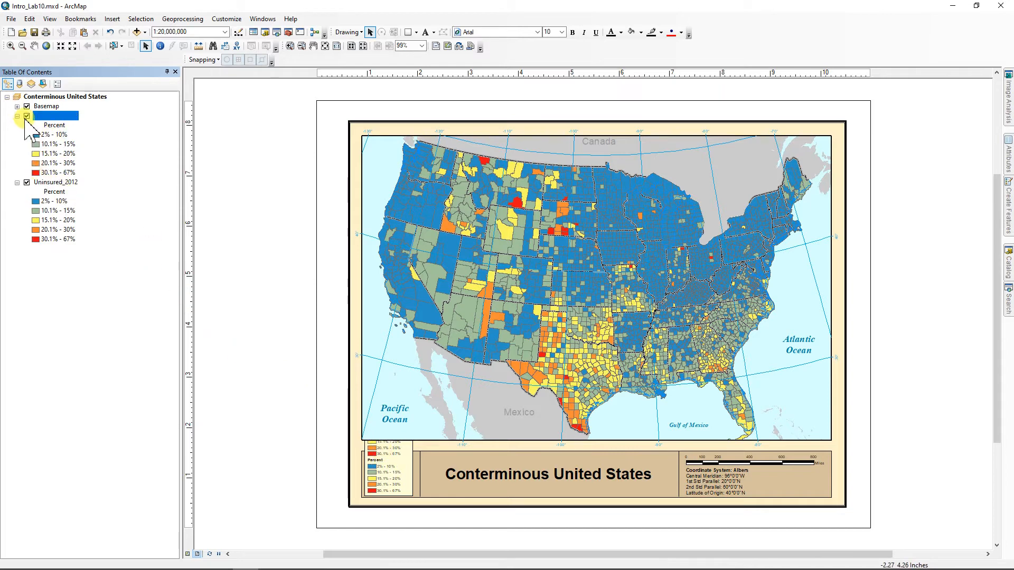
Hide the Uninsured_2018 layer and remove every item except Uninsured_2012 from the layout's legend
click(27, 115)
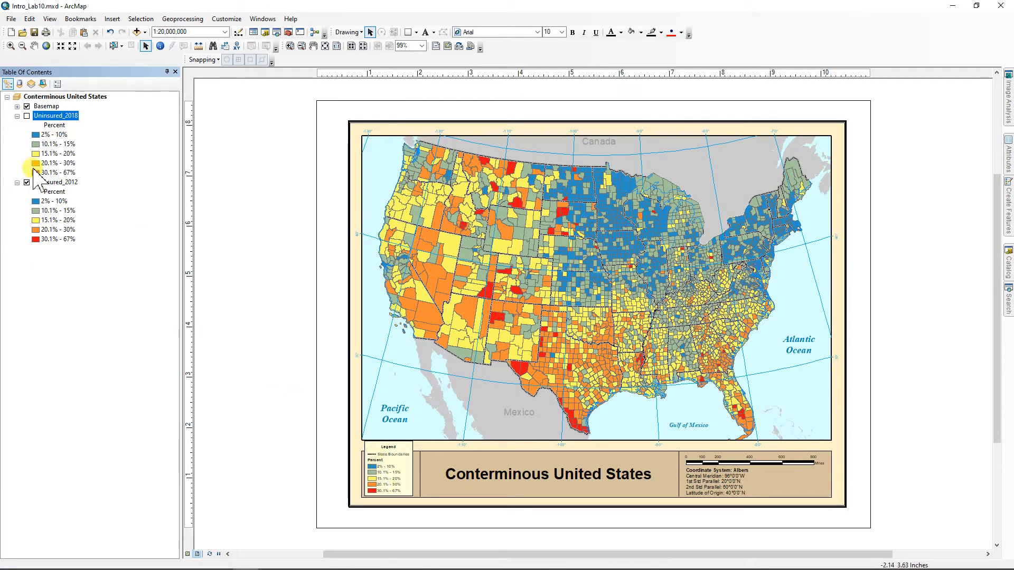
click(54, 182)
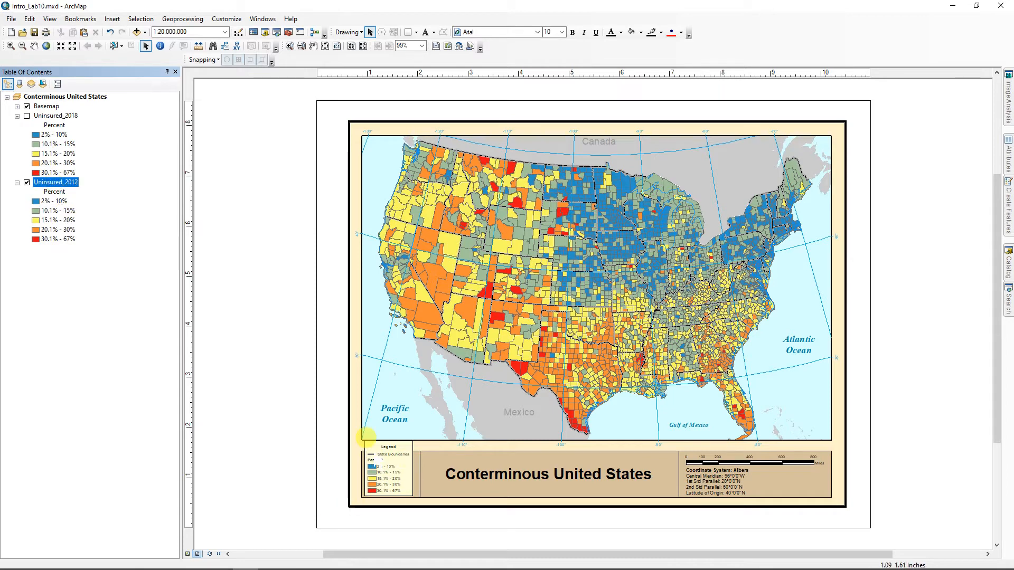
click(368, 444)
right_click(379, 460)
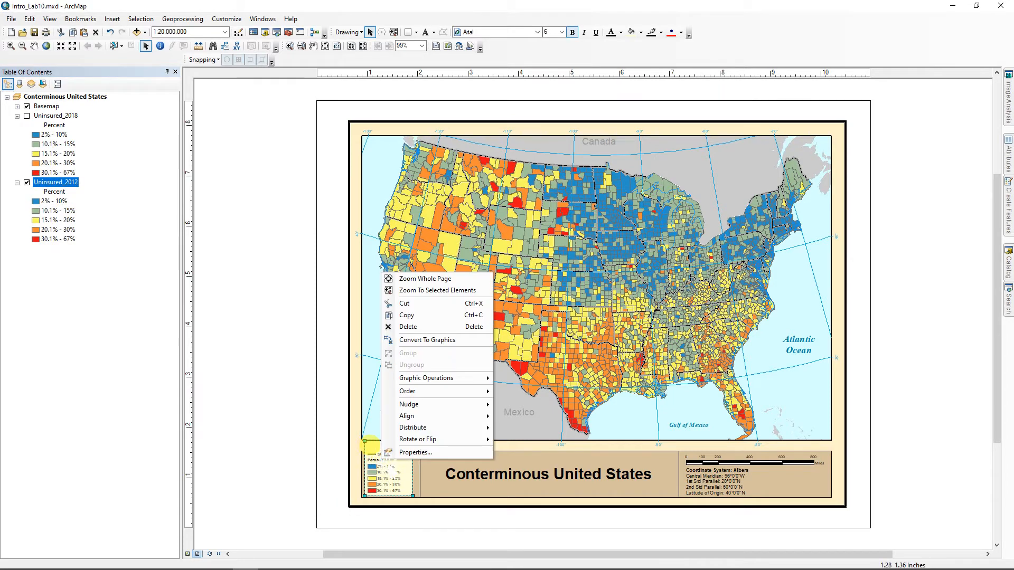
click(417, 457)
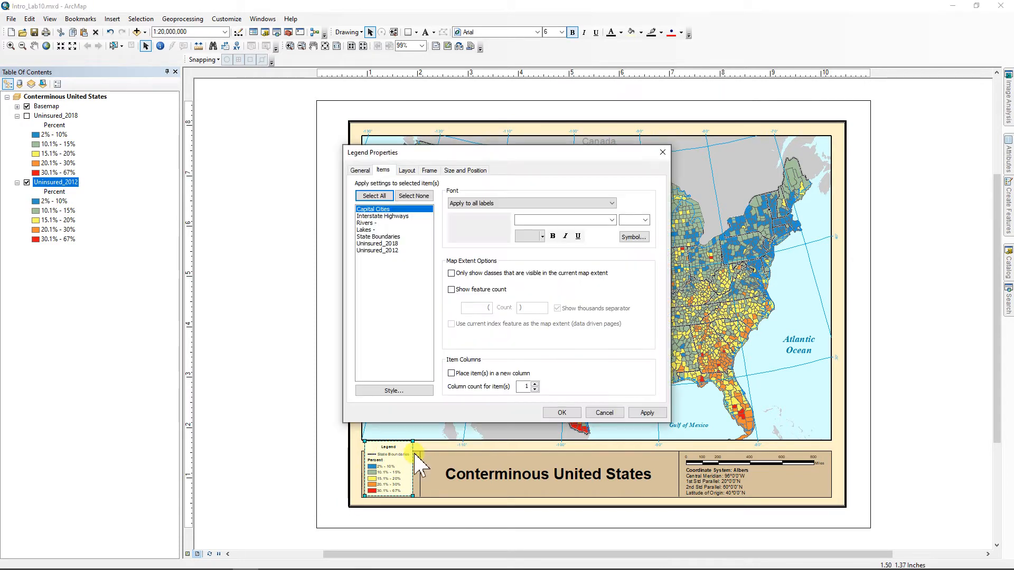
click(360, 170)
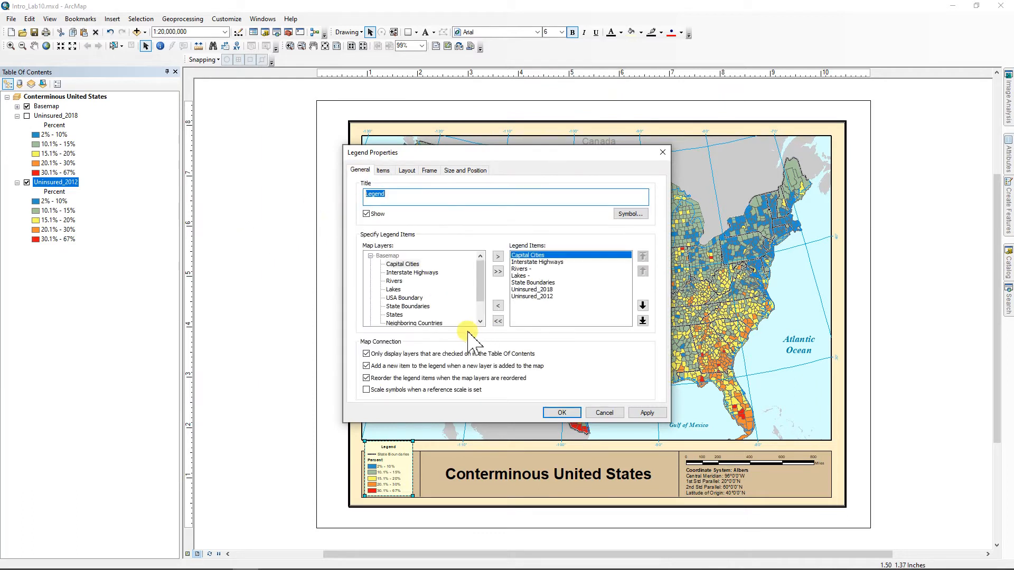
click(498, 305)
click(498, 305)
click(498, 305)
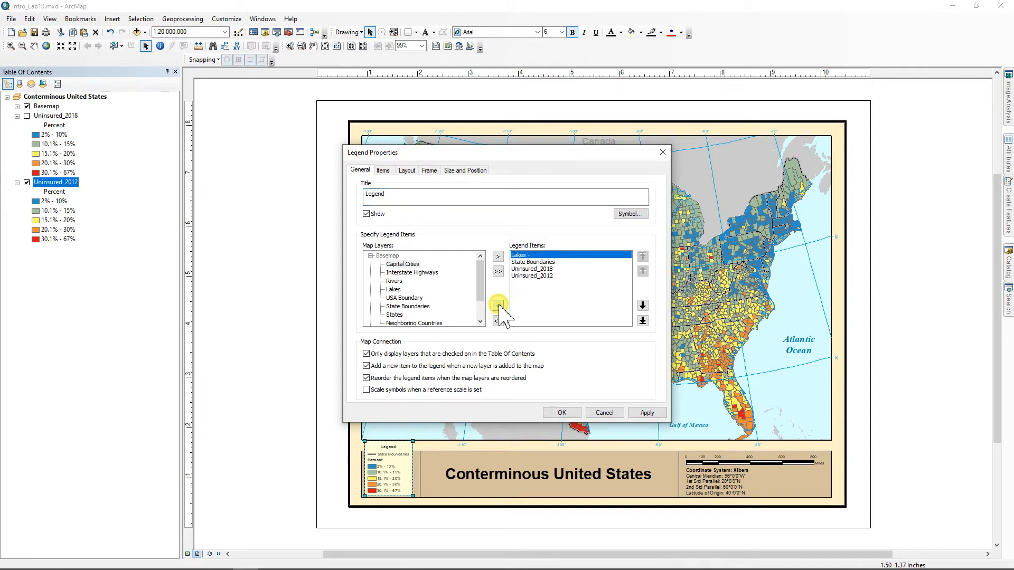
click(498, 305)
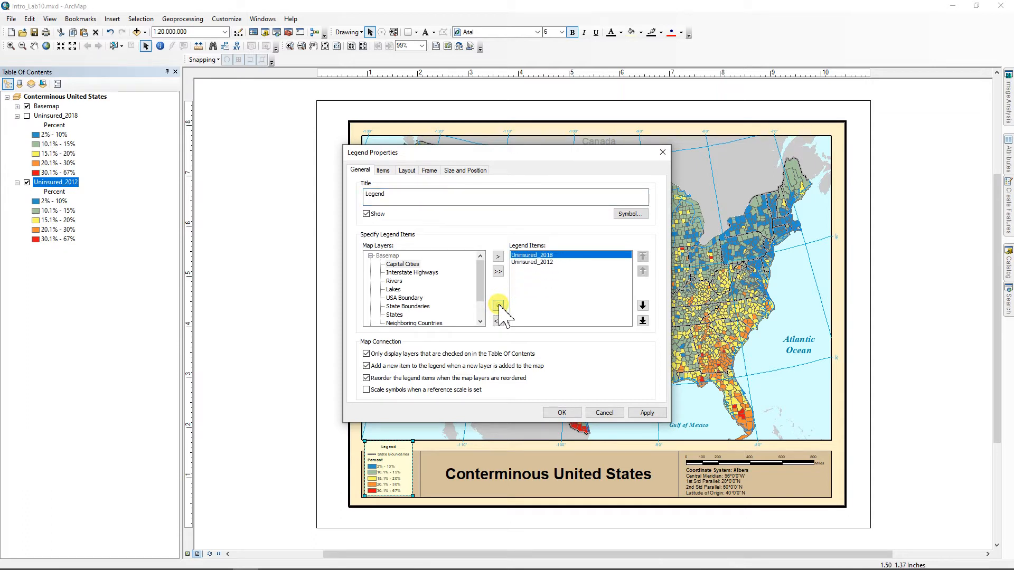
click(498, 305)
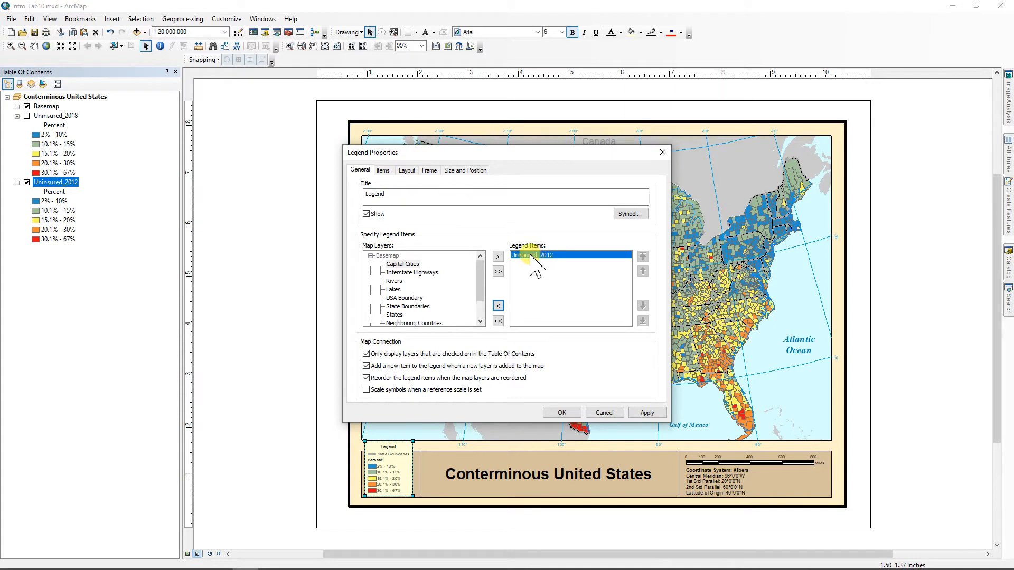
Turn off the heading of the Uninsured_2012 legend item and set the legend title to "Percent Uninsured"
click(383, 170)
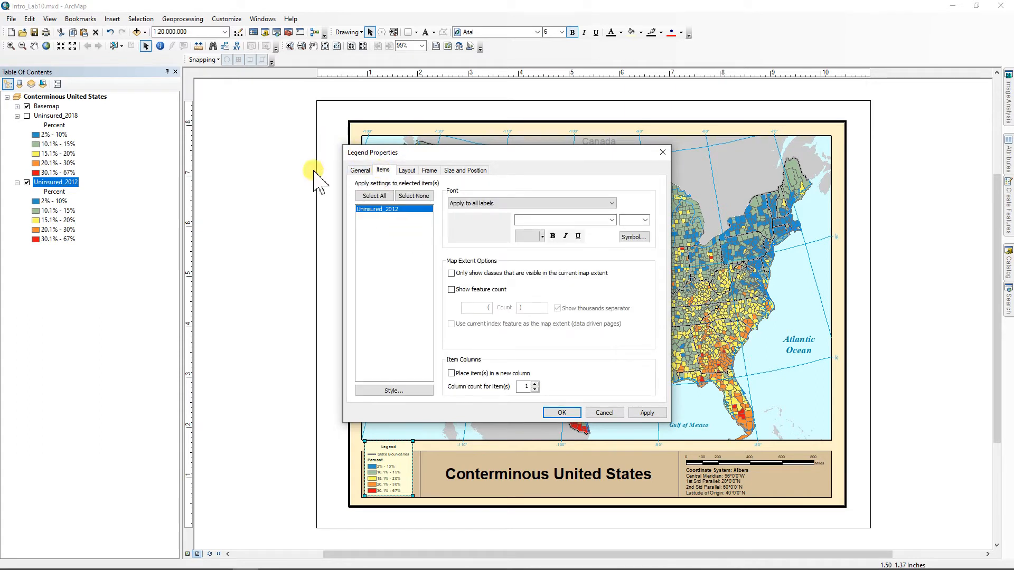
double_click(376, 209)
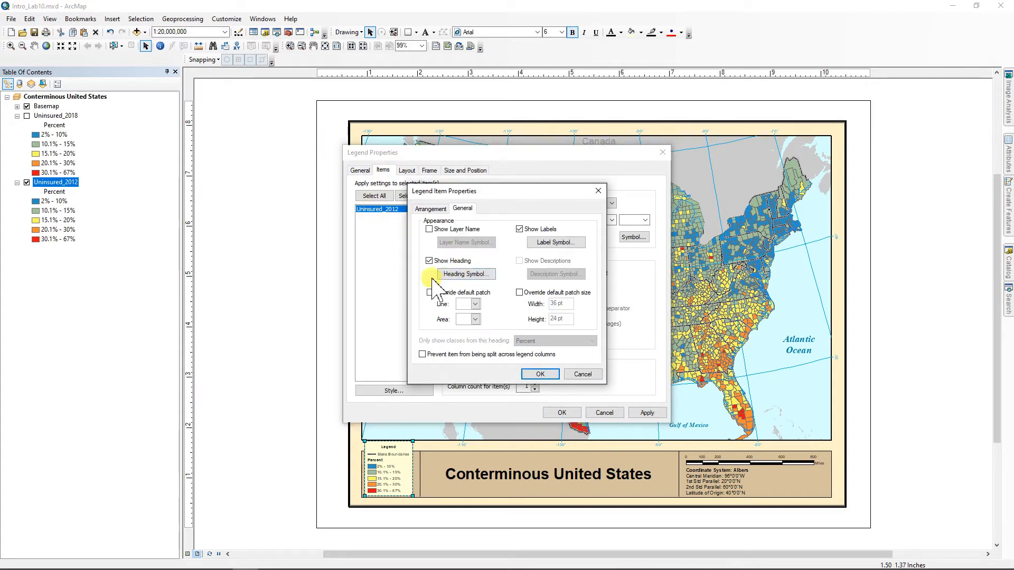
click(429, 260)
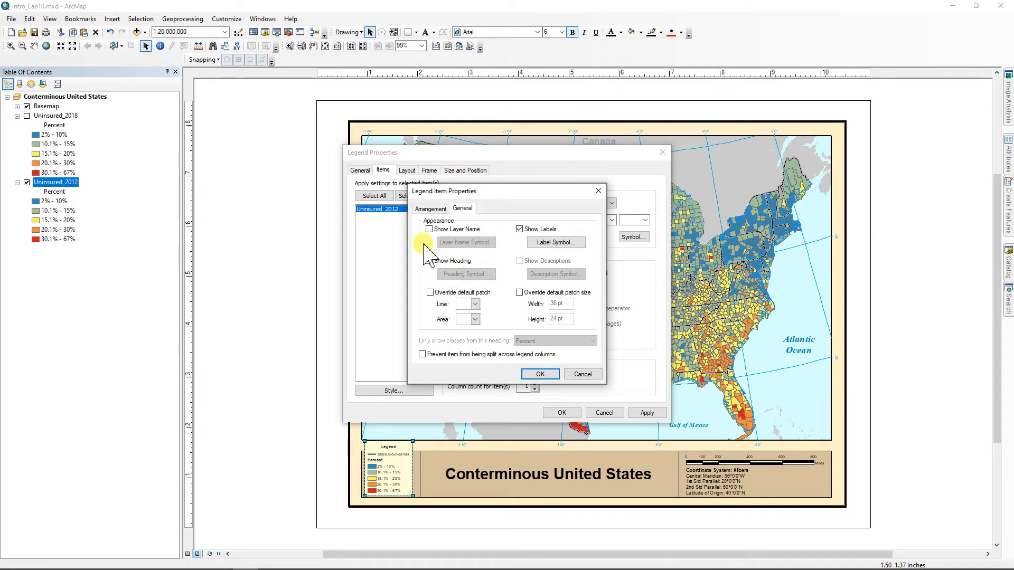
click(539, 373)
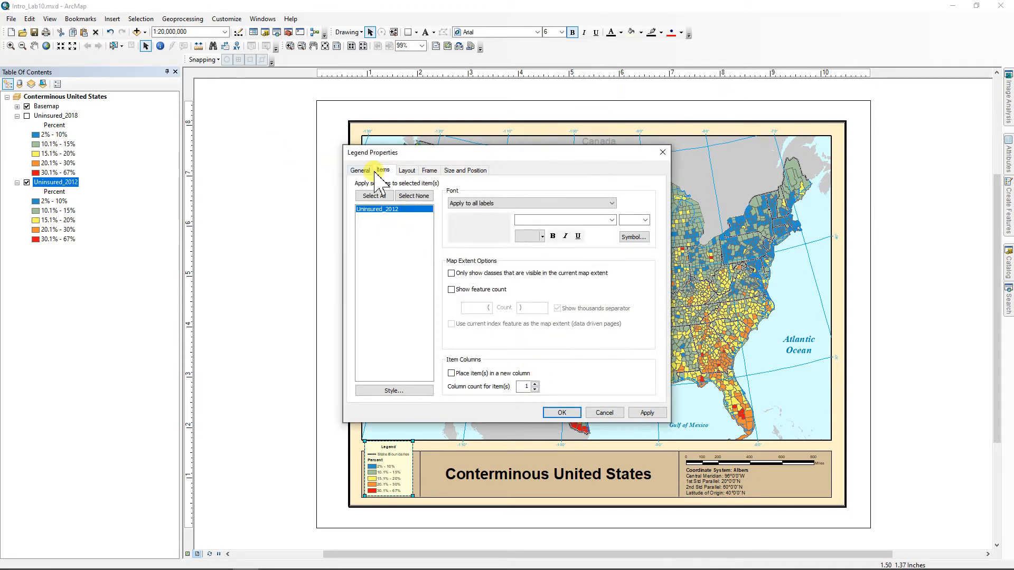
click(360, 169)
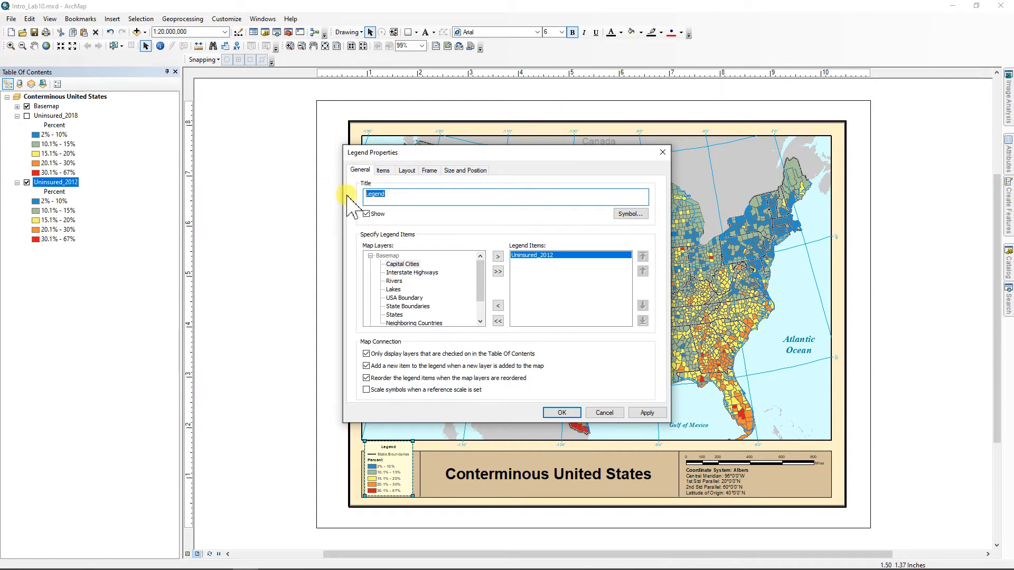
text(Percent Uninsure)
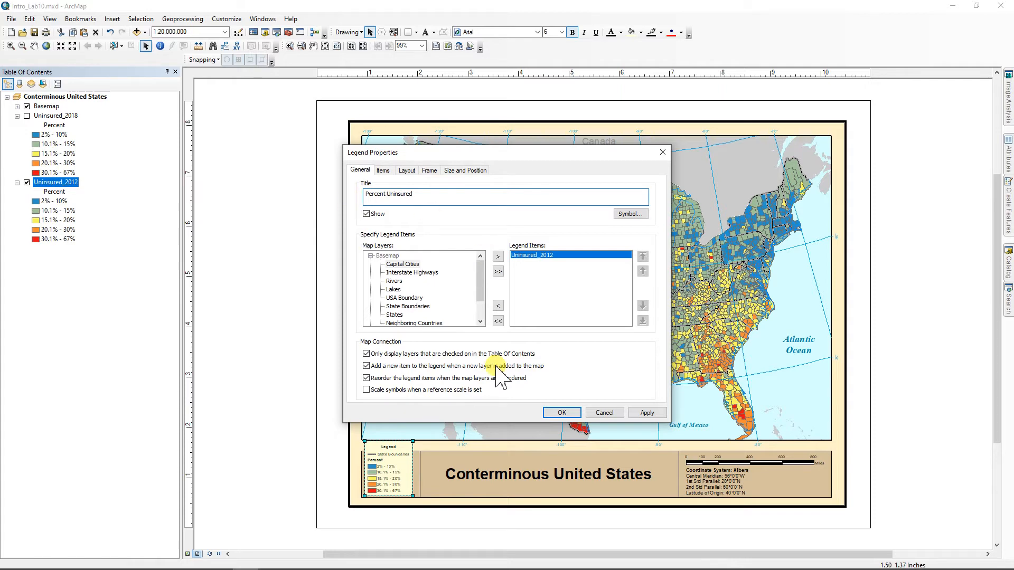
Accept the legend's property changes and deselect the legend on the layout
click(564, 413)
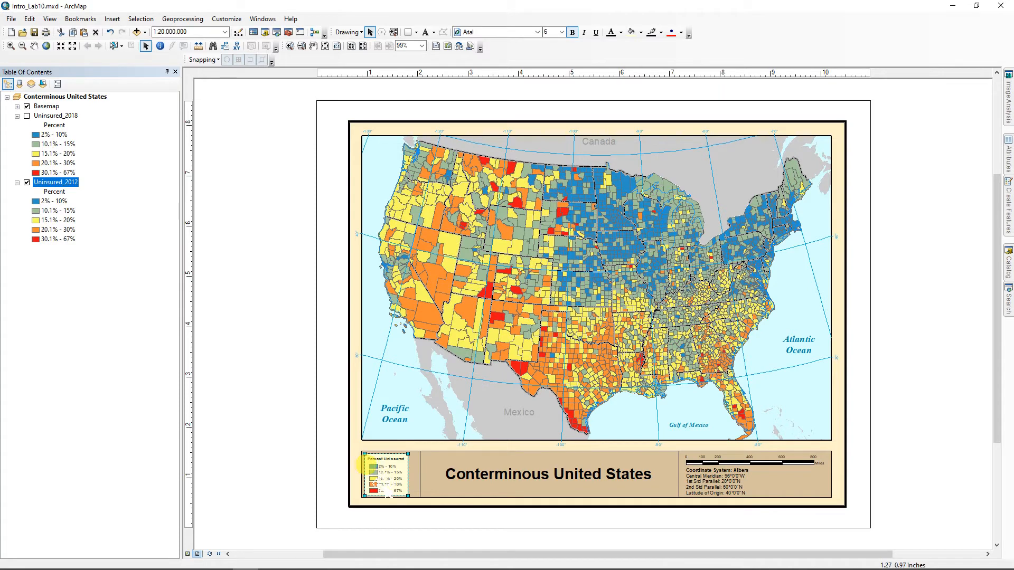
click(262, 405)
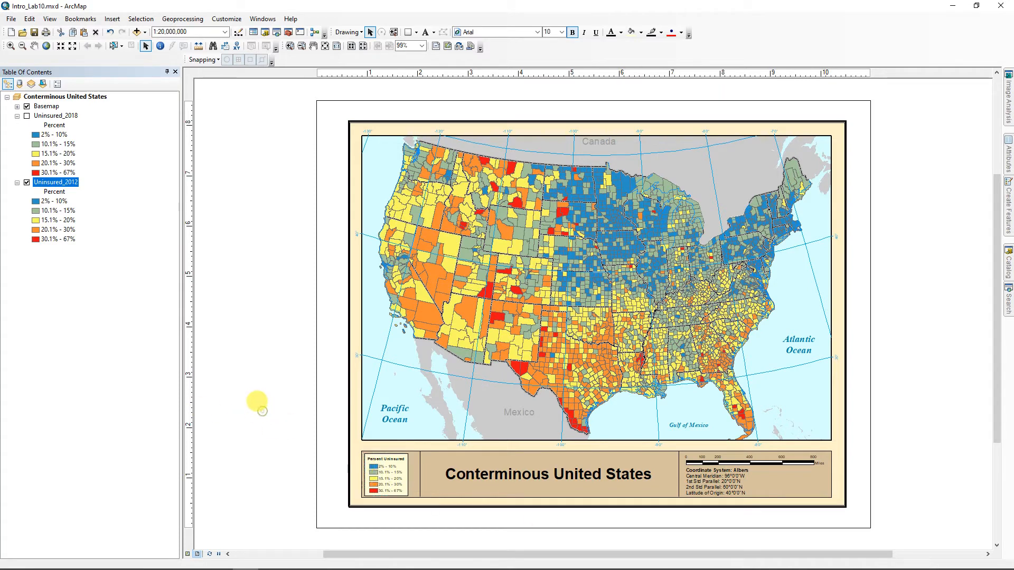
Convert the layout's dynamic "Conterminous United States" title text to graphics
click(549, 474)
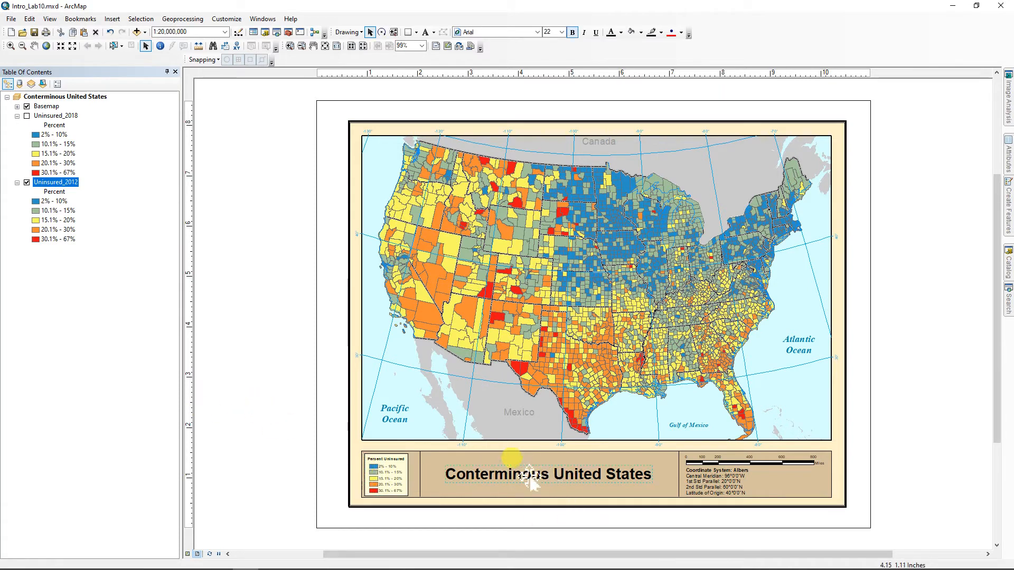
right_click(531, 477)
click(564, 470)
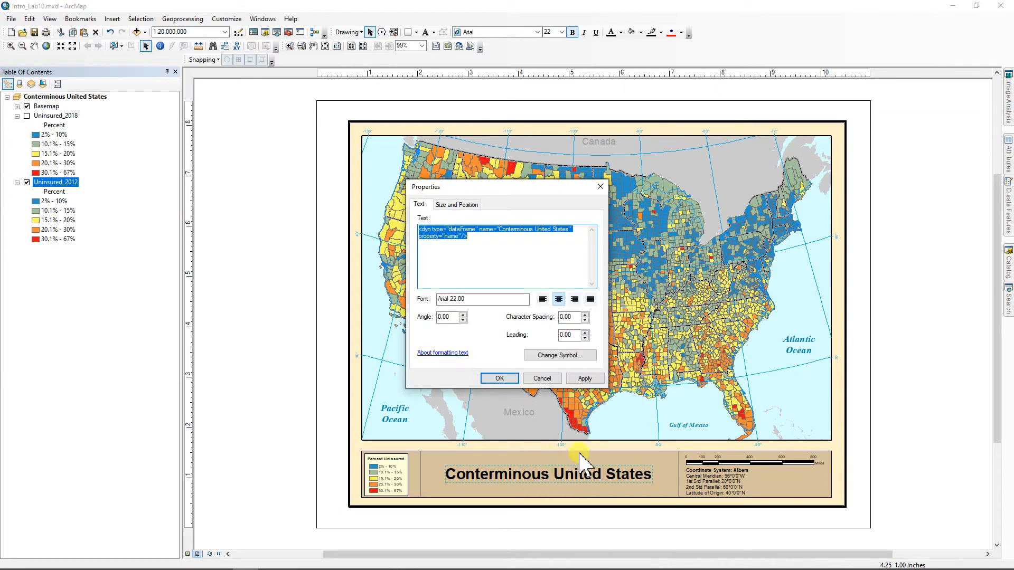
click(543, 378)
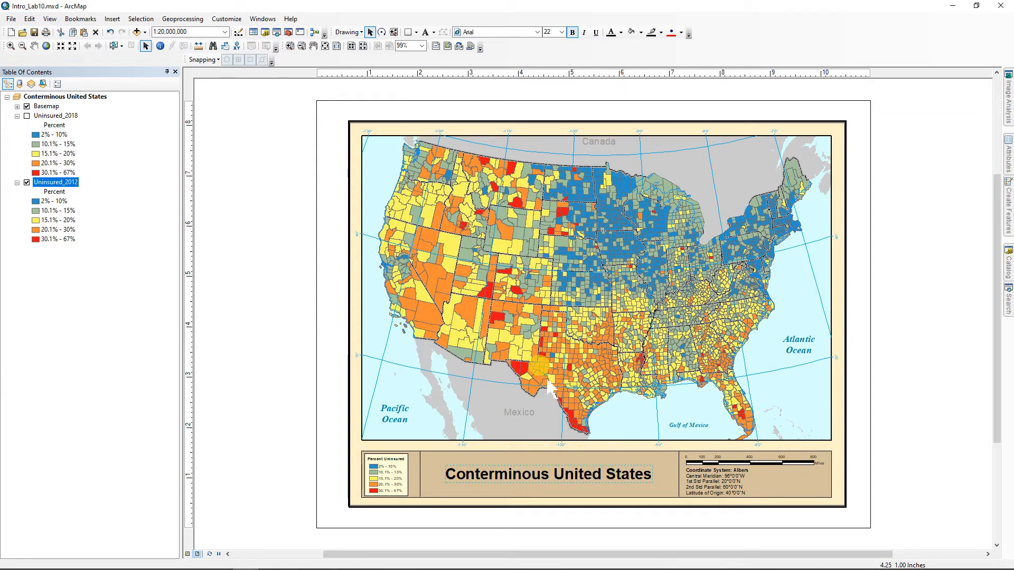
right_click(527, 476)
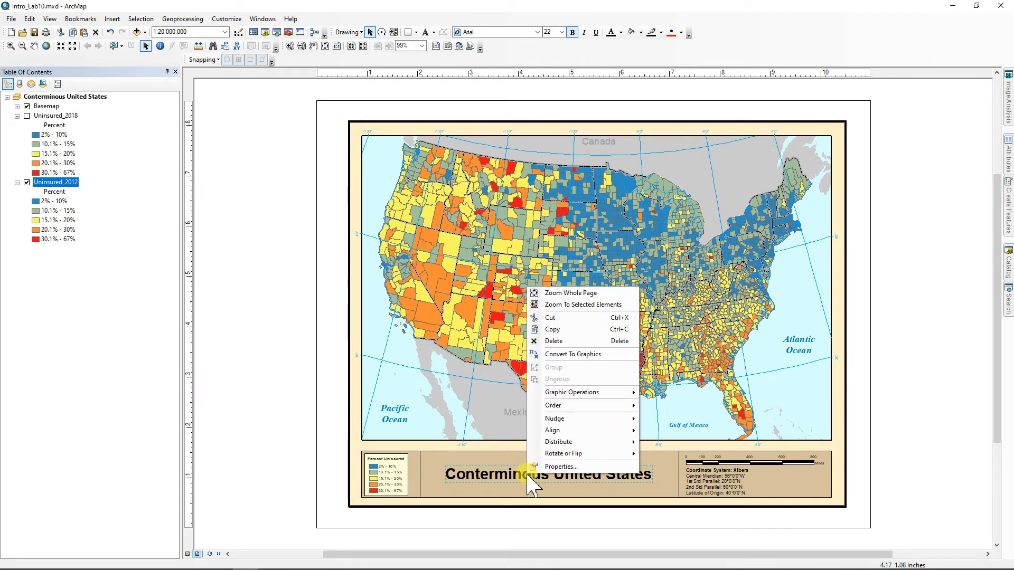
click(563, 354)
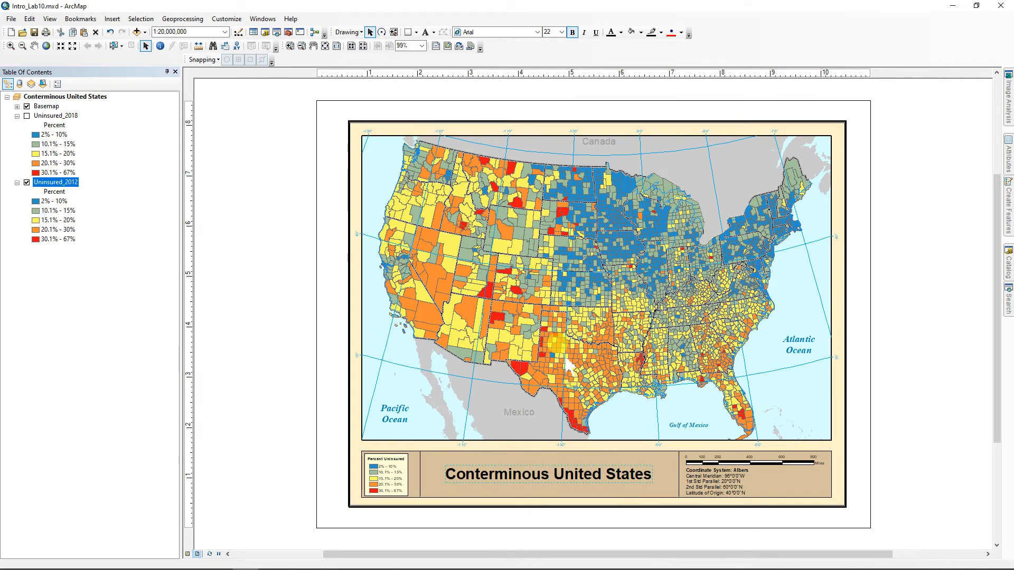
Change the map title's text to "Uninsured in 2012, United States" and apply it
right_click(523, 476)
click(554, 469)
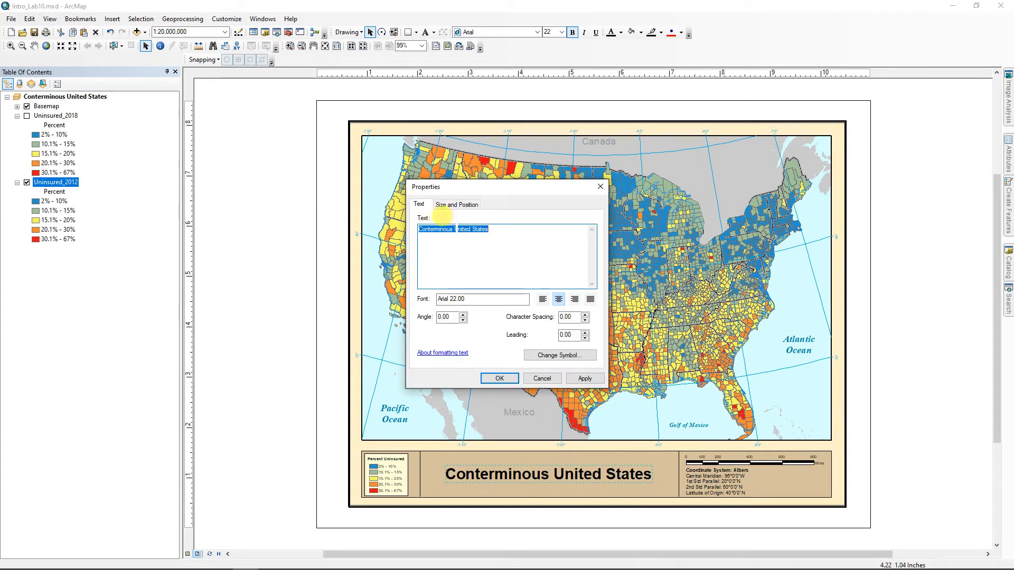
double_click(422, 230)
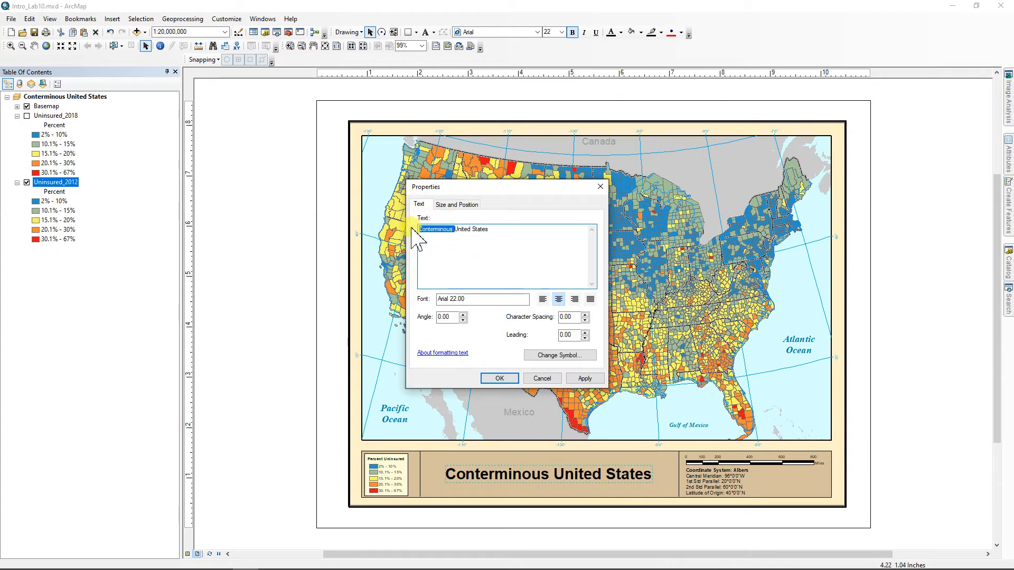
text(Un)
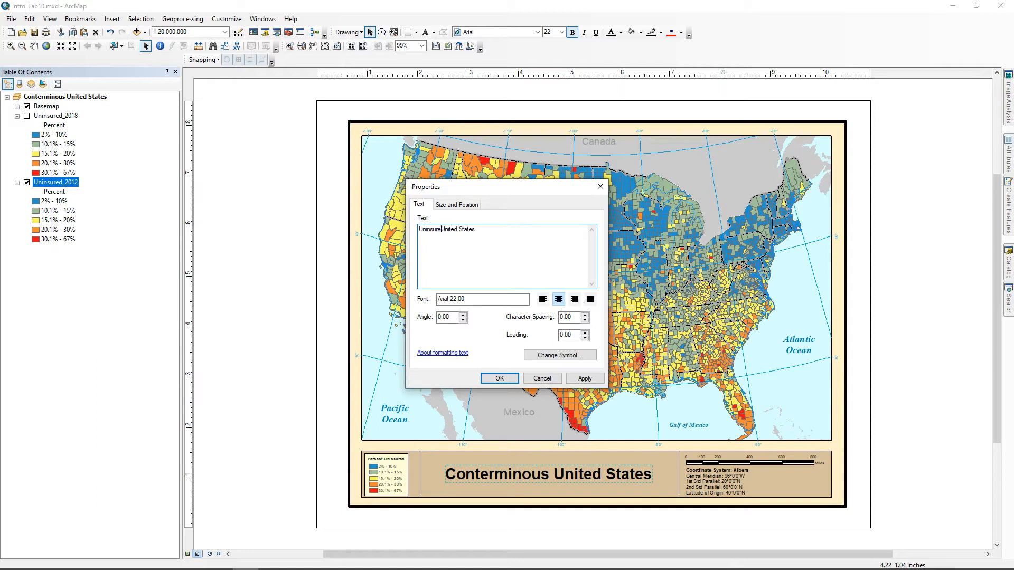
text(in )
text(20)
text(12 in t)
key(BackSpace)
key(BackSpace)
key(BackSpace)
key(BackSpace)
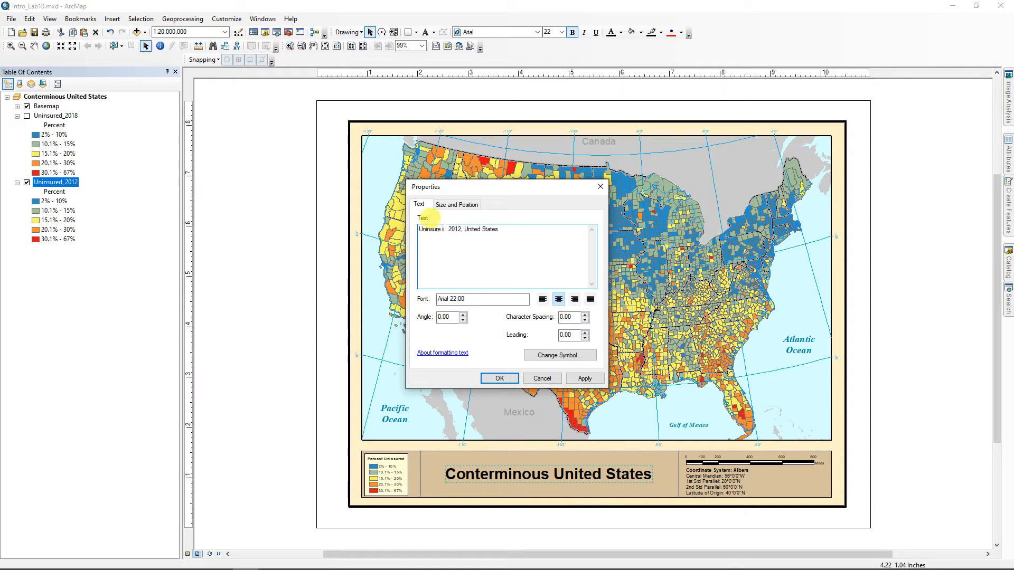
text(d)
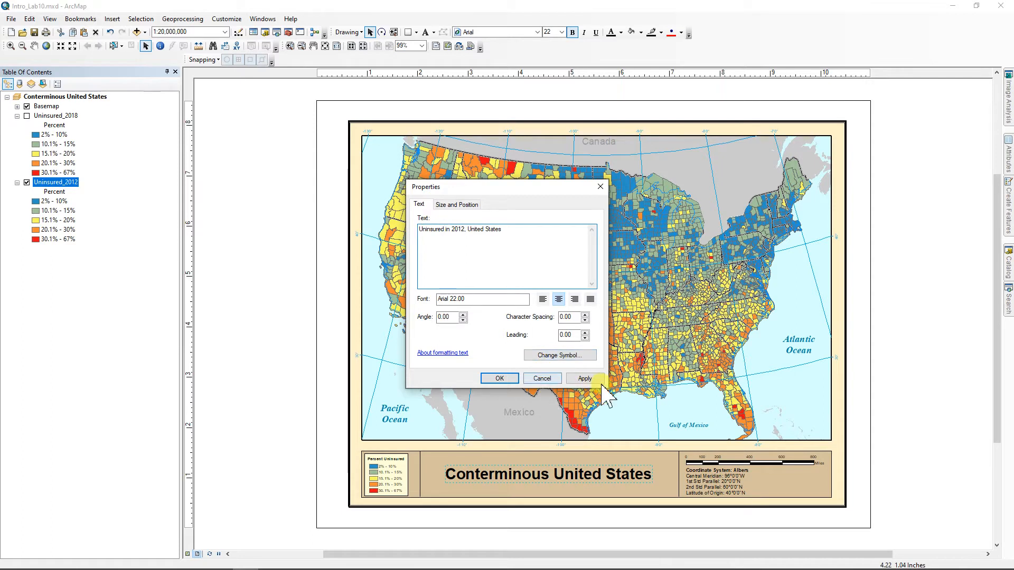
click(586, 379)
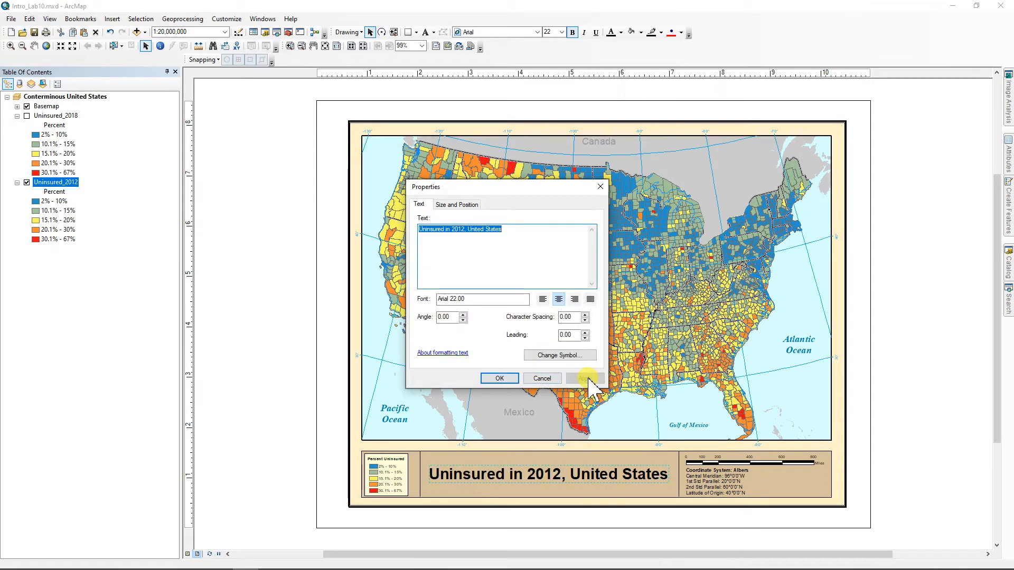
Reword the map title to "United States Uninsured in 2012", moving the country name to the front and dropping the comma
click(505, 230)
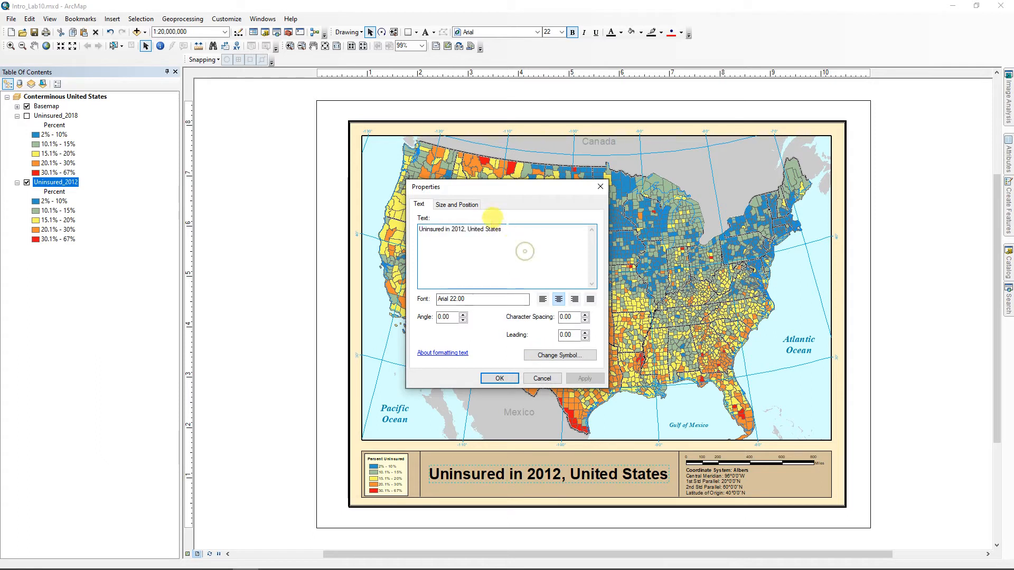
double_click(505, 230)
drag(482, 229, 469, 229)
key(ctrl+c)
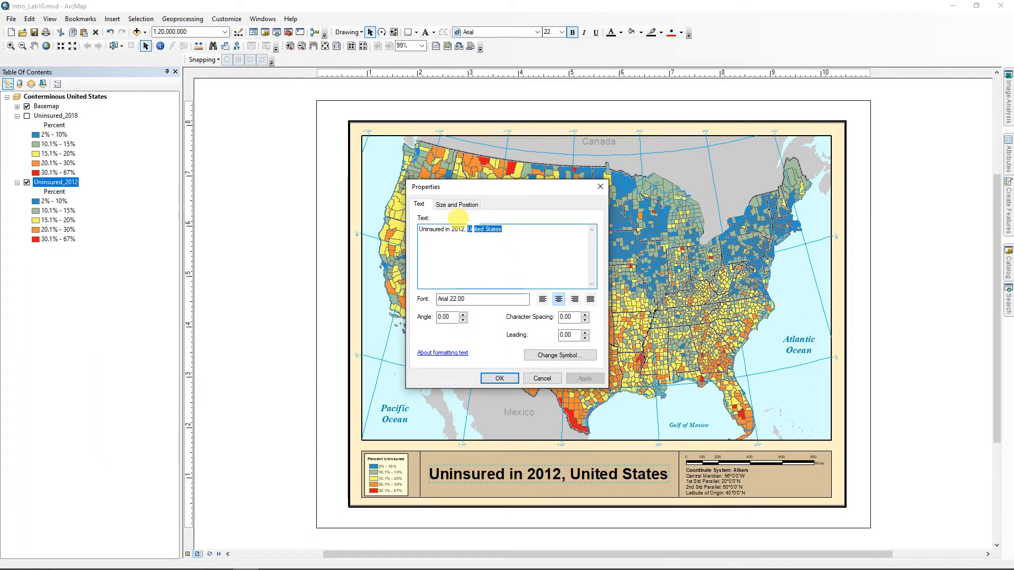
key(Delete)
click(421, 242)
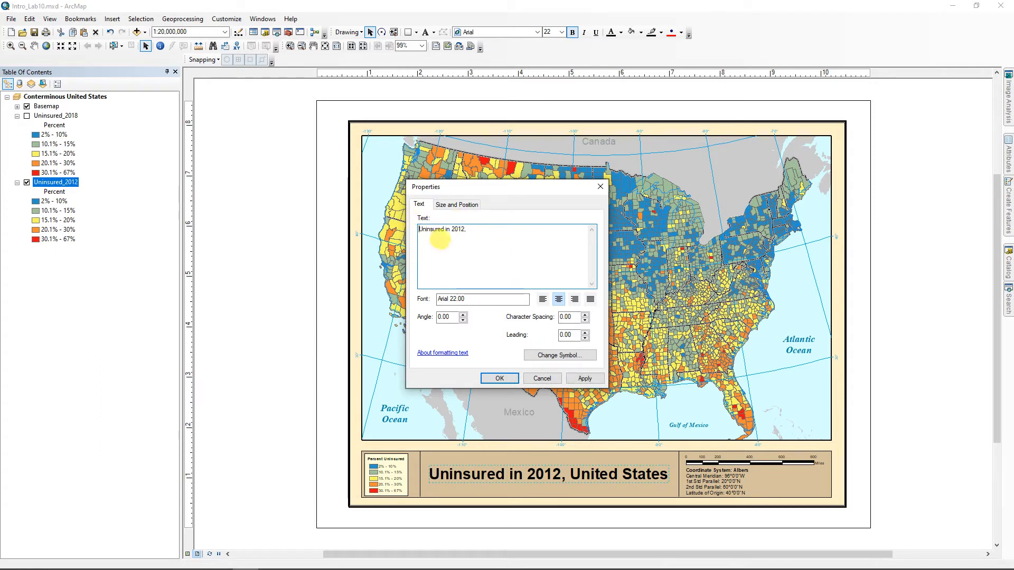
key(ctrl+v)
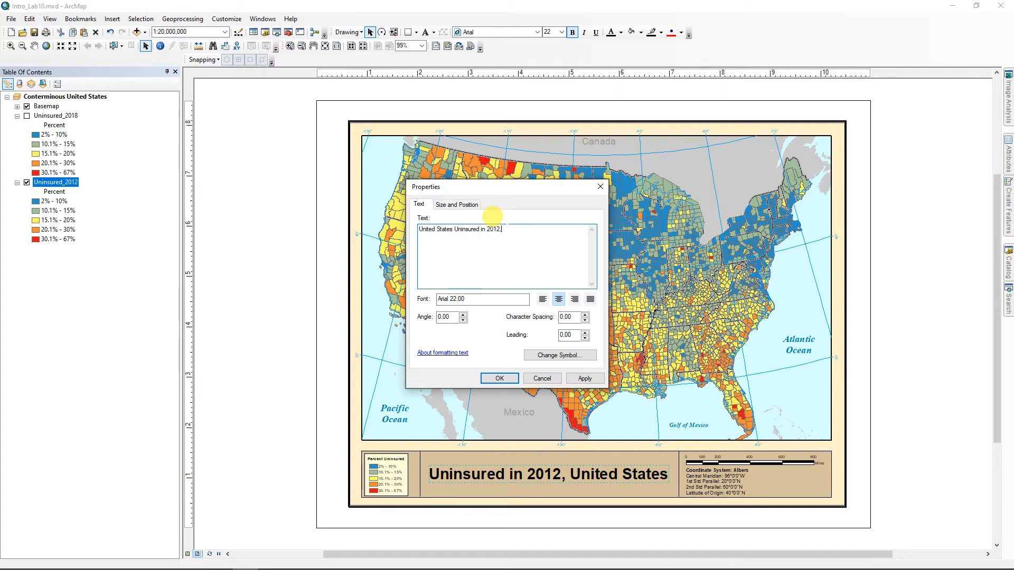
click(585, 379)
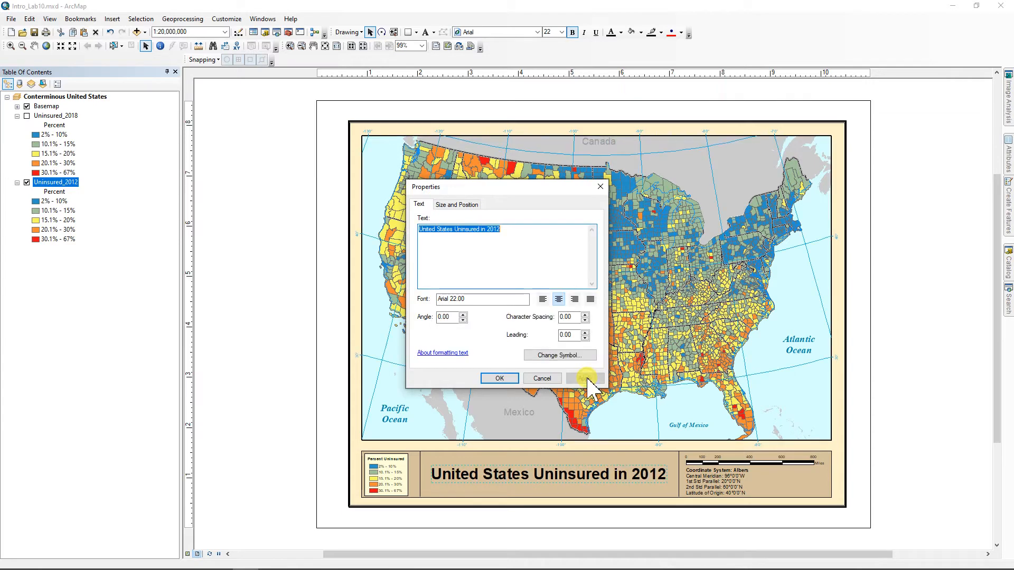
click(499, 379)
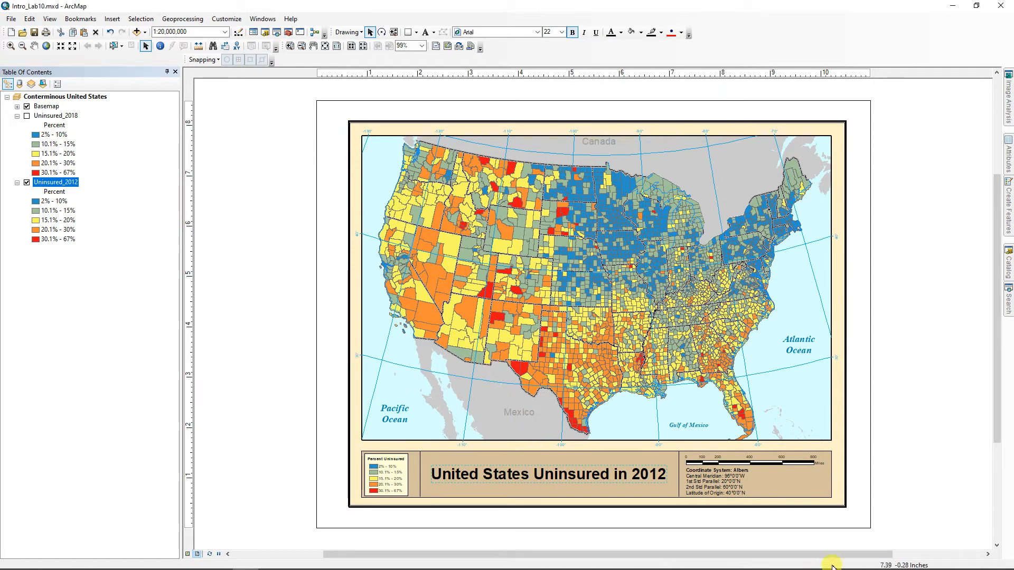
Convert the coordinate system text below the scale bar to graphics
right_click(730, 495)
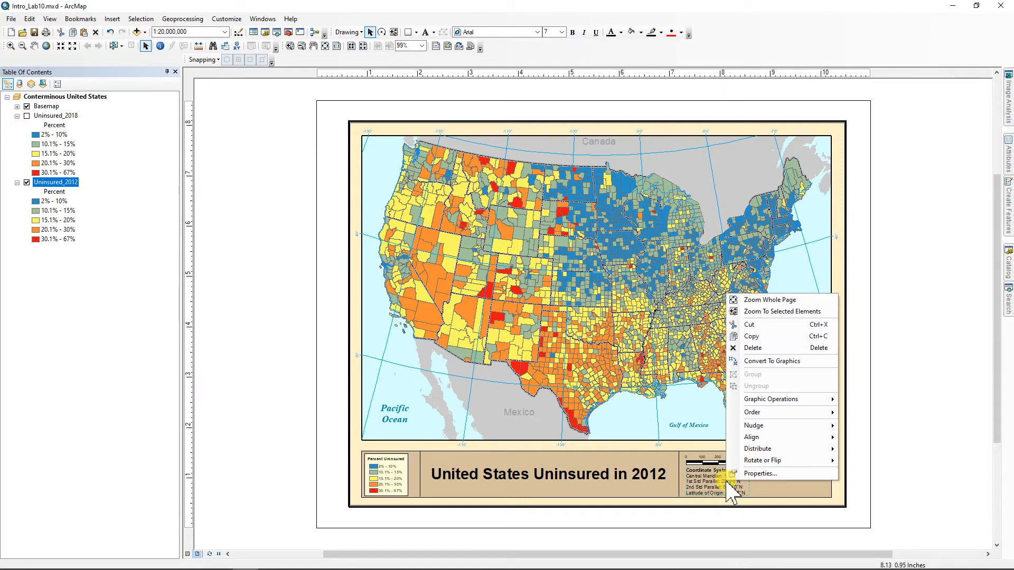
click(772, 361)
click(729, 463)
Strip the coordinate system text down to "Coordinate System: Albers" by deleting its BOL tags and the meridian, parallel and latitude lines
right_click(746, 479)
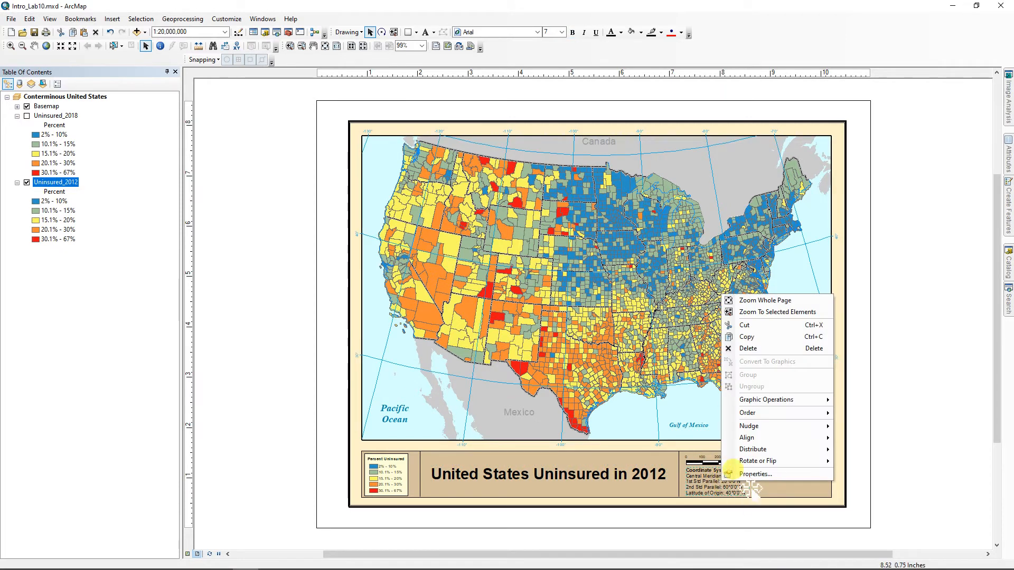
click(752, 474)
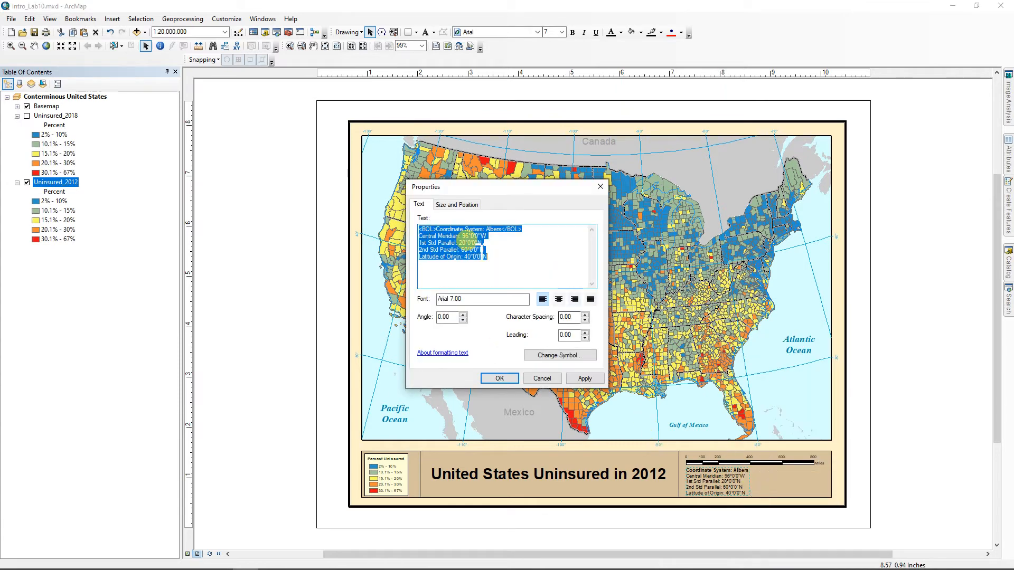
click(501, 240)
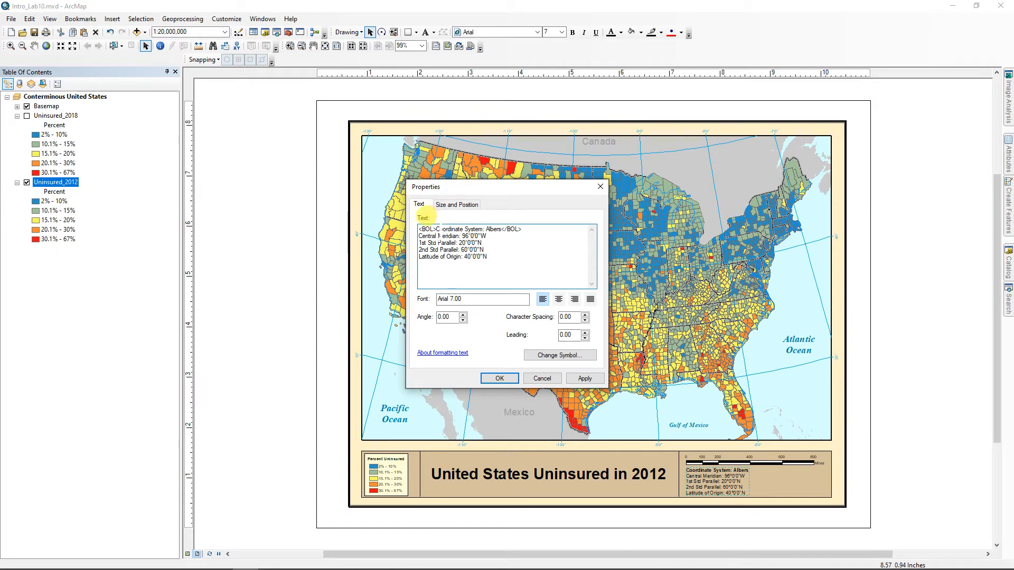
drag(418, 229, 436, 229)
key(Delete)
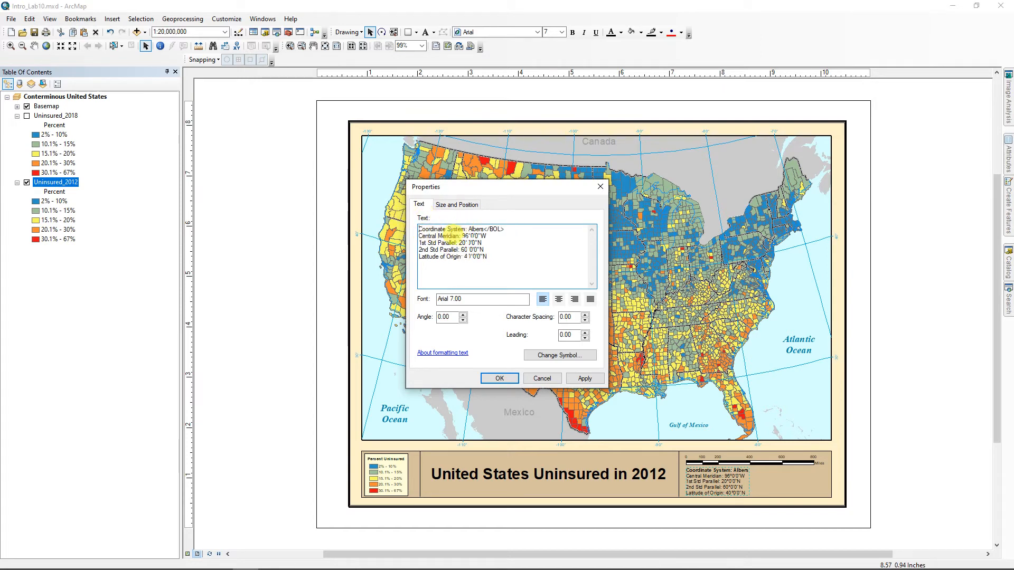
drag(487, 257, 418, 236)
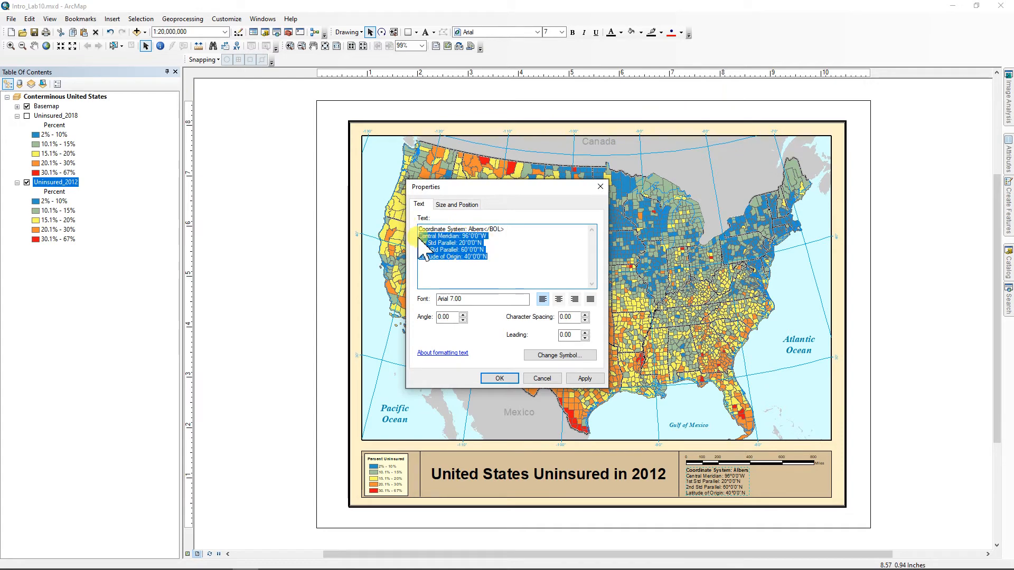
key(Delete)
drag(506, 229, 483, 229)
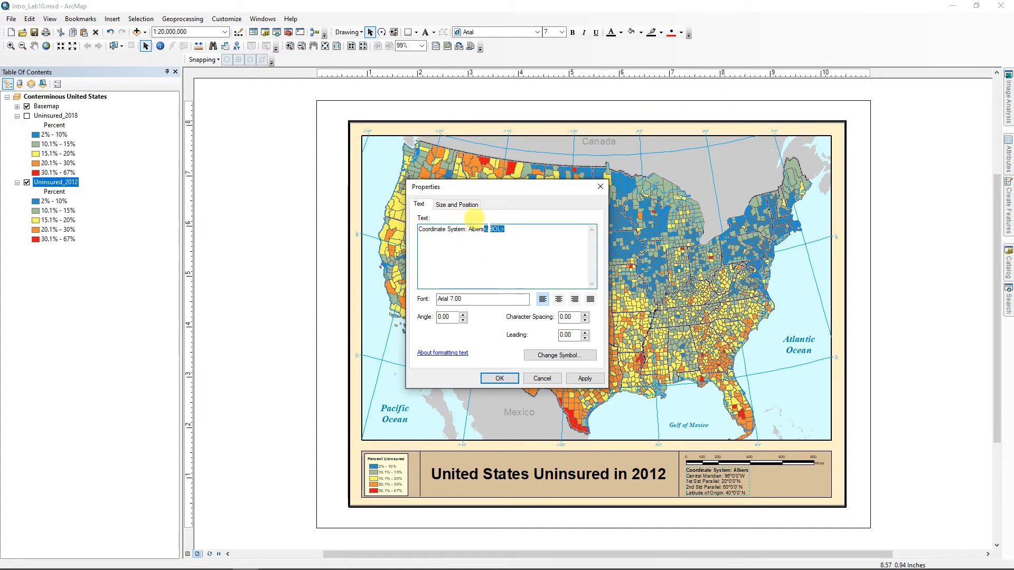
key(Delete)
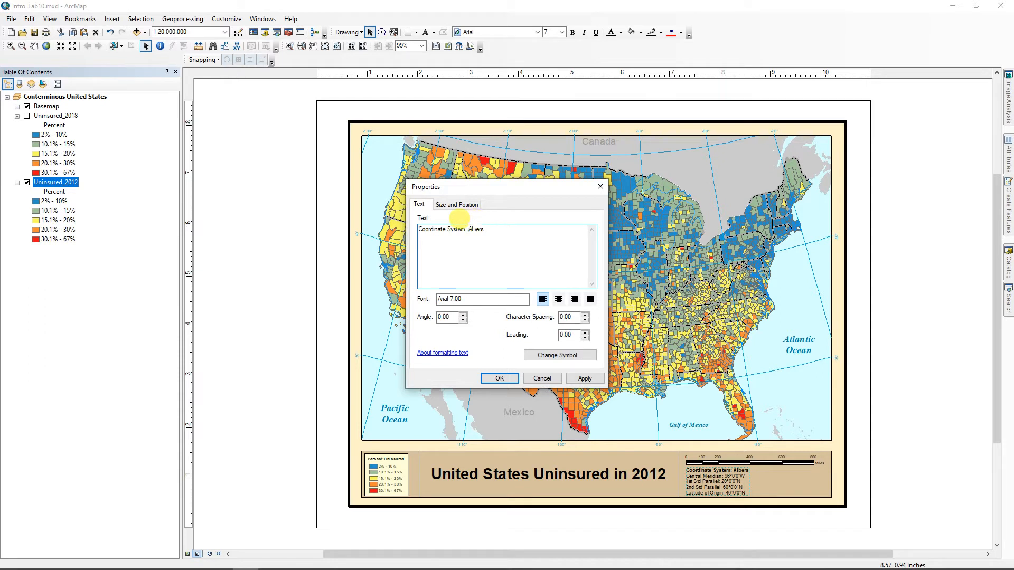
Insert "NAD 83" before "Albers" in the coordinate system text and accept the change
text(NAD)
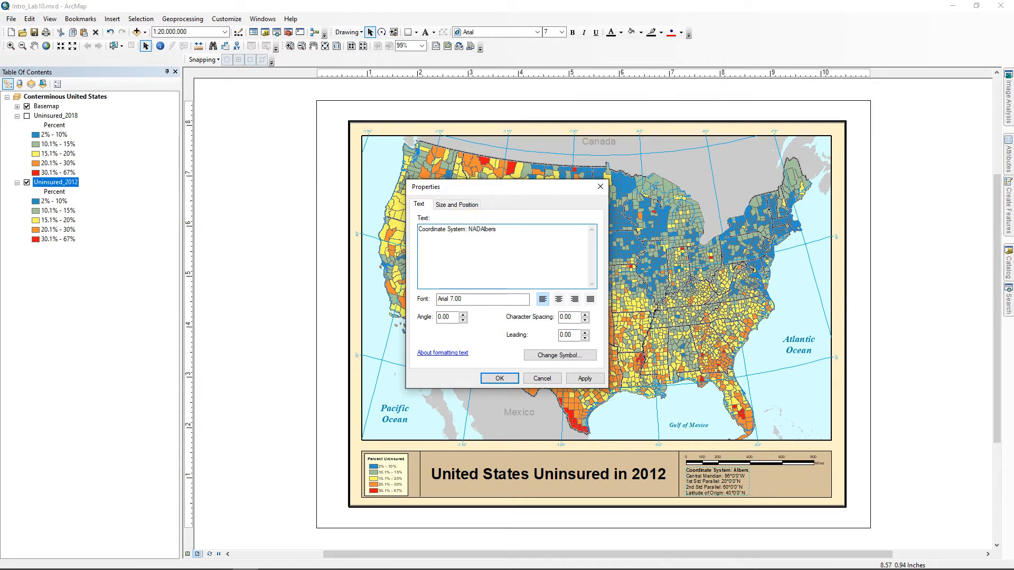
text( 83)
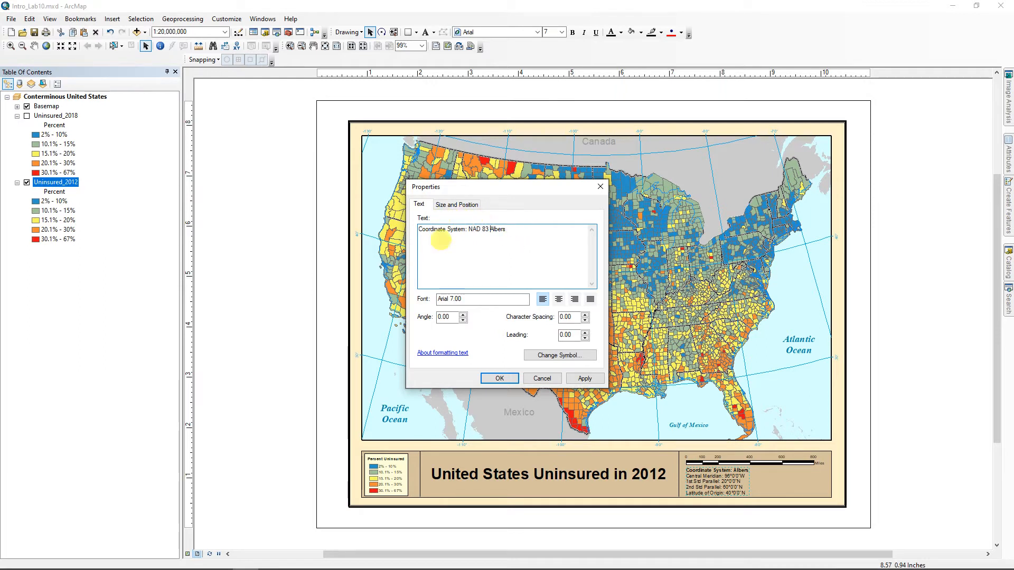
click(499, 378)
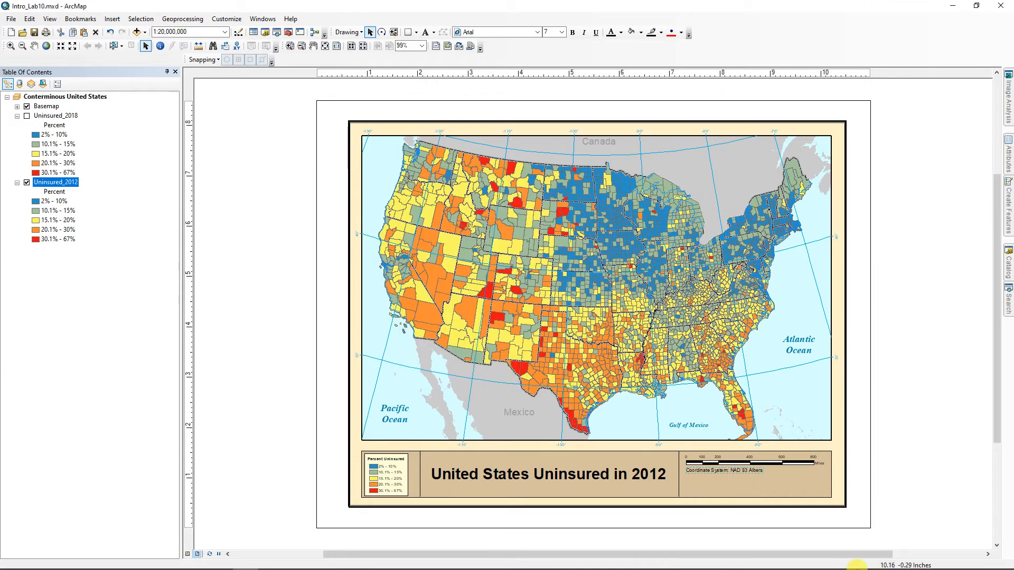
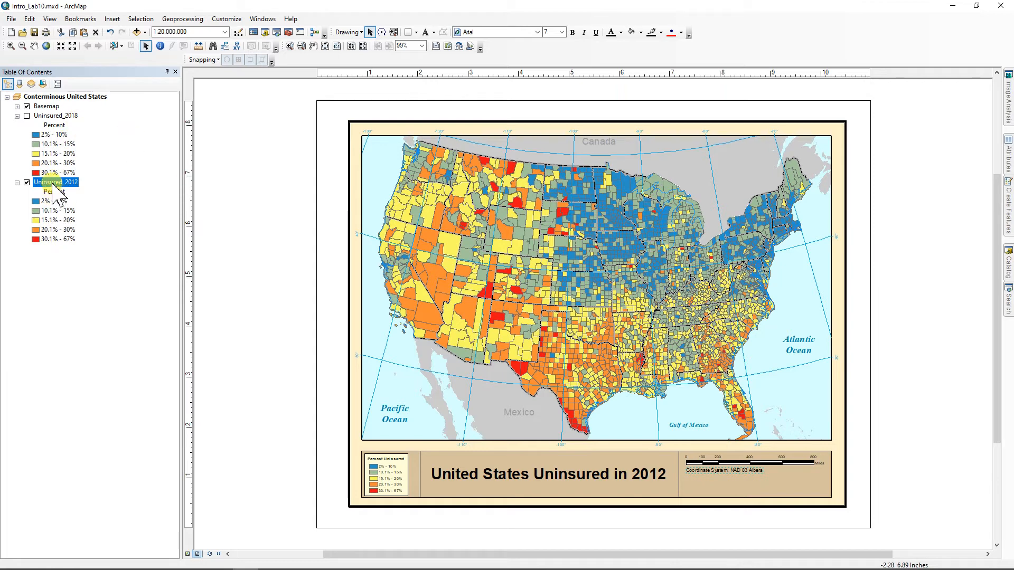
Open the Uninsured_2012 layer's attribute table and display the statistics of its Uninsured_2012 field
ctrl+double_click(52, 183)
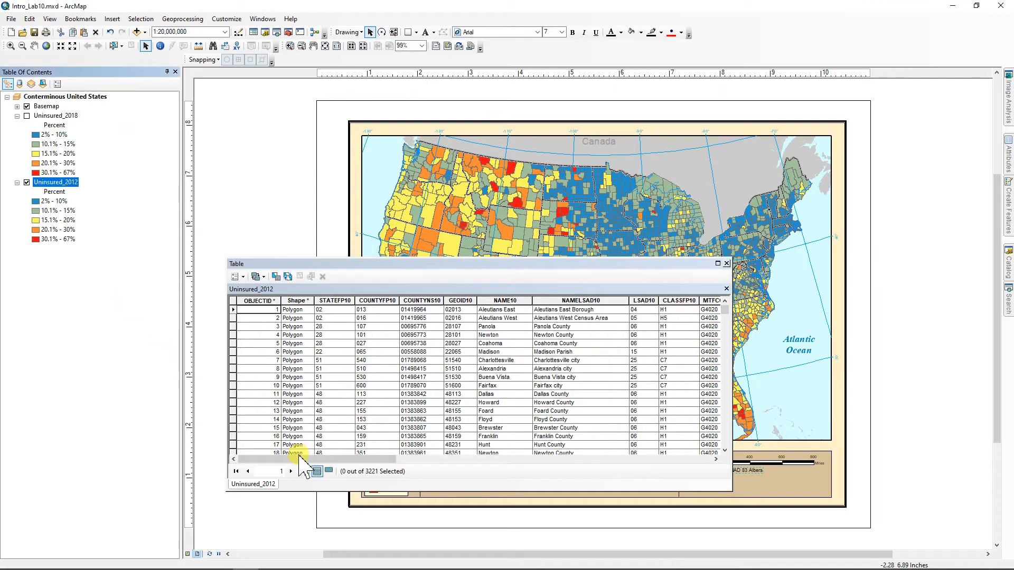
drag(299, 459, 646, 496)
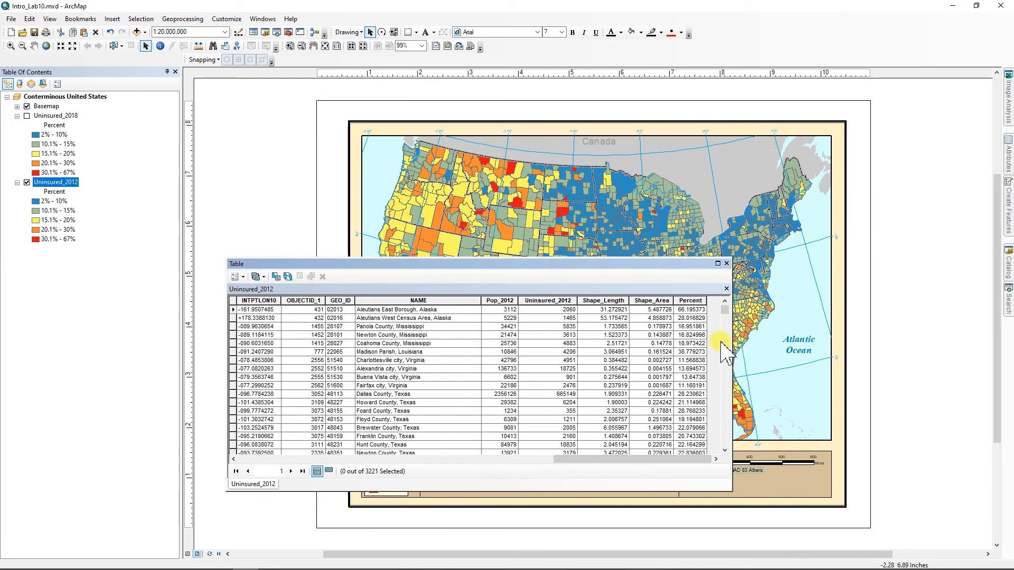
click(527, 301)
right_click(548, 302)
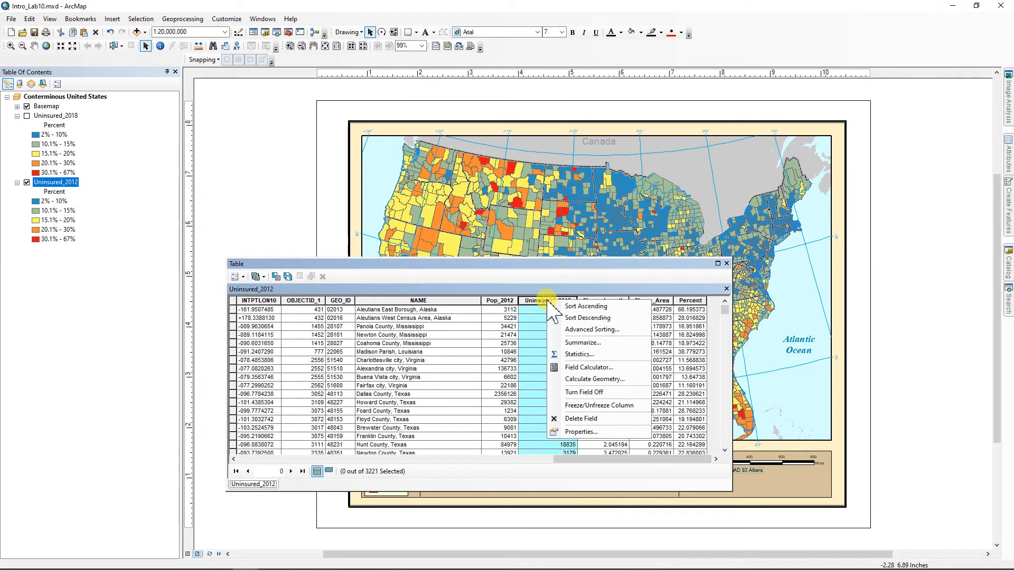
click(575, 355)
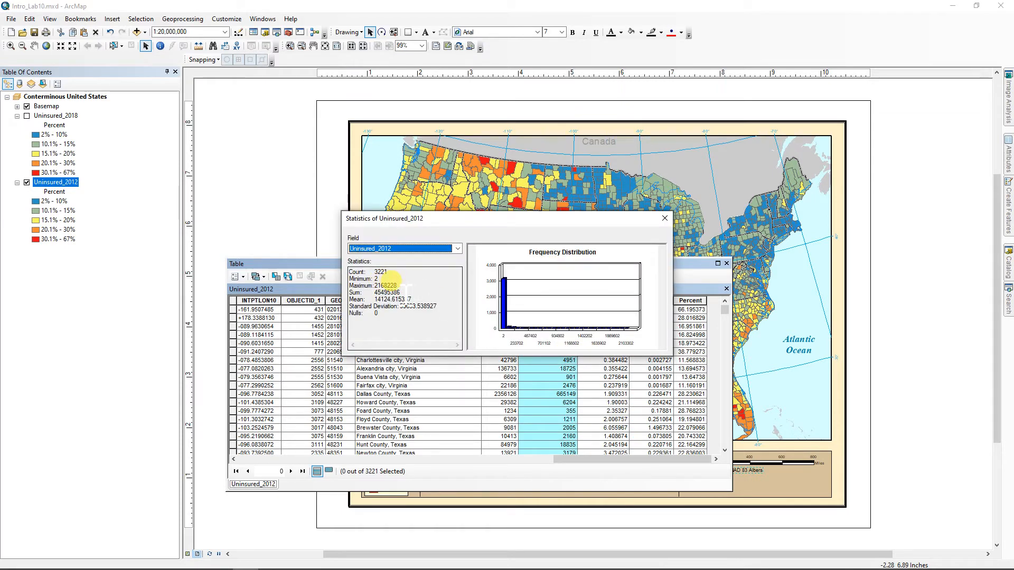
Copy the Sum value from the Uninsured_2012 statistics, and close the statistics window and the attribute table
drag(533, 222, 331, 216)
double_click(187, 294)
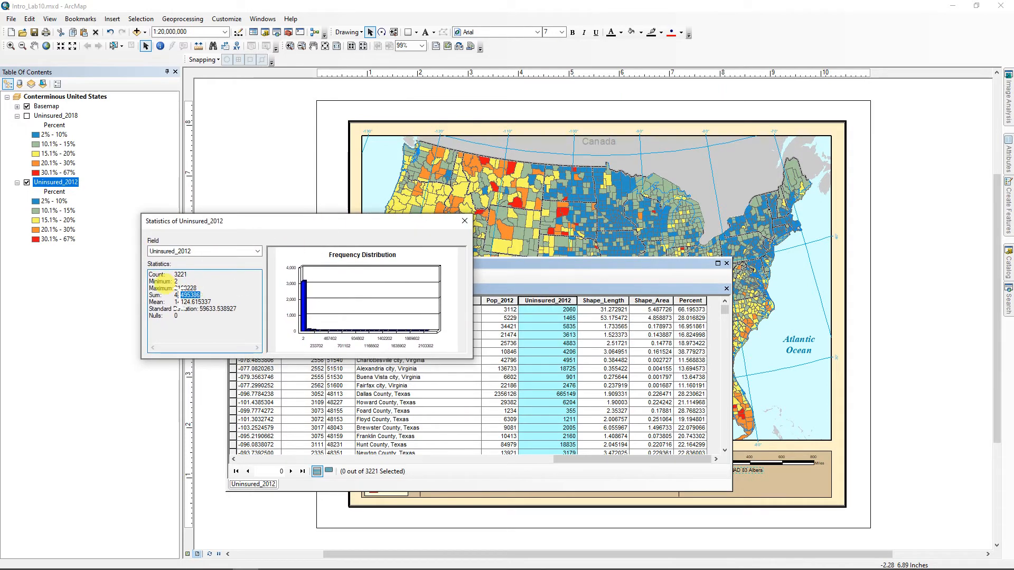
right_click(189, 295)
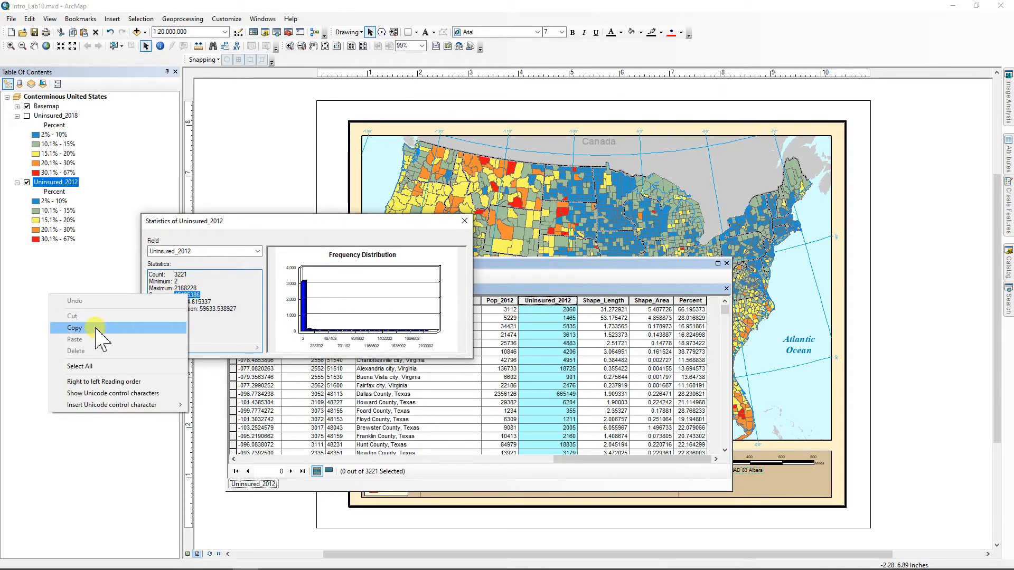
click(74, 328)
click(465, 221)
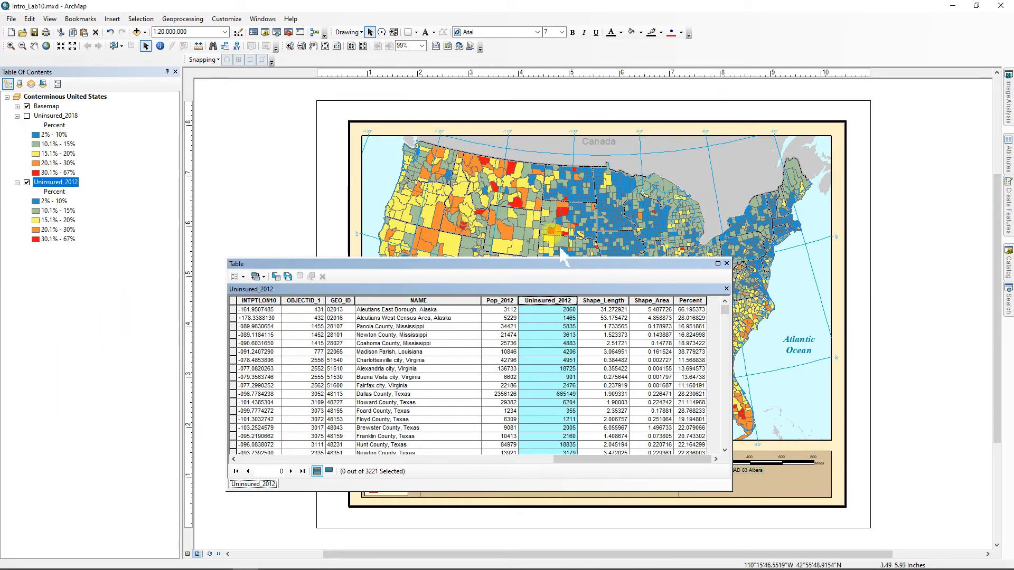
click(726, 263)
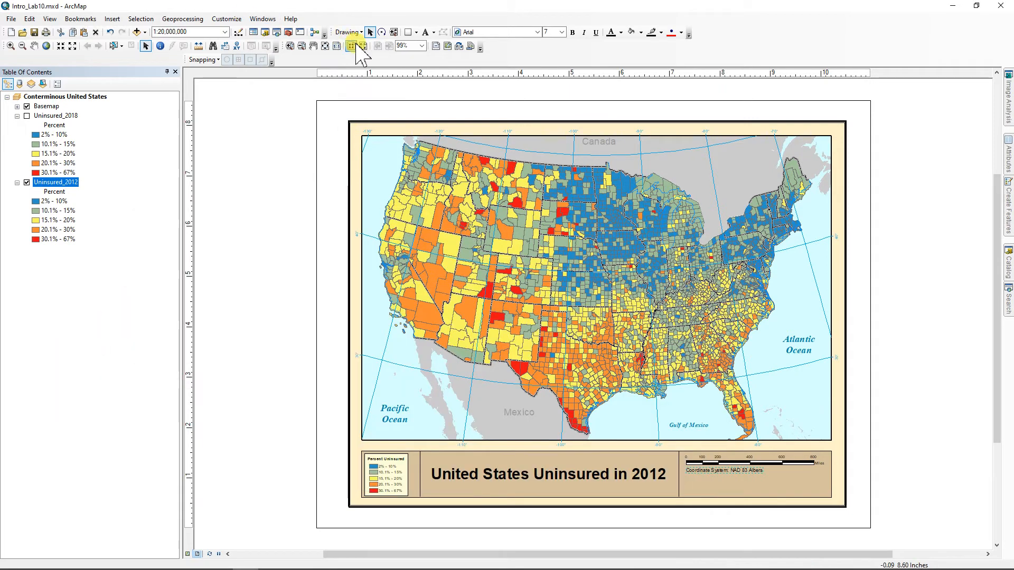
Add a text element over eastern Canada on the layout containing the copied sum of uninsured people
click(425, 33)
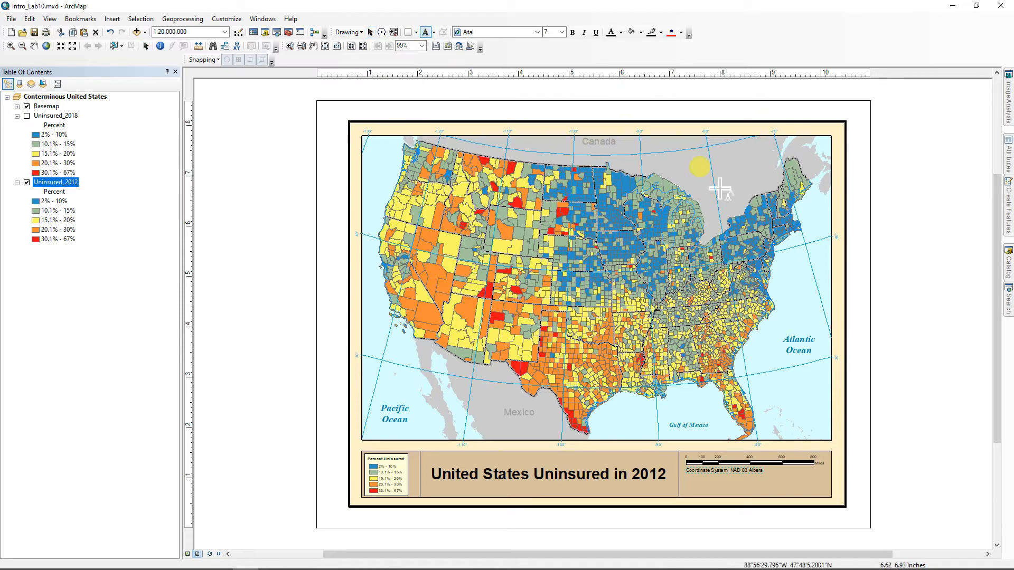
click(697, 154)
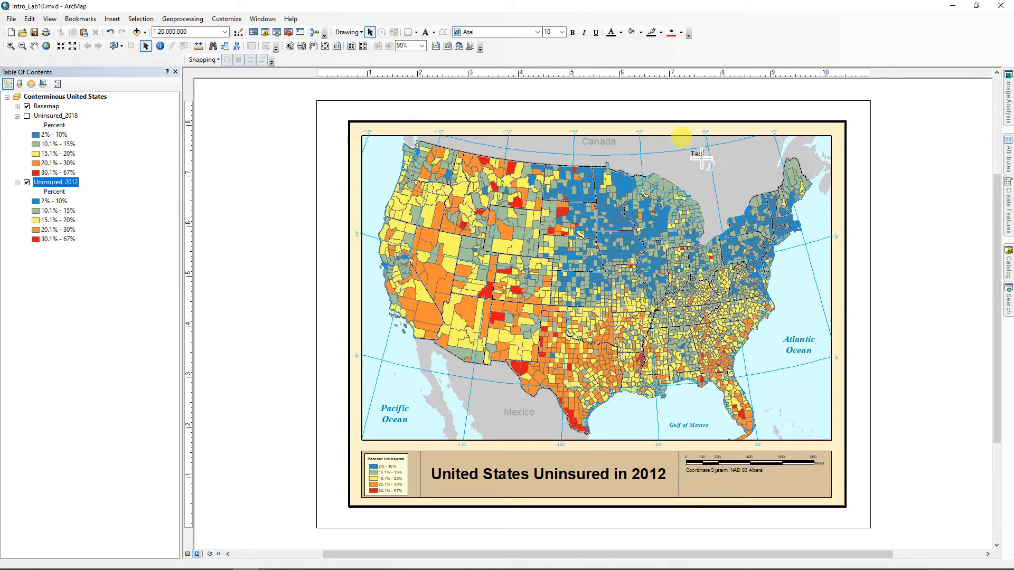
right_click(697, 154)
click(584, 199)
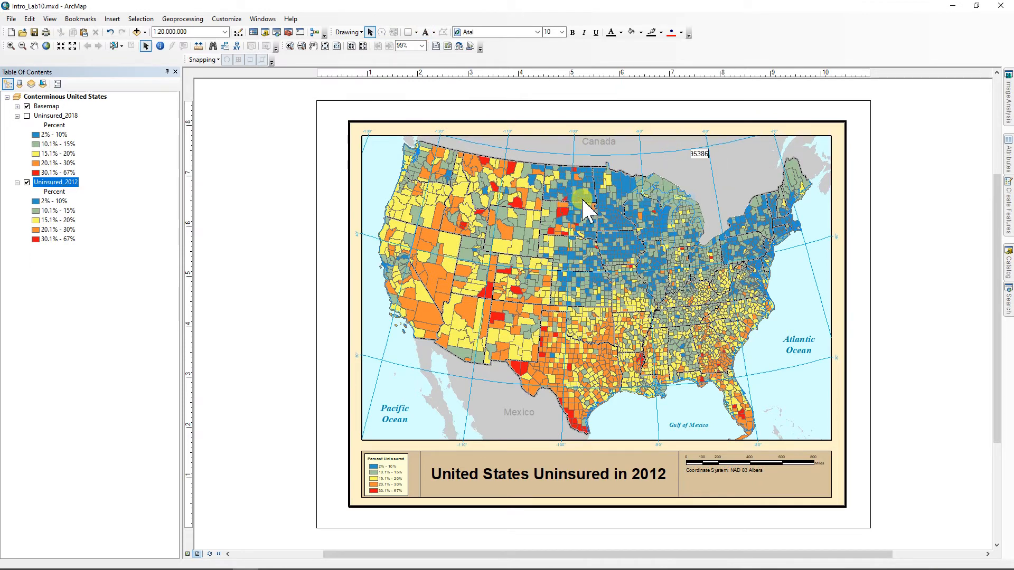
click(709, 167)
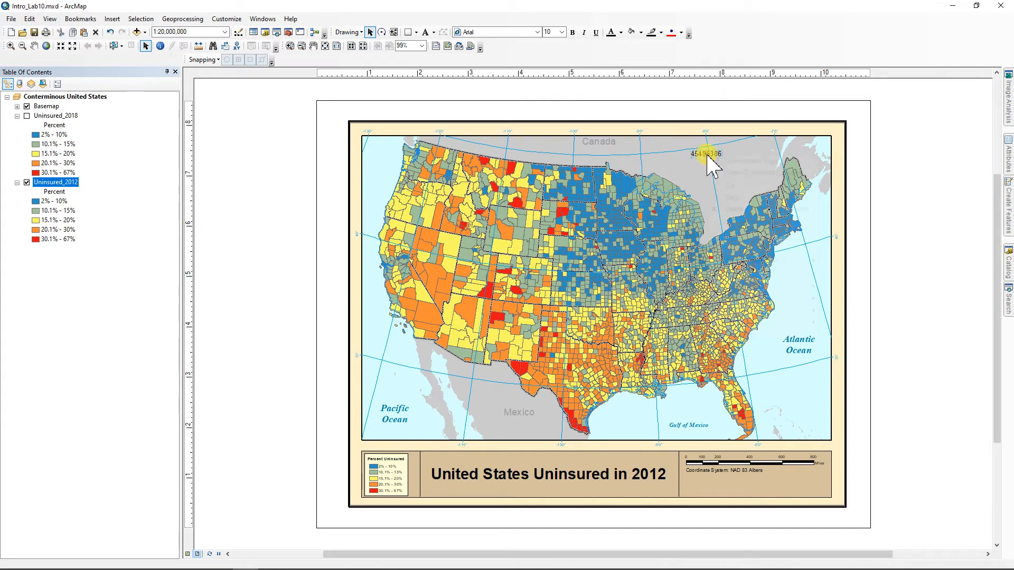
Edit the sum text over Canada to include thousands separators, making it 45,495,386
right_click(708, 161)
click(736, 334)
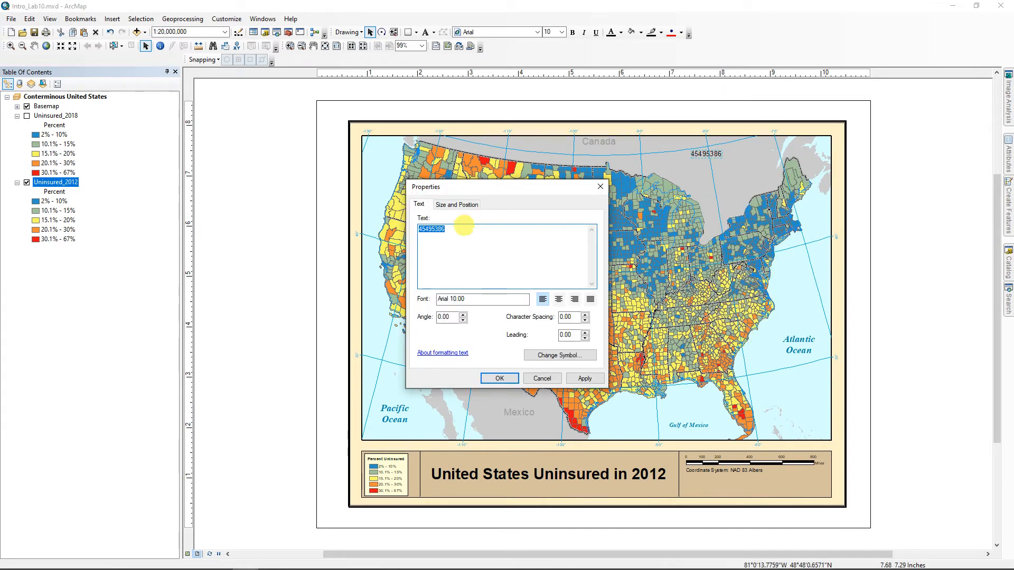
click(434, 229)
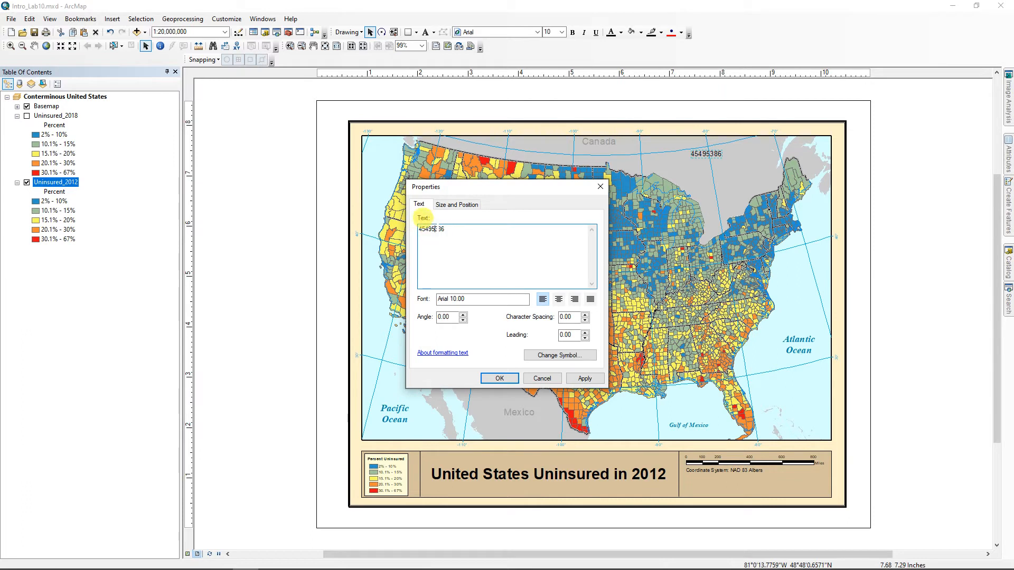
text(,)
click(425, 229)
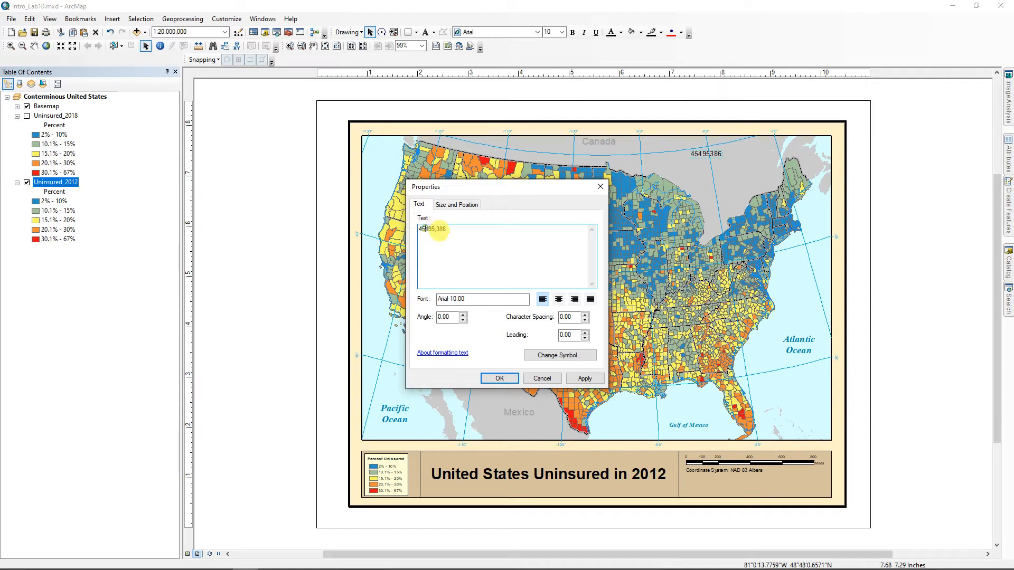
text(,)
click(426, 229)
key(BackSpace)
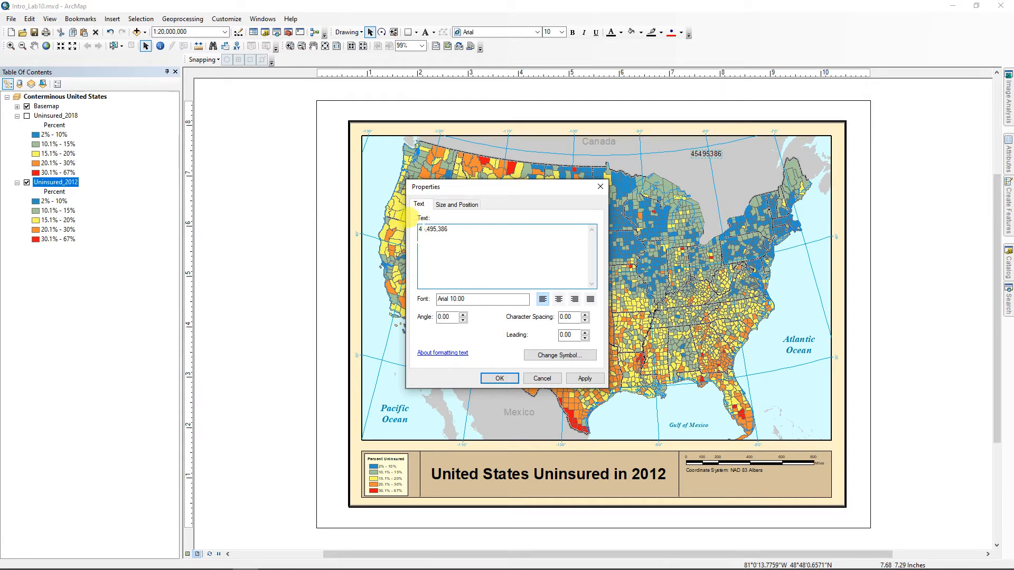
Add the line "Total Uninsured in 2012" above the number, accept the change and move the text slightly down
text(Total Unin)
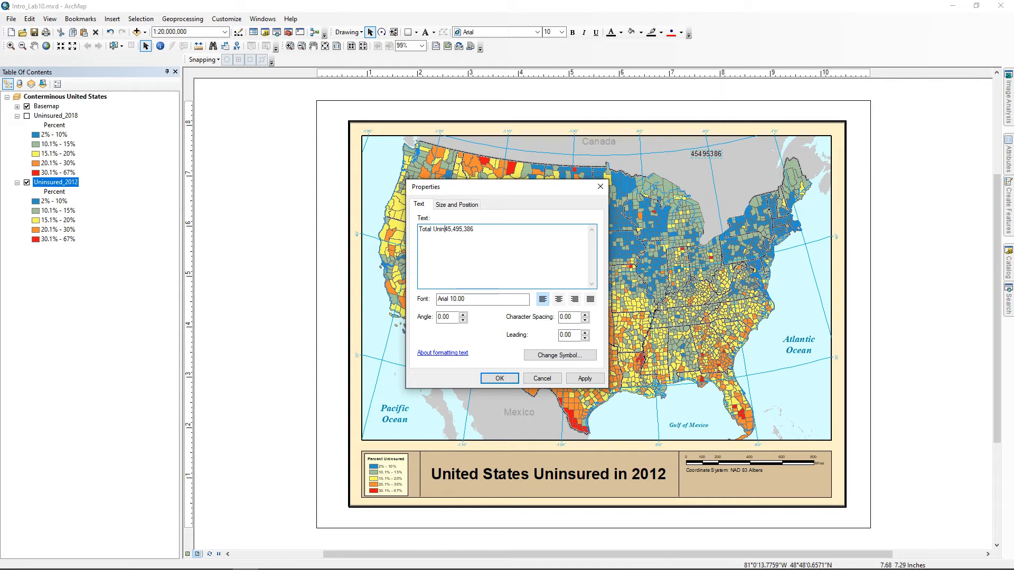
text(sur)
text(ed in 2012)
key(Return)
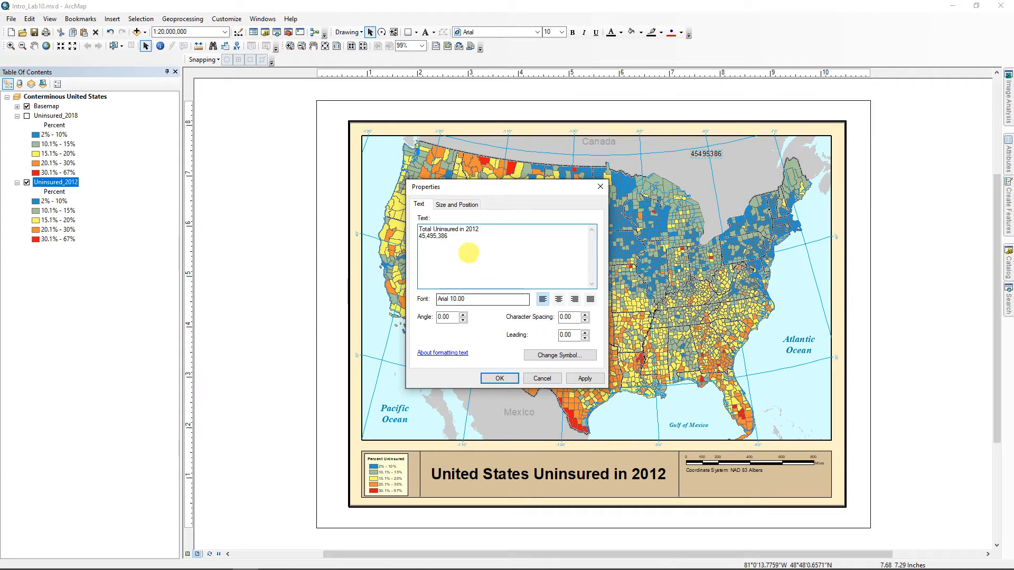
click(586, 379)
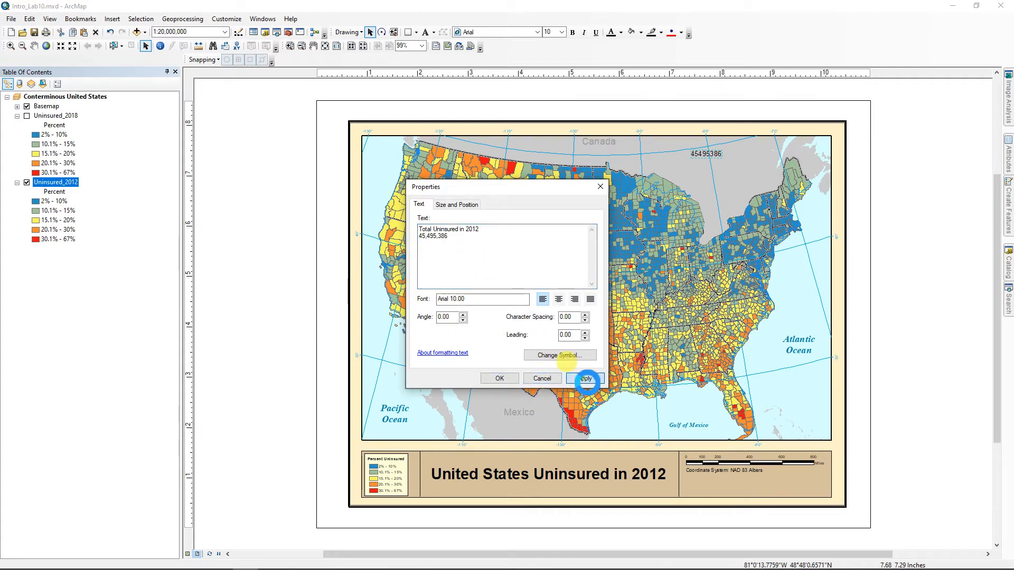
click(499, 378)
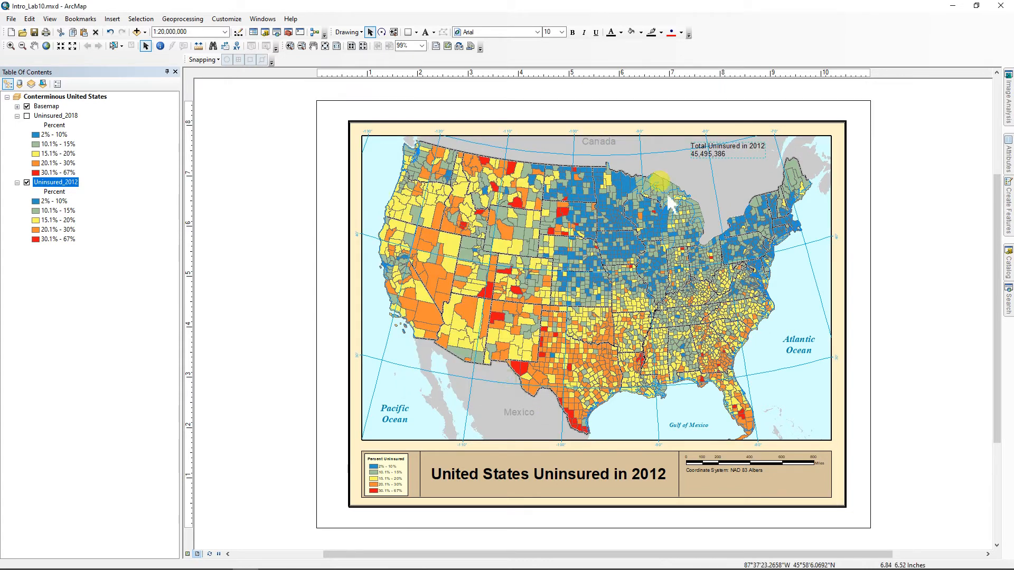
drag(719, 152, 717, 164)
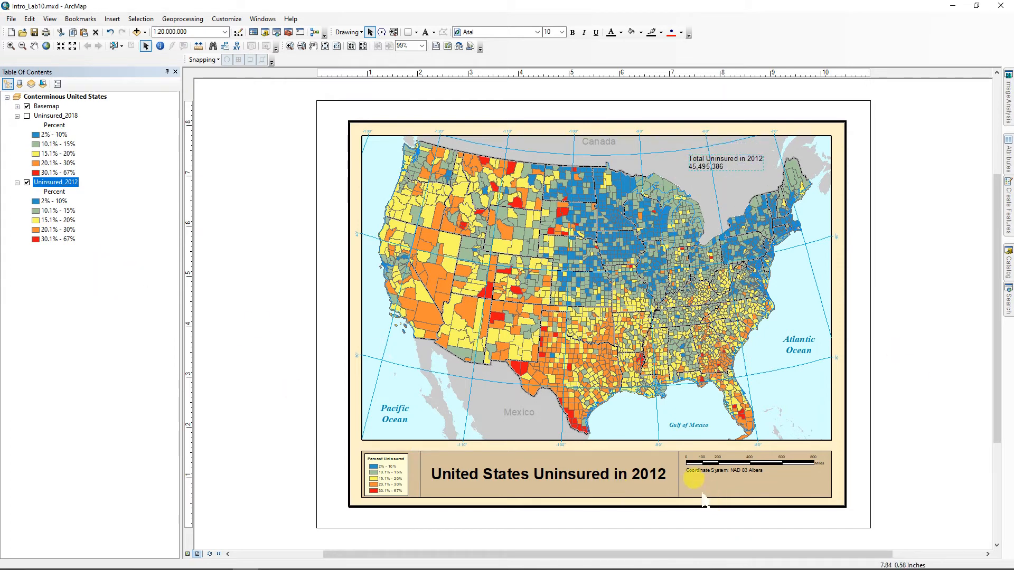
Add a text element with the map author's name and place it below the coordinate system text
click(426, 33)
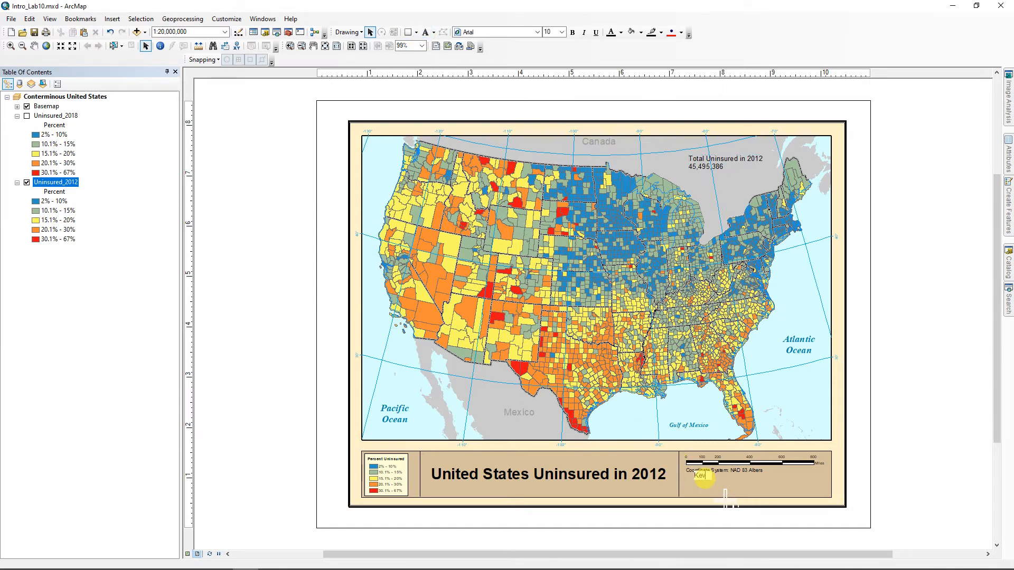
click(702, 477)
text(Kev The Mc)
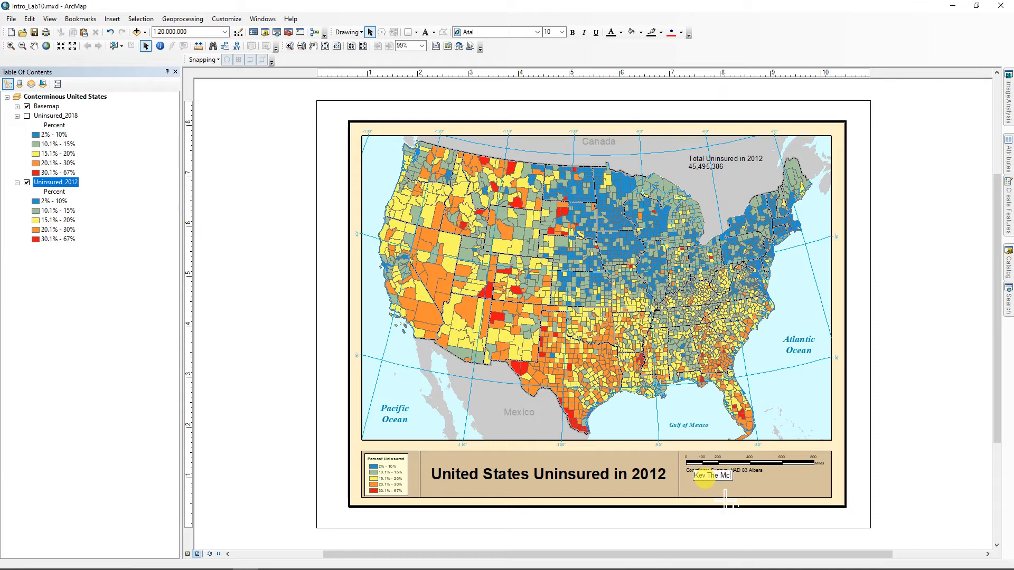
click(732, 487)
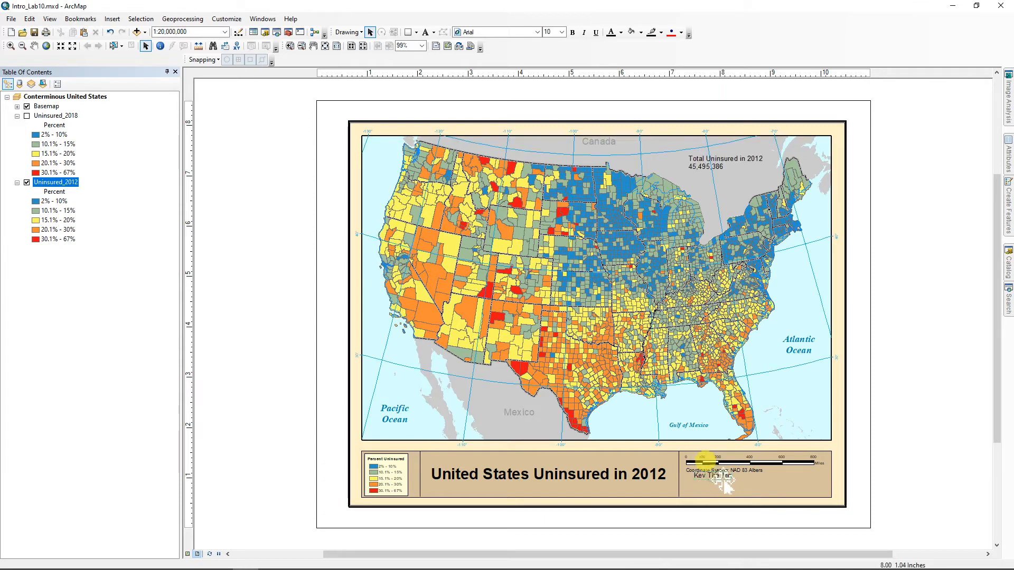
drag(724, 480, 761, 493)
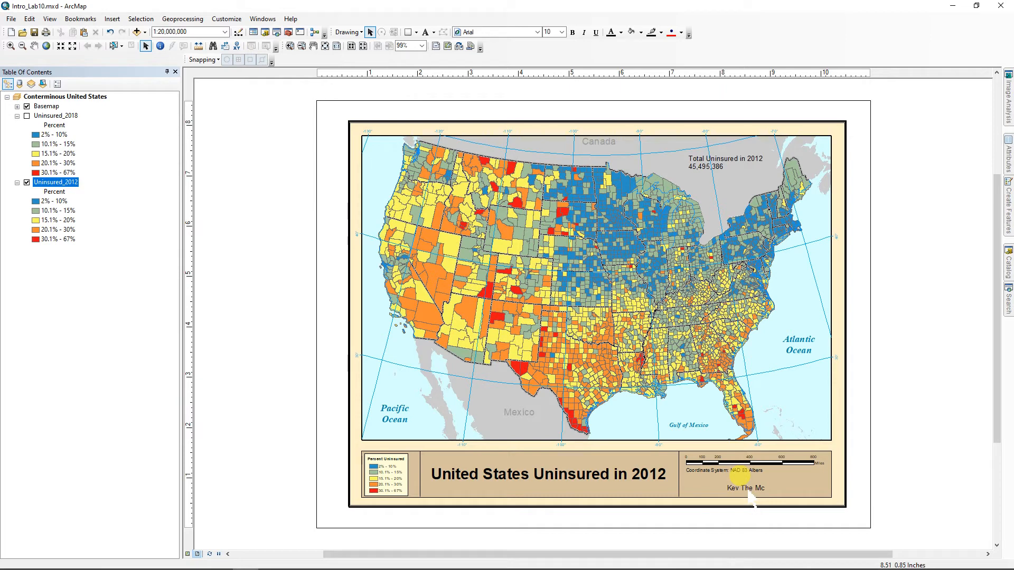
Save the map document and start a map export into the IntroGIS_Lab10 workspace folder
click(35, 33)
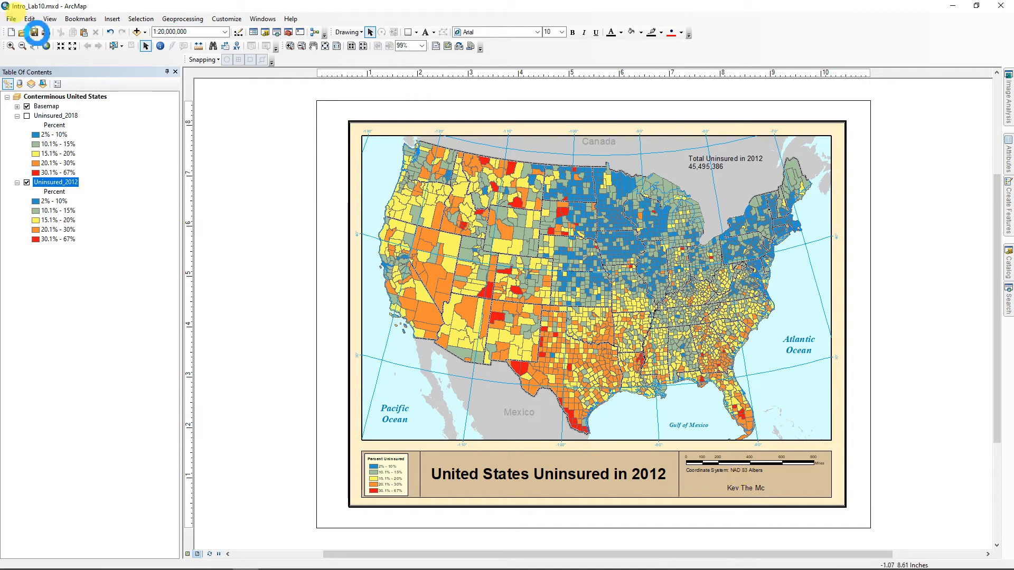
click(11, 19)
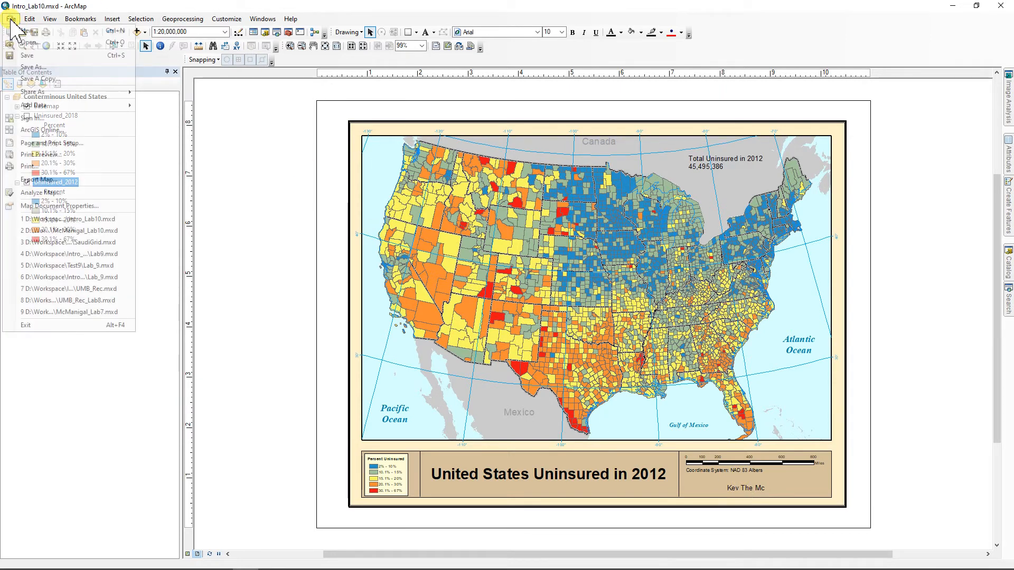
click(40, 179)
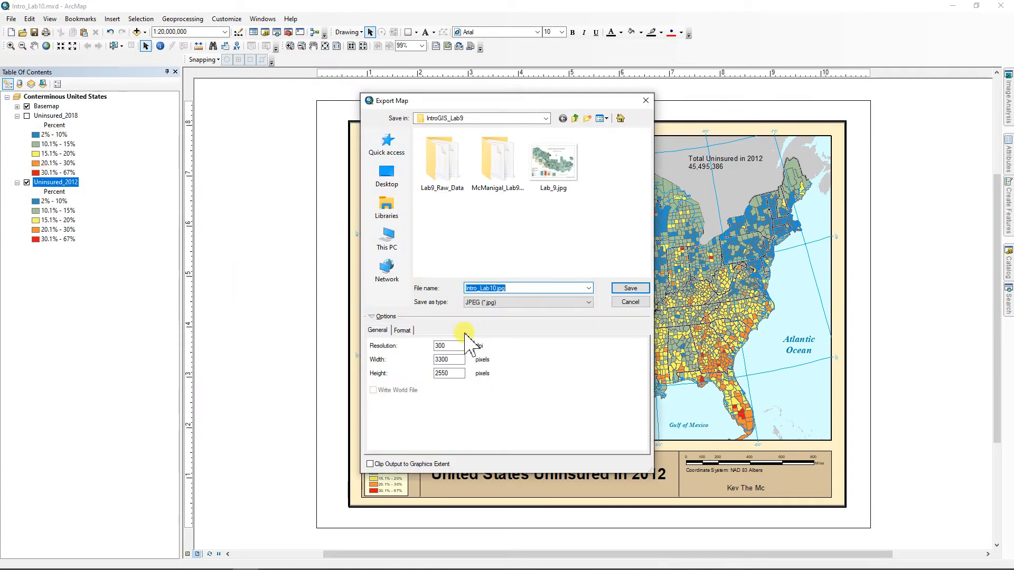
click(575, 118)
click(575, 118)
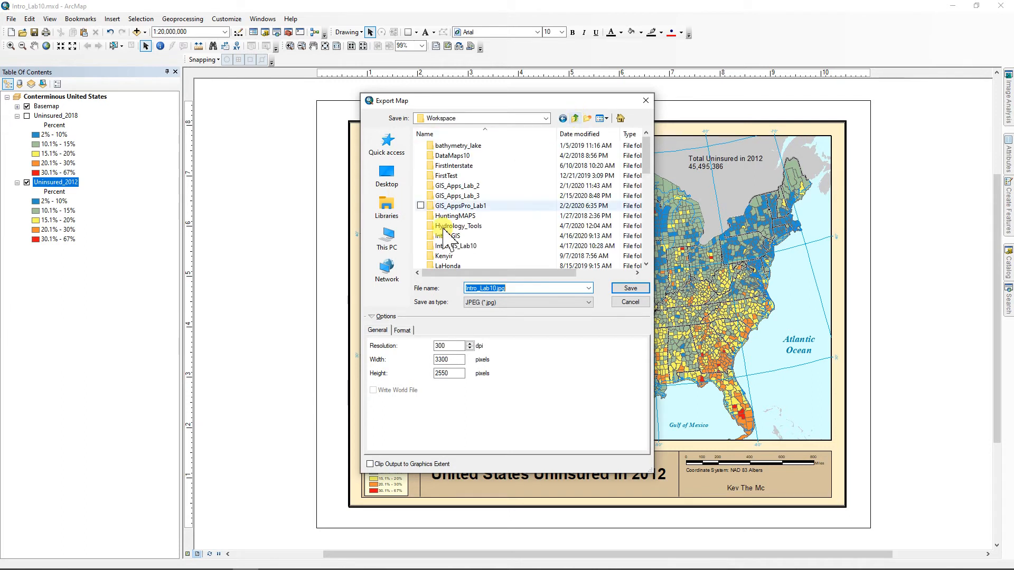
click(452, 245)
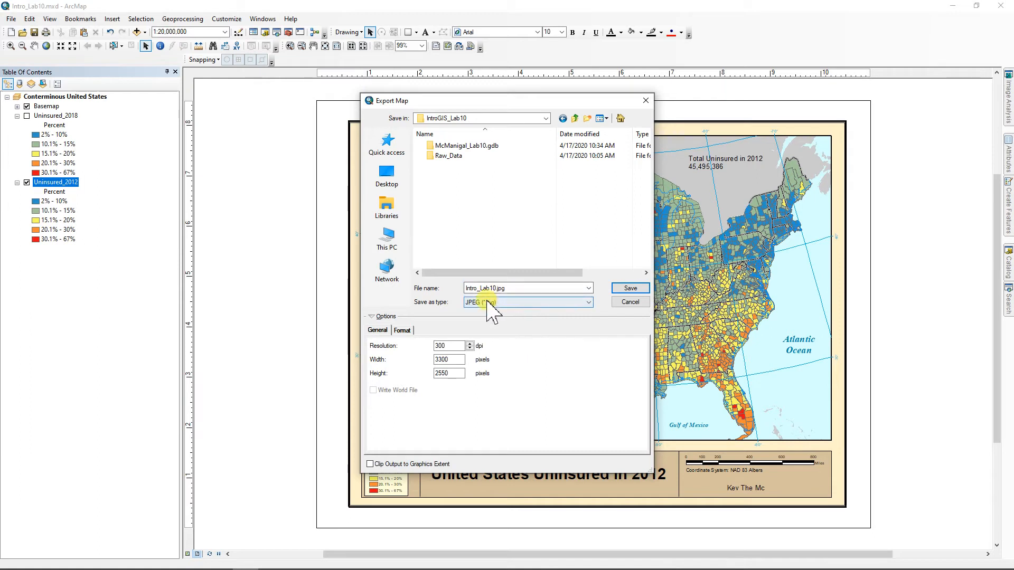
Name the export Uninsured_2012 and save it as a JPEG at 300 dpi
double_click(510, 288)
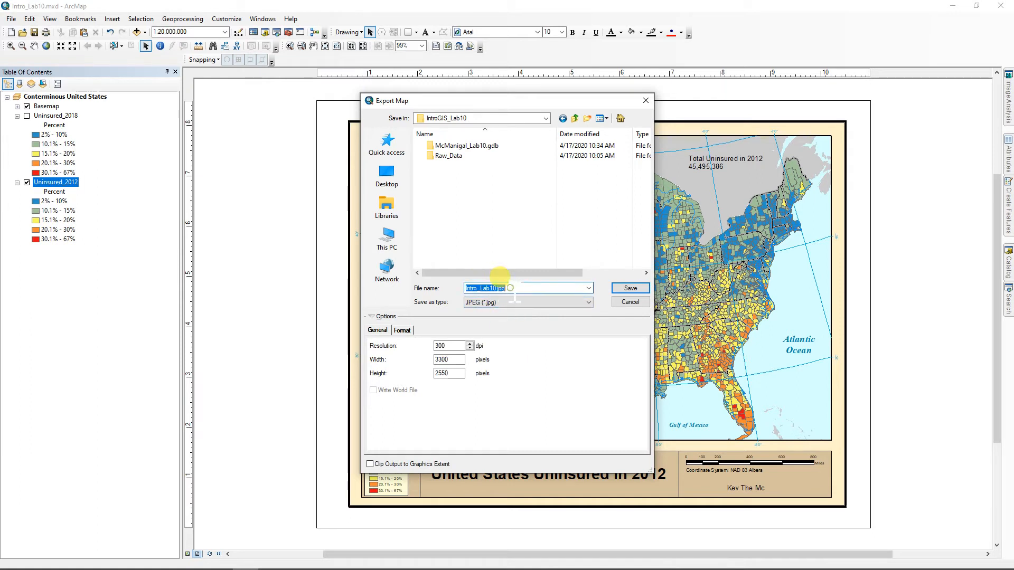
text(Un)
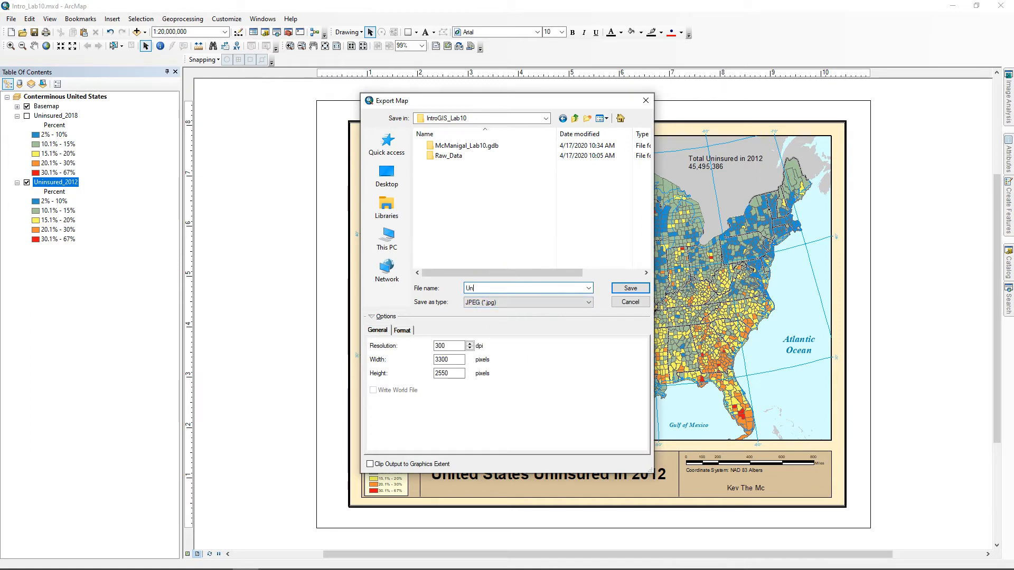
text(insured_2012)
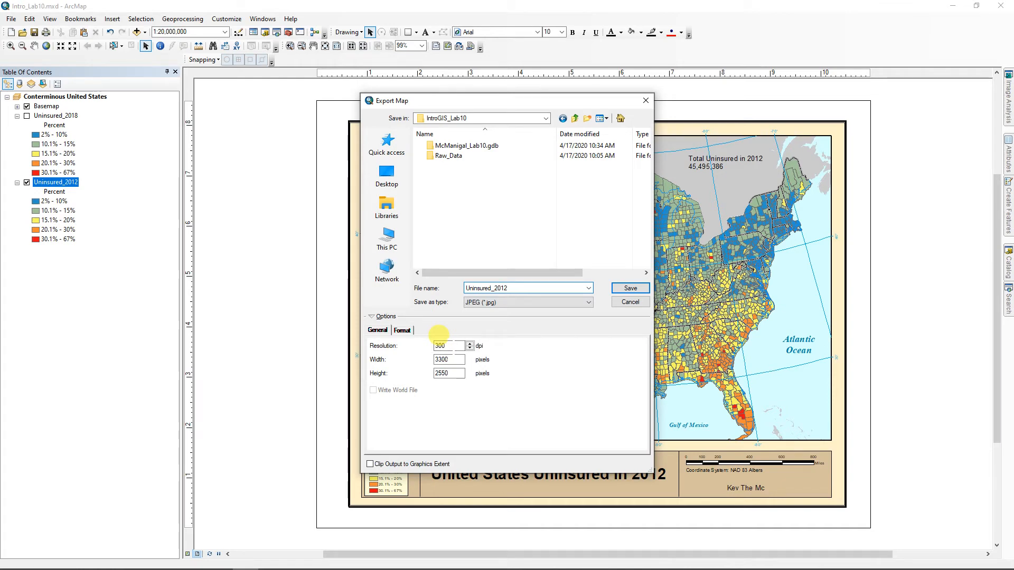
click(630, 288)
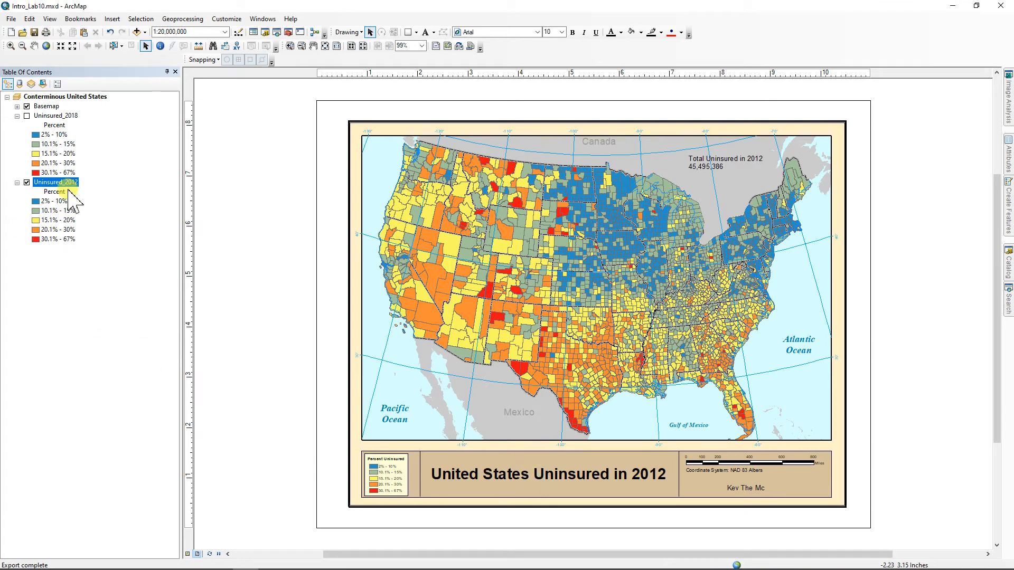
Hide the Uninsured_2012 layer and show the Uninsured_2018 layer on the map
click(26, 182)
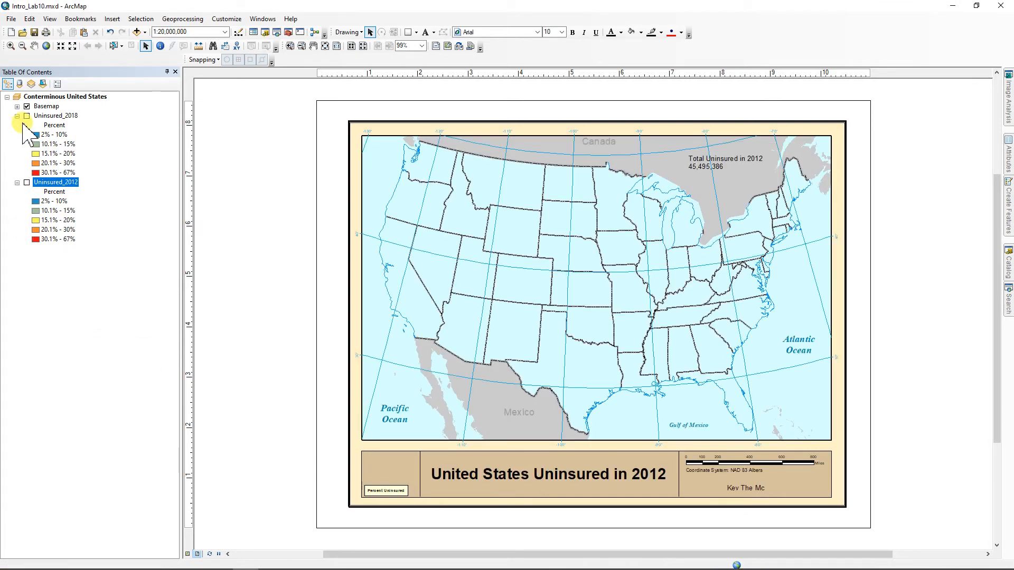
click(26, 116)
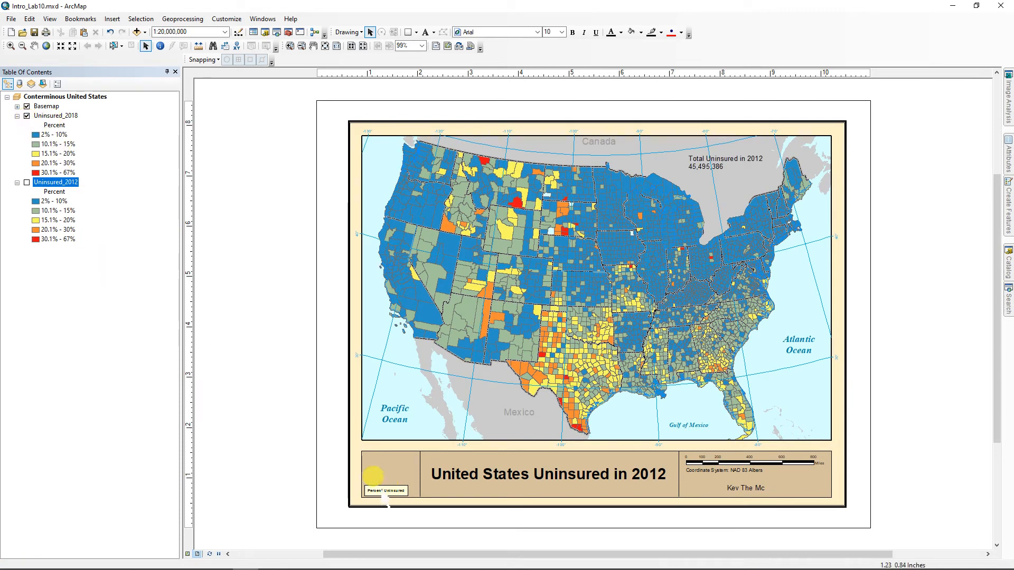
Replace Uninsured_2012 with Uninsured_2018 as the only item in the Percent Uninsured legend
click(376, 478)
right_click(387, 487)
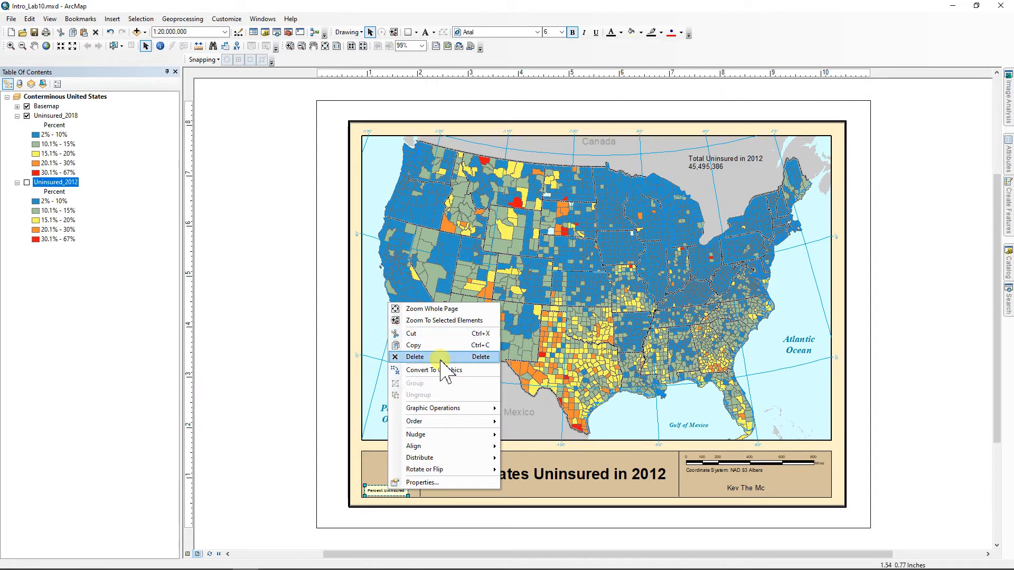
mouse_move(425, 470)
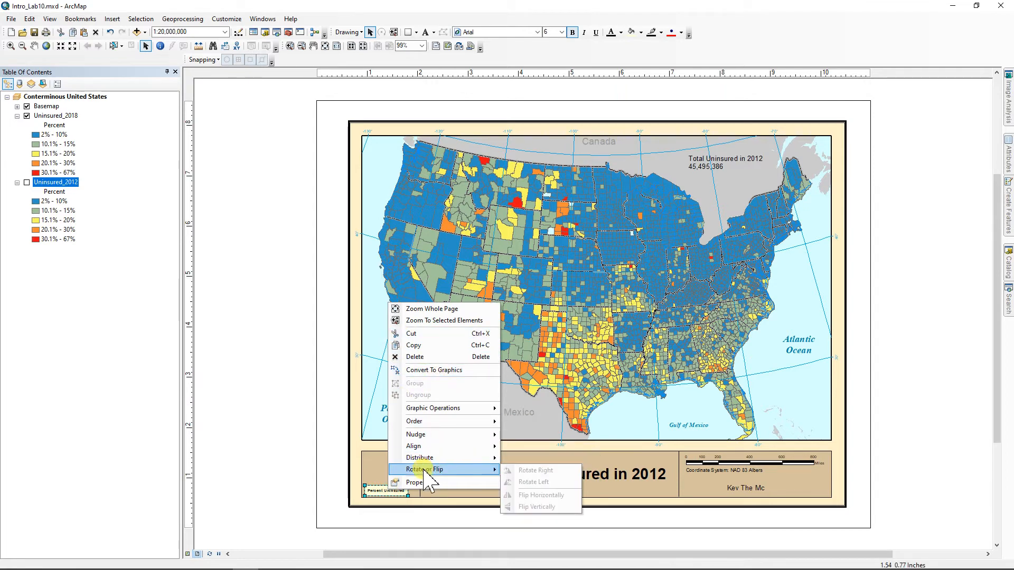
click(420, 482)
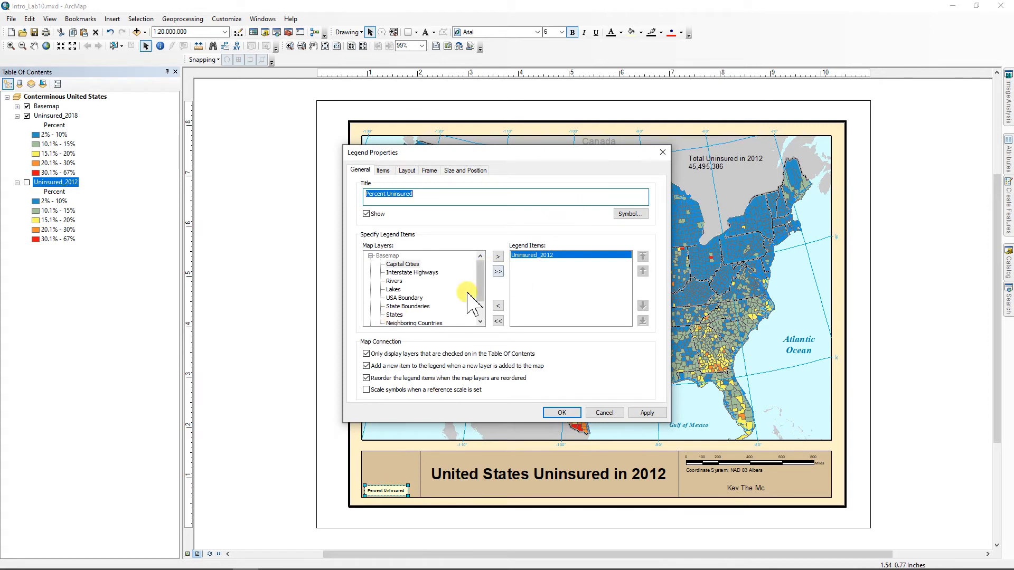
scroll(472, 293, down, 1)
click(401, 306)
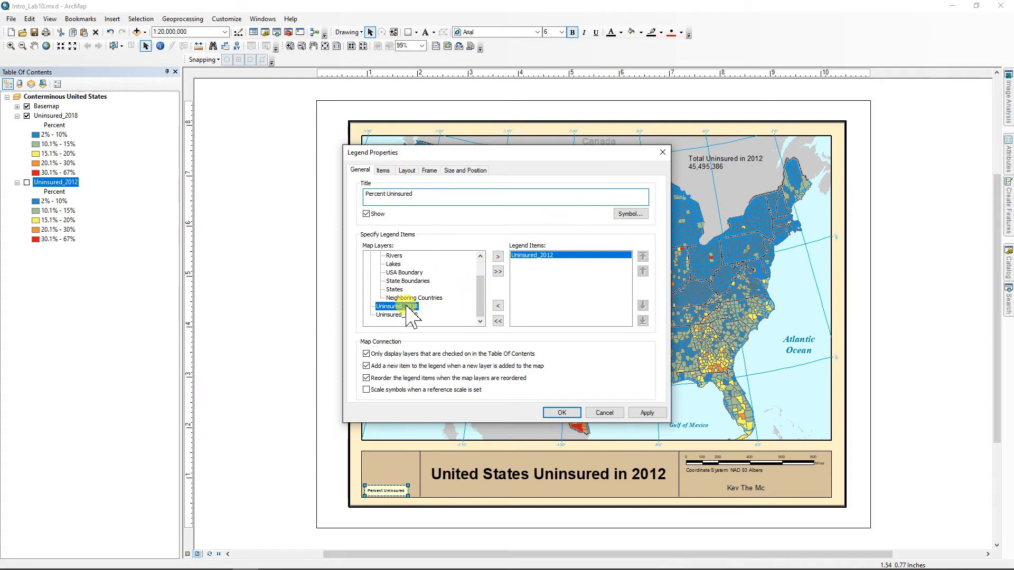
click(498, 257)
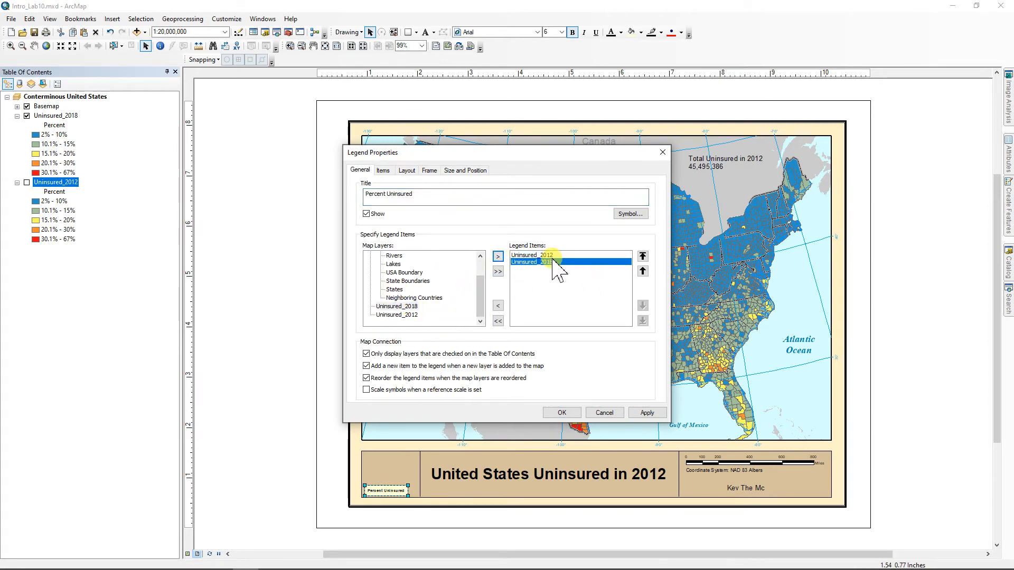
click(528, 255)
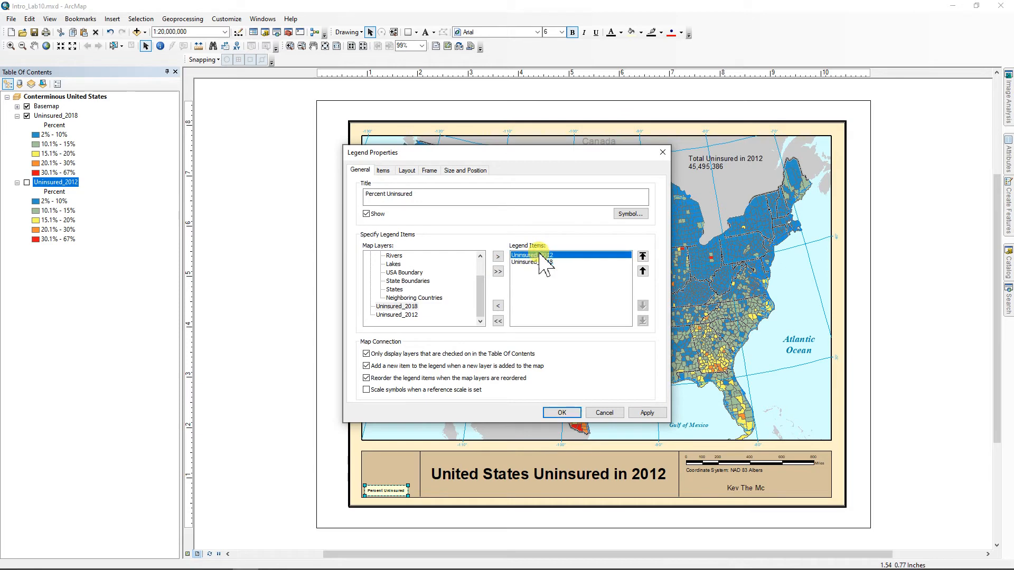
click(498, 305)
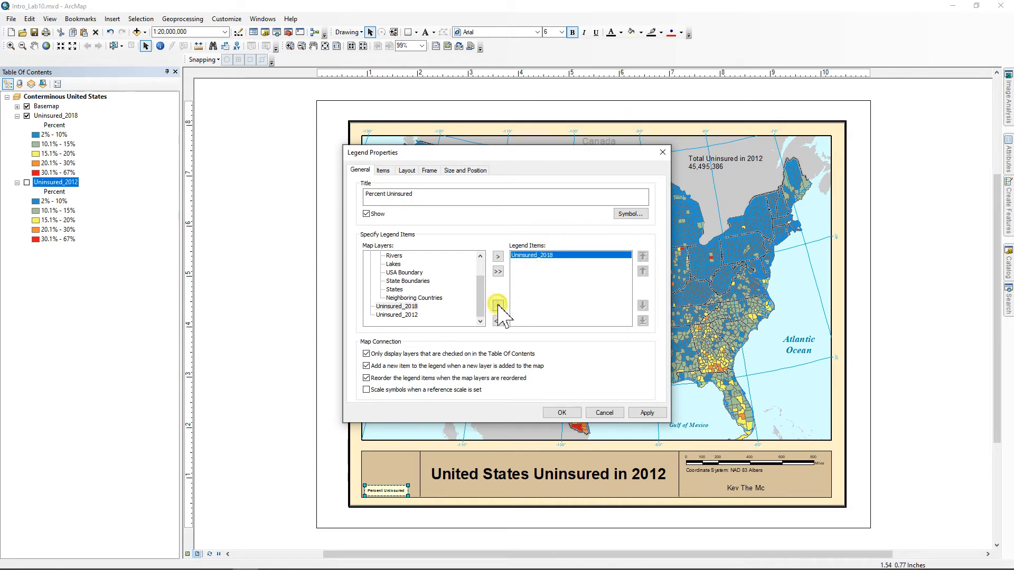
Hide the layer name and heading of the Uninsured_2018 legend item and apply the legend changes
click(383, 170)
double_click(381, 210)
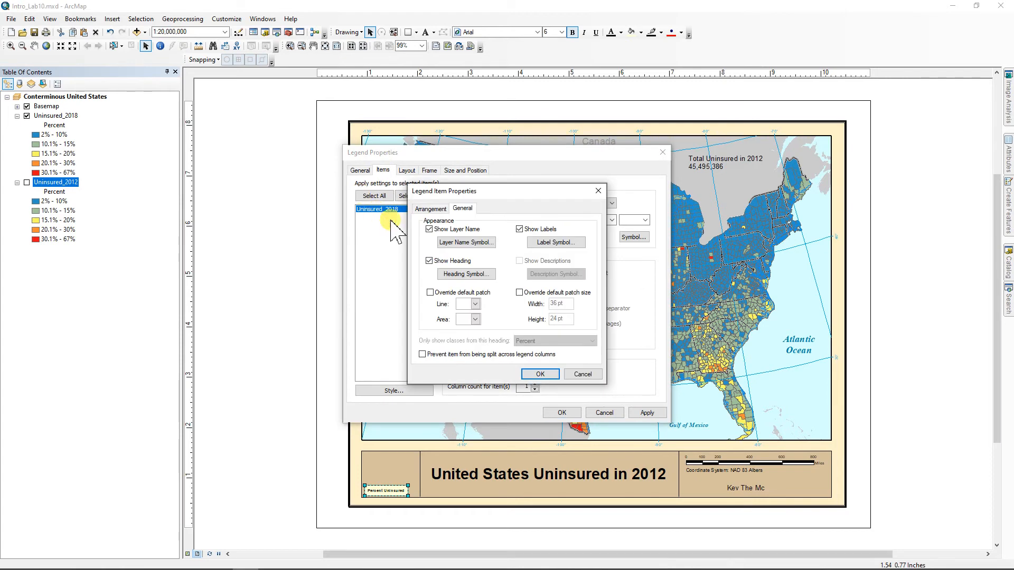
click(428, 230)
click(429, 261)
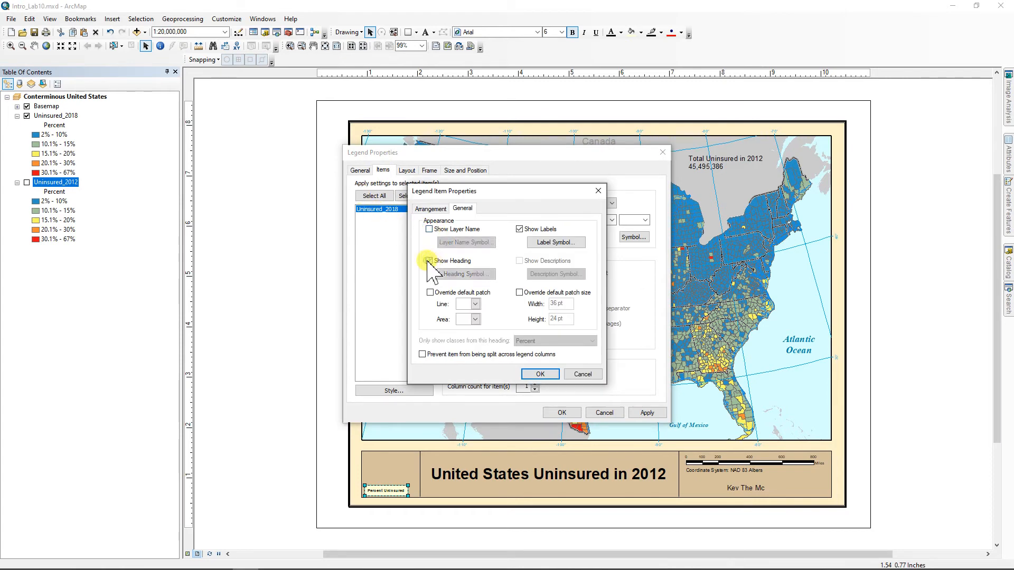
click(539, 375)
click(561, 412)
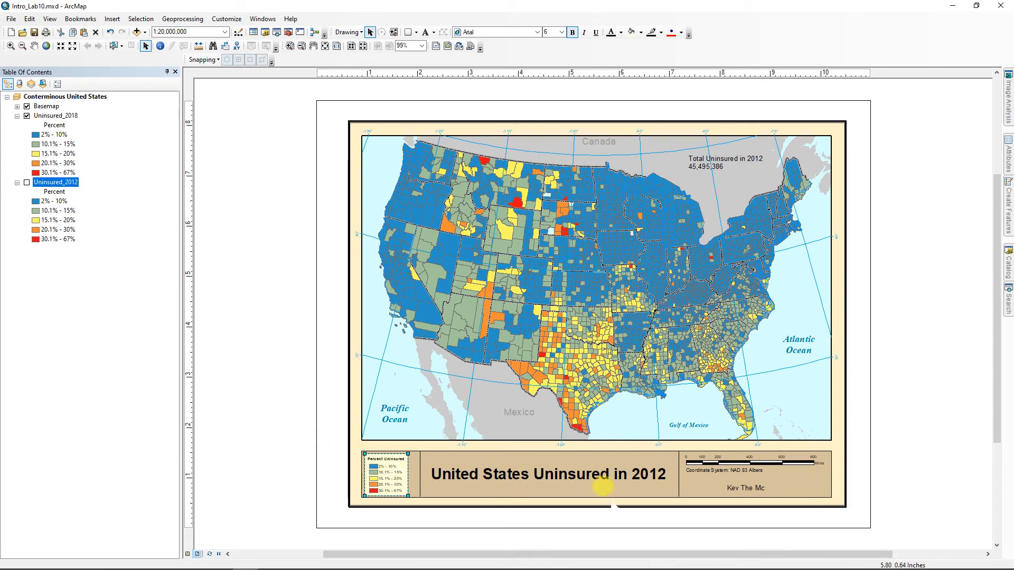
Change the map title to "United States Uninsured in 2018"
click(660, 477)
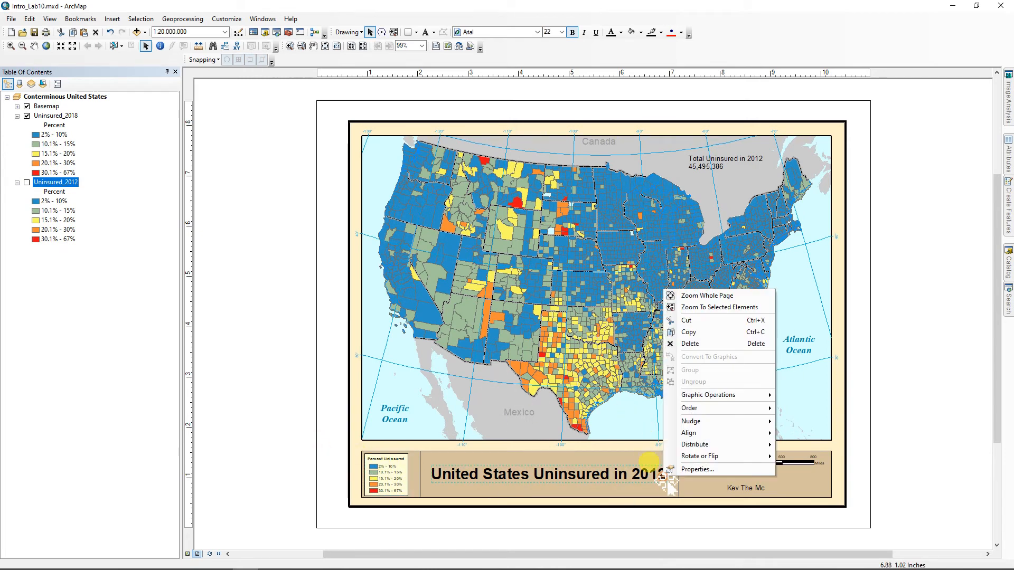
right_click(664, 475)
click(695, 469)
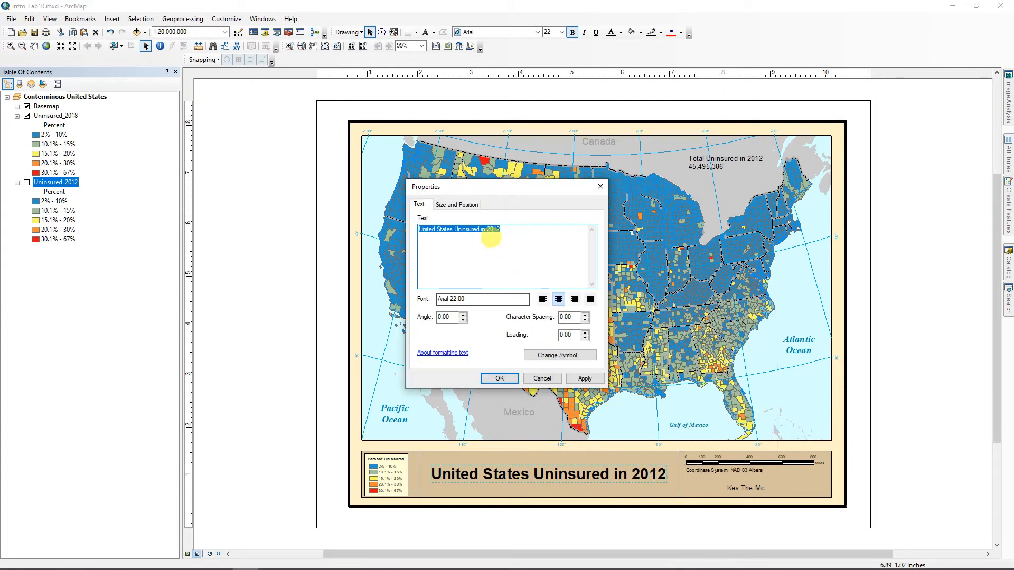
key(End)
key(shift+Left)
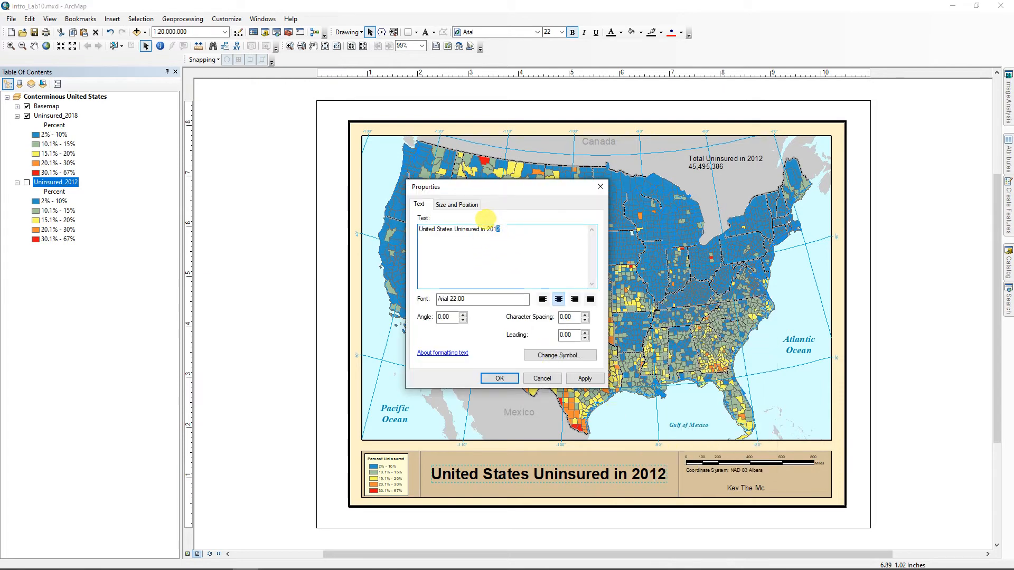
click(499, 379)
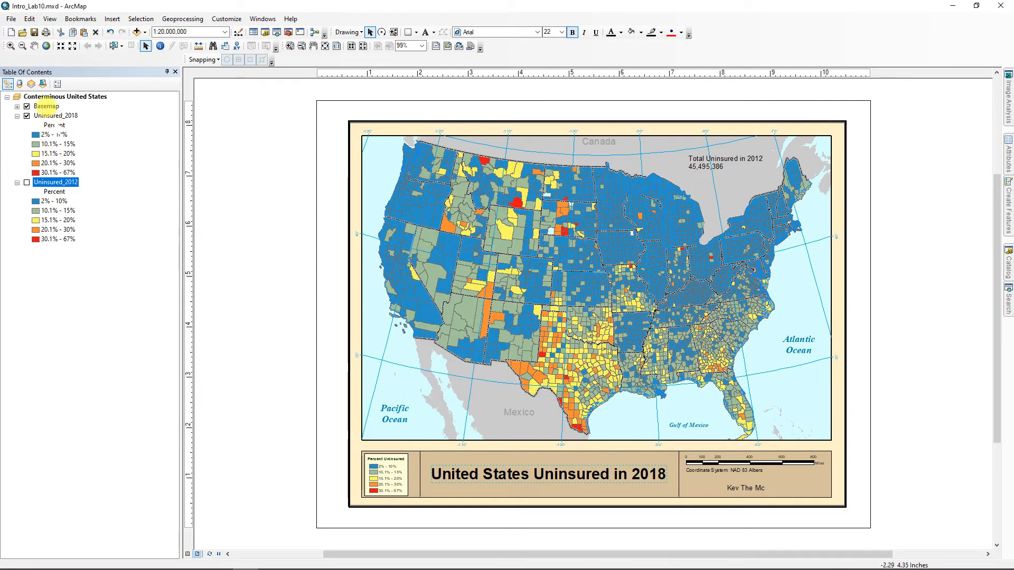
Look up the sum of the Uninsured_2018 field in the Uninsured_2018 layer's attribute table statistics, then close the table
click(55, 116)
key(ctrl+t)
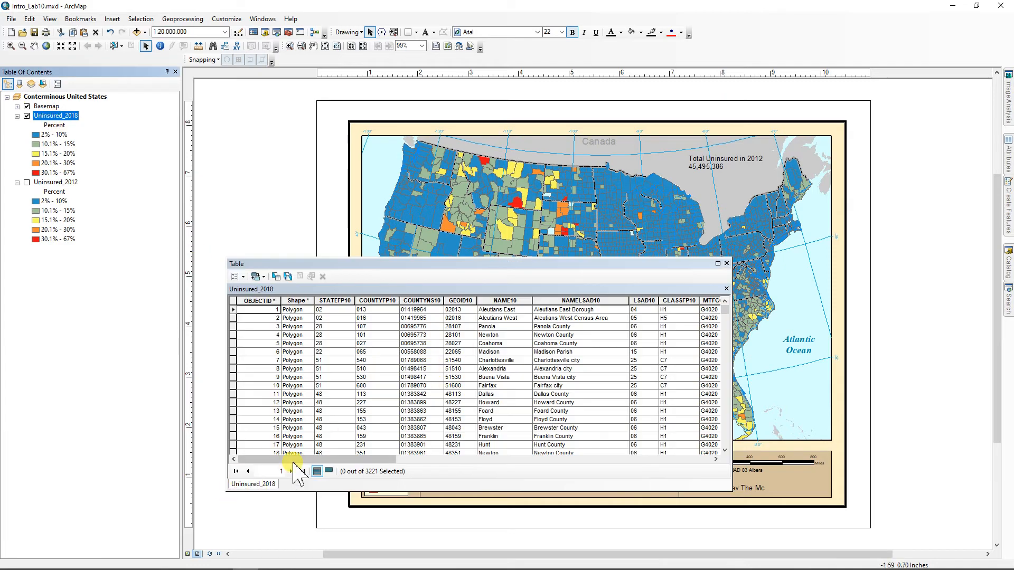
drag(288, 458, 641, 478)
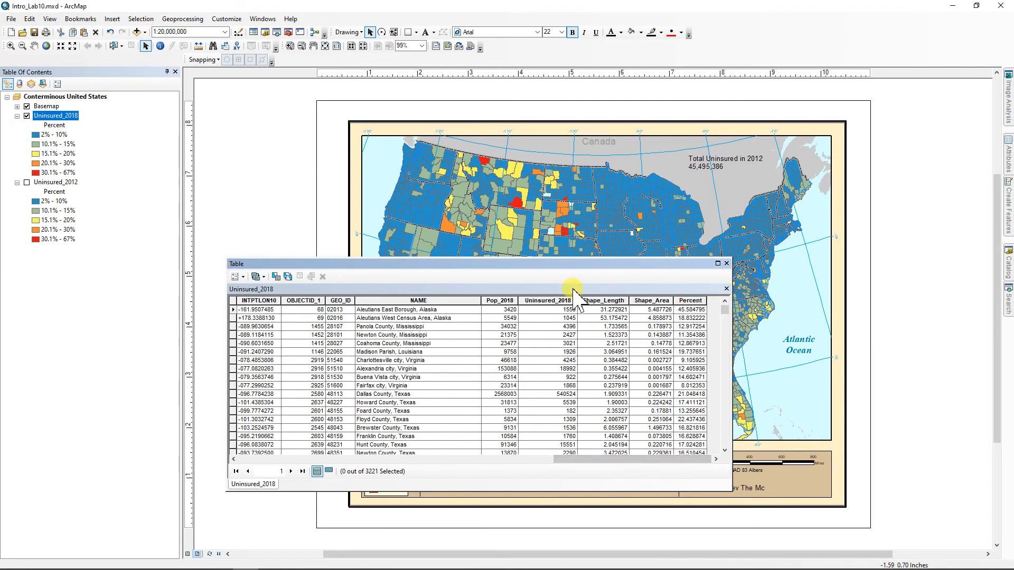
click(540, 301)
right_click(541, 300)
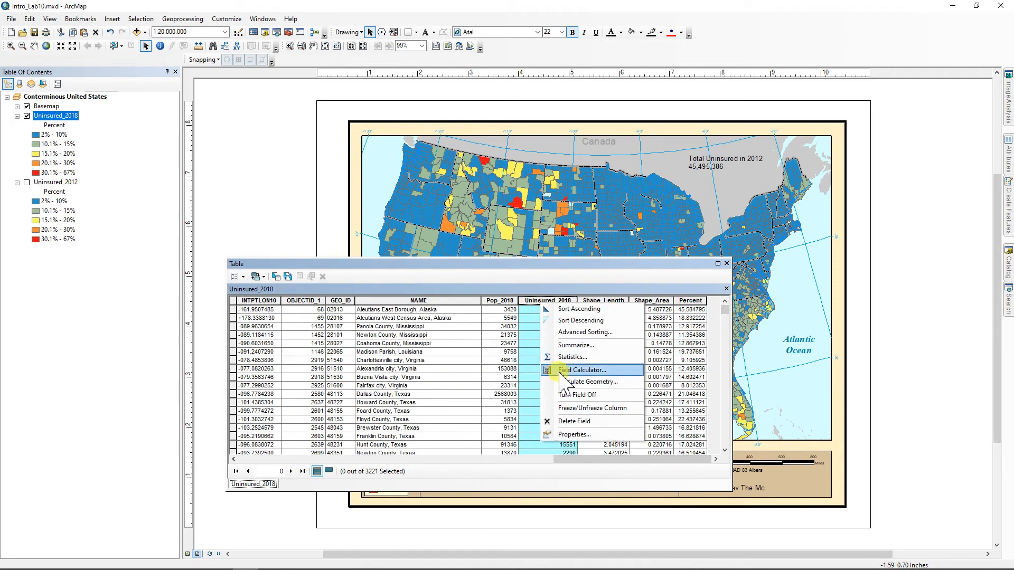
click(569, 357)
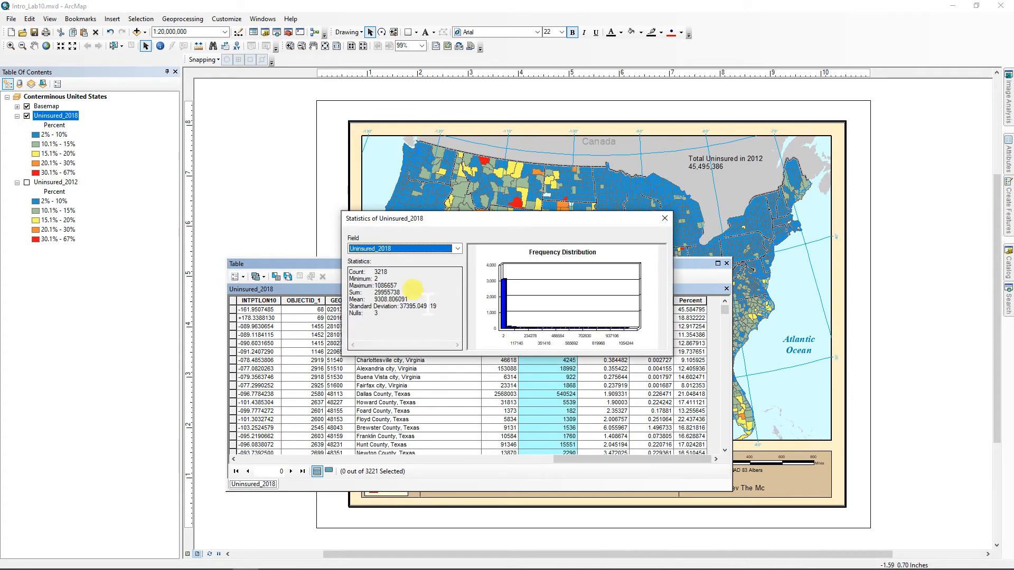
drag(401, 292, 383, 292)
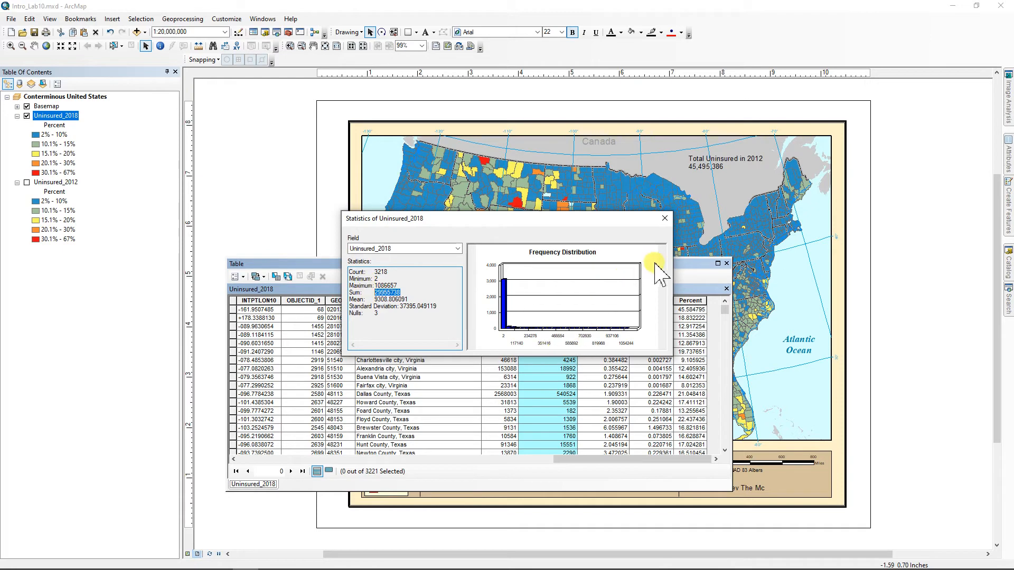
click(665, 218)
click(726, 263)
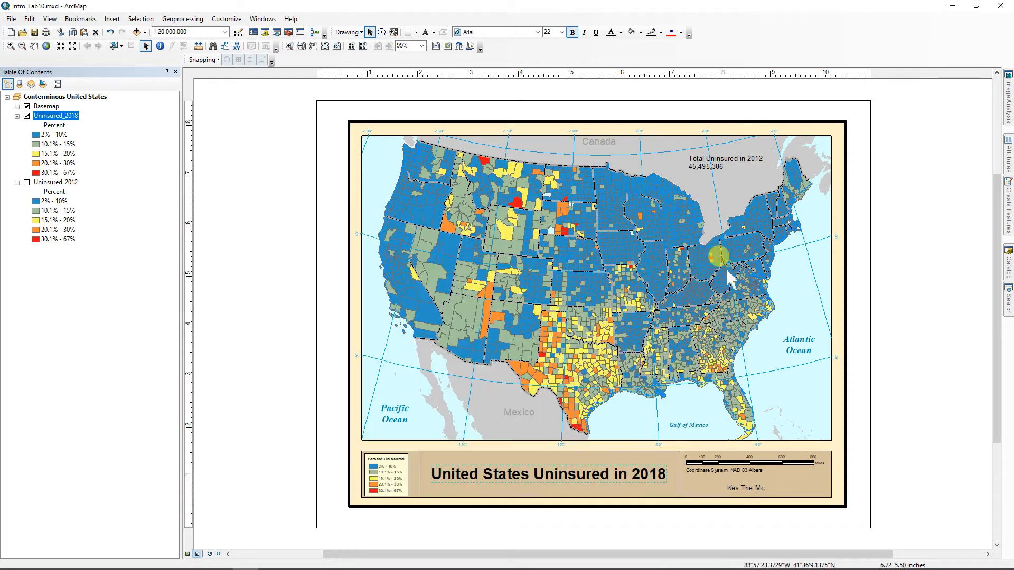
Update the total text on the map to "Total Uninsured in 2018" with the value 29,955,738
right_click(707, 165)
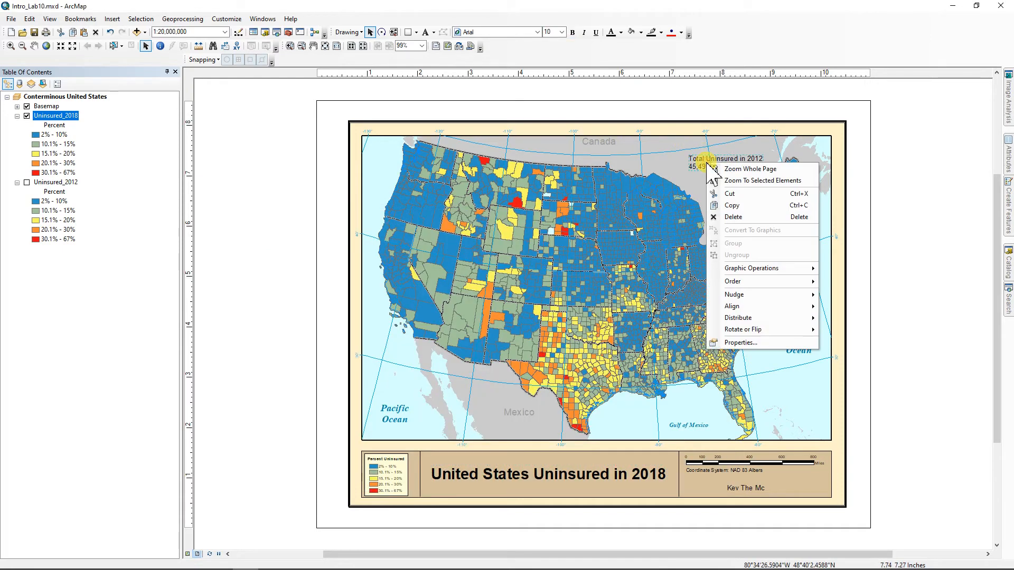
click(739, 345)
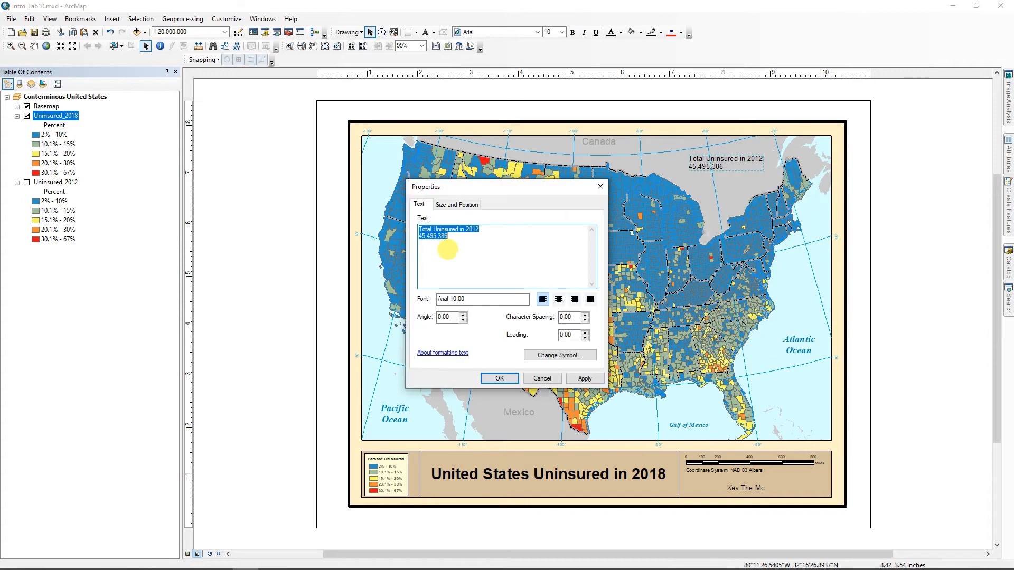
click(478, 229)
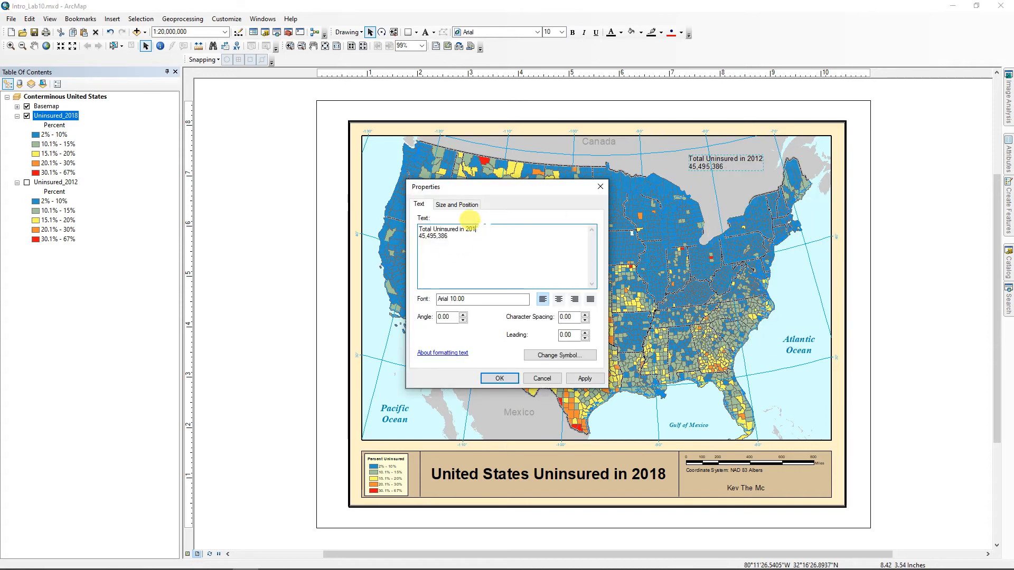
text(8)
drag(451, 237, 399, 240)
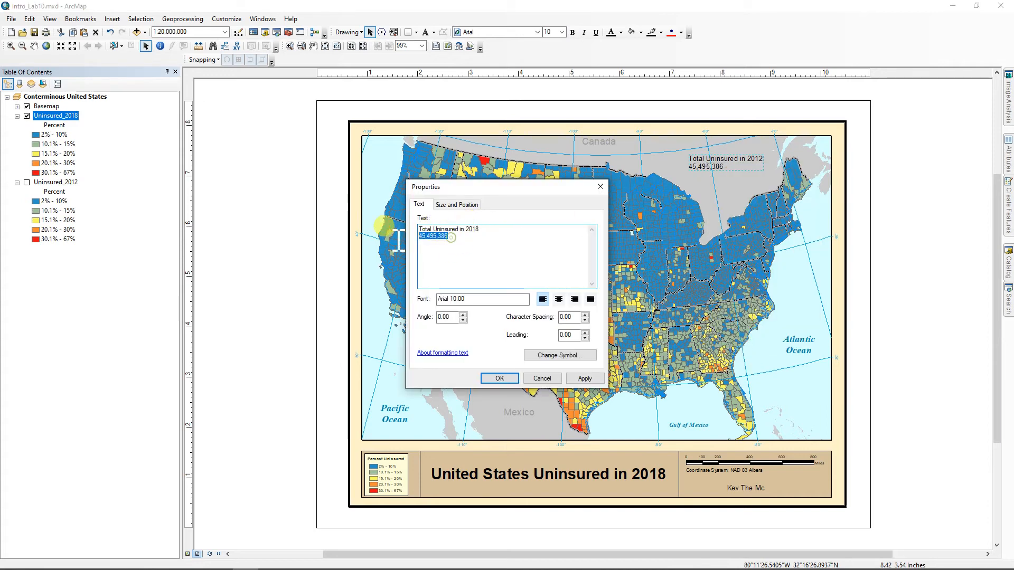
text(29955738)
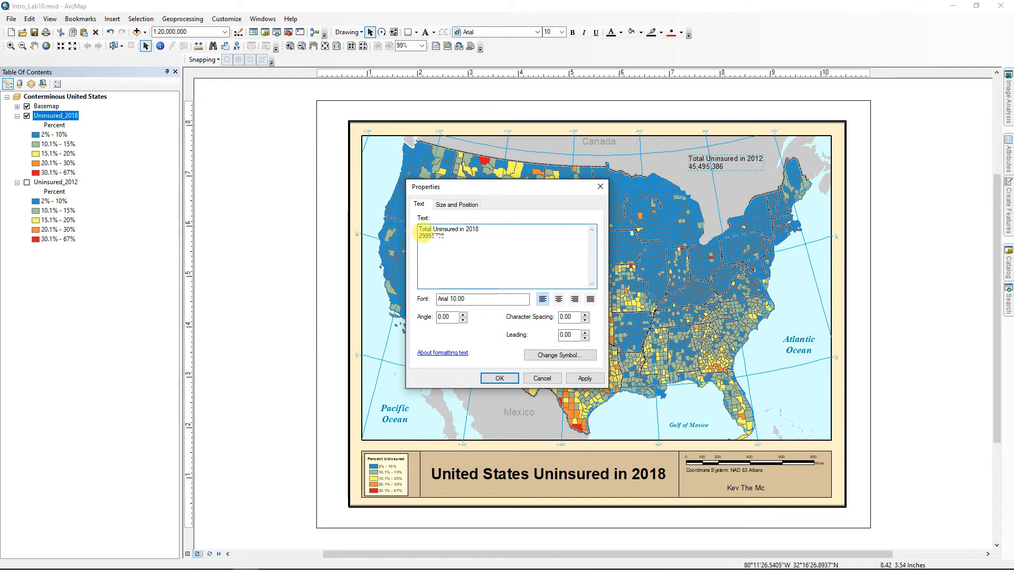
text(,)
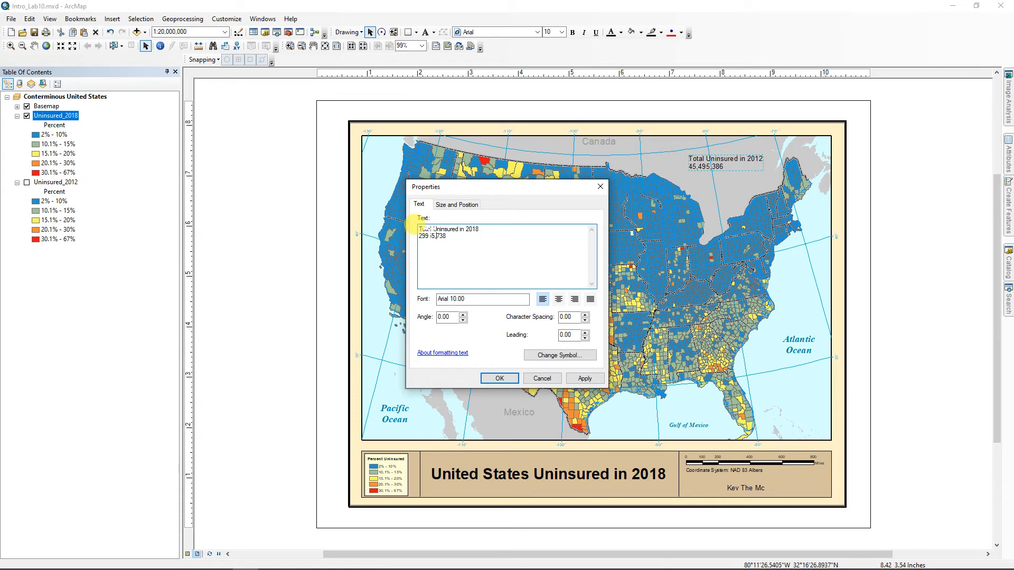
click(424, 236)
text(,)
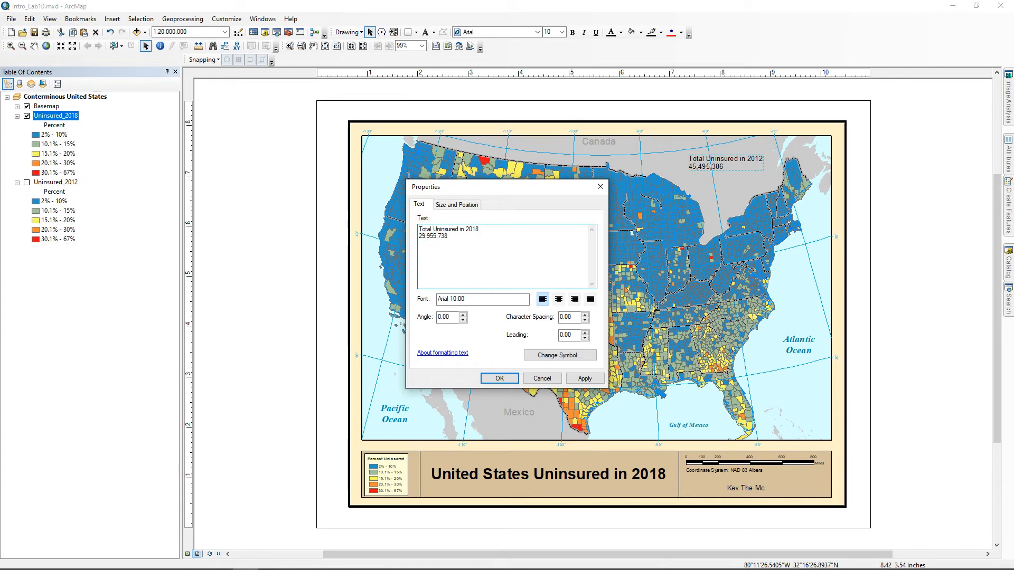
click(498, 379)
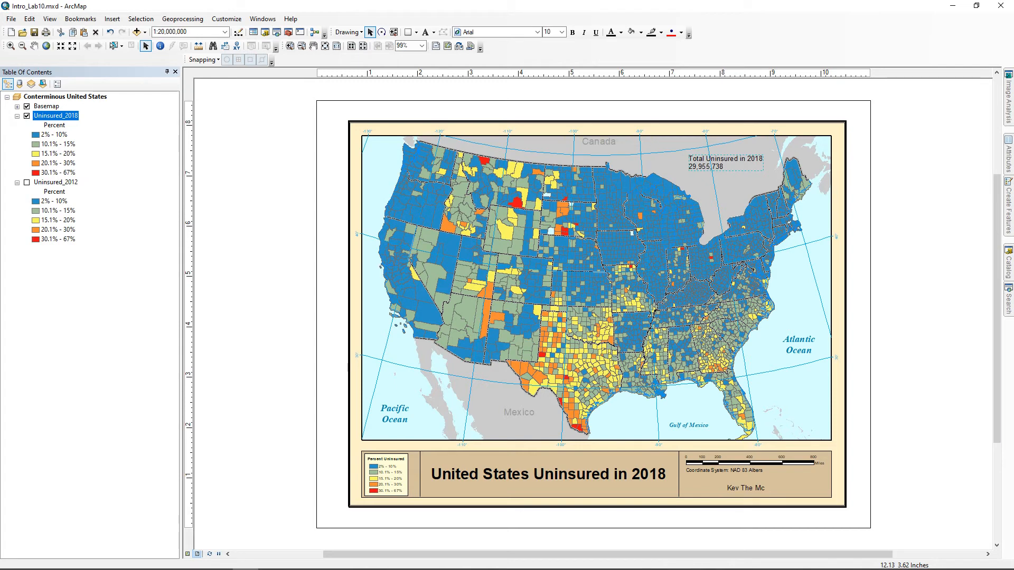
Open the Uninsured_2018 attribute table at the Pop_2018 and Uninsured_2018 columns, and move and narrow its window to uncover more of the map
ctrl+double_click(45, 116)
drag(339, 460, 681, 475)
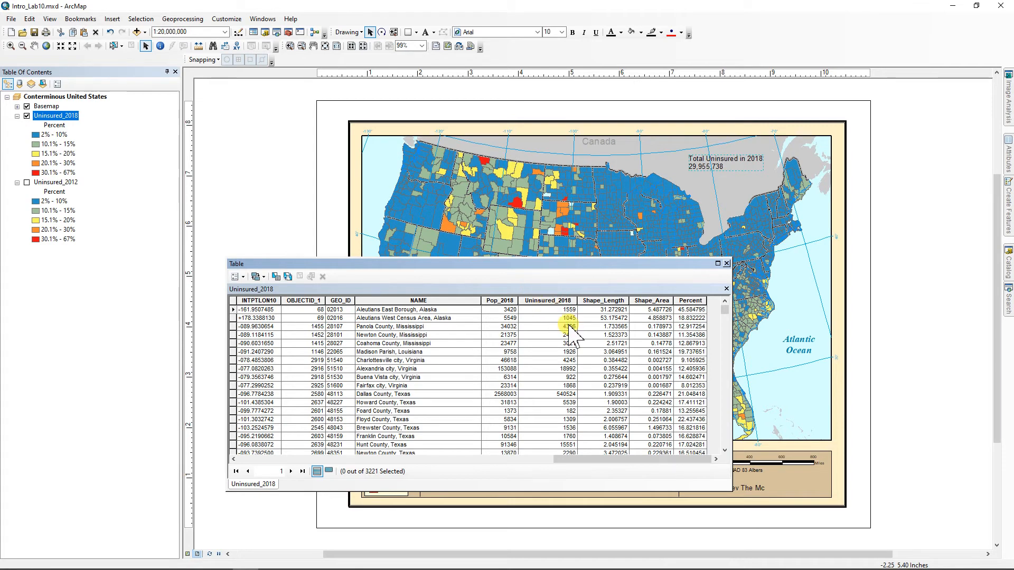
drag(545, 272, 357, 281)
drag(544, 380, 411, 380)
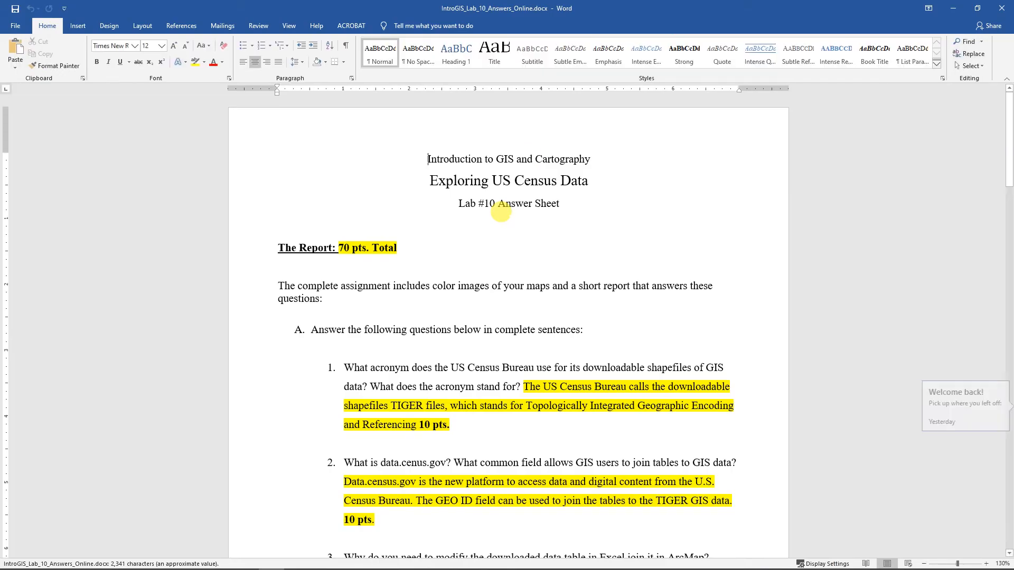
Move the Word answer sheet window off the screen, place the Calculator over the map layout, and return to ArcMap
double_click(618, 16)
drag(982, 46, 1013, 46)
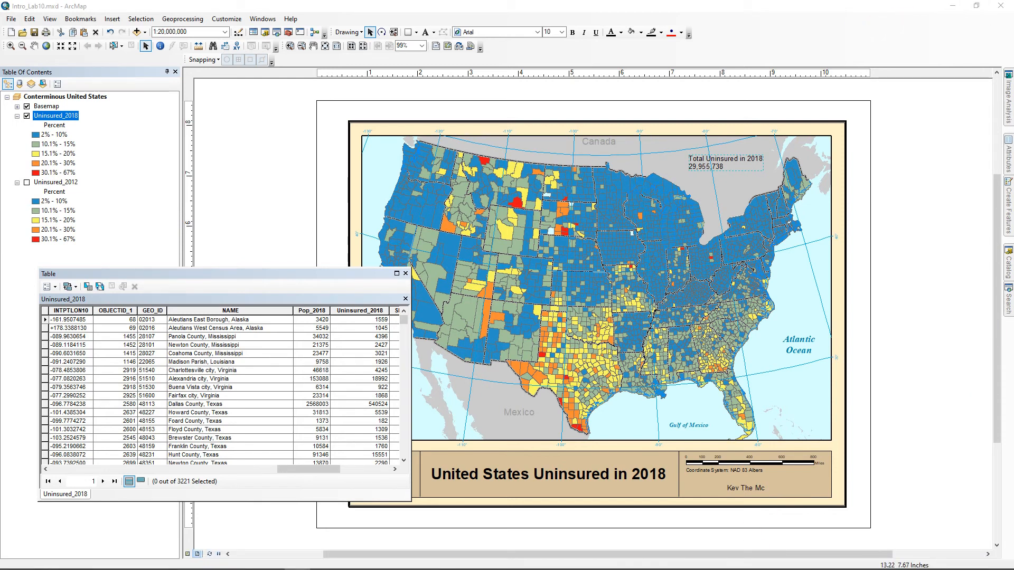
drag(1013, 0, 685, 82)
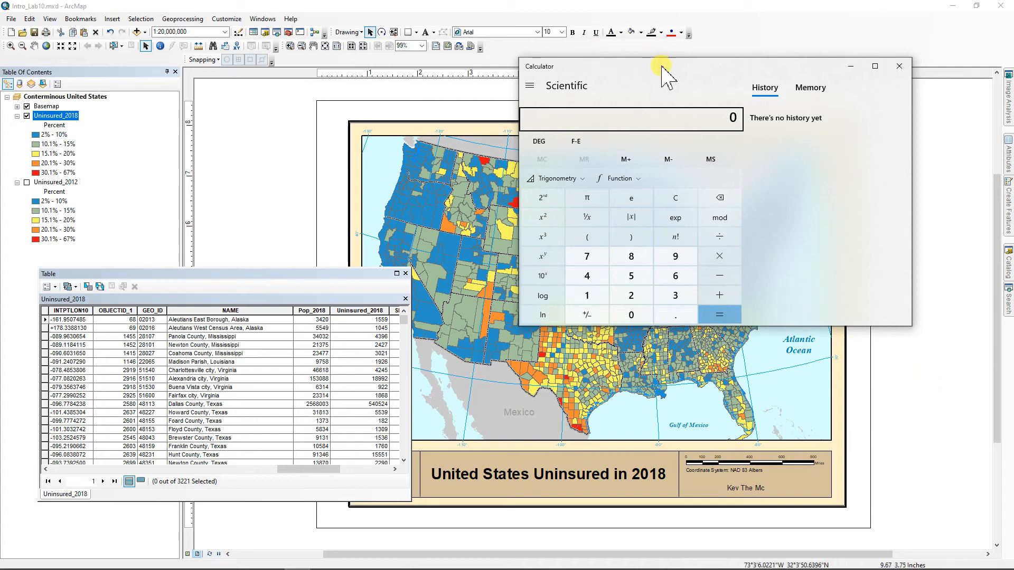
drag(662, 66, 725, 223)
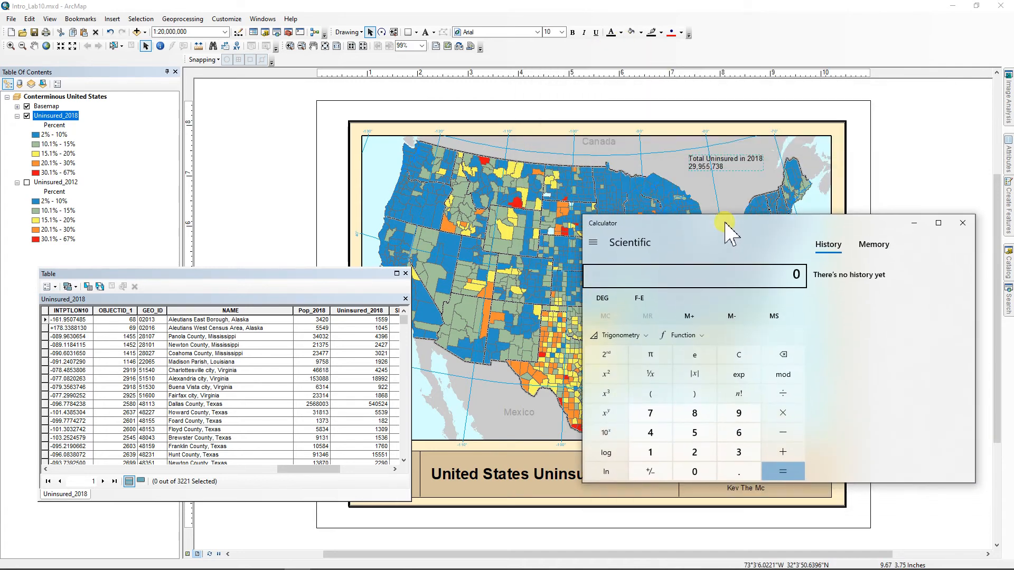
click(710, 175)
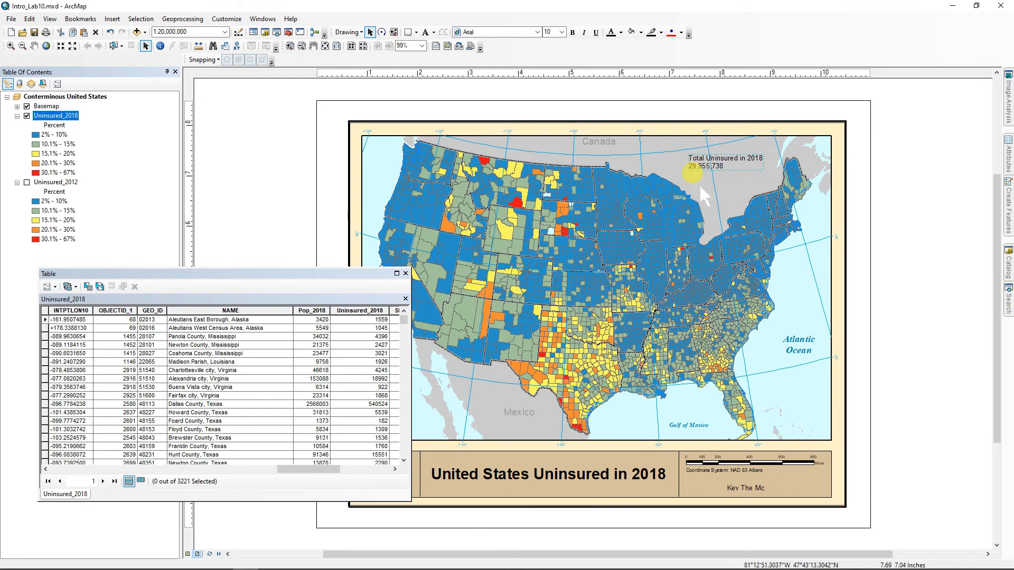
click(15, 182)
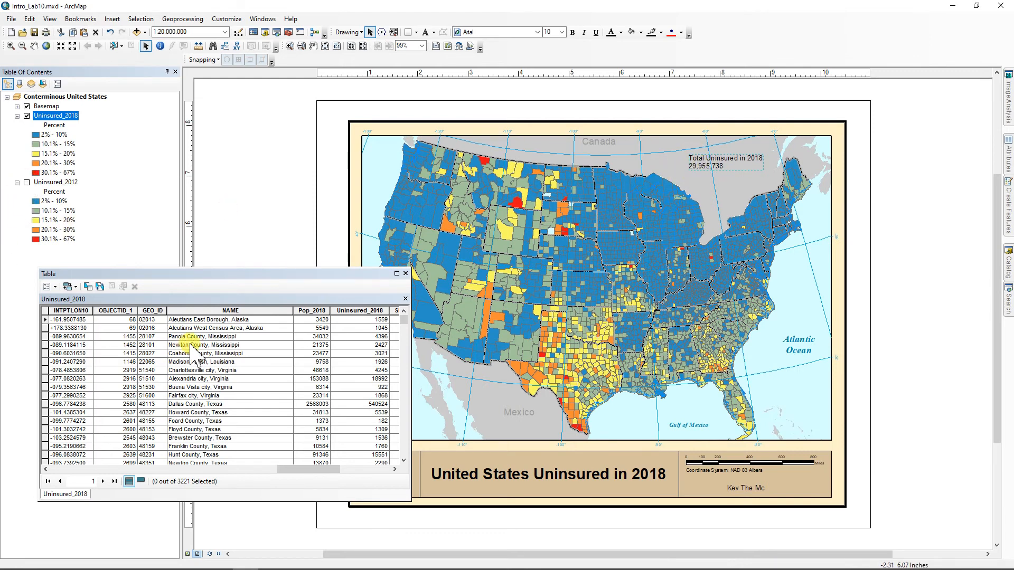
Check the statistics of the Uninsured_2018 field in the Uninsured_2018 attribute table, then close them
click(357, 311)
right_click(358, 311)
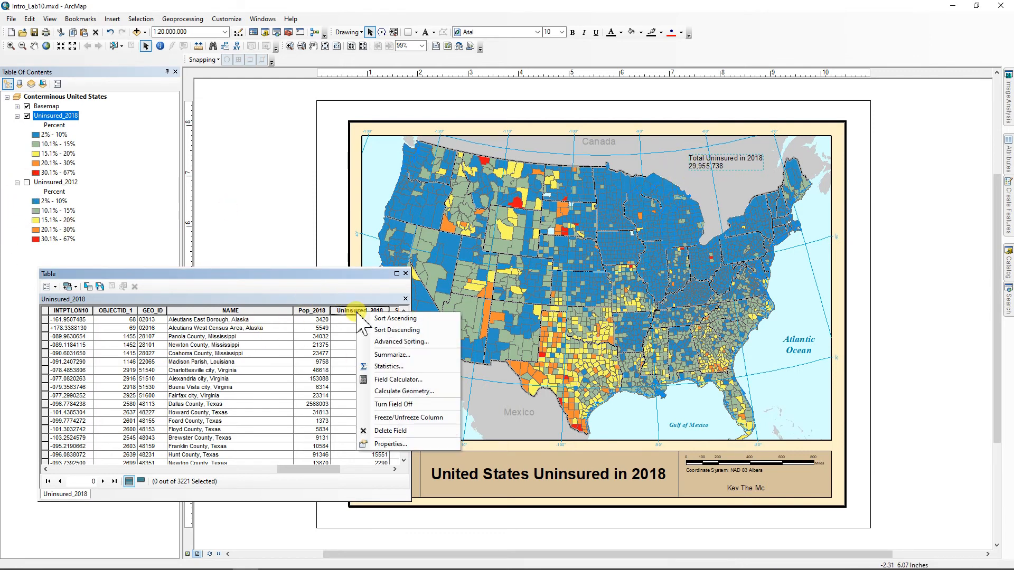
click(381, 367)
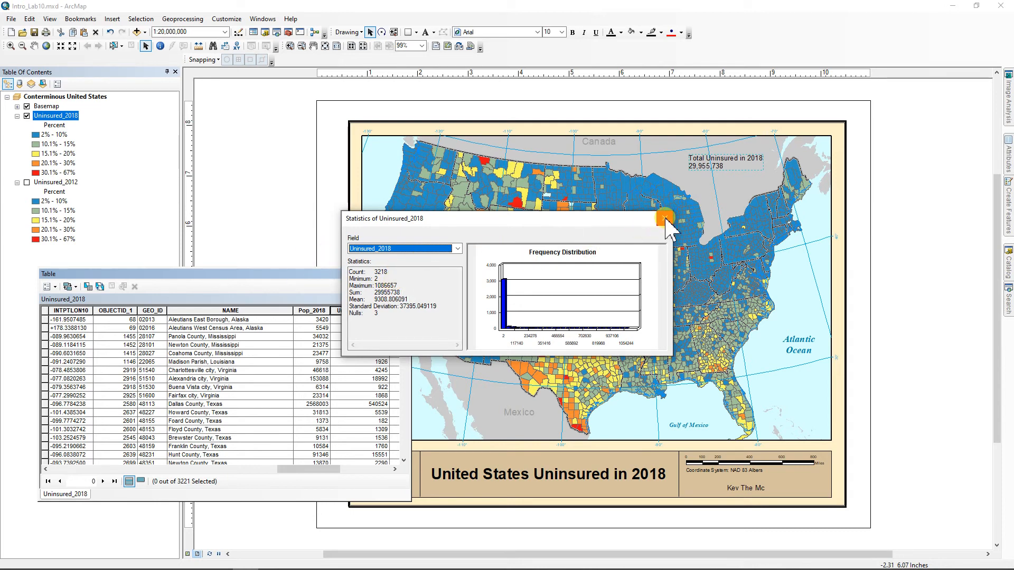
click(664, 218)
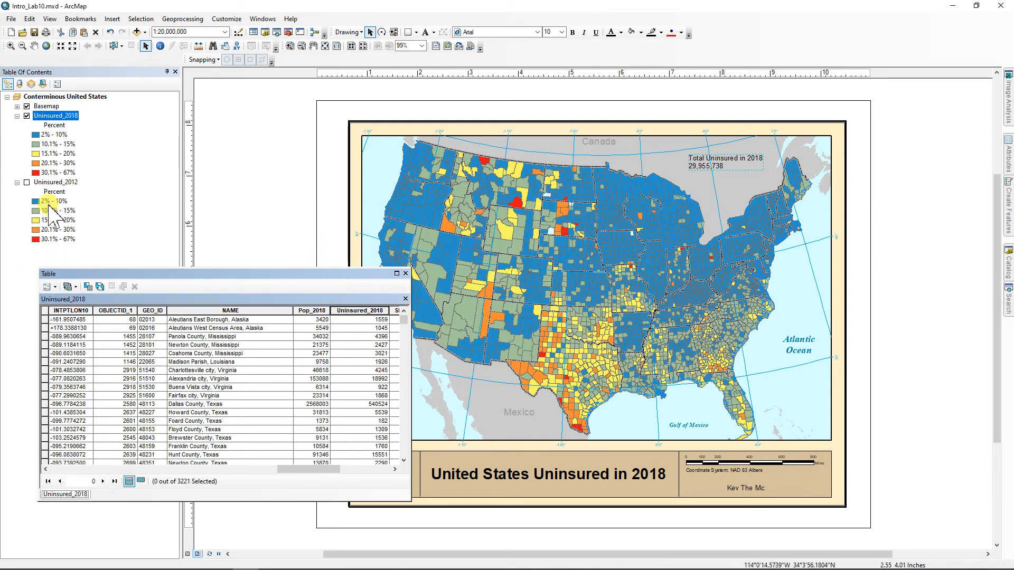
Open the Uninsured_2012 layer's attribute table and copy the sum from the Uninsured_2012 field's statistics
ctrl+double_click(60, 183)
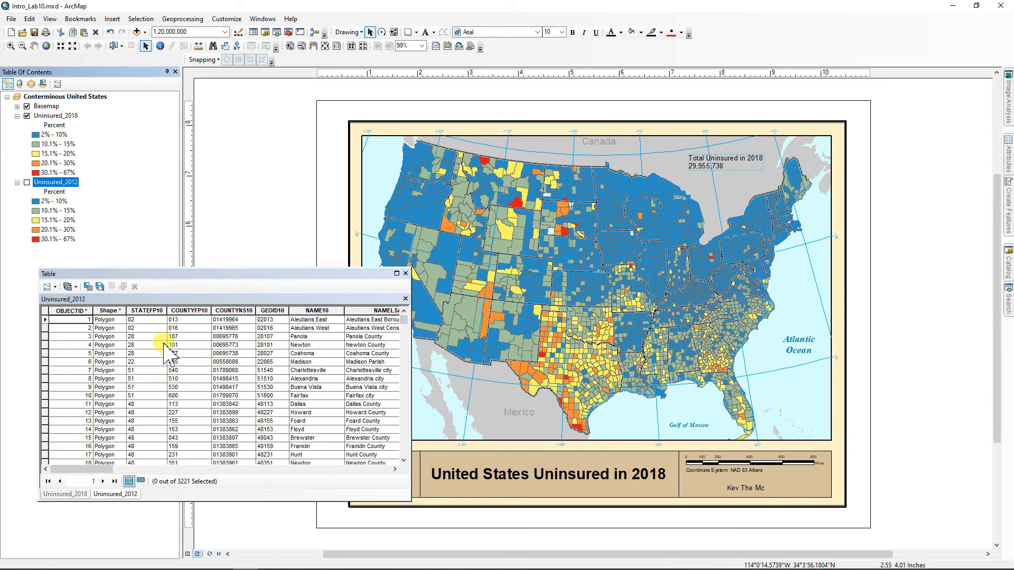
drag(84, 468, 381, 496)
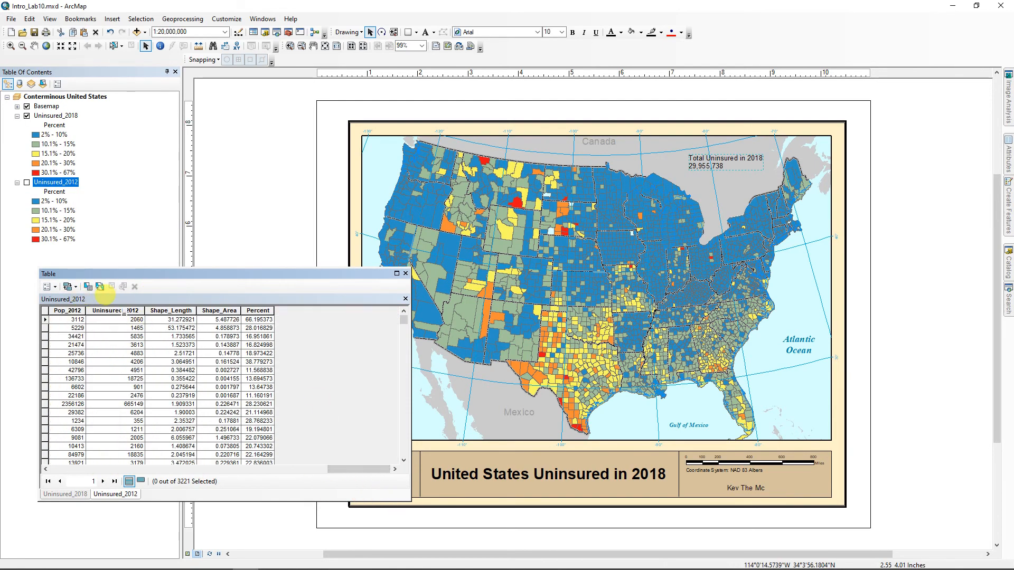
click(115, 311)
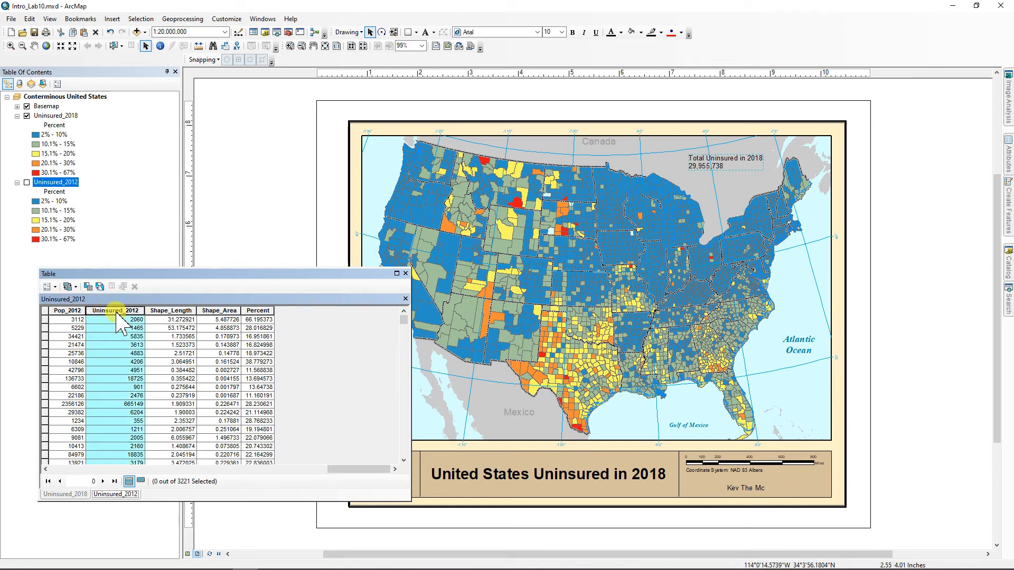
right_click(118, 316)
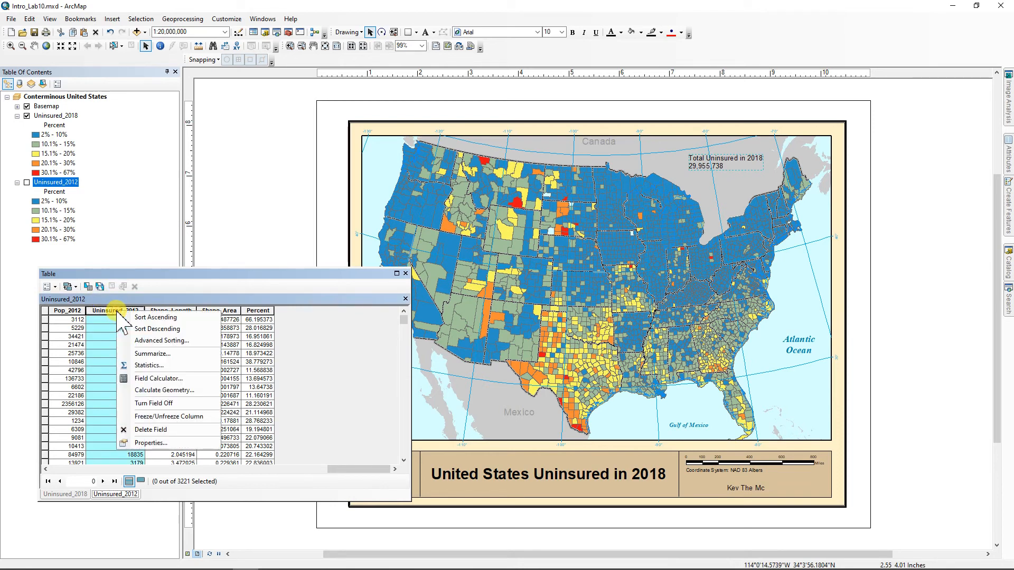
click(151, 376)
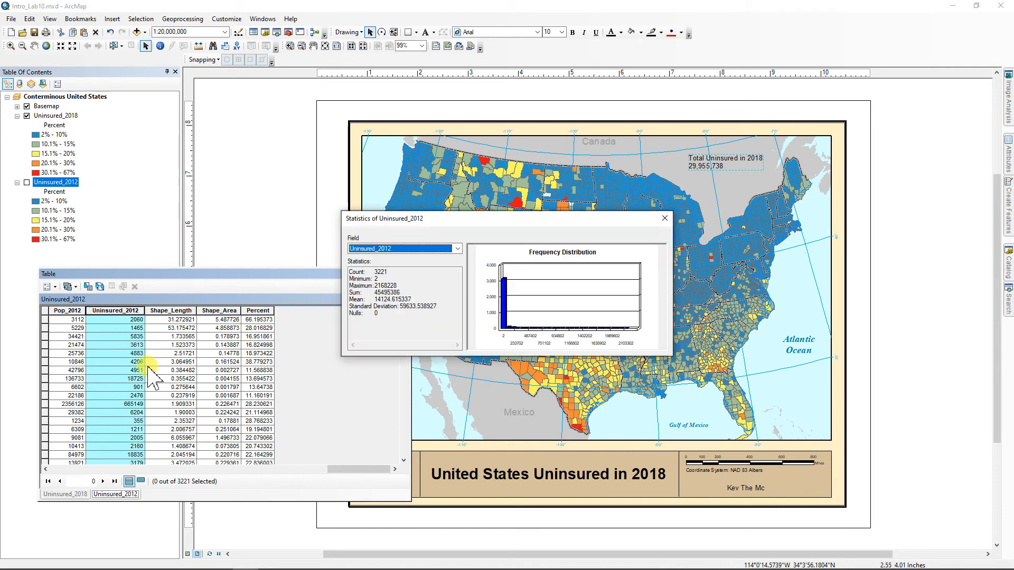
drag(401, 293, 381, 292)
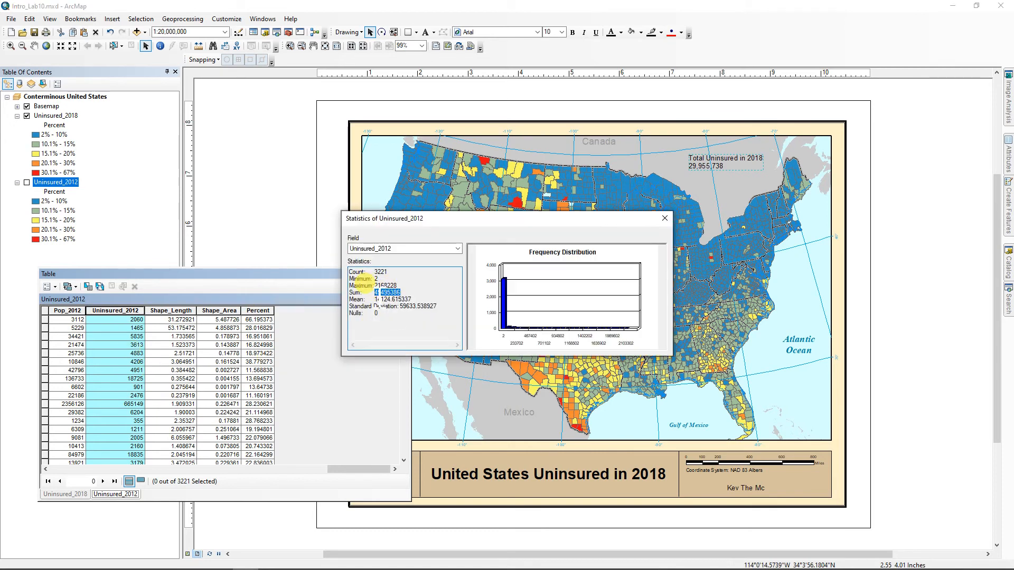
Switch to Calculator, start a subtraction from the 2012 uninsured sum of 45,495,386, and close the field statistics in ArcMap
mouse_move(519, 563)
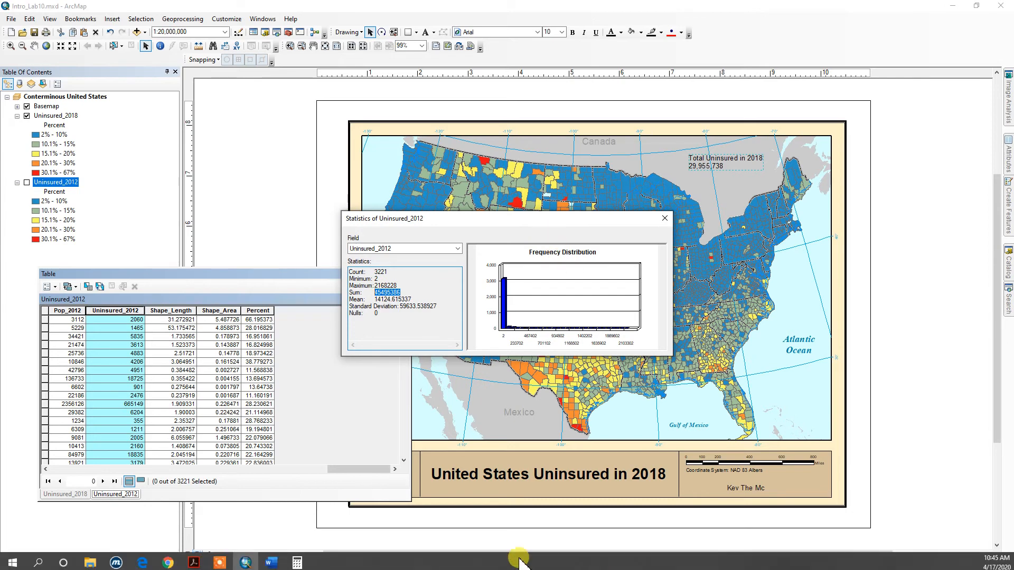
click(297, 561)
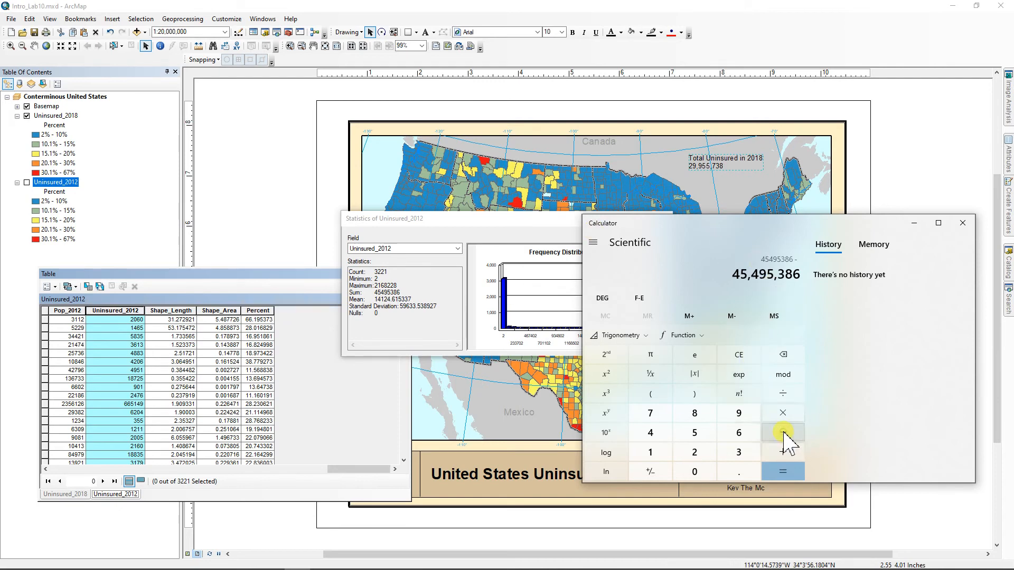
click(471, 222)
click(668, 218)
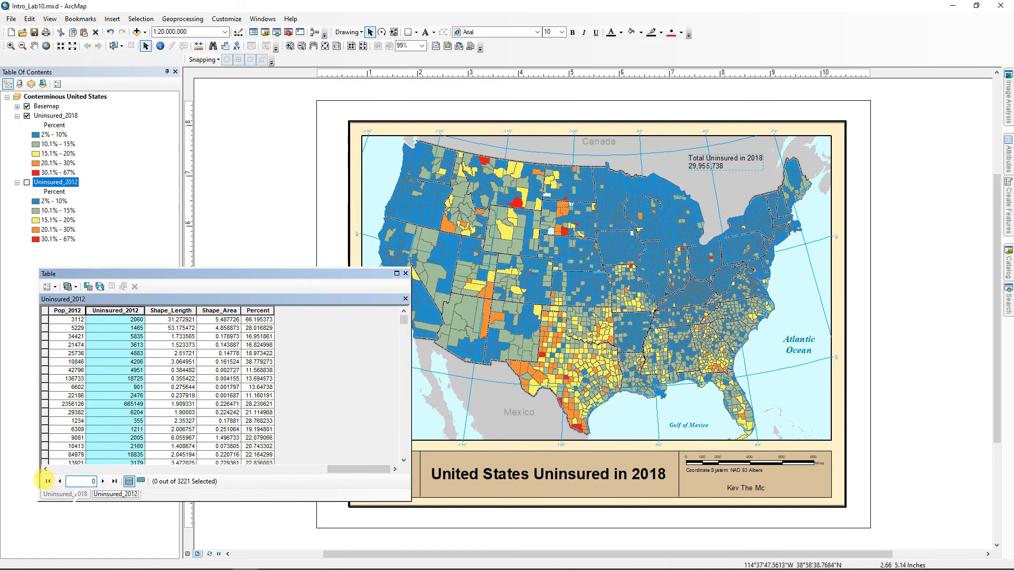
Return to the Uninsured_2018 attribute table and copy the sum from the Uninsured_2018 field's statistics
click(66, 494)
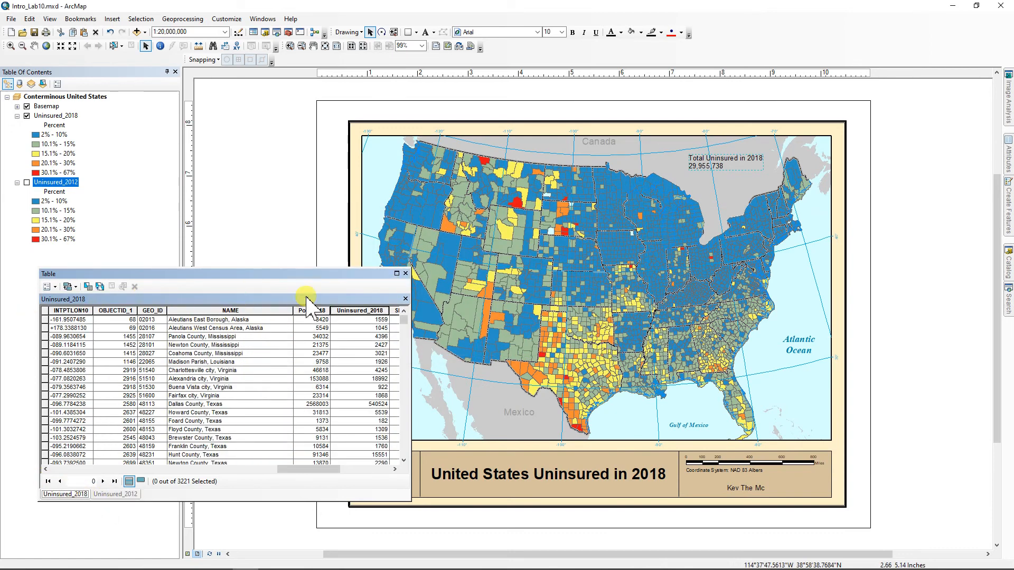
right_click(357, 312)
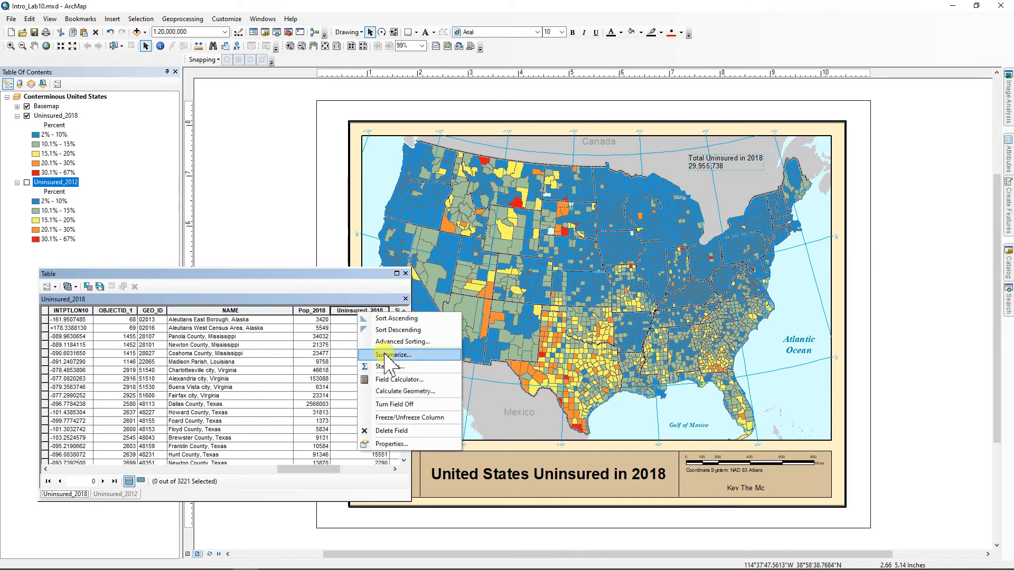
click(388, 366)
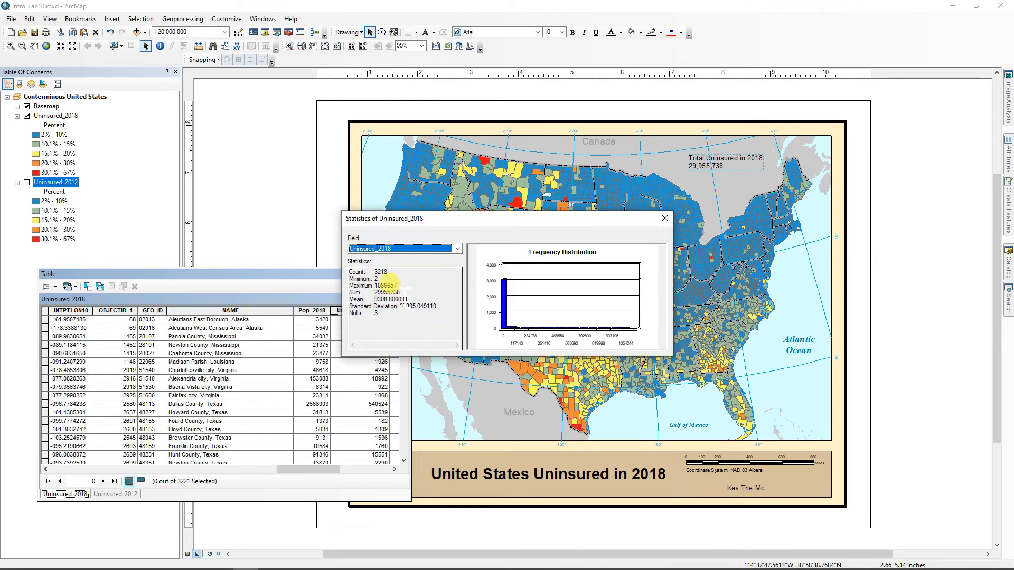
drag(401, 292, 364, 280)
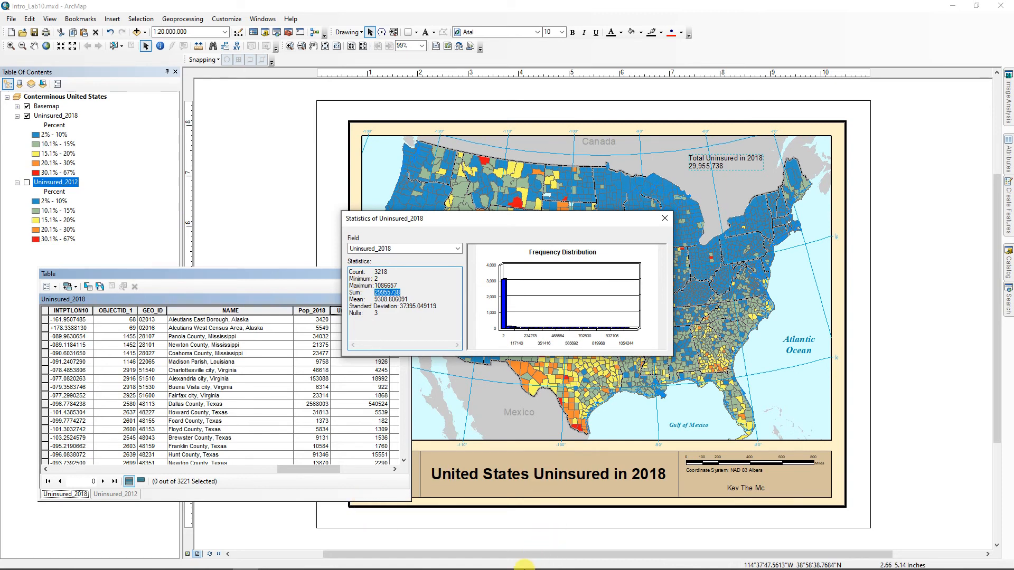
In Calculator, subtract the copied 2018 sum of 29,955,738 from 45,495,386, then go back to ArcMap and close the statistics
mouse_move(612, 555)
click(297, 560)
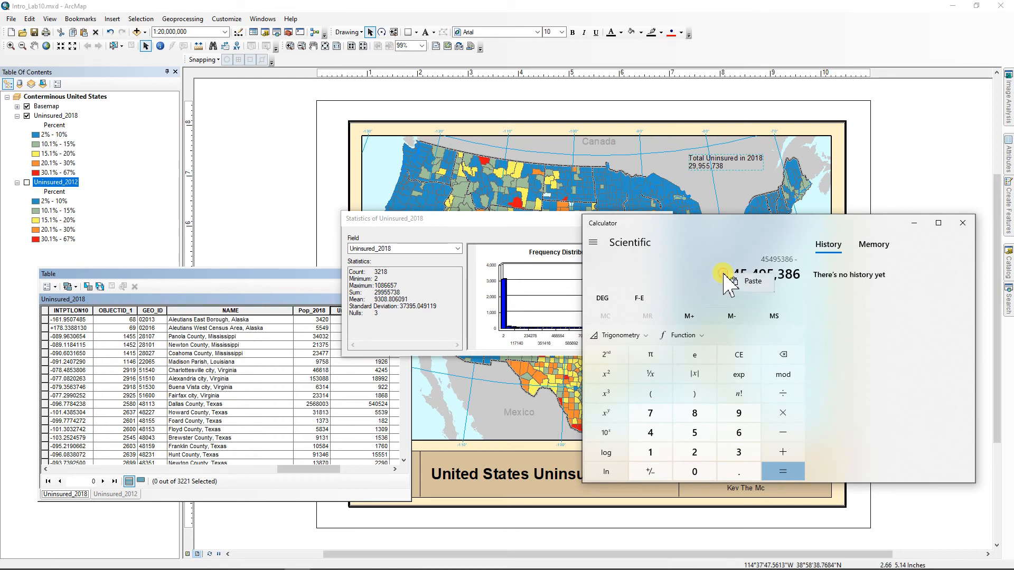
click(749, 296)
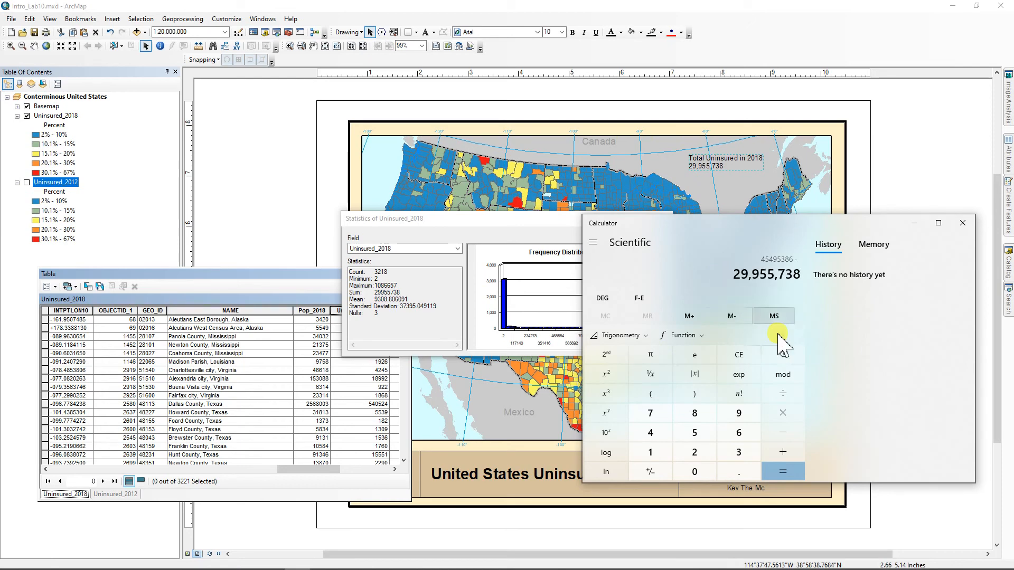
key(Return)
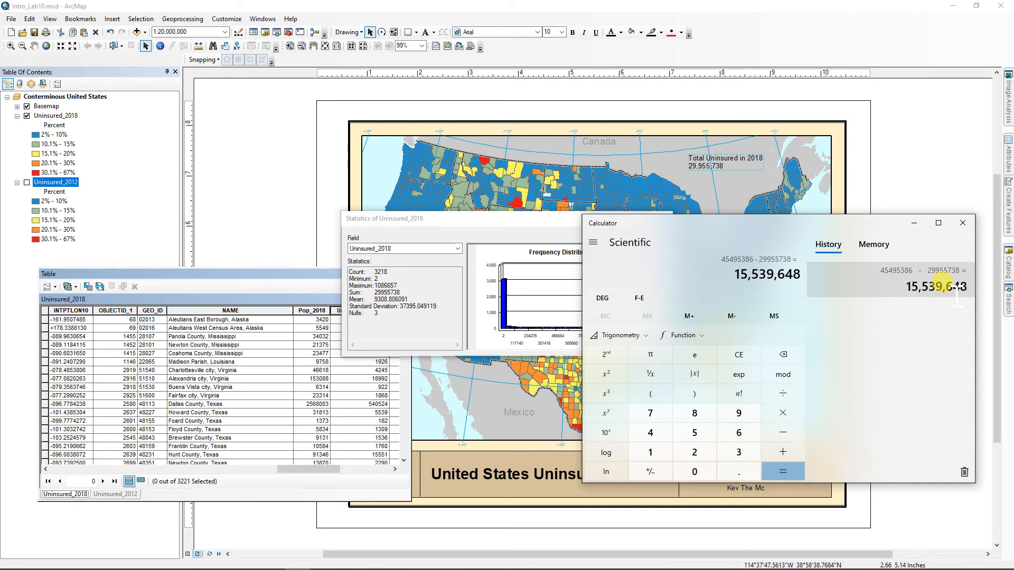
click(511, 224)
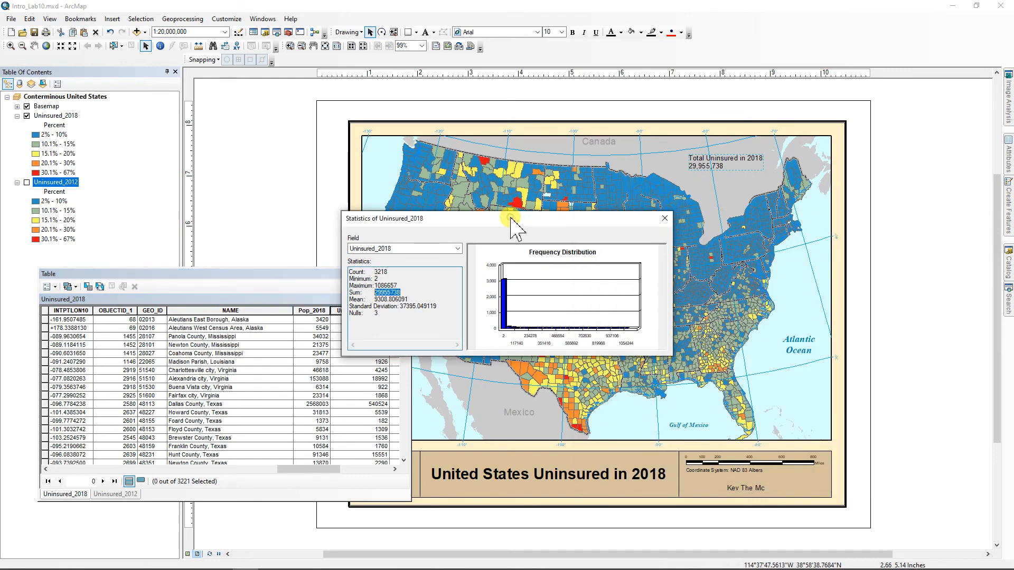
click(664, 218)
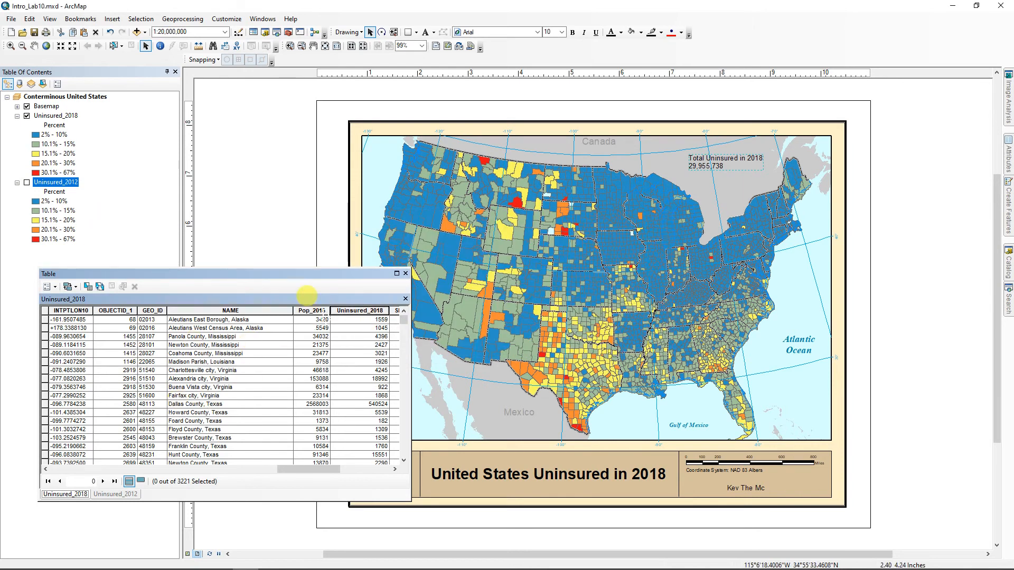
Go back to the Uninsured_2012 attribute table and copy the sum from the Uninsured_2012 field's statistics again
click(124, 494)
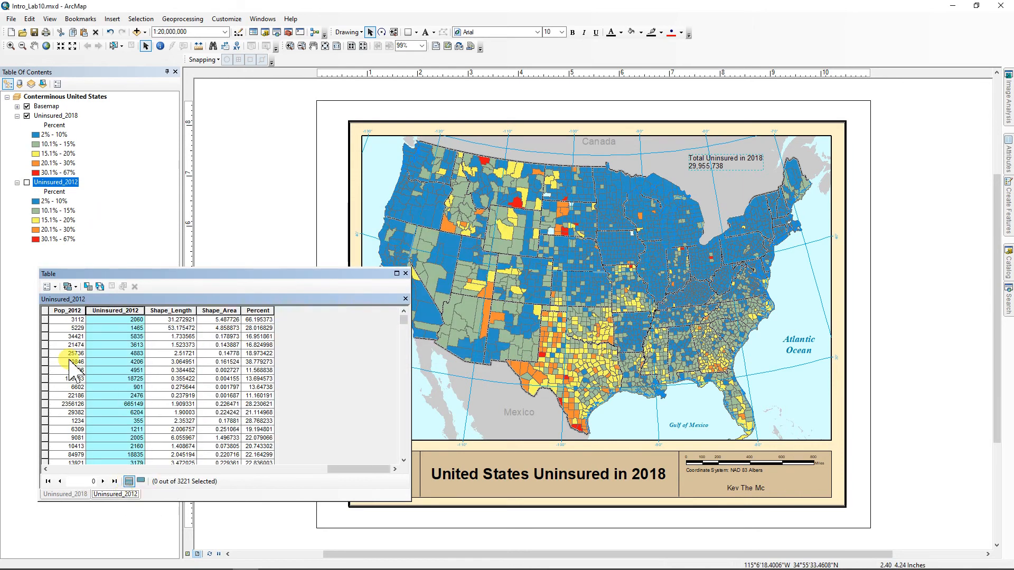
right_click(106, 314)
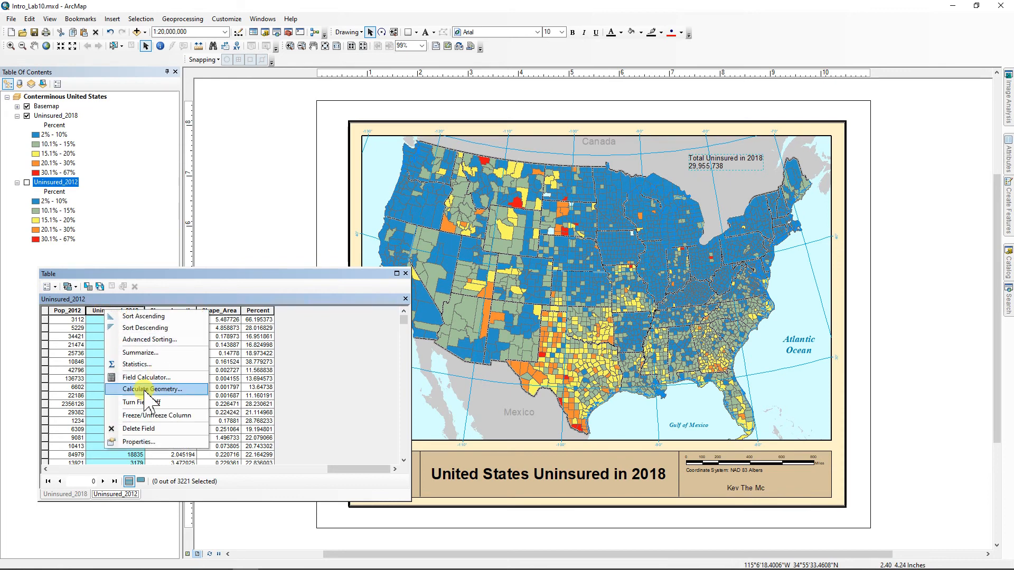
click(139, 364)
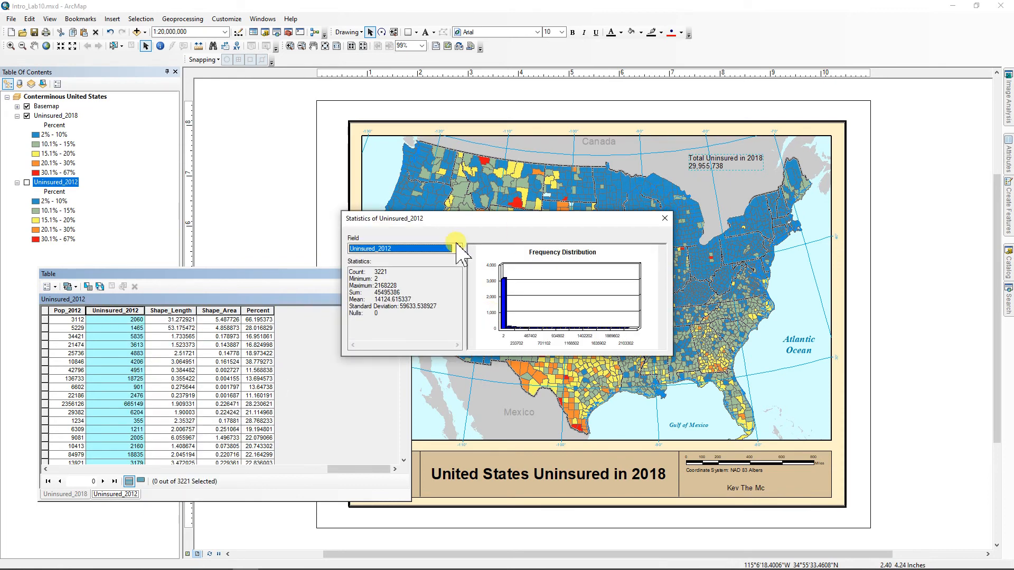
drag(401, 293, 381, 292)
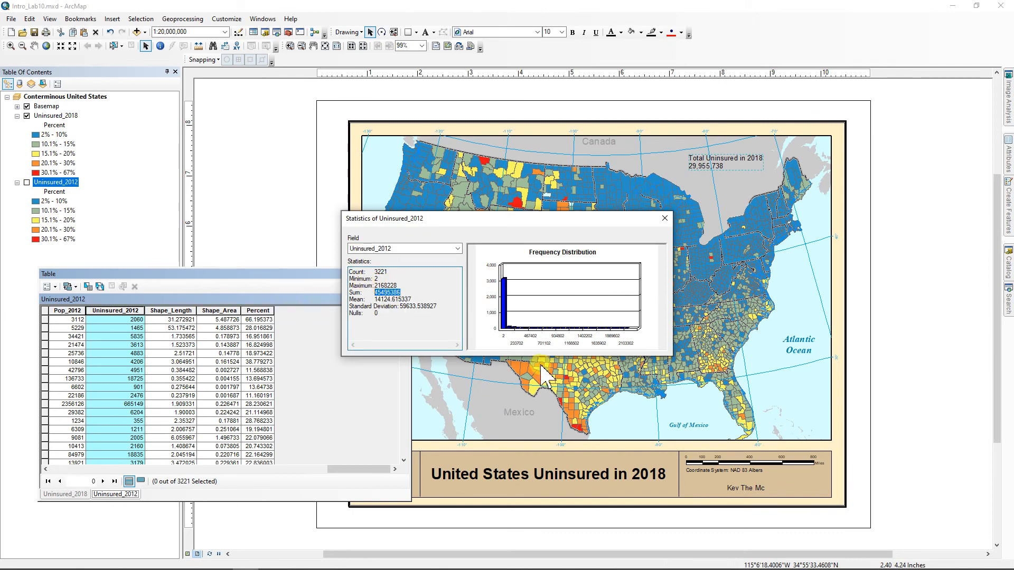
Clear Calculator and begin a division with 45,495,386 as the dividend, then return to ArcMap and close the statistics
mouse_move(534, 569)
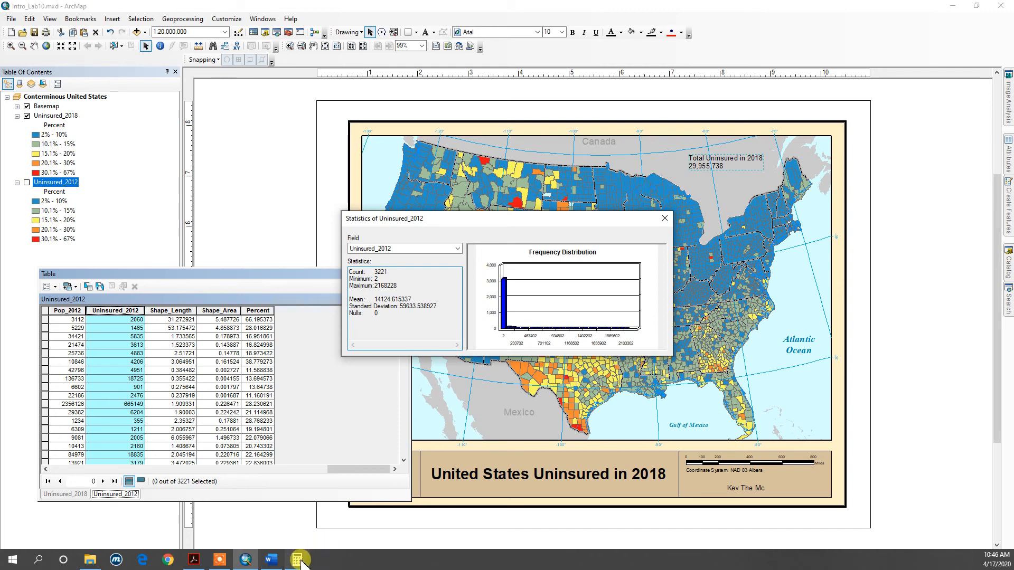
click(297, 559)
click(737, 357)
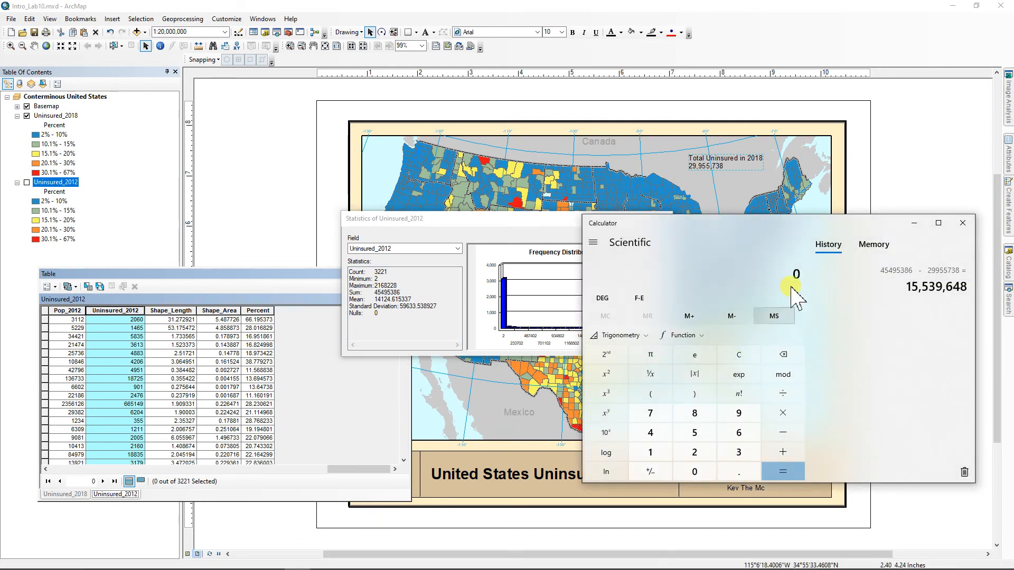
right_click(779, 272)
click(803, 297)
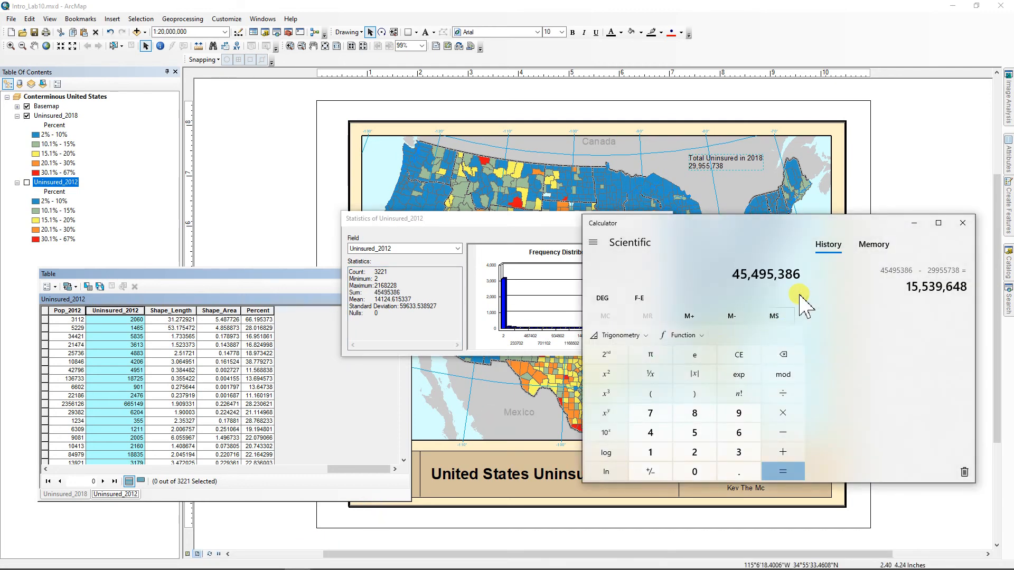
click(786, 394)
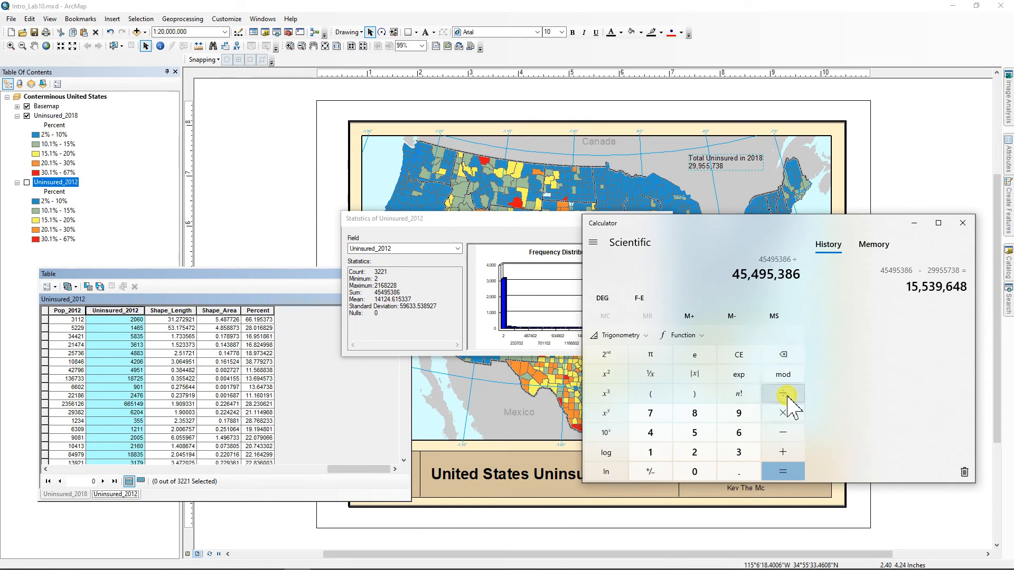
click(446, 220)
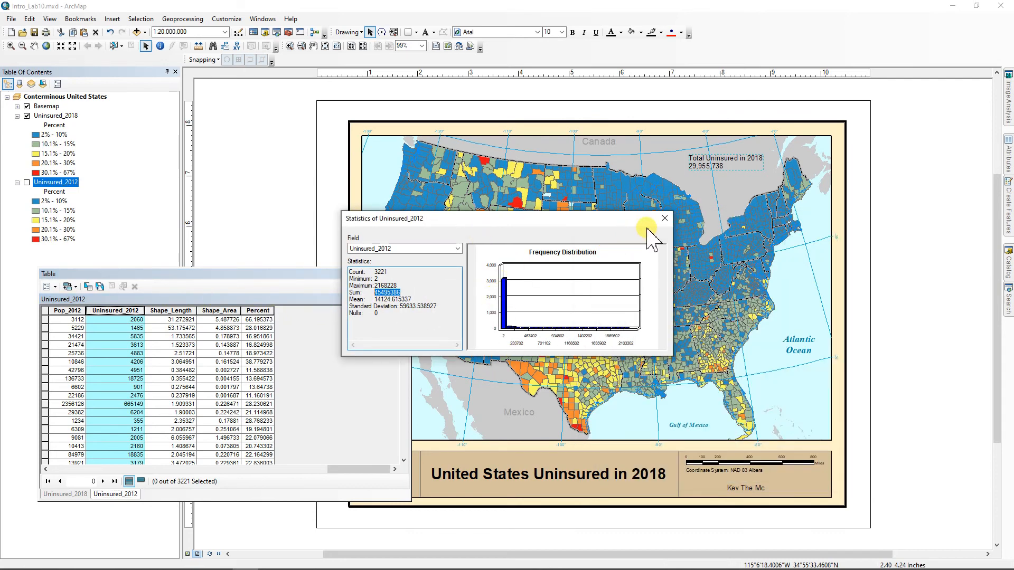
click(664, 218)
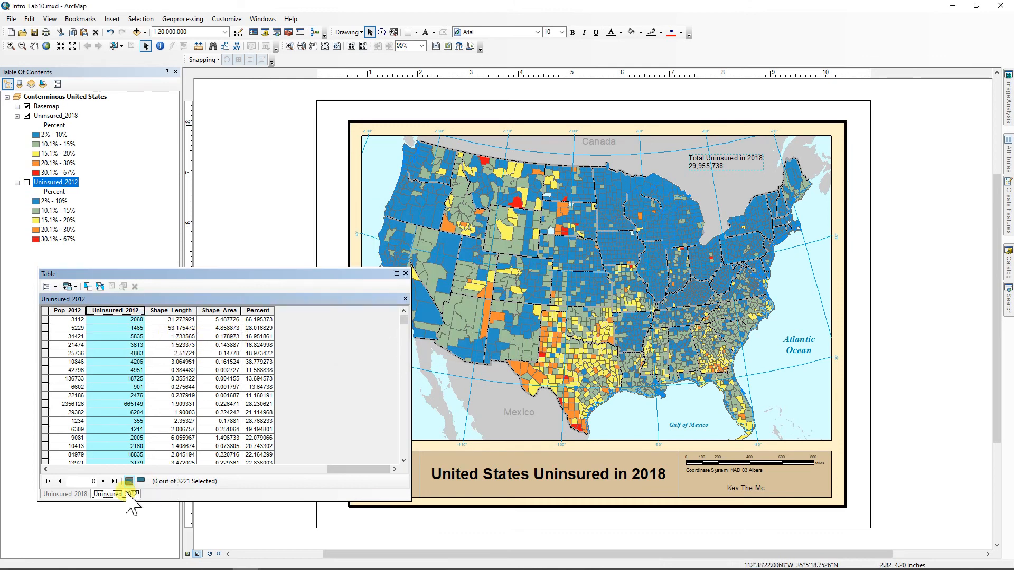
Find the total 2012 population by displaying the Pop_2012 field's statistics in the Uninsured_2012 attribute table
click(66, 494)
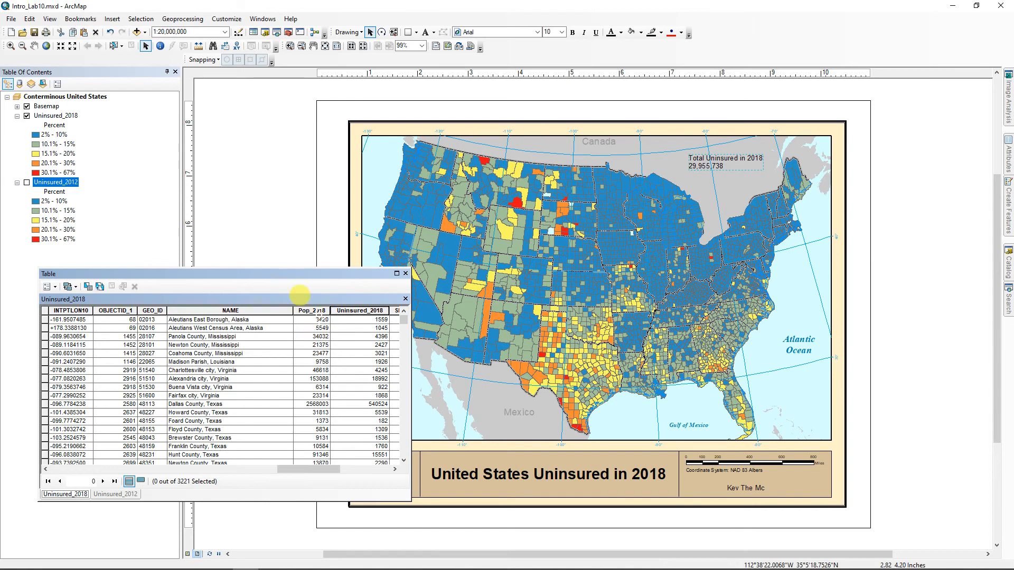
click(310, 311)
click(110, 494)
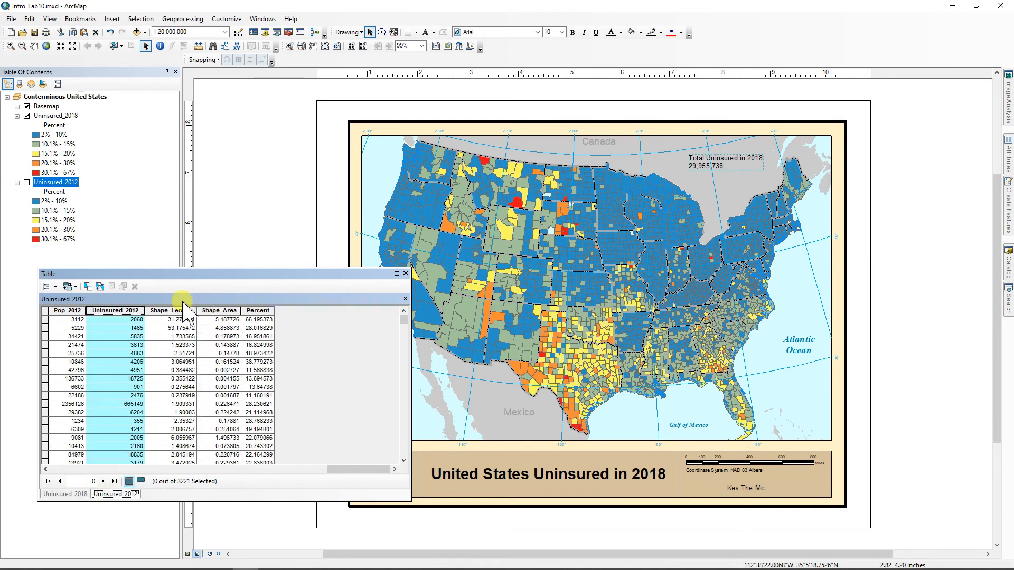
click(60, 310)
right_click(66, 316)
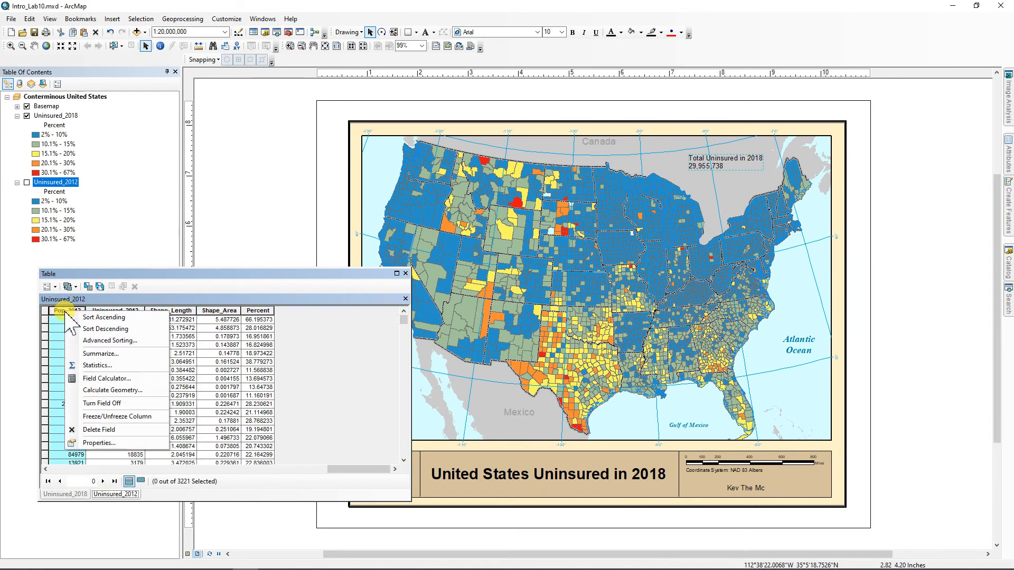
click(92, 368)
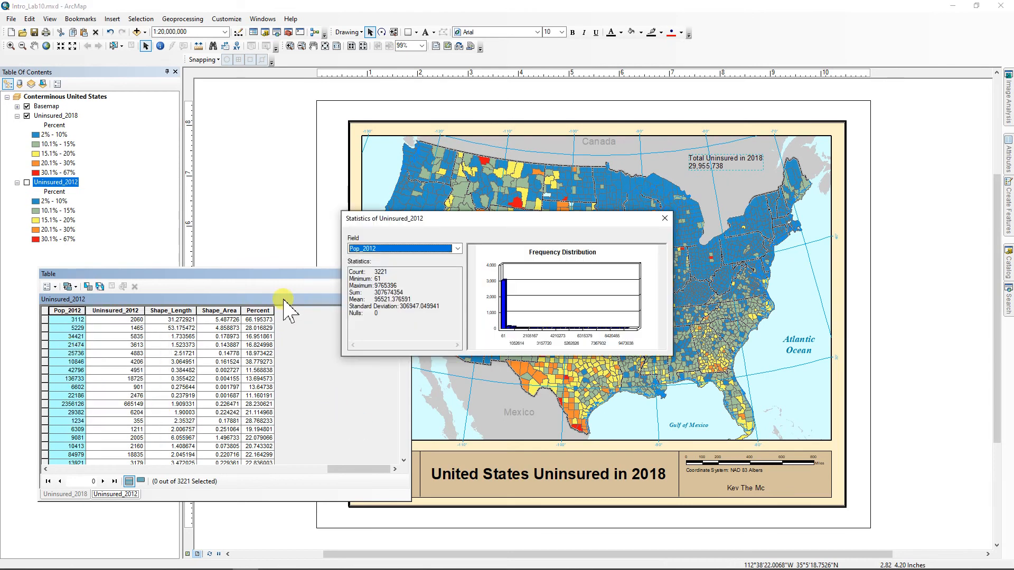
Copy the Pop_2012 sum, divide 45,495,386 by 307,674,354 in Calculator, and multiply the quotient by 100
drag(374, 292, 396, 292)
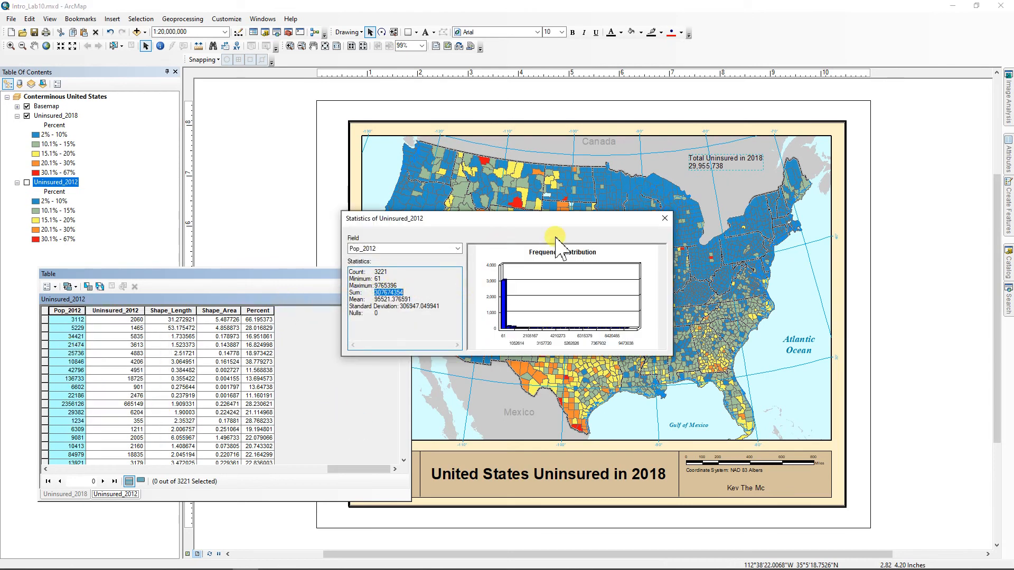
click(309, 561)
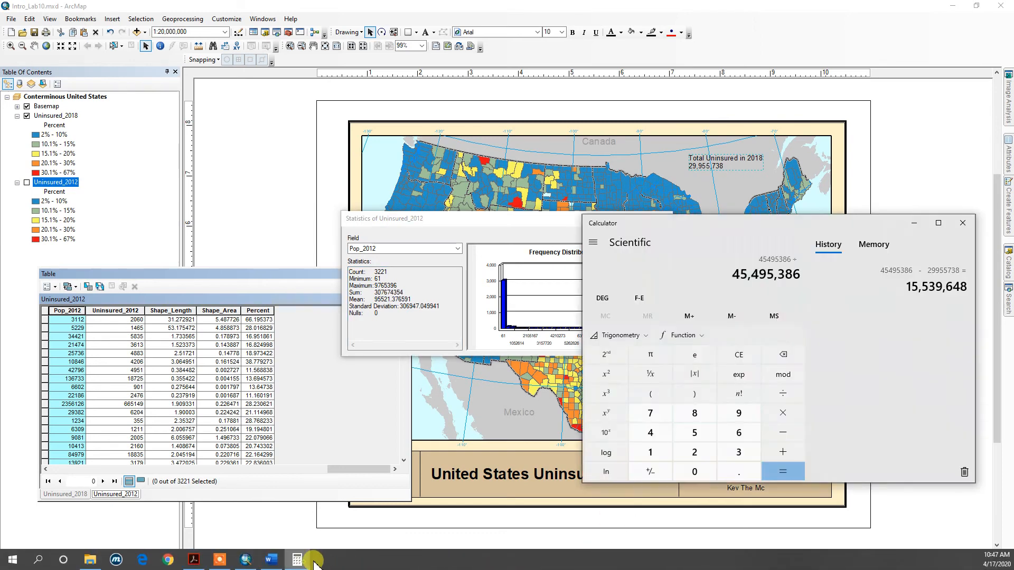
right_click(727, 274)
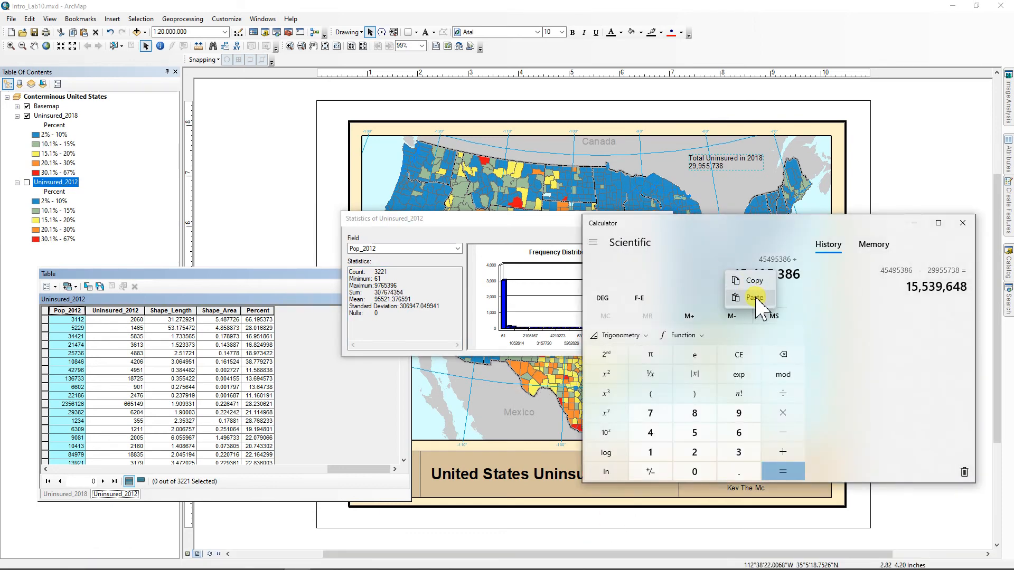
click(754, 298)
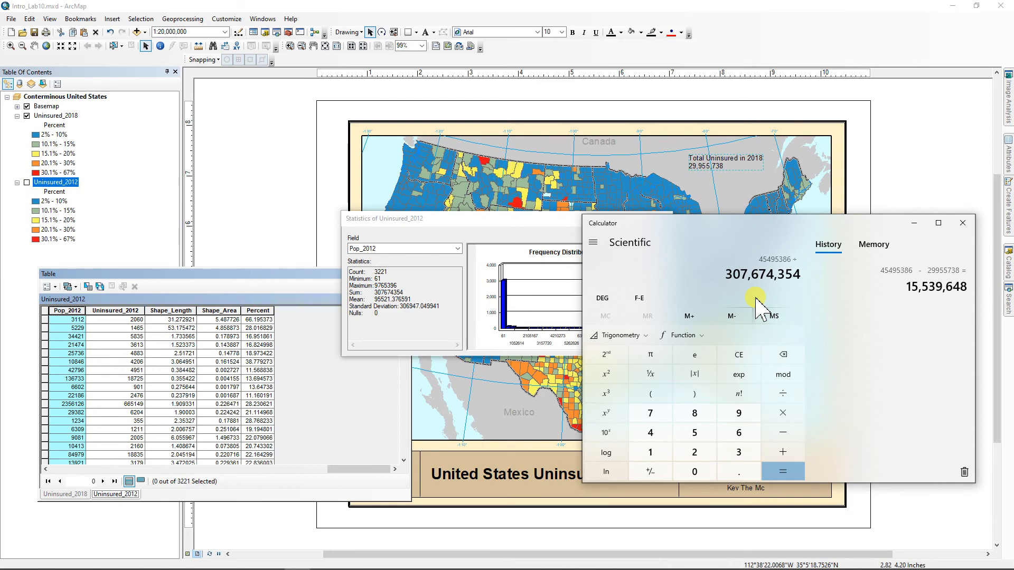
click(785, 471)
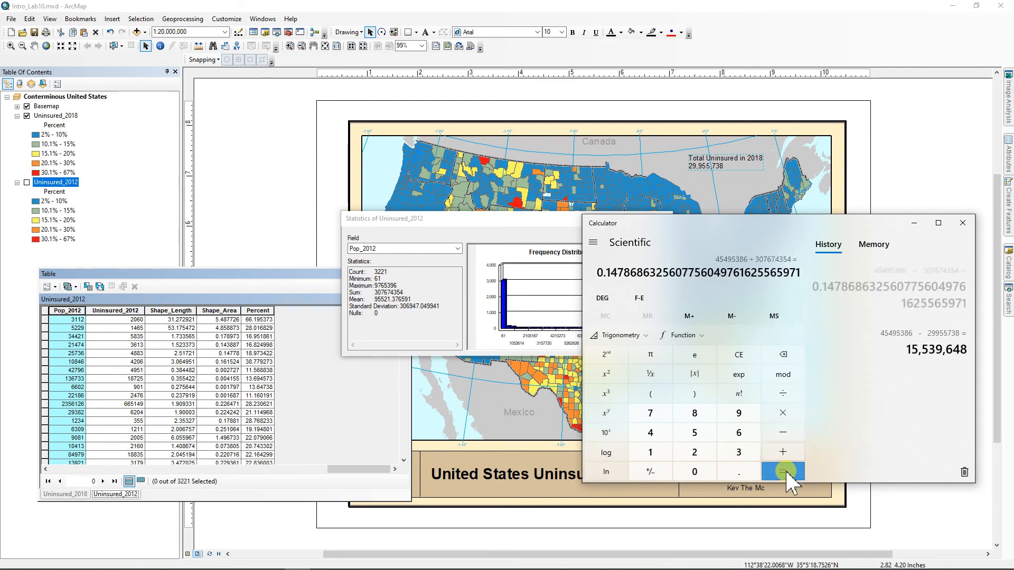
click(787, 413)
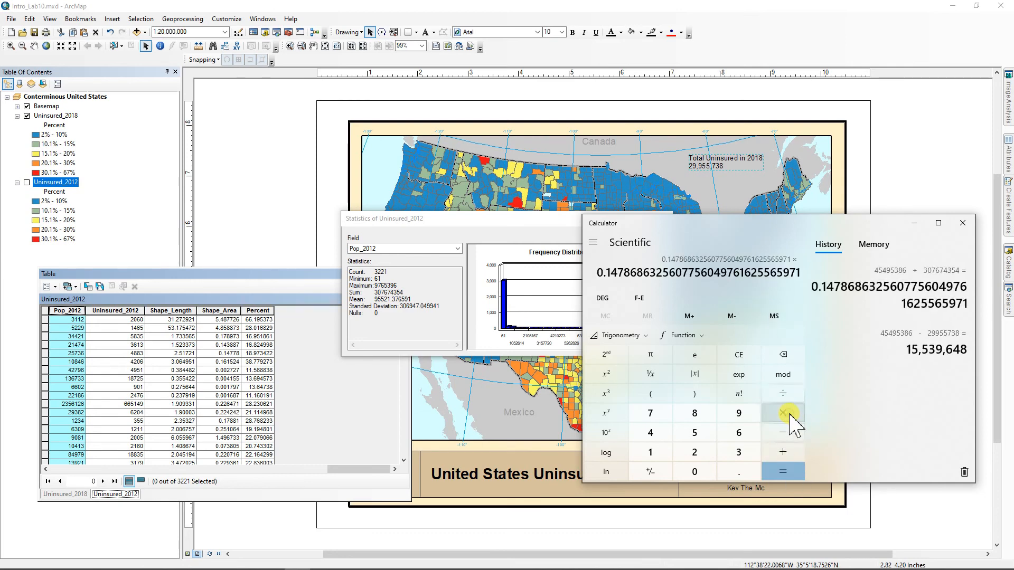
text(100)
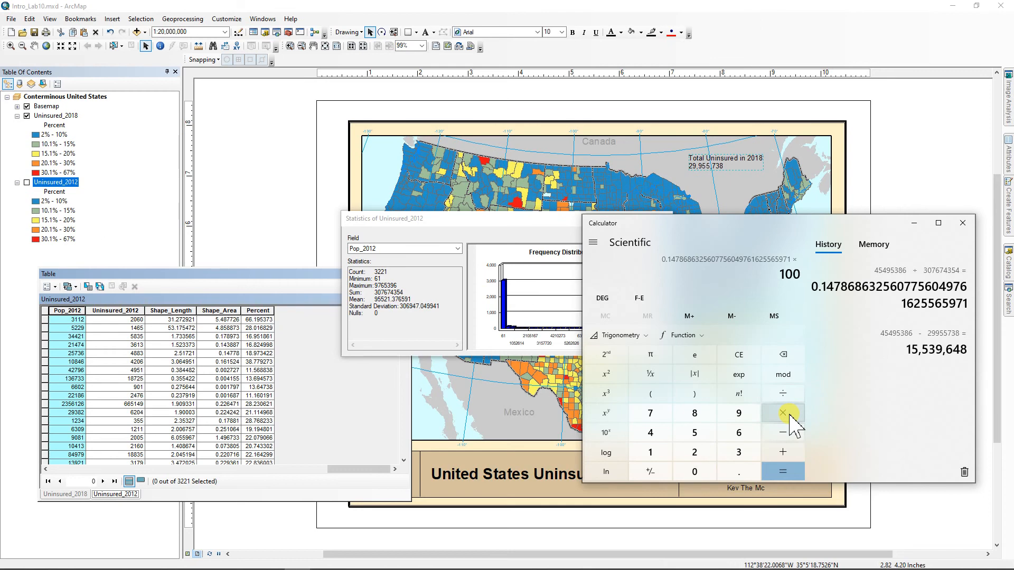
key(Return)
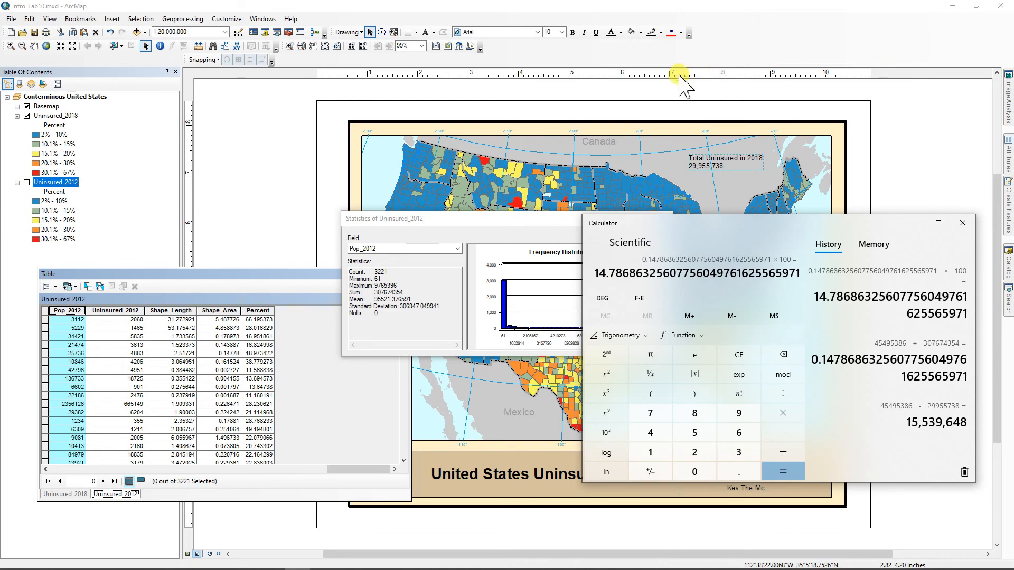
Return to ArcMap, close the 2012 statistics, and copy the sum from the Uninsured_2018 field's statistics in the Uninsured_2018 attribute table
click(529, 221)
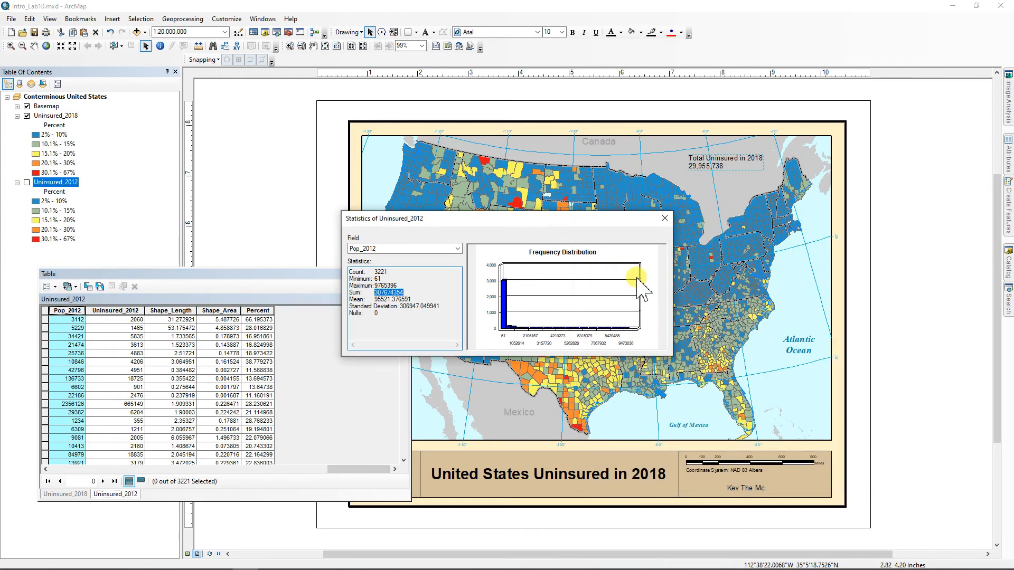
click(665, 218)
click(66, 494)
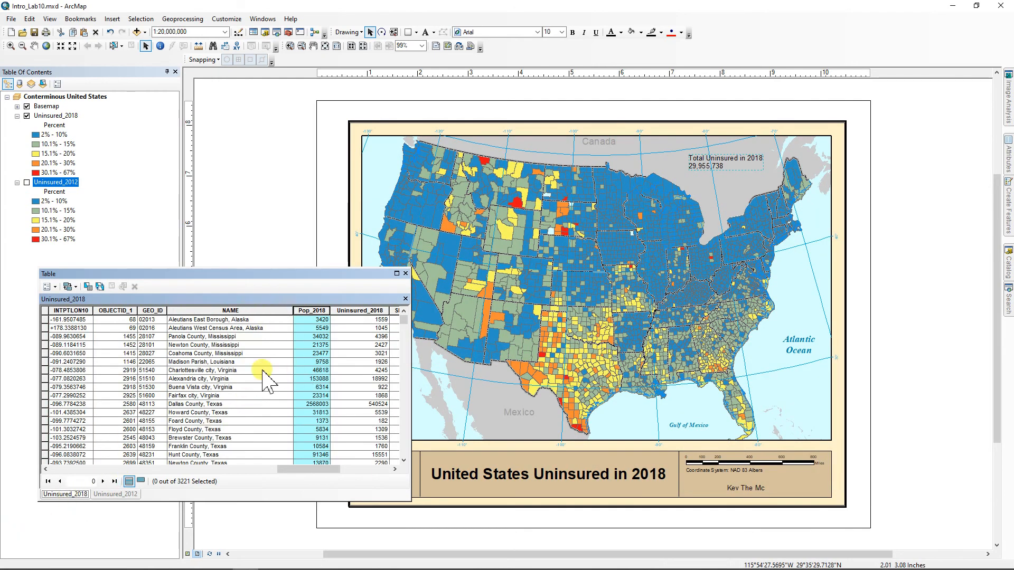
drag(305, 471, 317, 471)
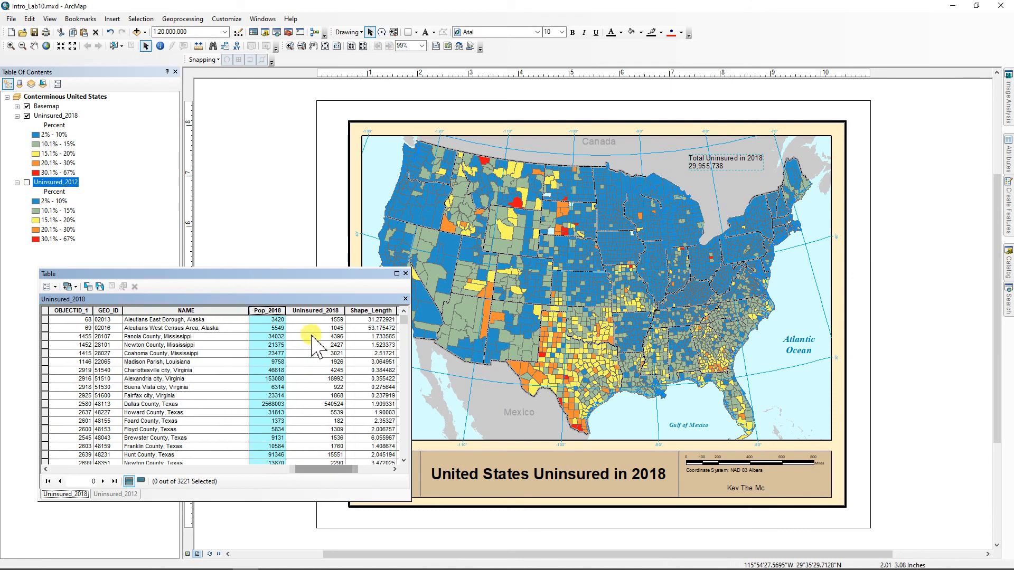
click(319, 311)
right_click(318, 312)
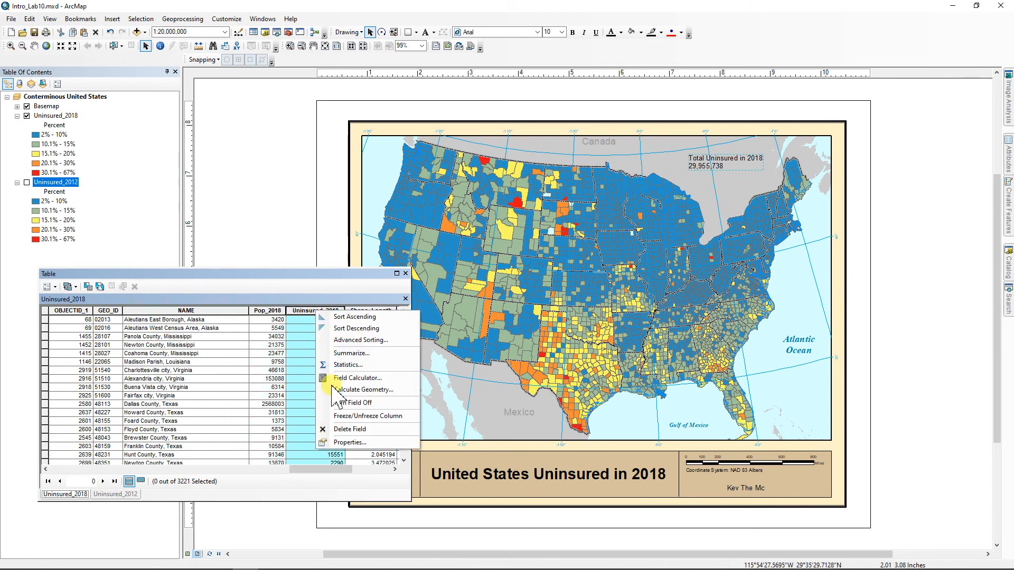
click(352, 370)
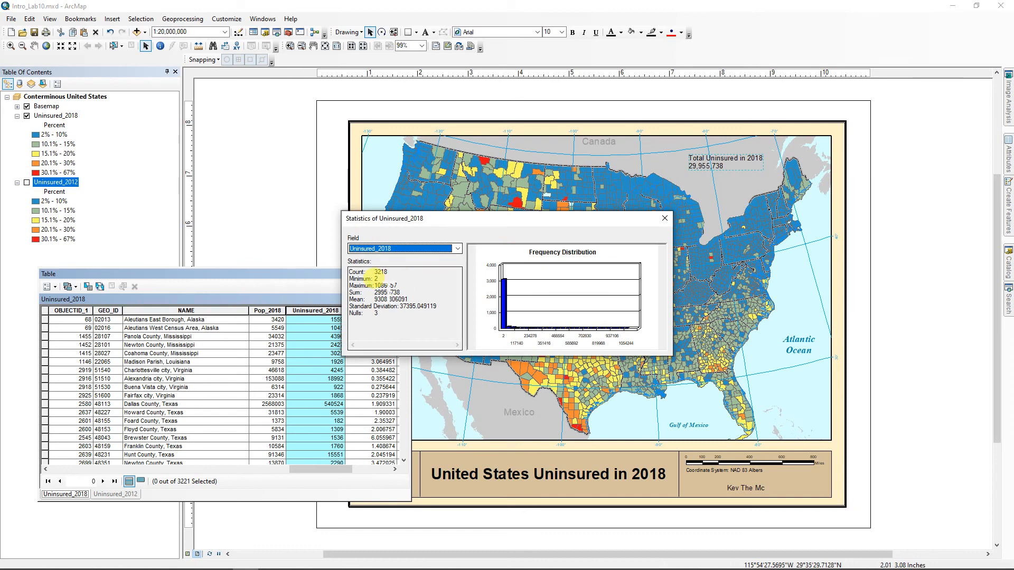
drag(403, 292, 364, 292)
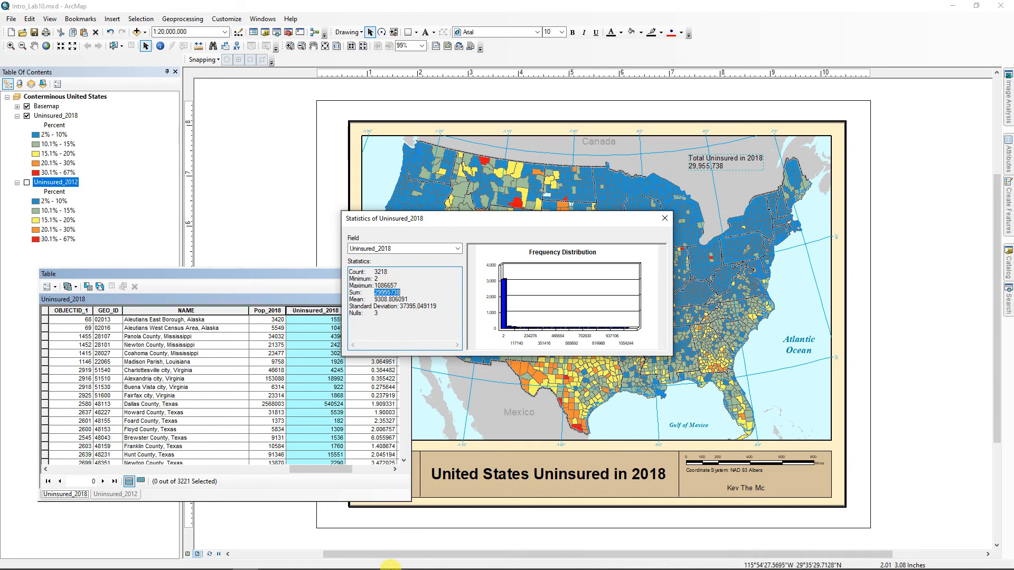
Clear Calculator and begin a division with the copied sum of 29,955,738 as the dividend
mouse_move(380, 557)
click(299, 560)
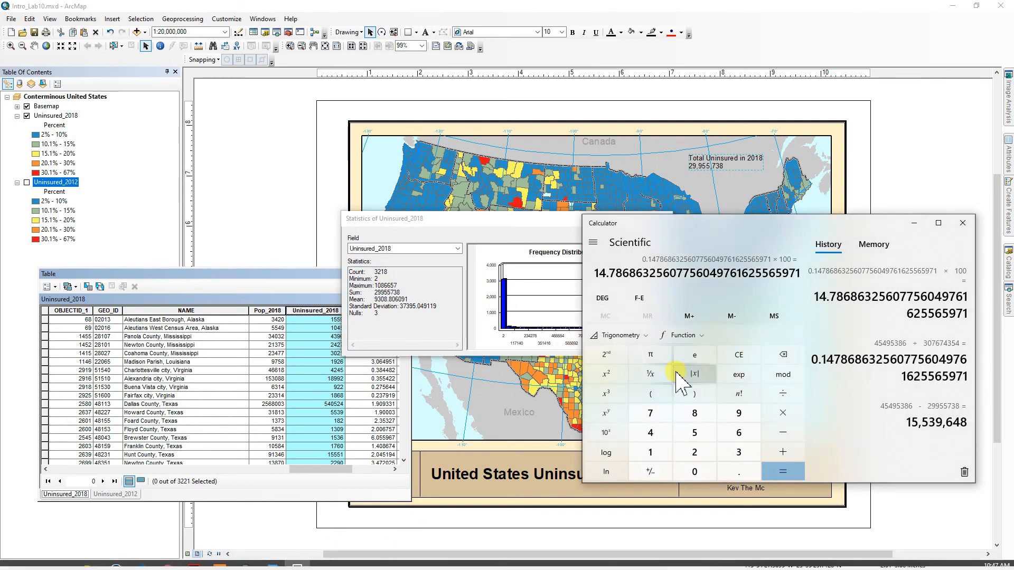
click(739, 356)
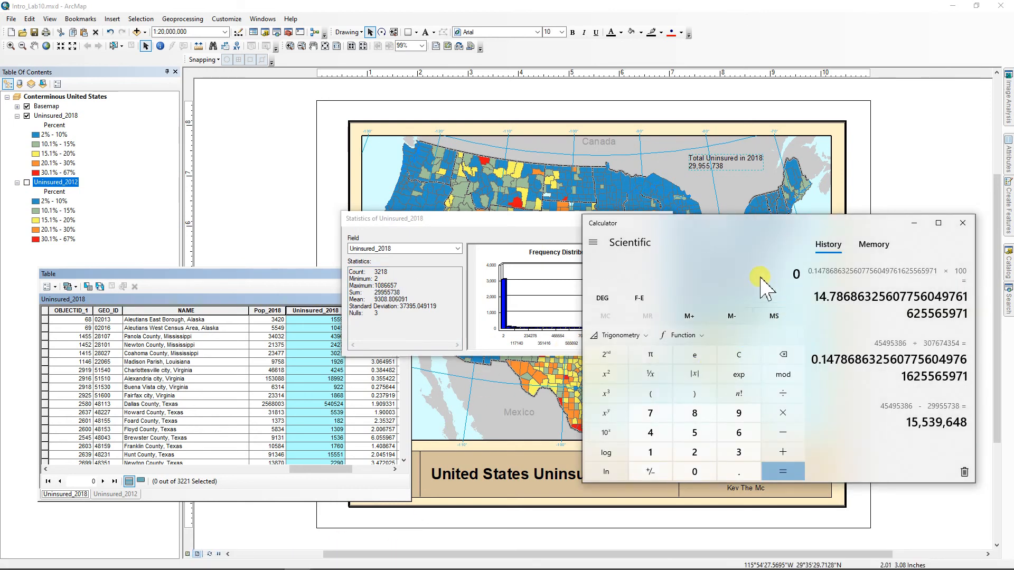
right_click(761, 278)
click(787, 303)
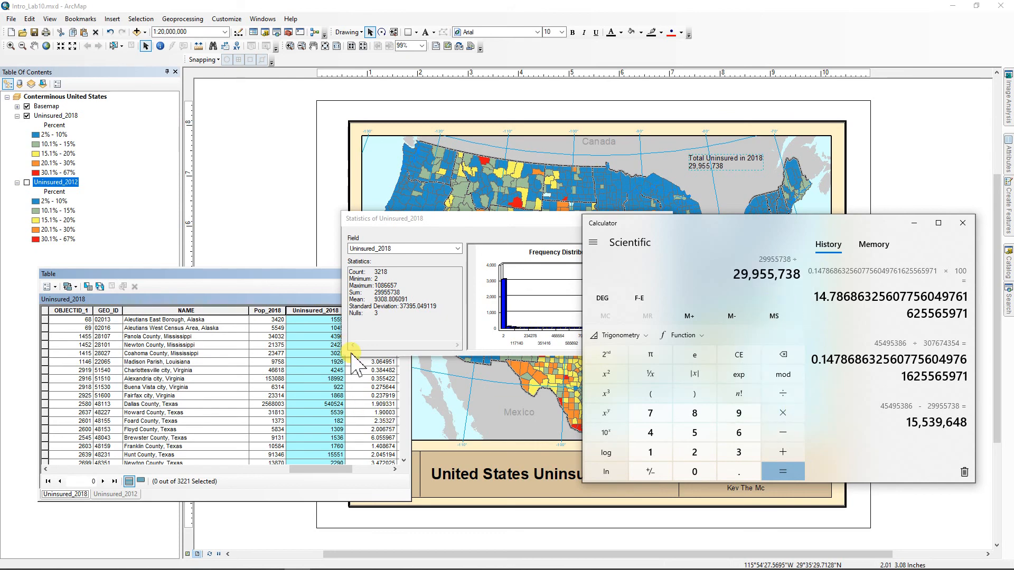
Back in ArcMap, switch the open statistics to the Pop_2018 field and copy its sum
click(422, 323)
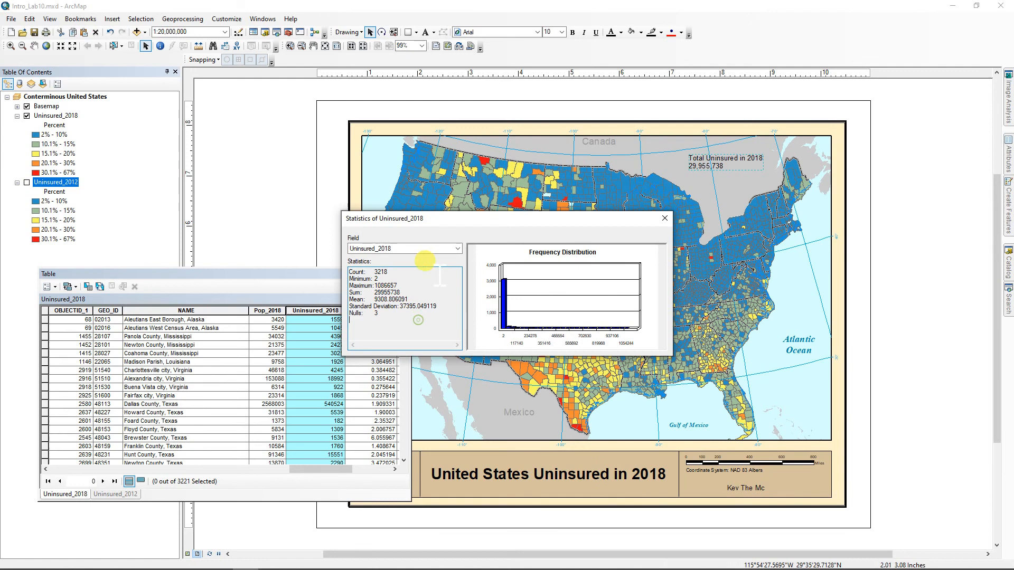
click(457, 248)
click(374, 279)
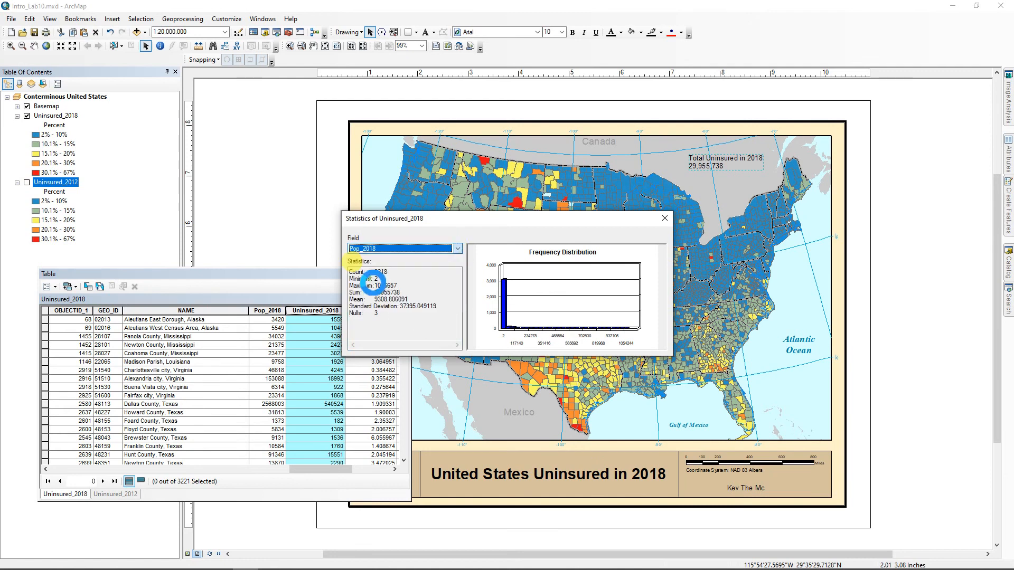
drag(375, 291, 389, 292)
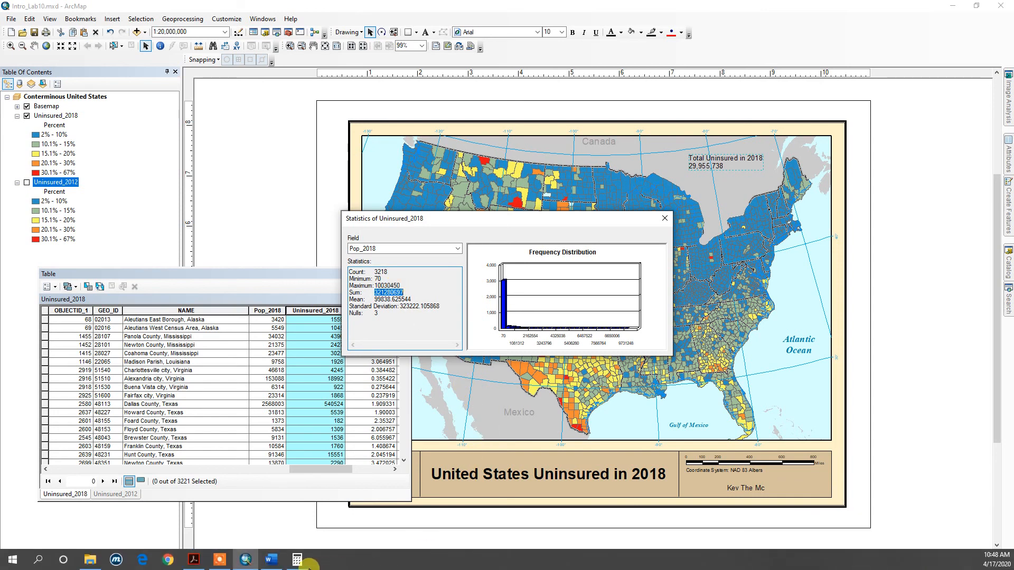
In Calculator, divide 29,955,738 by the copied Pop_2018 sum of 321,280,697 and multiply the quotient by 100
click(299, 564)
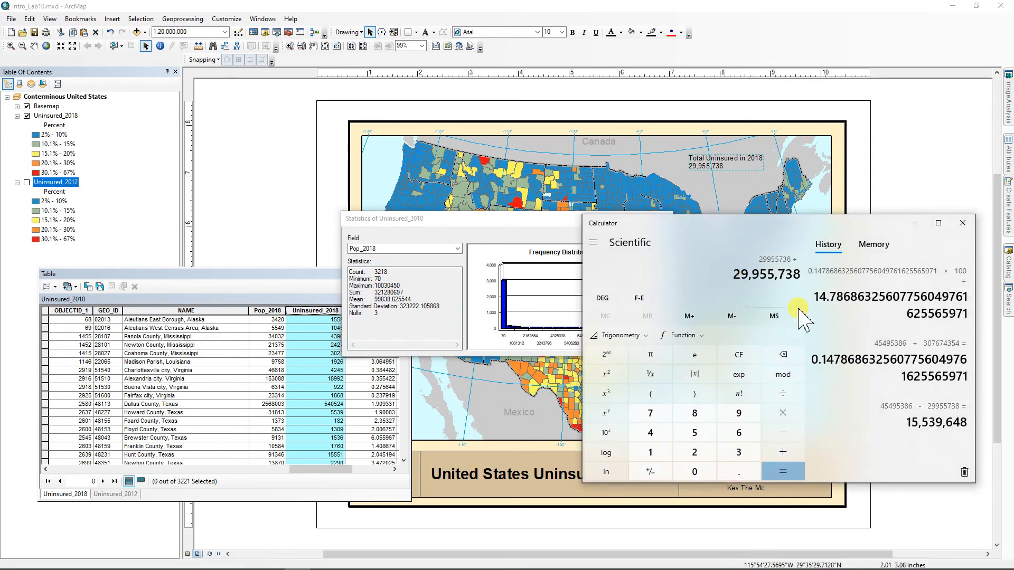
right_click(707, 288)
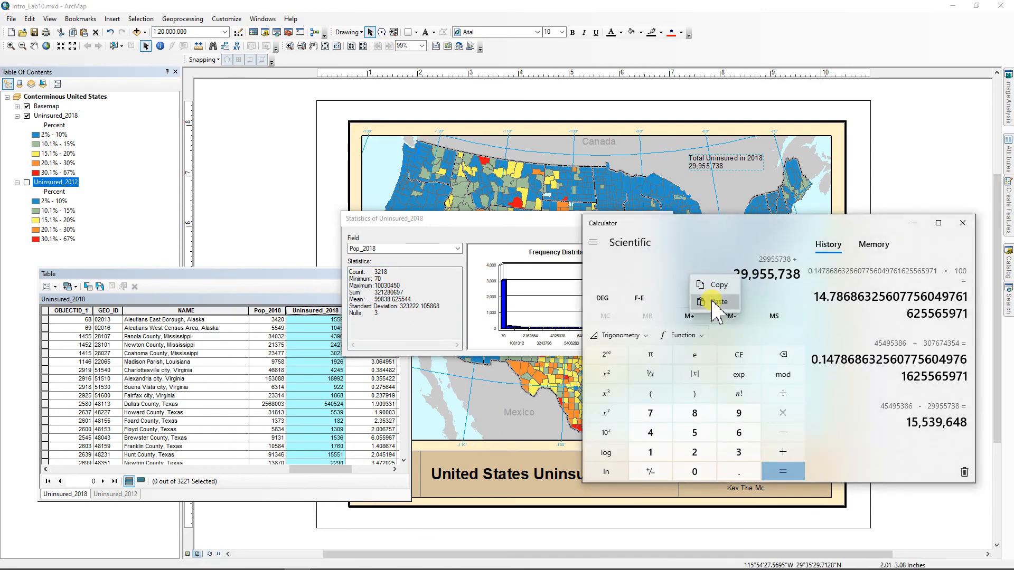
click(716, 315)
click(783, 471)
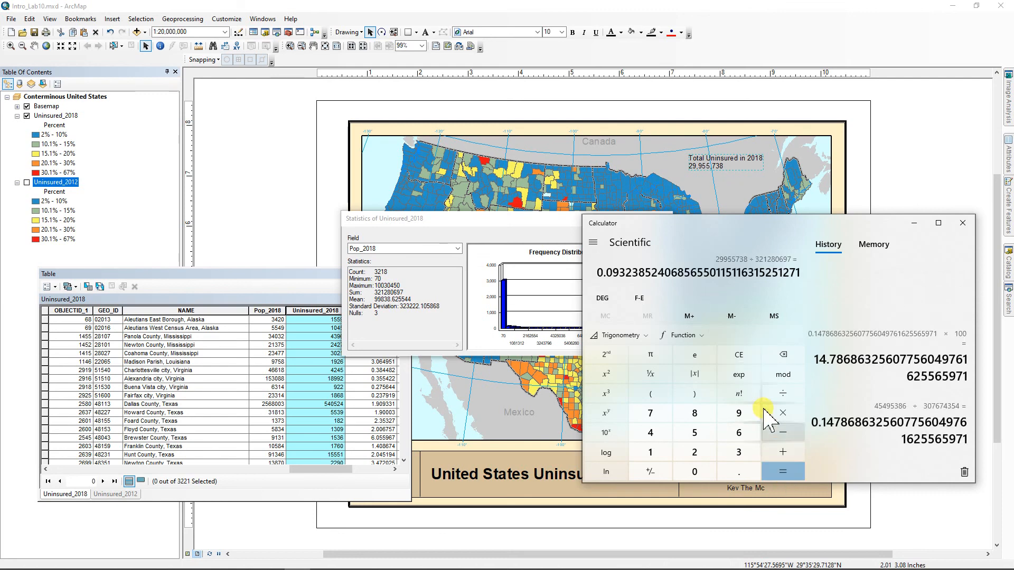
click(784, 415)
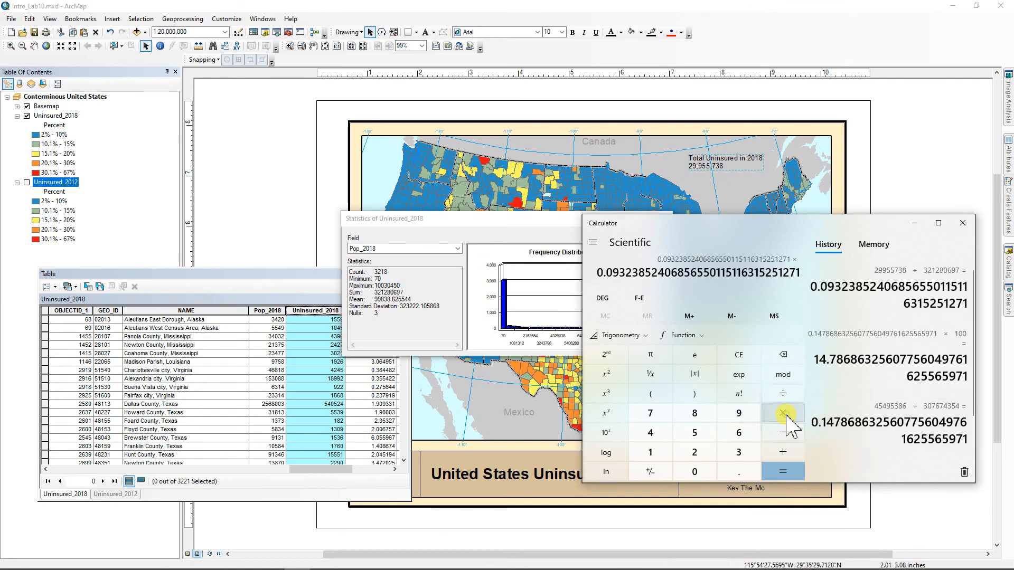
text(100)
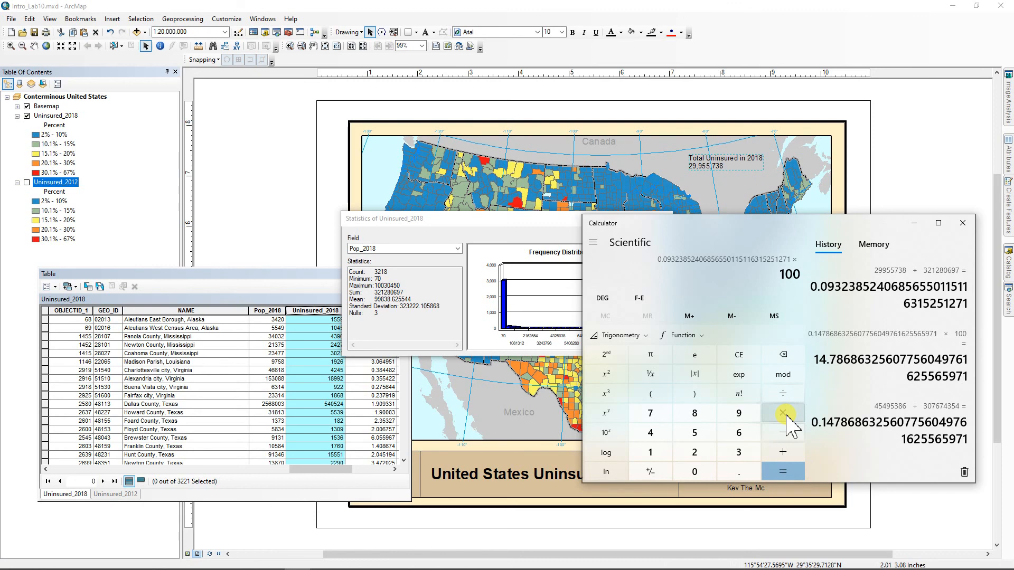
key(Return)
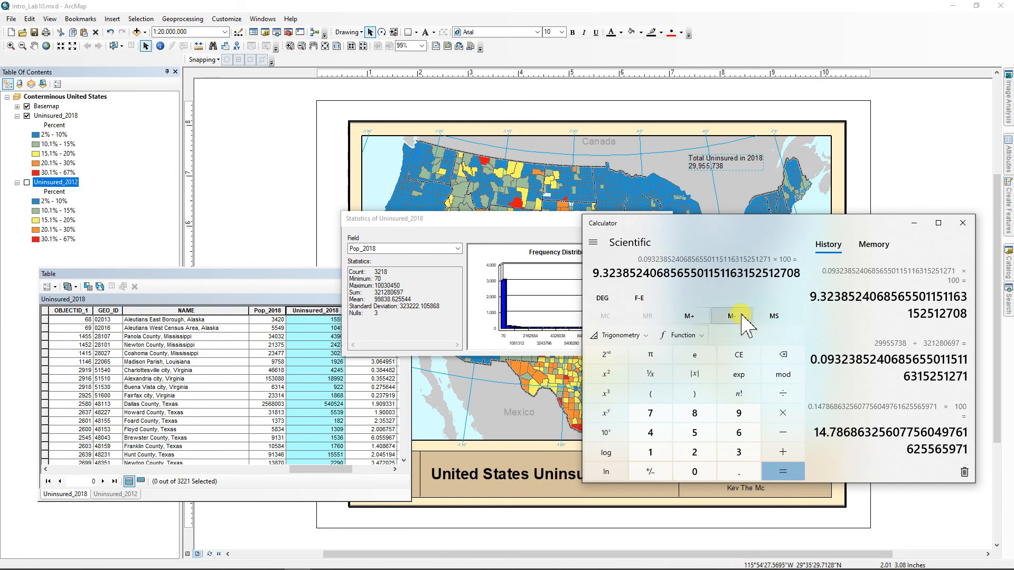
Clear Calculator and subtract the 2018 uninsured percentage of 9.32 from a rounded 2012 percentage of 14.9
click(737, 356)
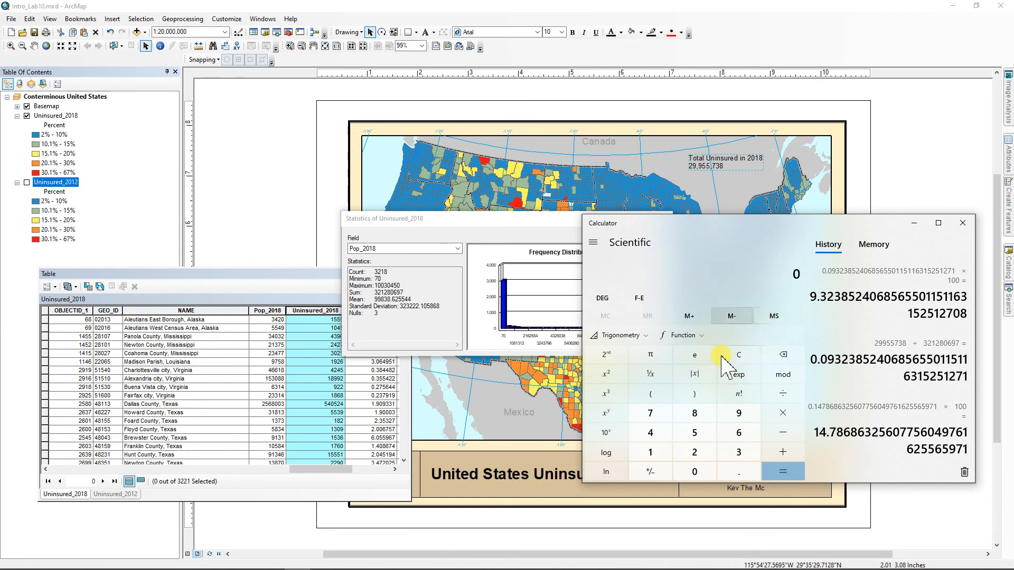
click(650, 452)
click(651, 432)
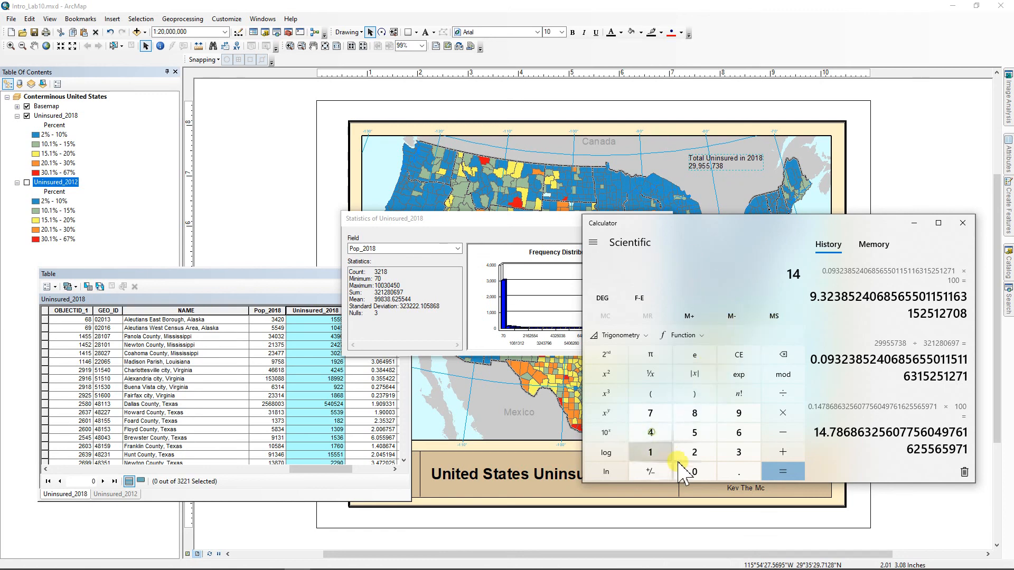
click(738, 471)
click(739, 413)
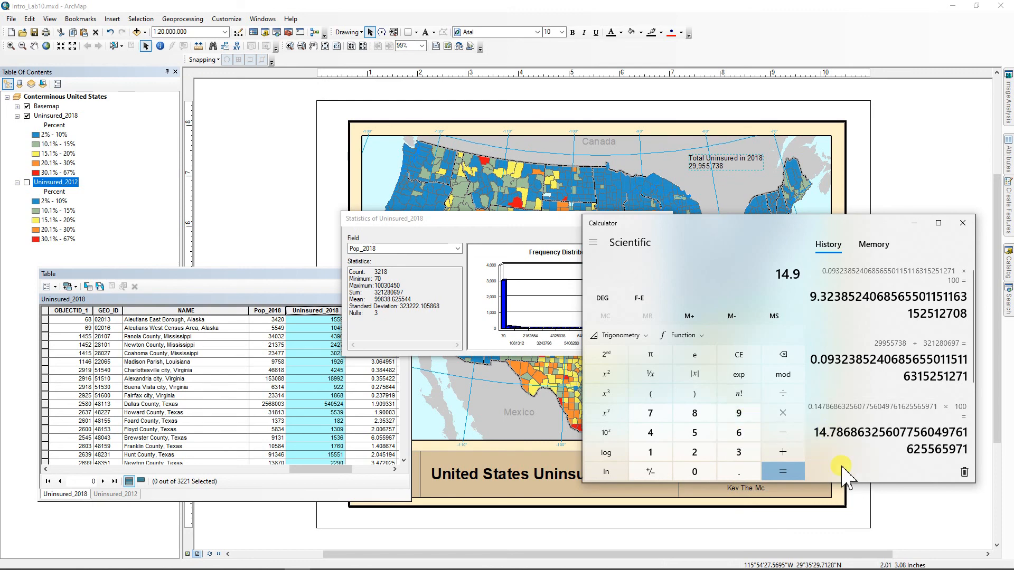
click(783, 434)
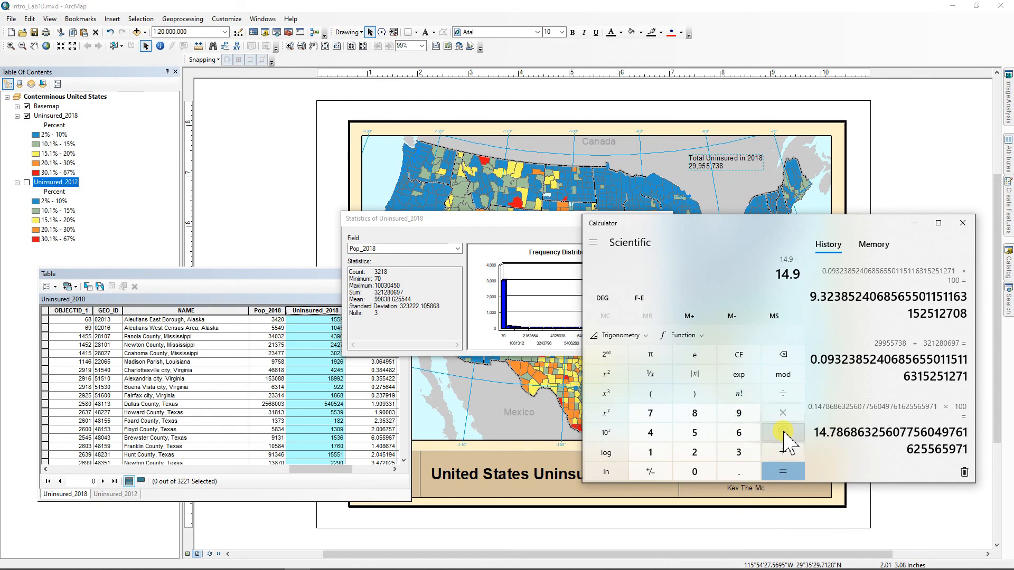
click(738, 413)
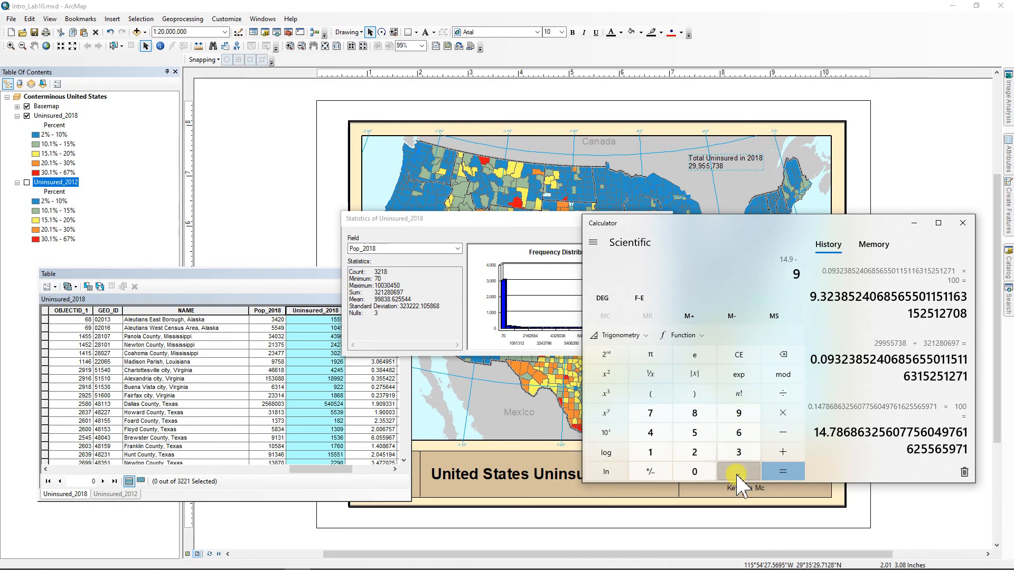
click(738, 471)
click(738, 452)
click(695, 452)
click(783, 471)
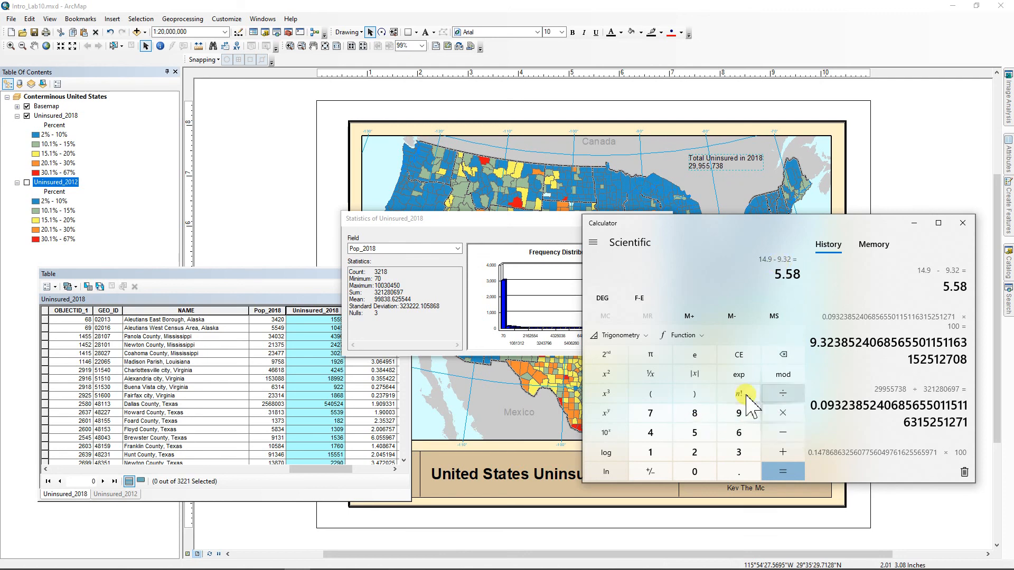
Clear Calculator and subtract the 2018 uninsured percentage of 9.32 from the 2012 percentage rounded to 14.79
click(739, 354)
click(650, 452)
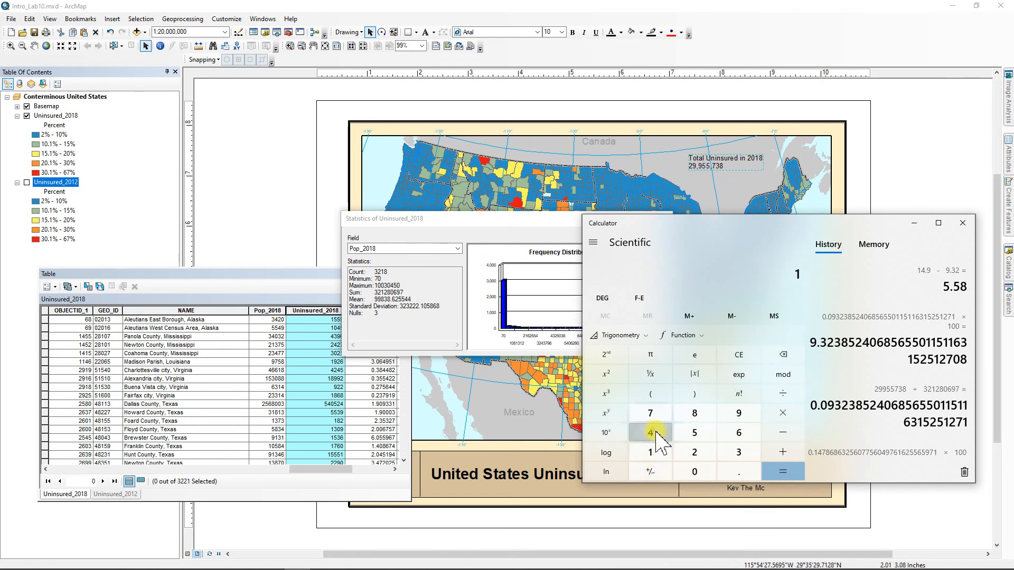
click(649, 432)
click(739, 472)
click(650, 413)
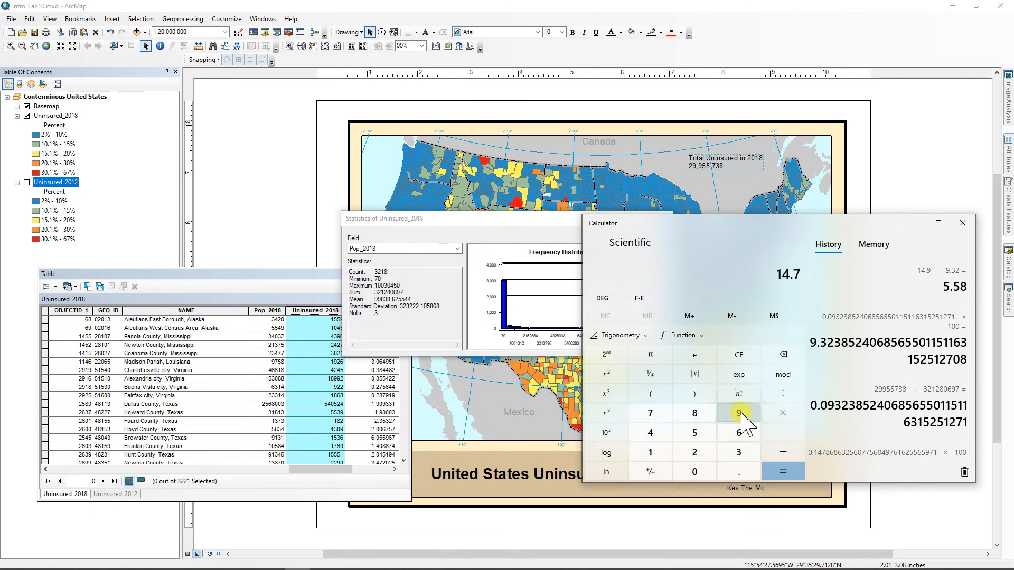
click(738, 413)
click(782, 433)
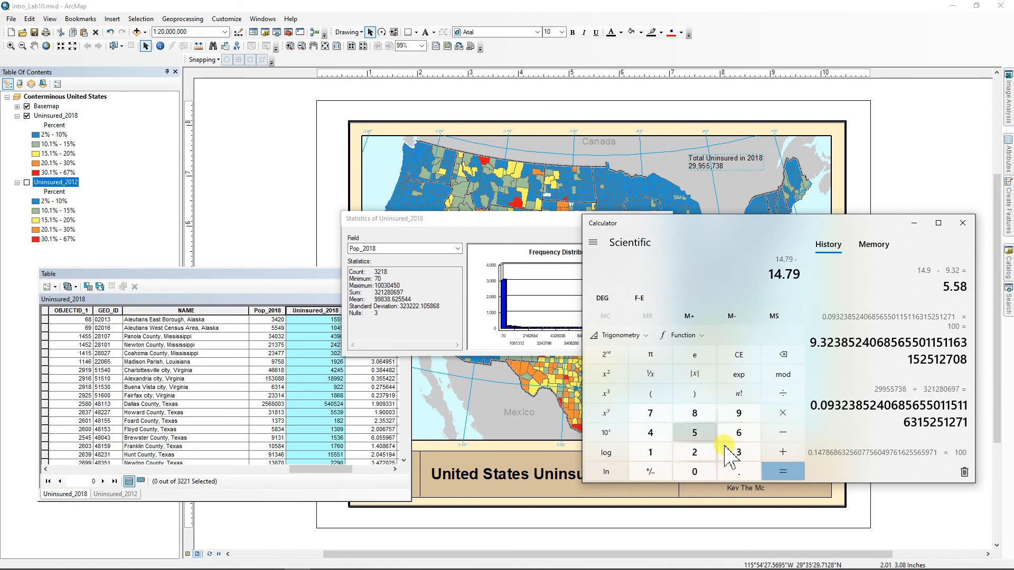
click(738, 413)
click(738, 472)
click(739, 453)
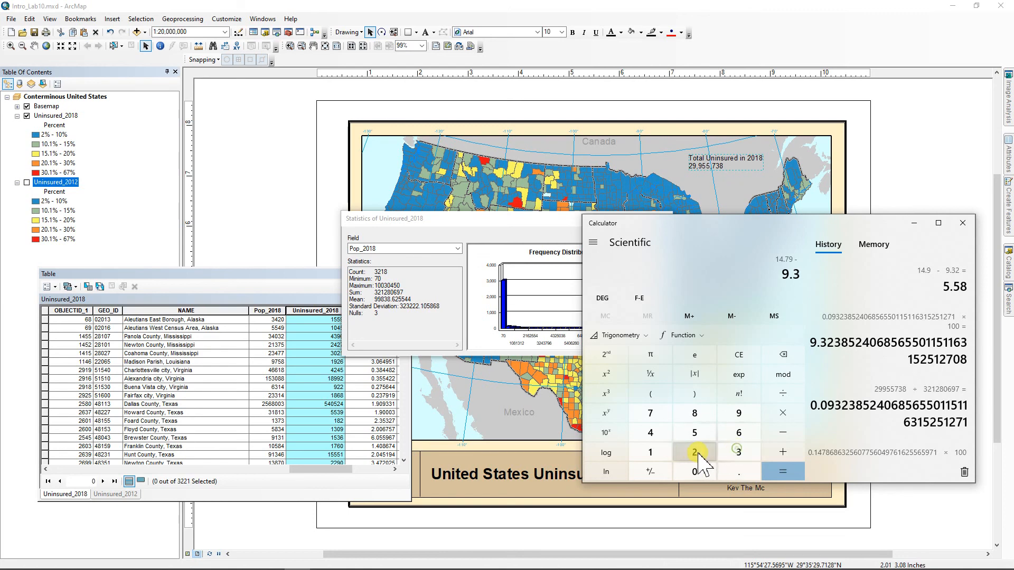
click(695, 452)
click(783, 472)
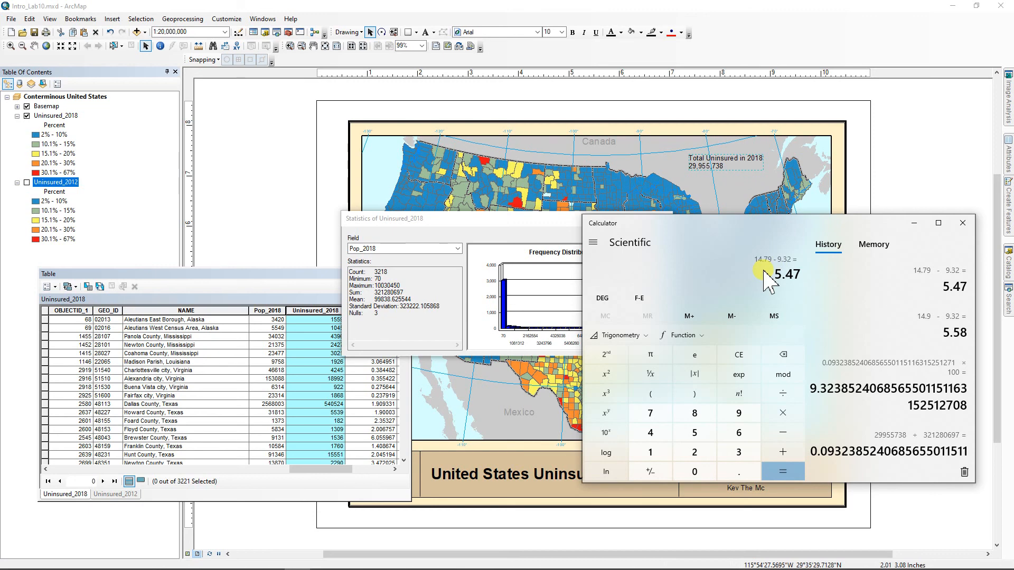
Close Calculator, the field statistics, and the attribute table window in ArcMap
click(963, 222)
click(662, 217)
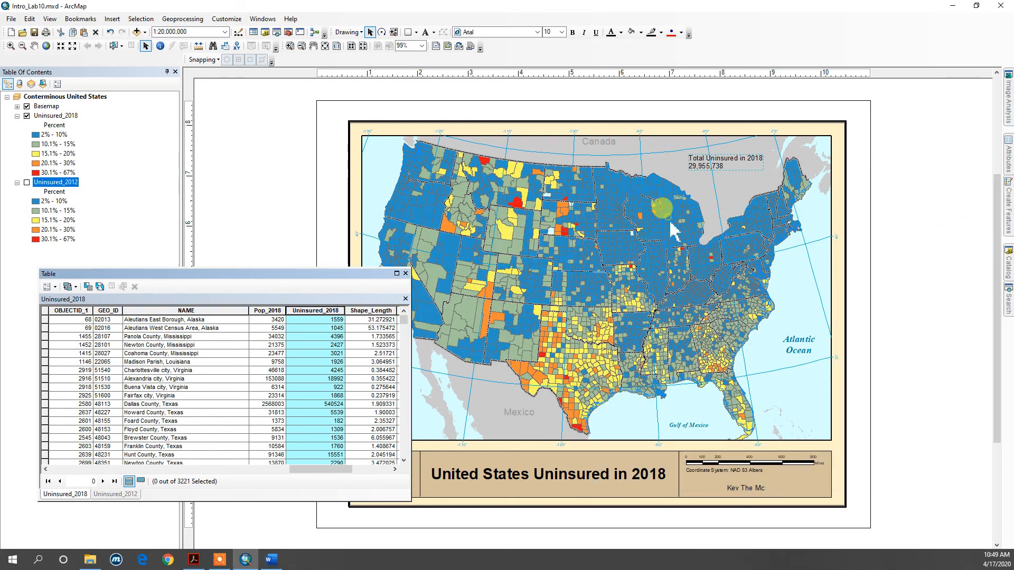
click(406, 273)
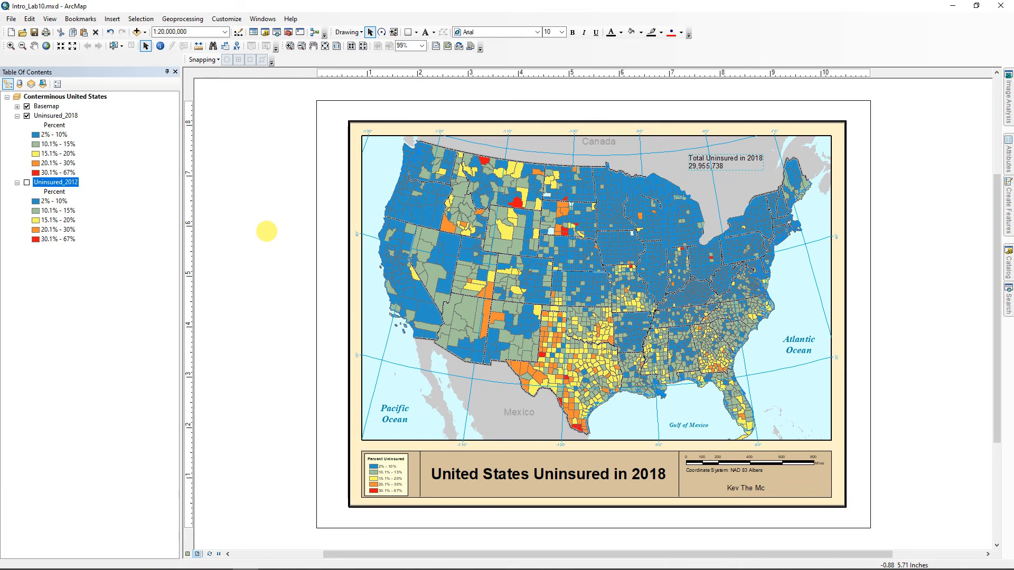